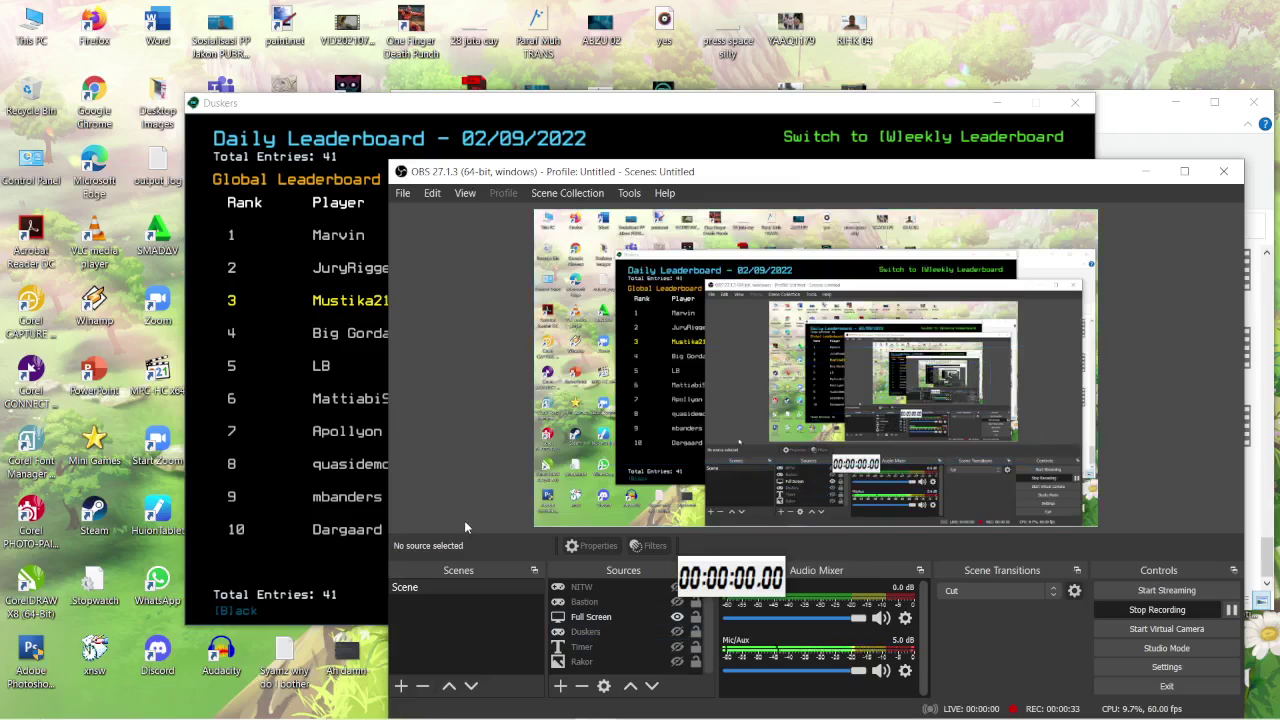
# Set up the Full Screen recording source, then view the Friends daily leaderboard
pyautogui.click(760, 323)
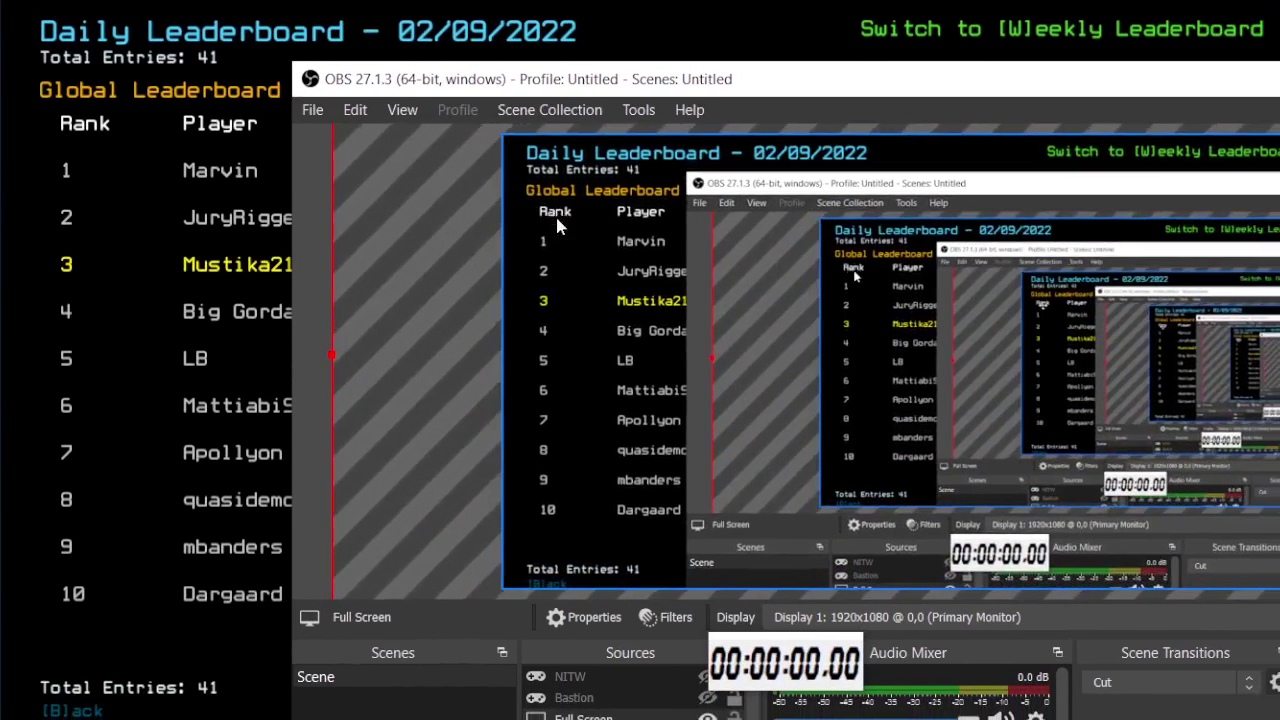
pyautogui.hotkey('alt', 'Tab')
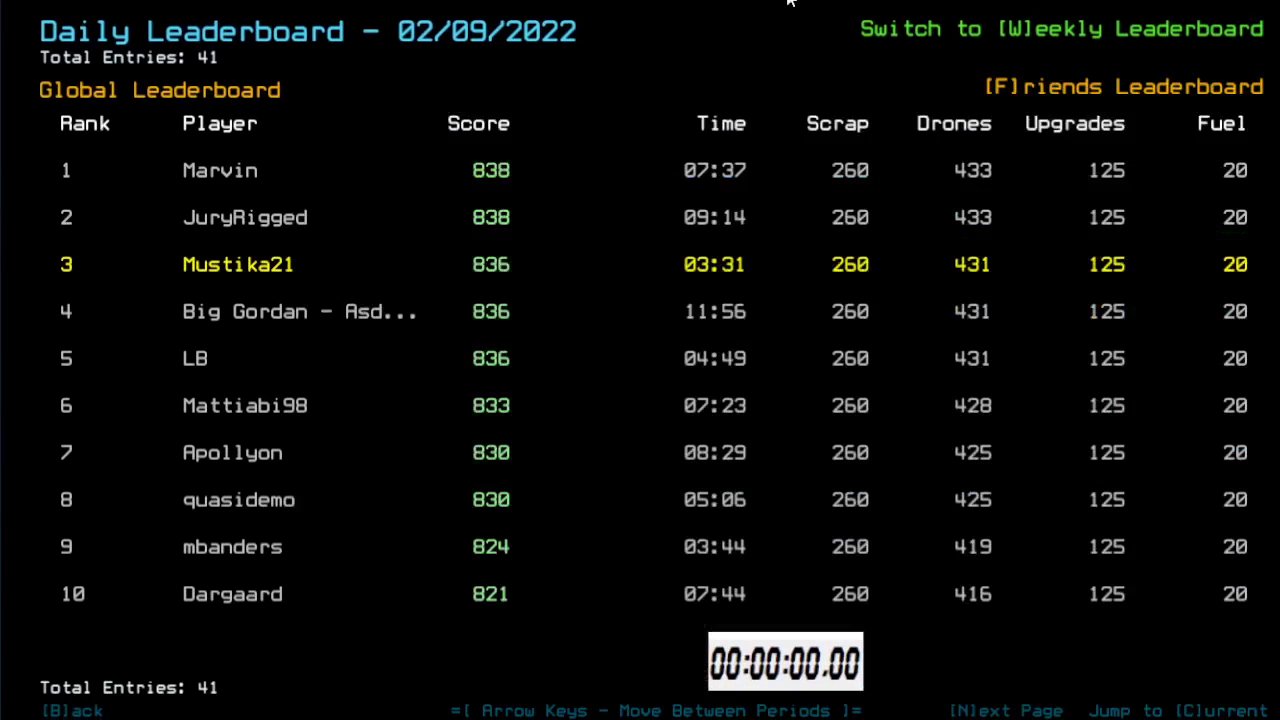
pyautogui.hotkey('alt', 'Tab')
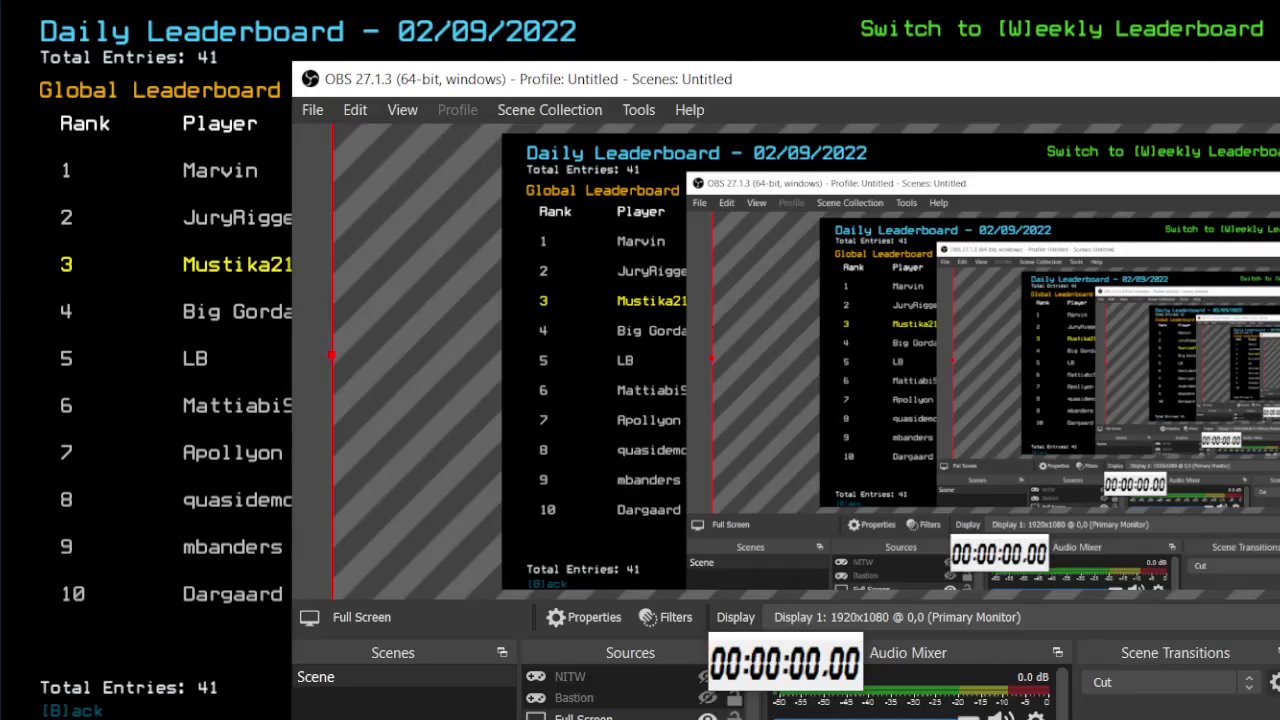
pyautogui.moveTo(767, 265); pyautogui.dragTo(700, 330)
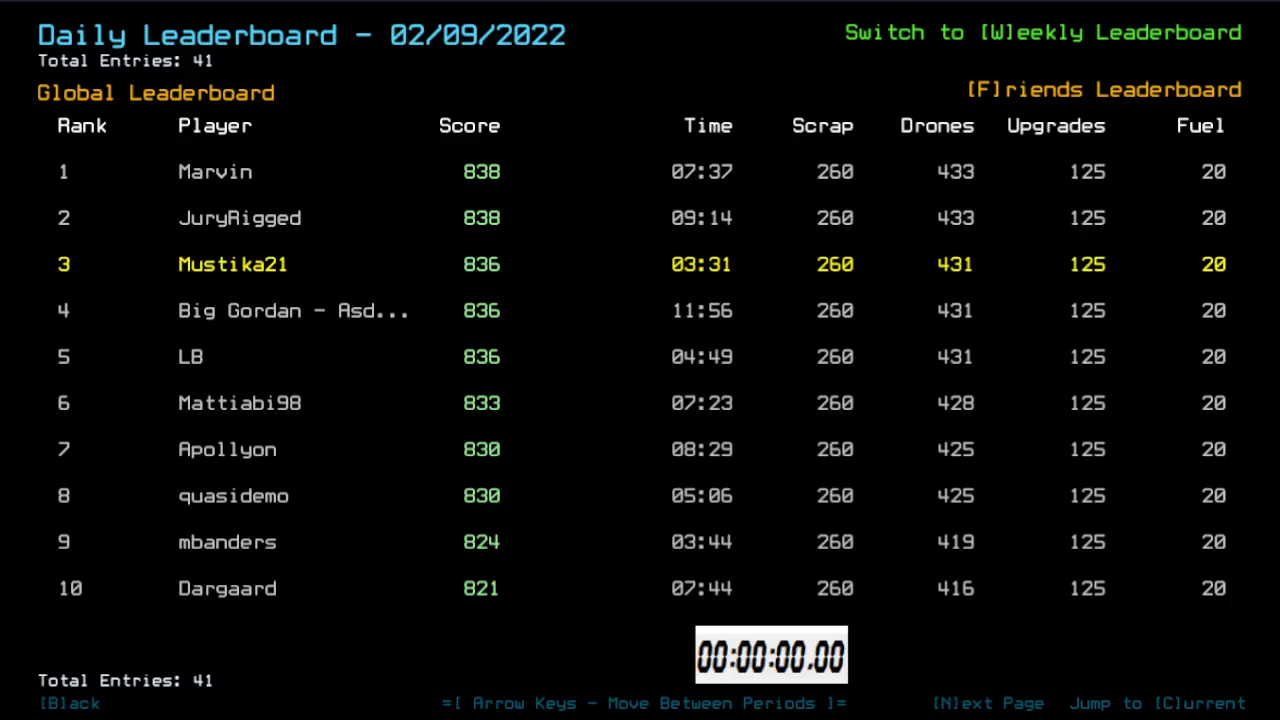
pyautogui.press('f')
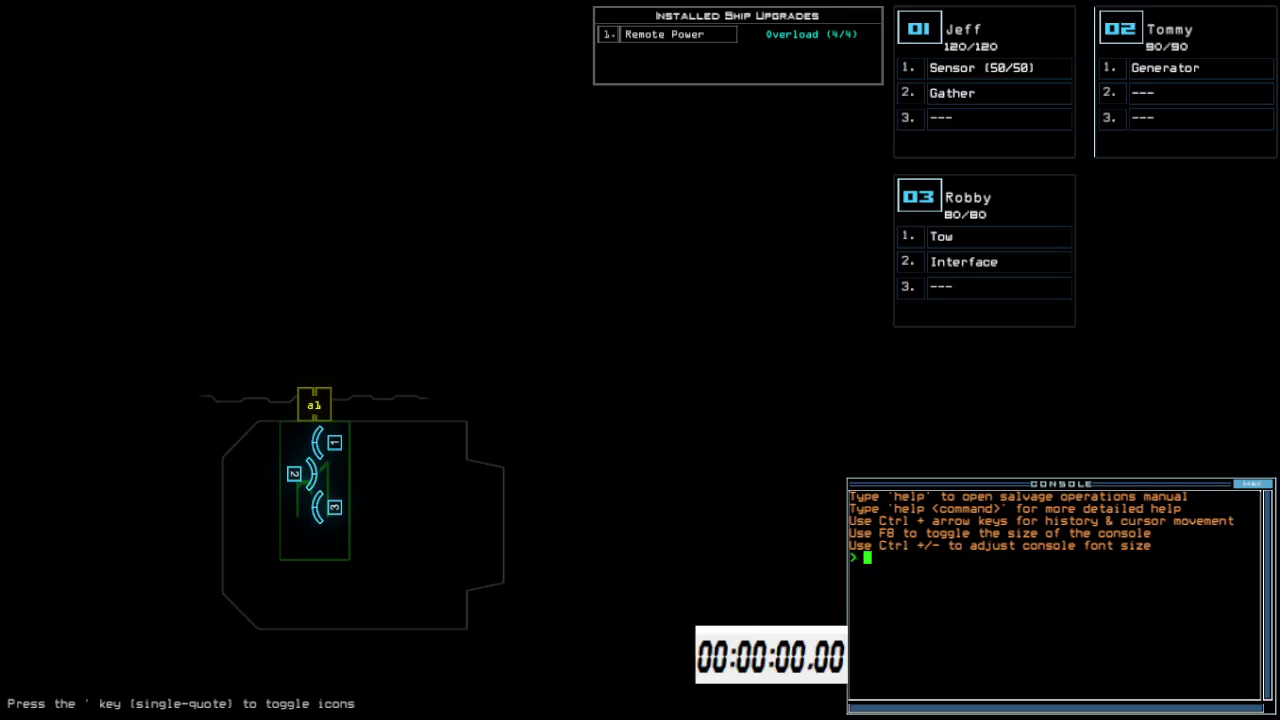
# Change the graphics settings for far view, quality and clutter, then back out to the game
pyautogui.press('Escape')
pyautogui.press('o')
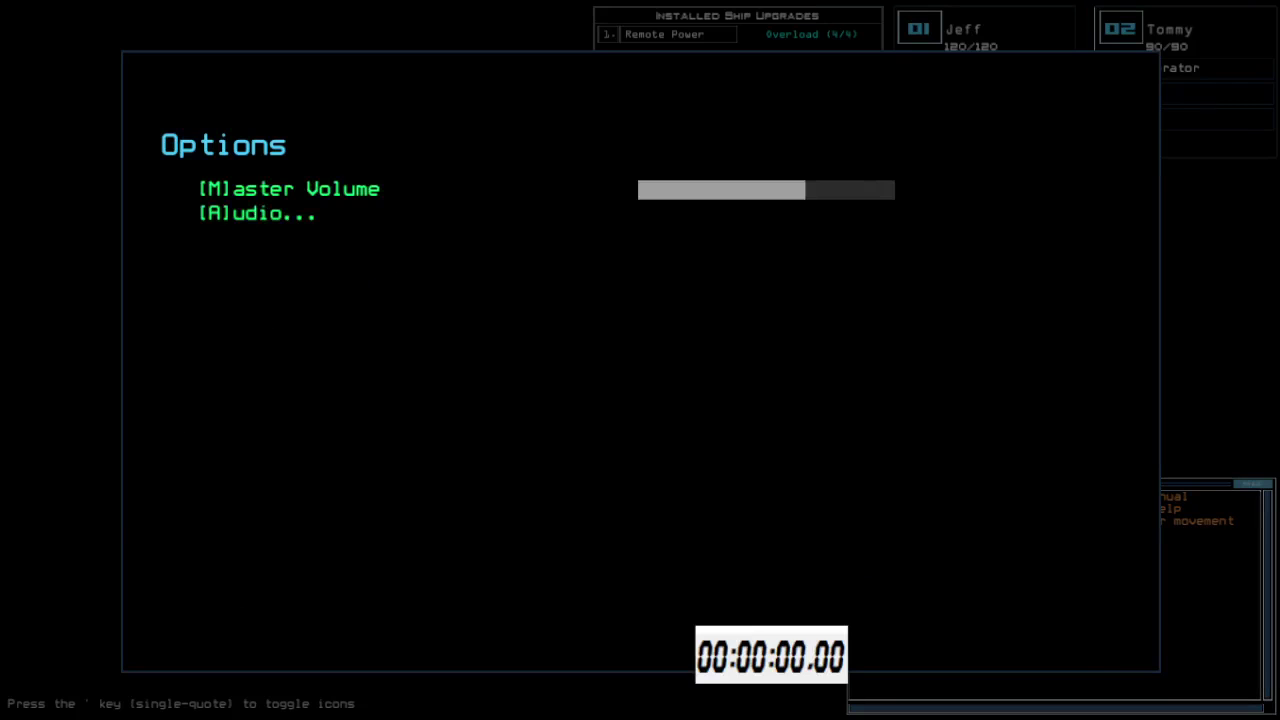
pyautogui.press('g')
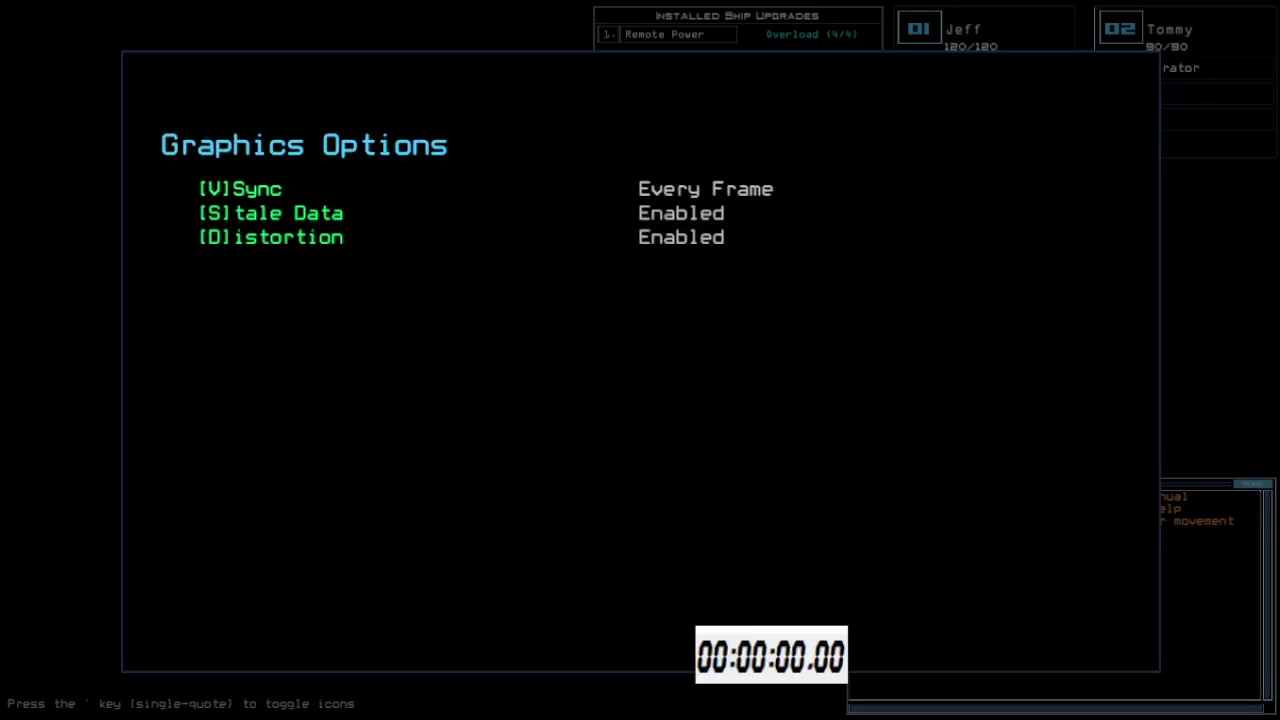
pyautogui.press('f')
pyautogui.press('q')
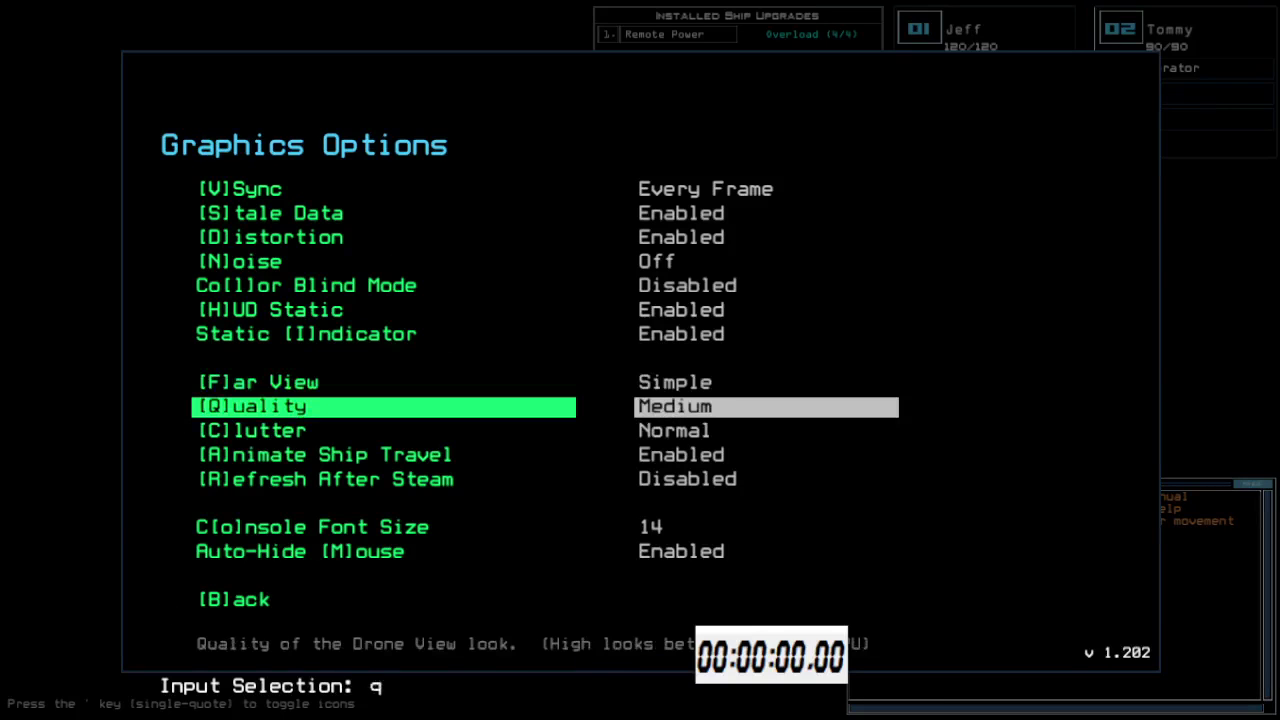
pyautogui.press('c')
pyautogui.press('b')
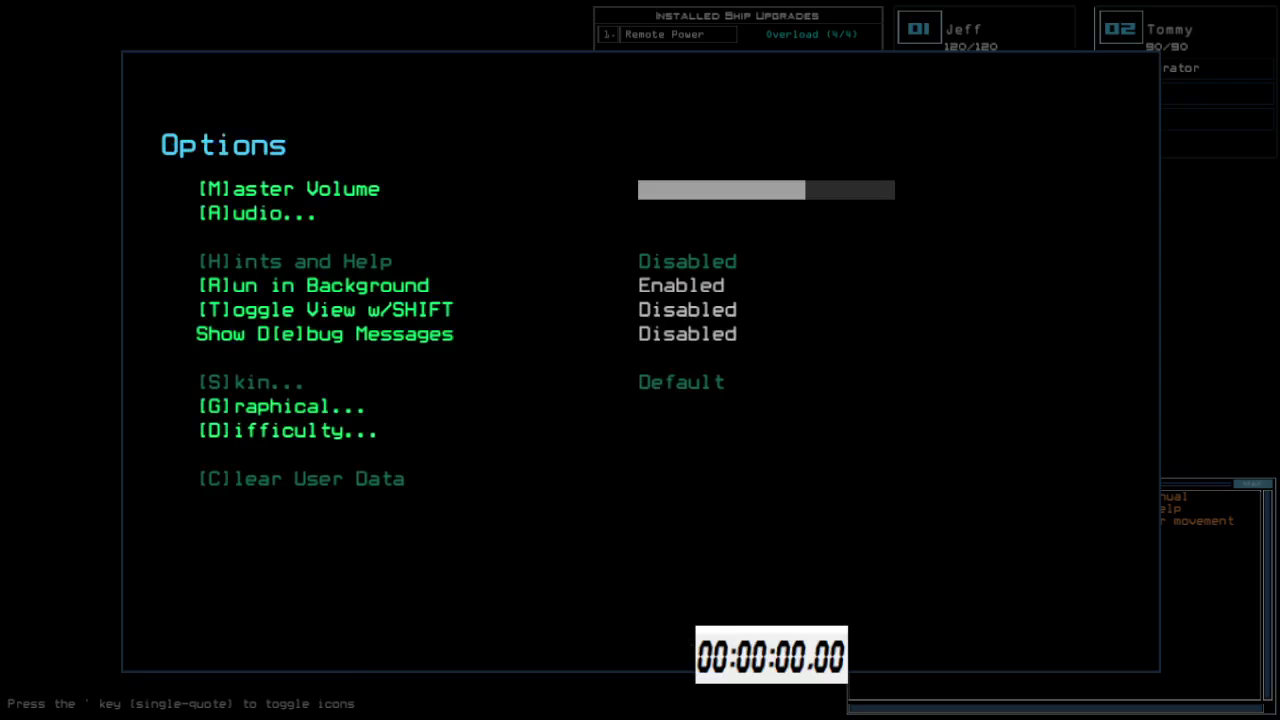
pyautogui.press('b')
pyautogui.press('b')
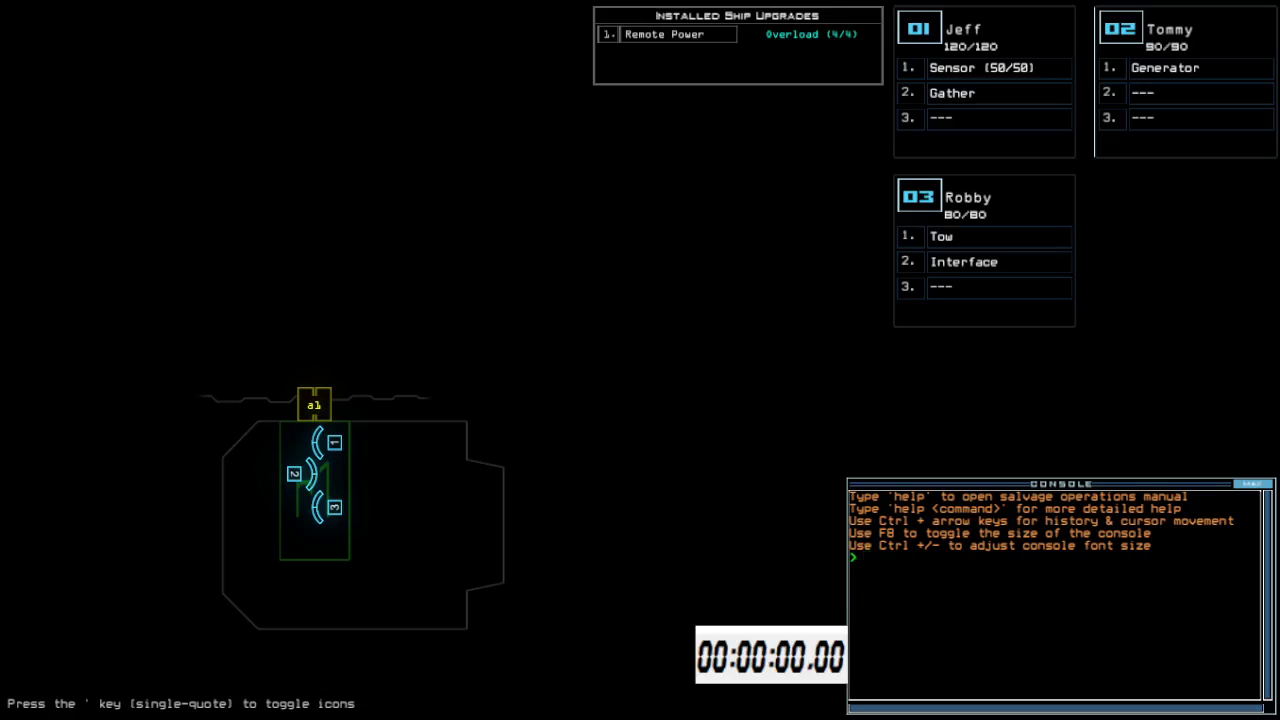
pyautogui.write('swap')
# Move the Sensor and Gather upgrades onto Robby and drop a sensor
pyautogui.press('Return')
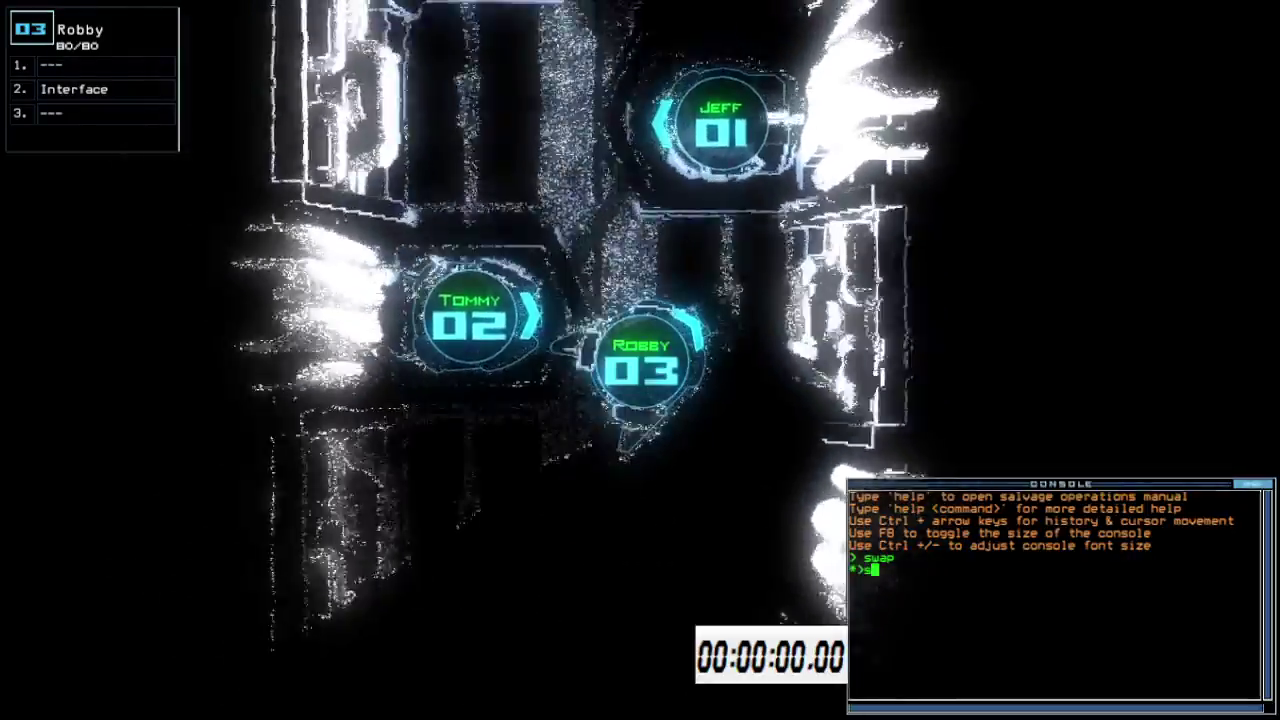
pyautogui.press('Return')
pyautogui.press('Return')
pyautogui.press('Return')
pyautogui.press('Escape')
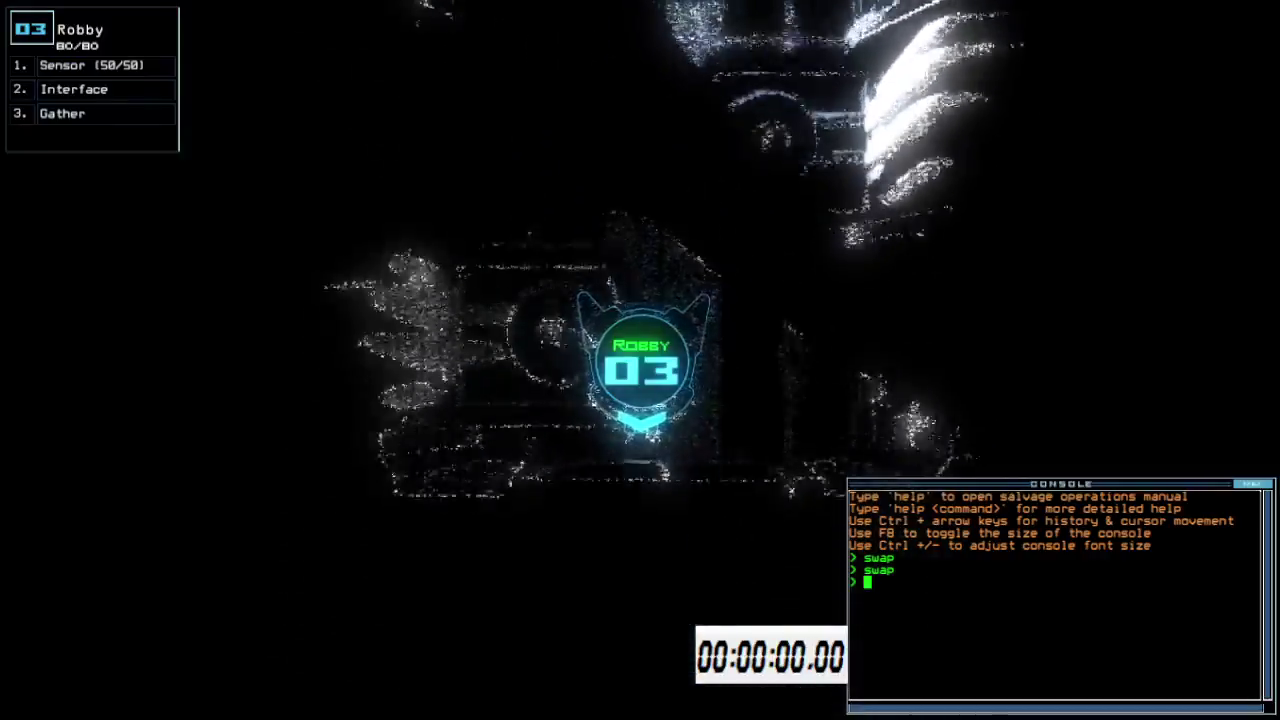
pyautogui.write('ss')
pyautogui.press('Return')
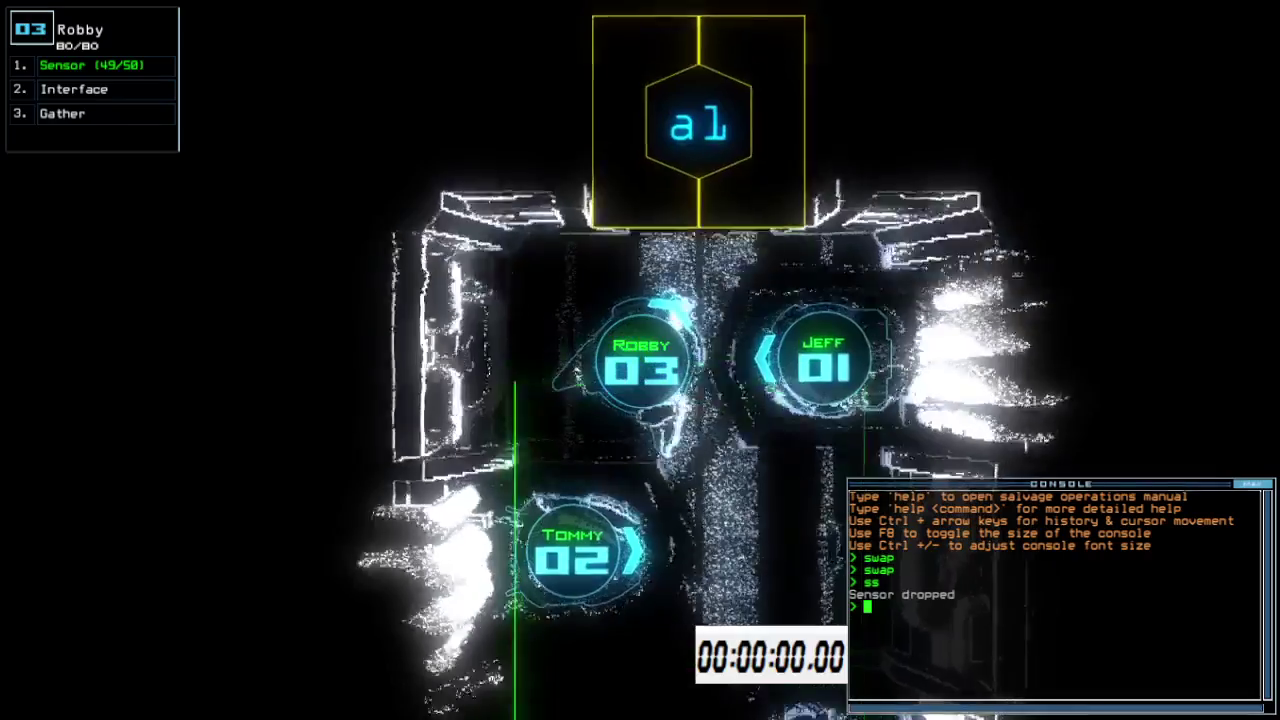
# Check the derelict's status report, then launch the mission into room r1
pyautogui.press('Tab')
pyautogui.press('Tab')
pyautogui.press('space')
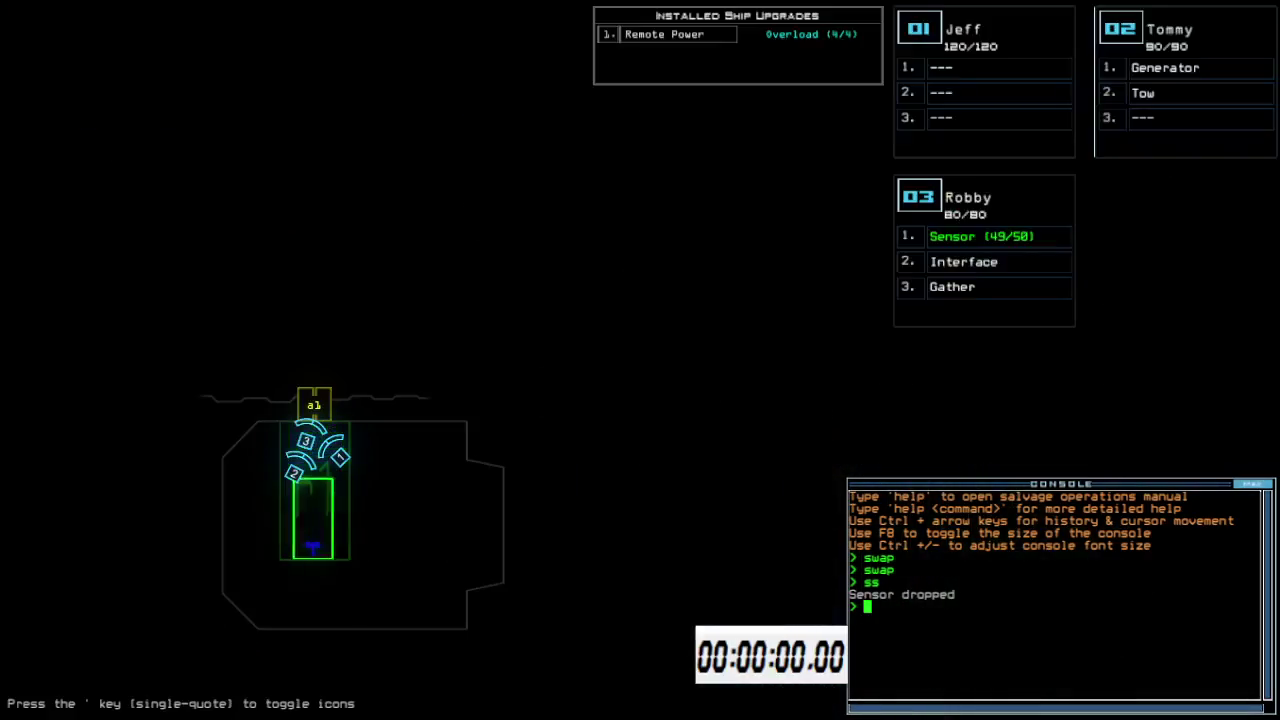
pyautogui.write('status')
pyautogui.press('Return')
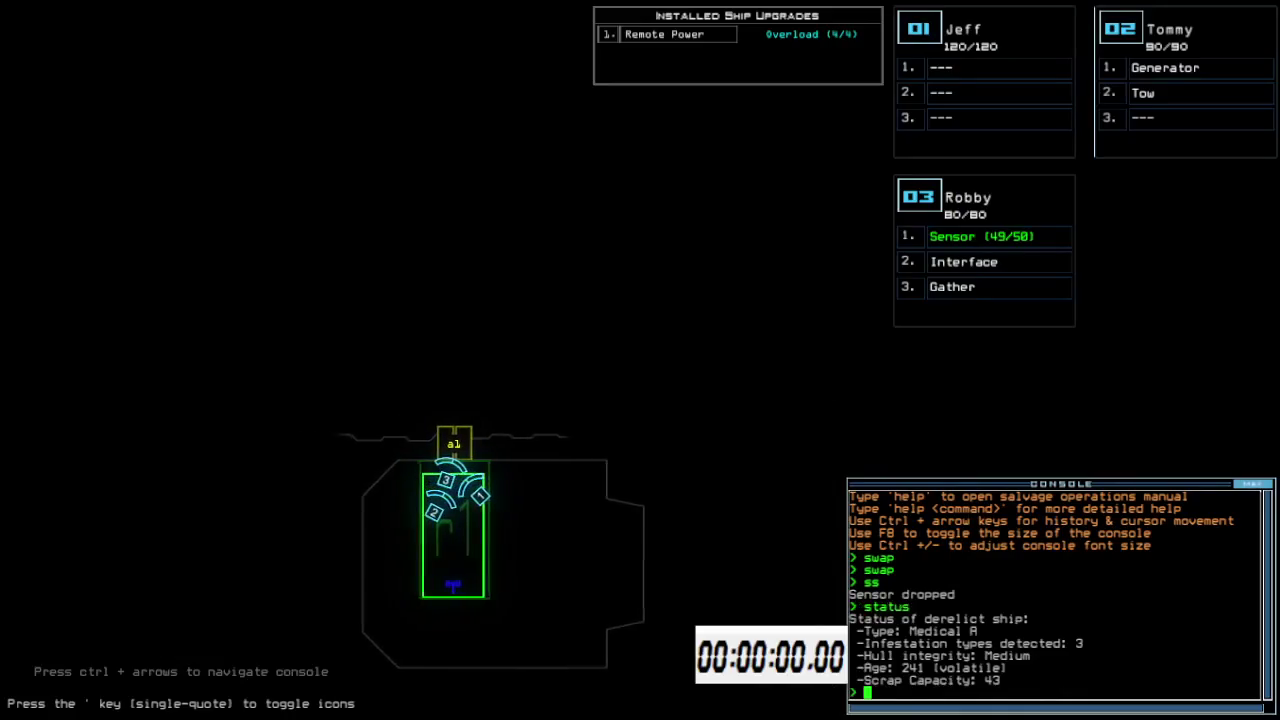
pyautogui.press('space')
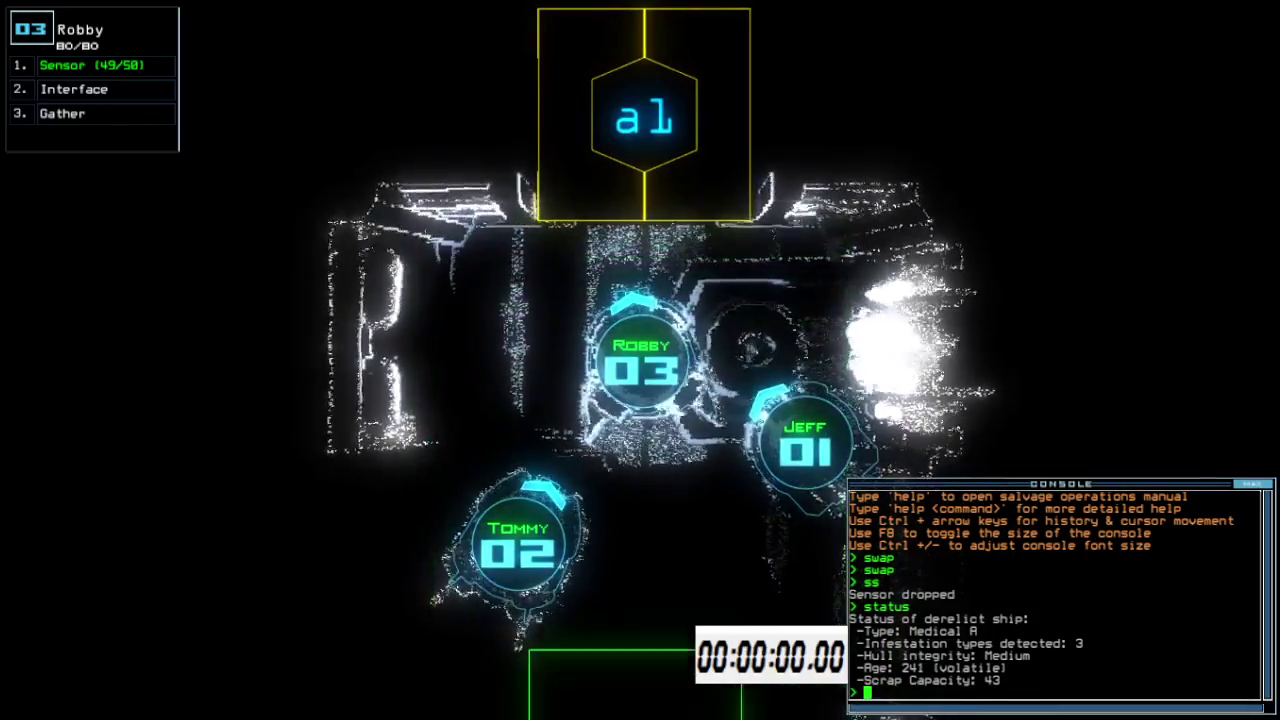
pyautogui.write('lo')
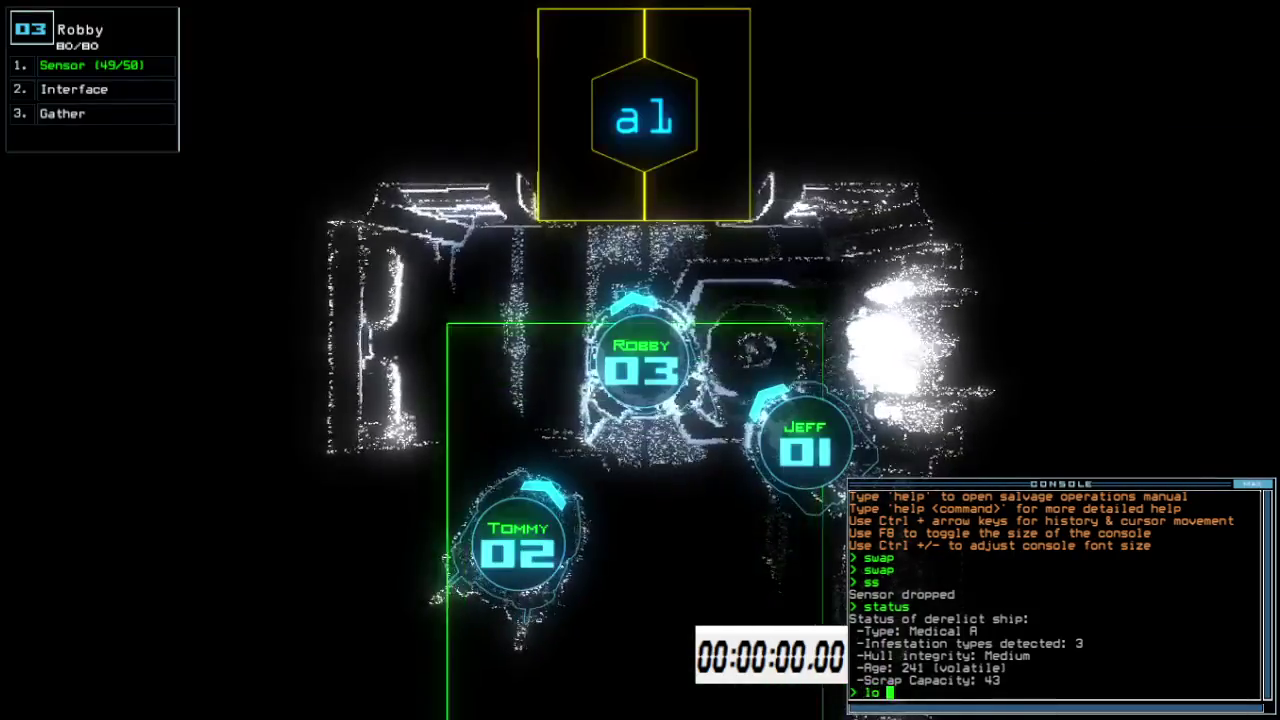
pyautogui.press('Return')
pyautogui.write('ss')
# Drop a sensor, gather scrap in the first room, and re-dock at airlock a4
pyautogui.press('Return')
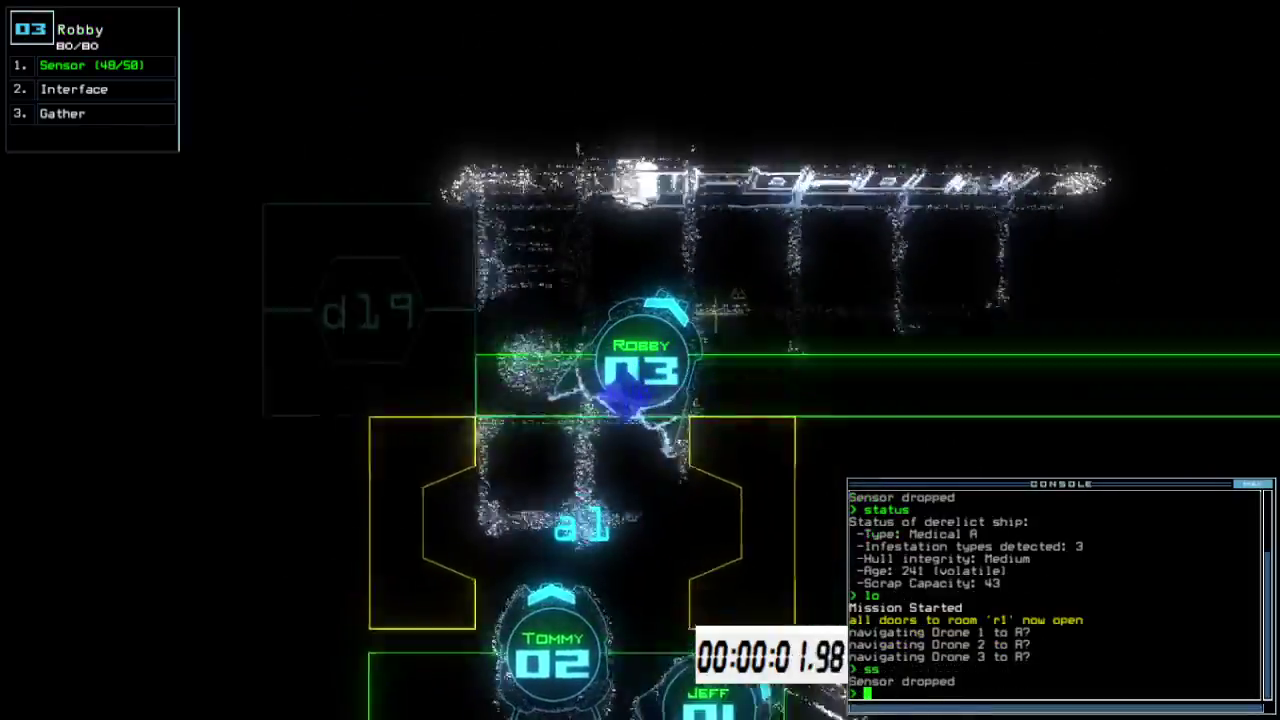
pyautogui.write('g')
pyautogui.press('Return')
pyautogui.write('g')
pyautogui.press('Return')
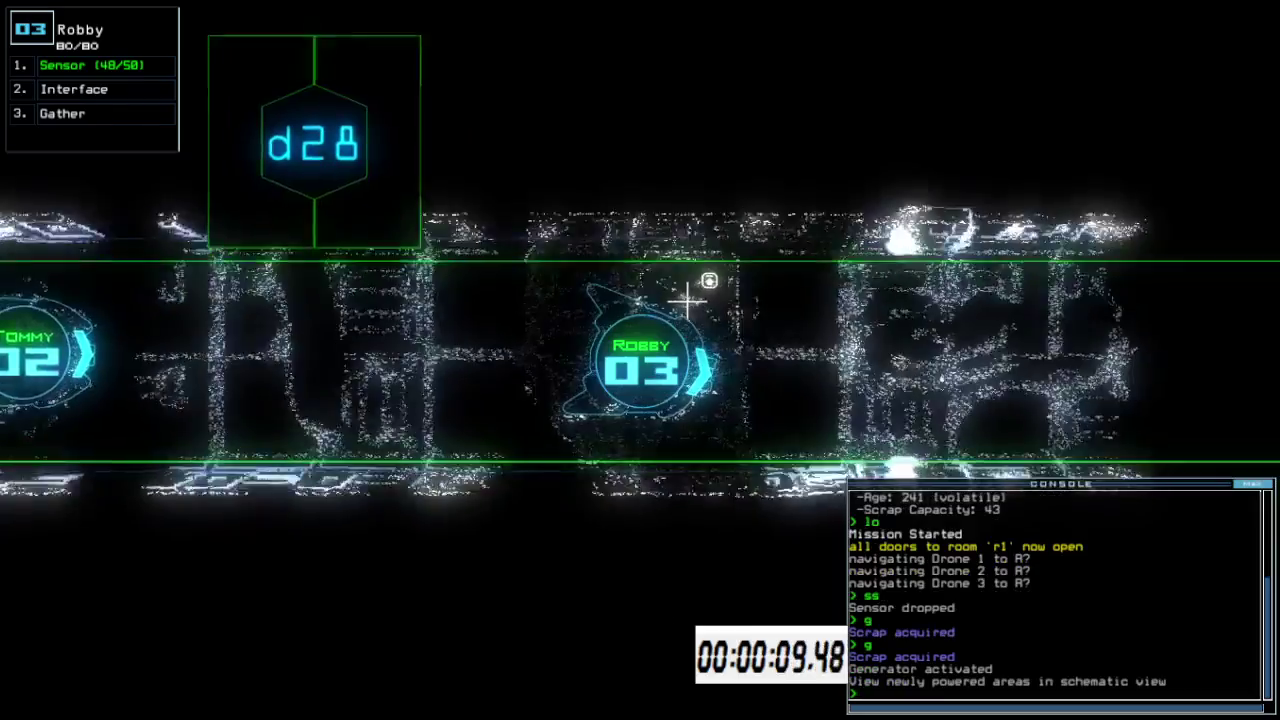
pyautogui.press('Return')
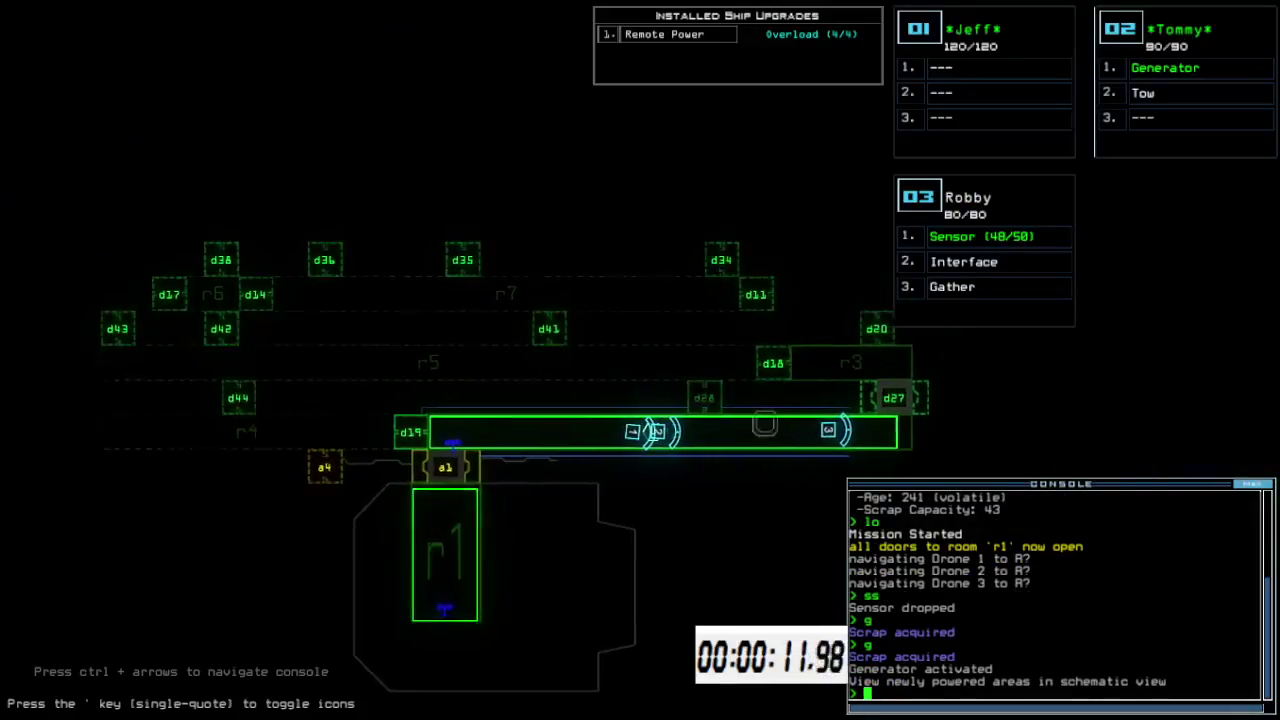
pyautogui.press('space')
pyautogui.press('space')
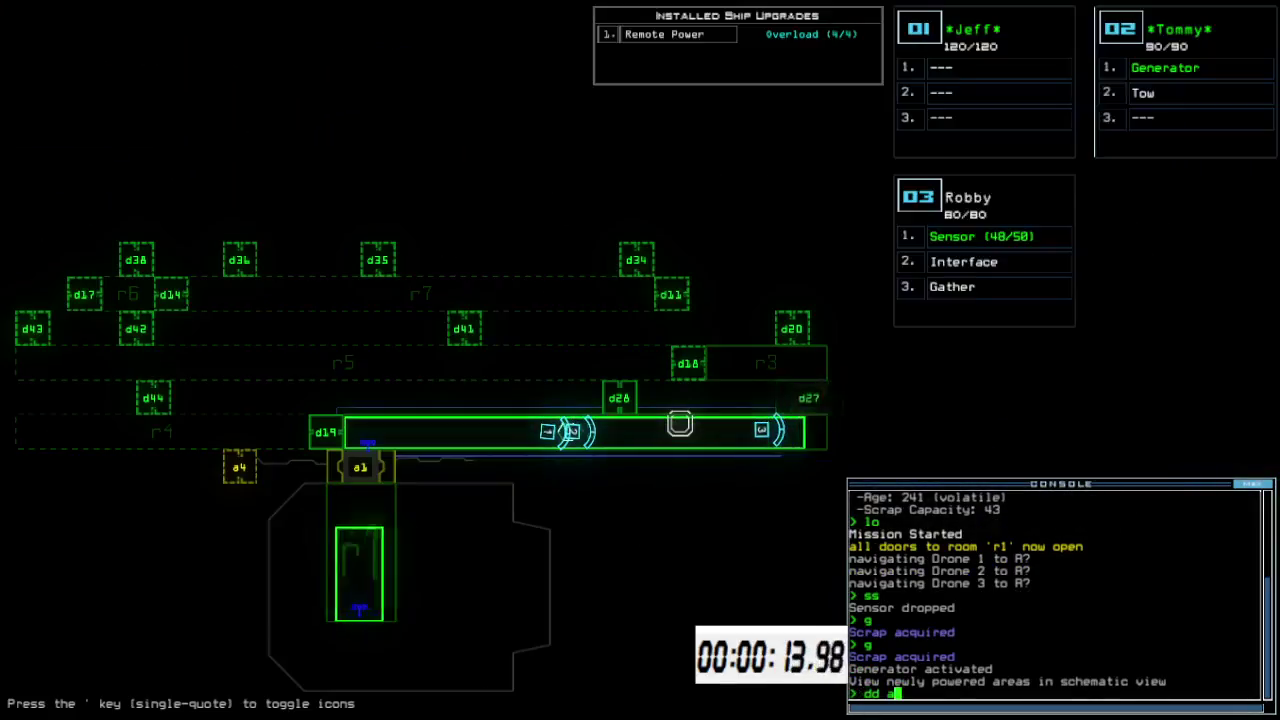
pyautogui.write('dd a4')
pyautogui.press('Return')
pyautogui.press('space')
# Drop a sensor and collect scrap in the new room, then open door d20
pyautogui.press('Up')
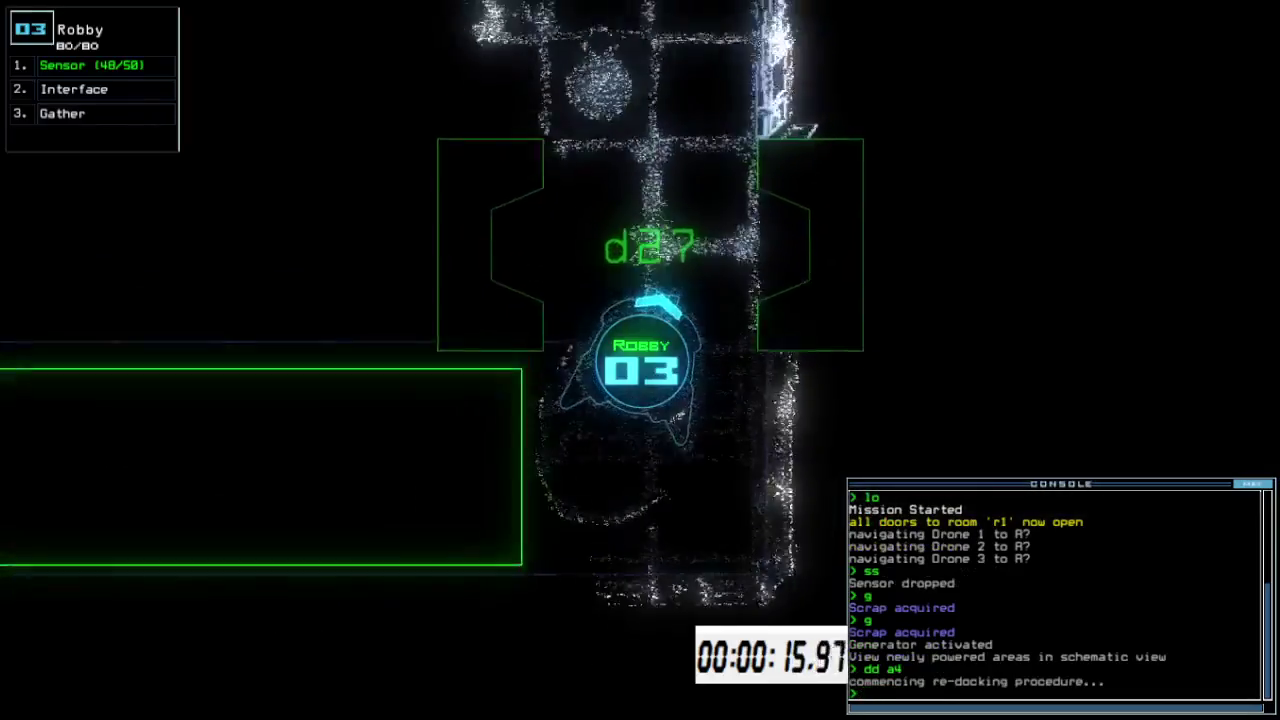
pyautogui.write('ss')
pyautogui.press('Return')
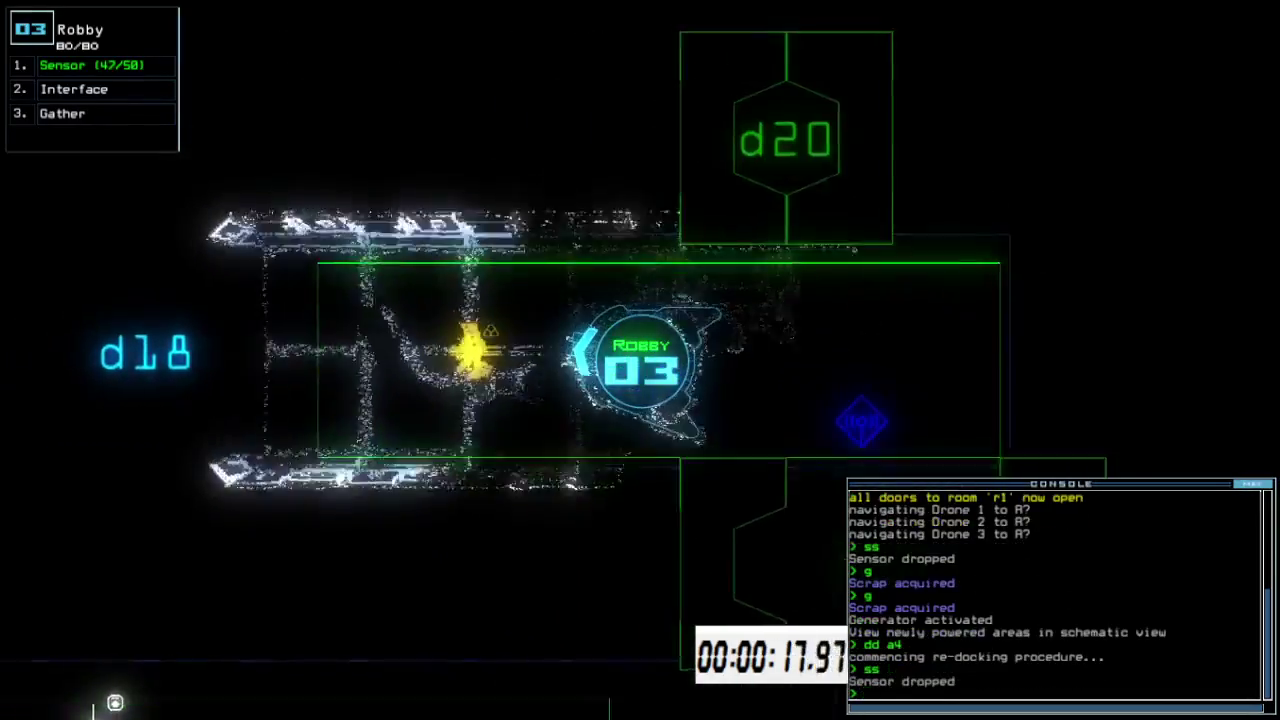
pyautogui.write('g')
pyautogui.press('Return')
pyautogui.write('d20 d20')
pyautogui.press('Return')
pyautogui.press('space')
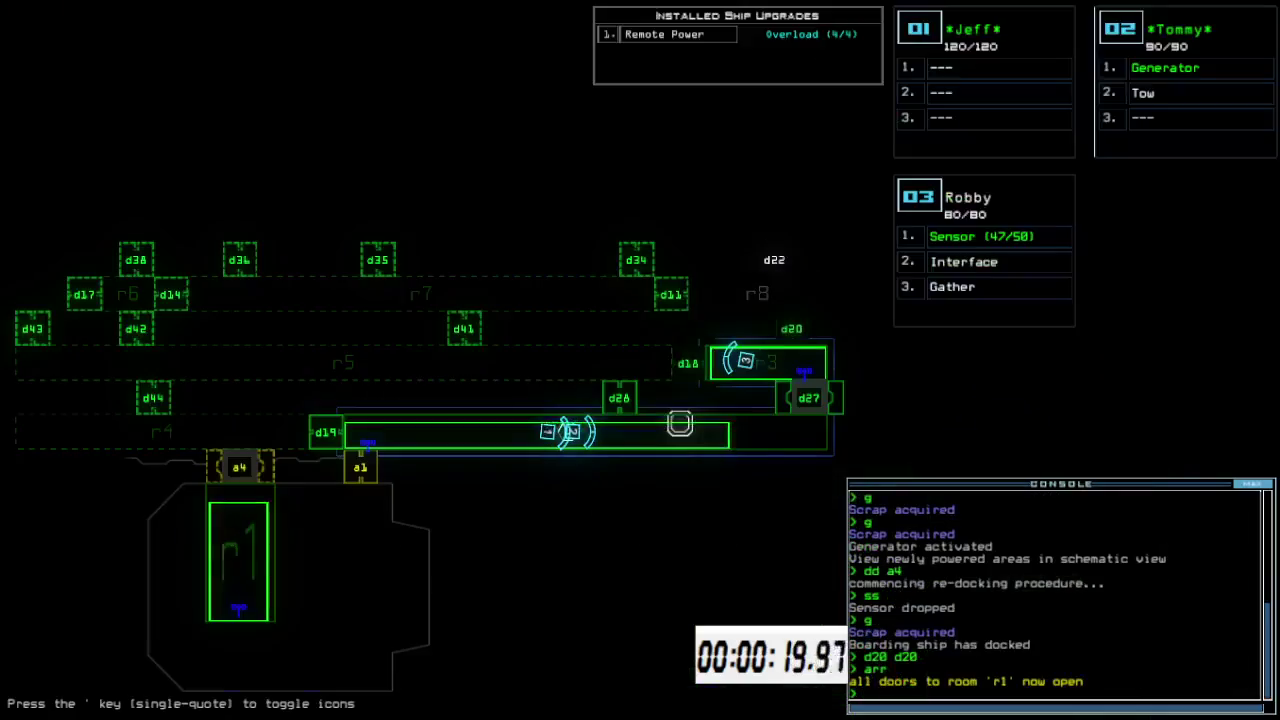
pyautogui.press('space')
pyautogui.press('Return')
pyautogui.write('d20')
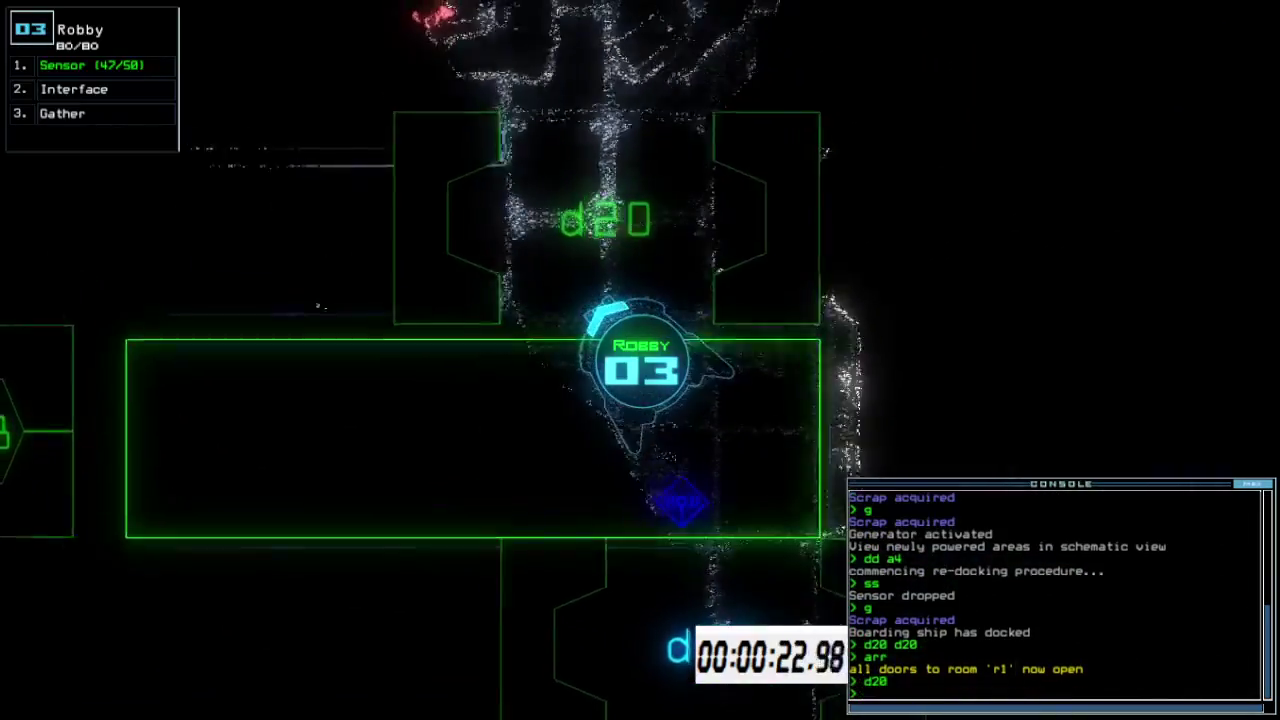
pyautogui.write('cc')
# Close the open doors and open door d27
pyautogui.press('Return')
pyautogui.press('space')
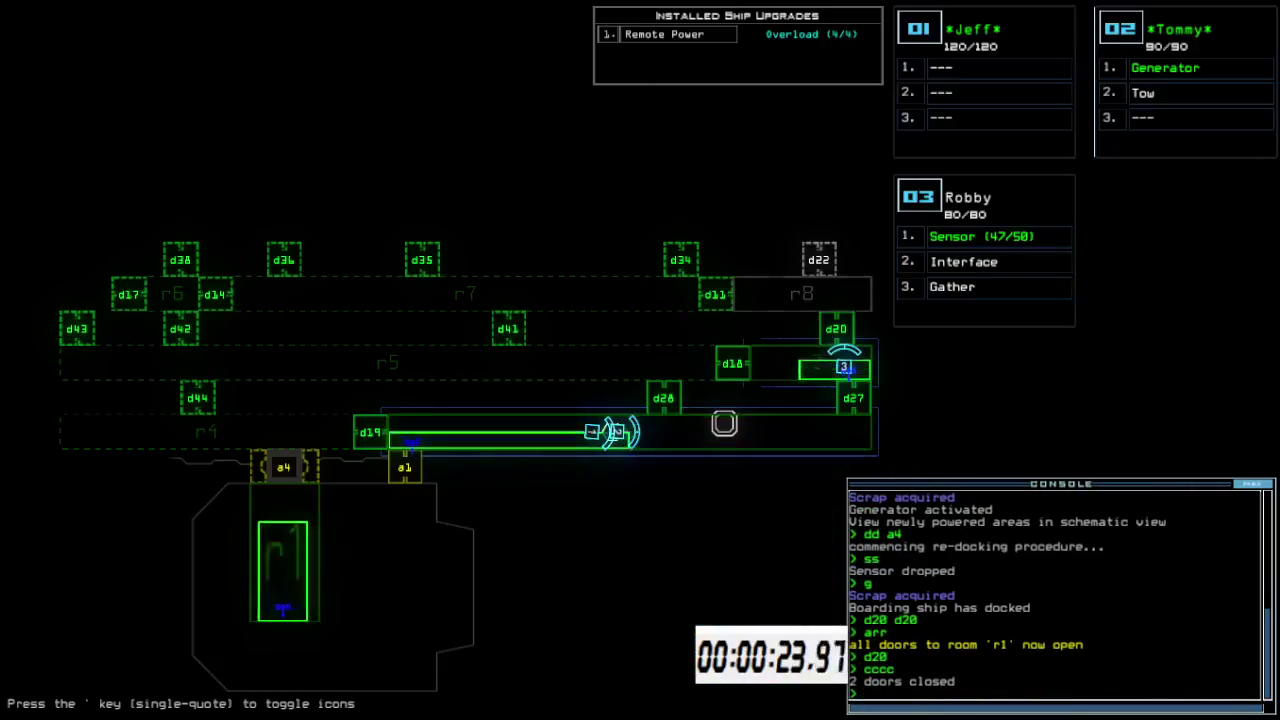
pyautogui.press('Return')
pyautogui.press('space')
pyautogui.write('d27')
pyautogui.press('Return')
pyautogui.press('space')
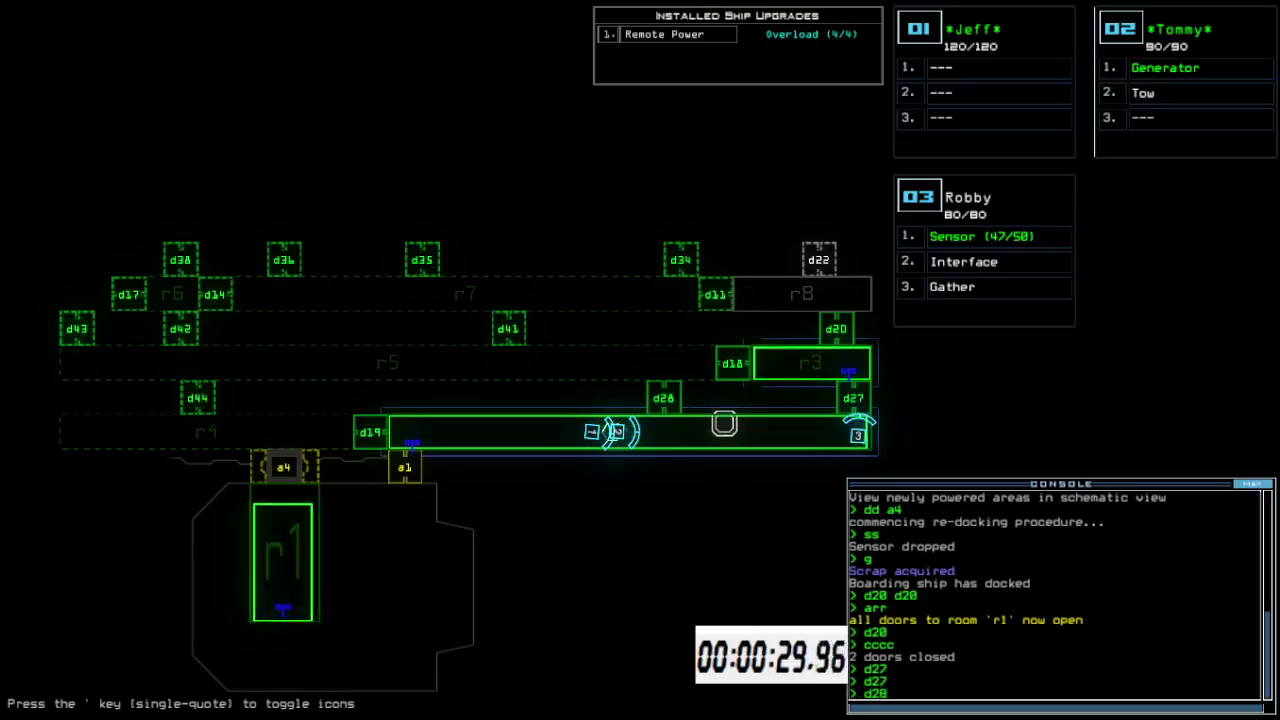
# Move Robby into room r3 and up to door d18
pyautogui.press('space')
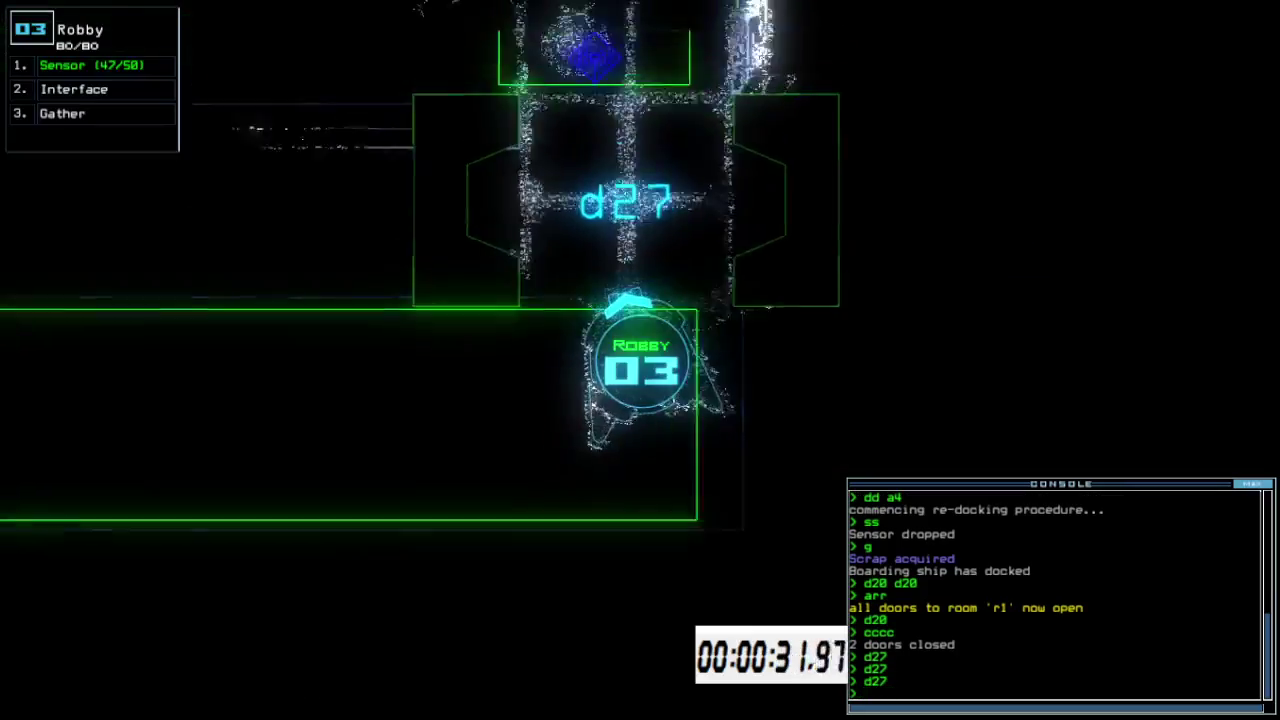
pyautogui.press('Up')
pyautogui.press('Up')
pyautogui.press('Up')
pyautogui.press('Left')
pyautogui.press('Left')
pyautogui.press('Left')
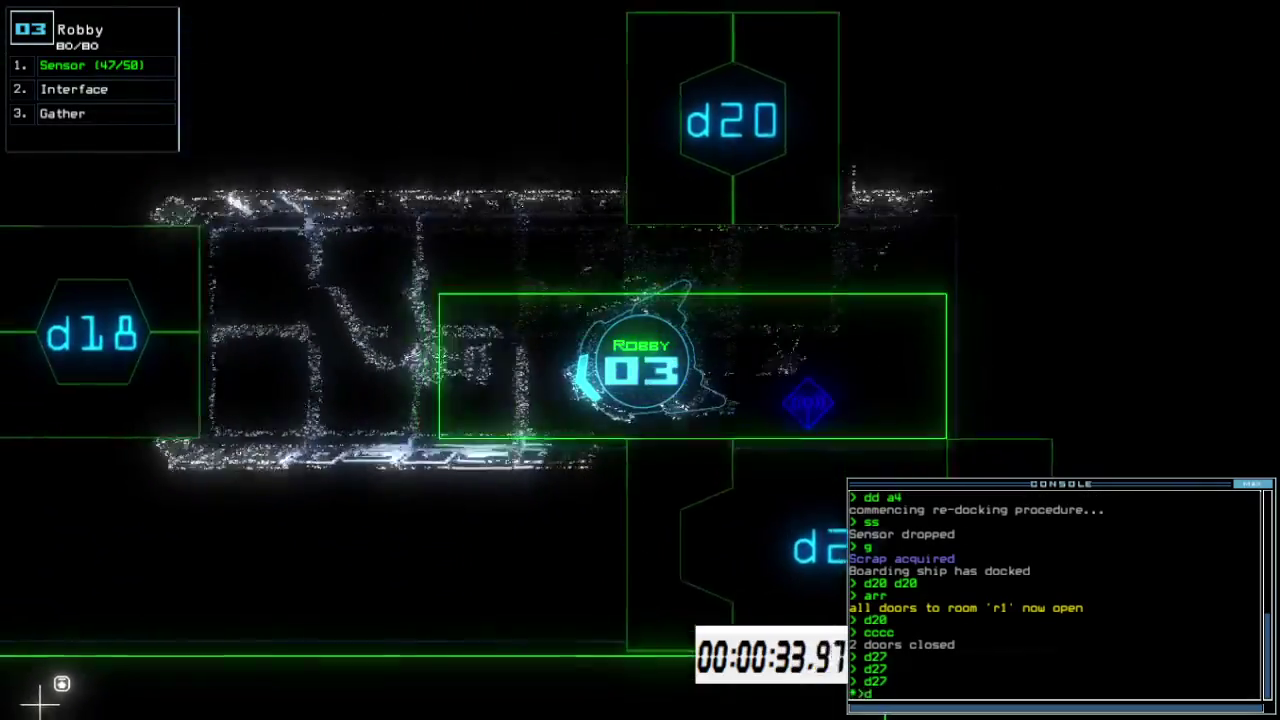
pyautogui.write('d18')
pyautogui.press('Return')
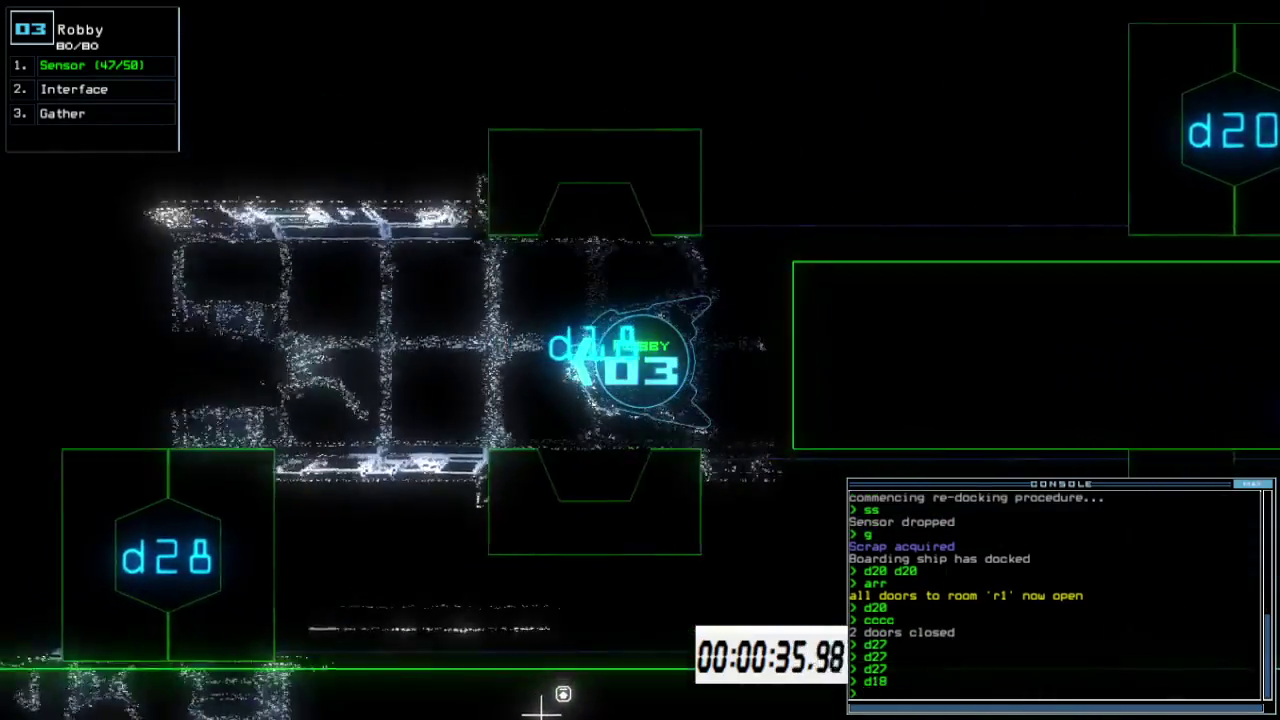
pyautogui.press('space')
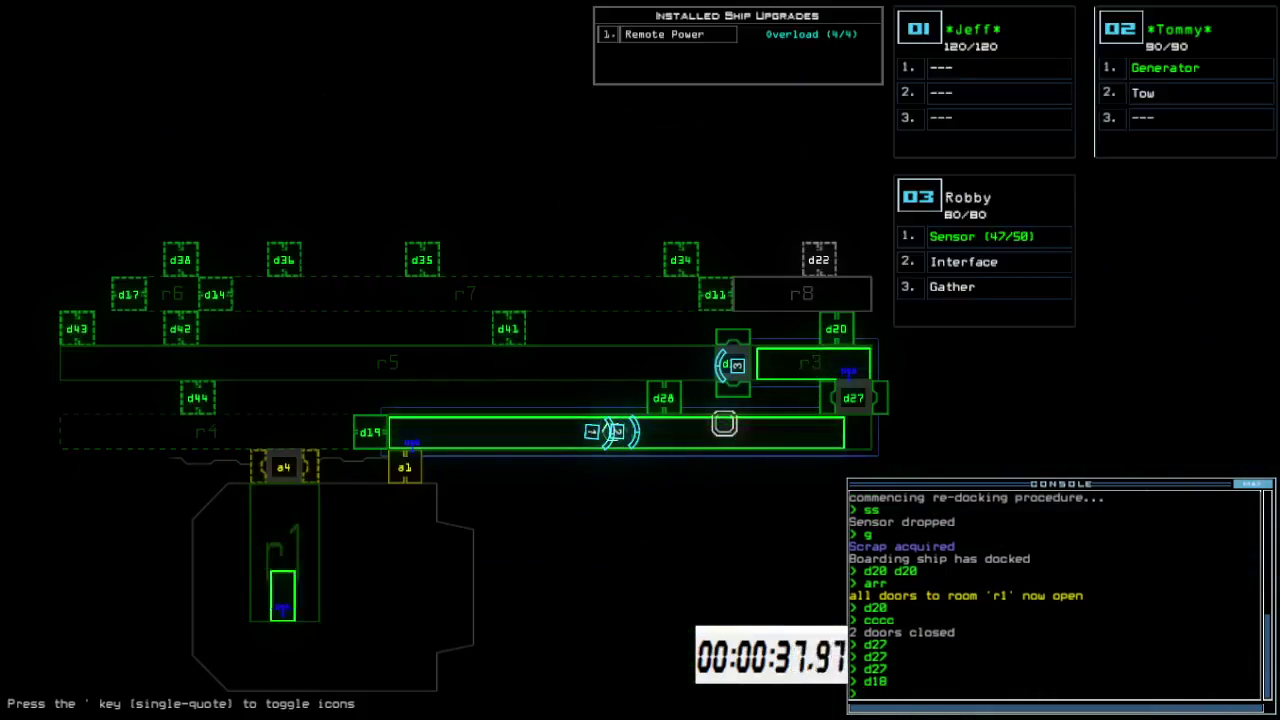
pyautogui.press('space')
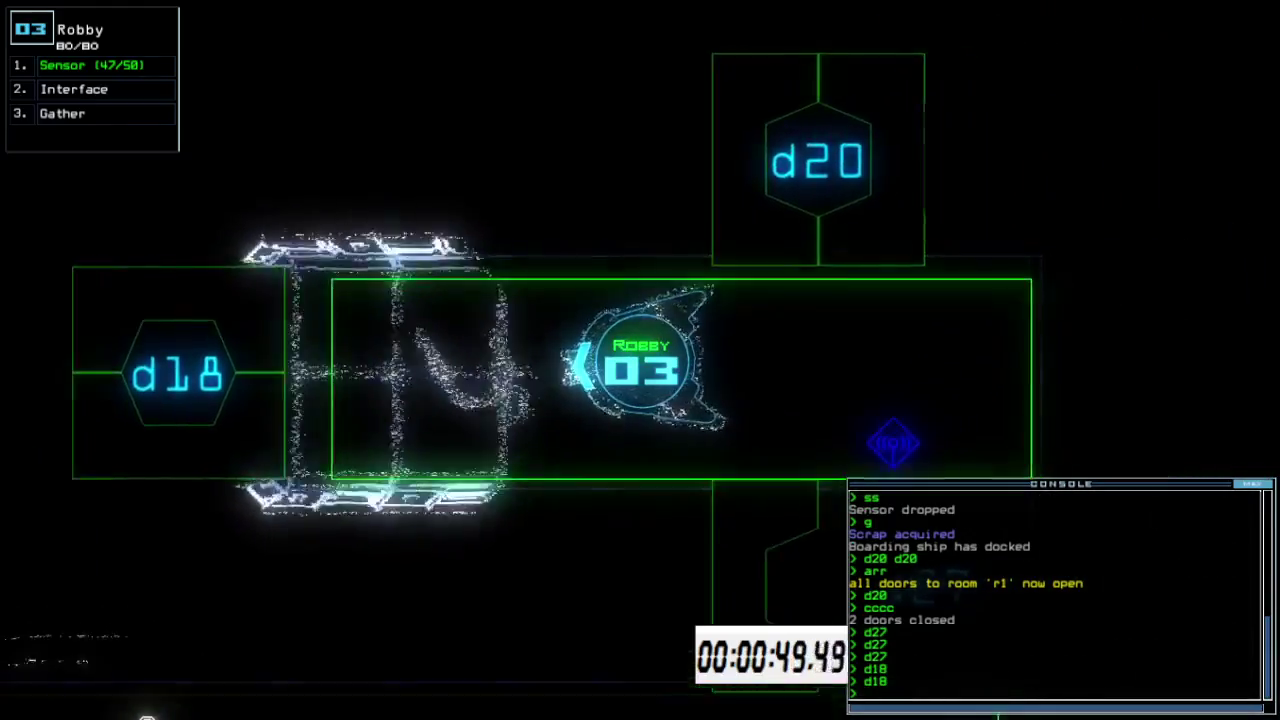
pyautogui.write('d18')
# Take Robby through doors d18 and d27, closing the doors behind it
pyautogui.press('Return')
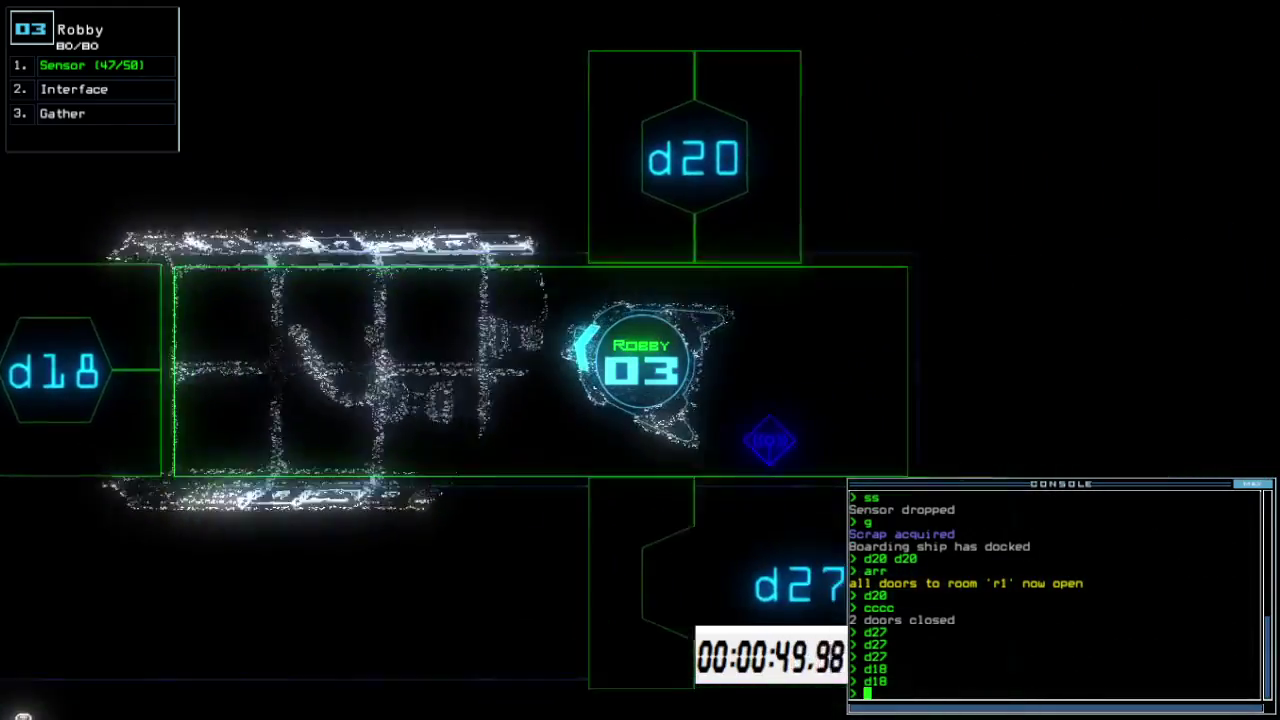
pyautogui.write('d18 d20')
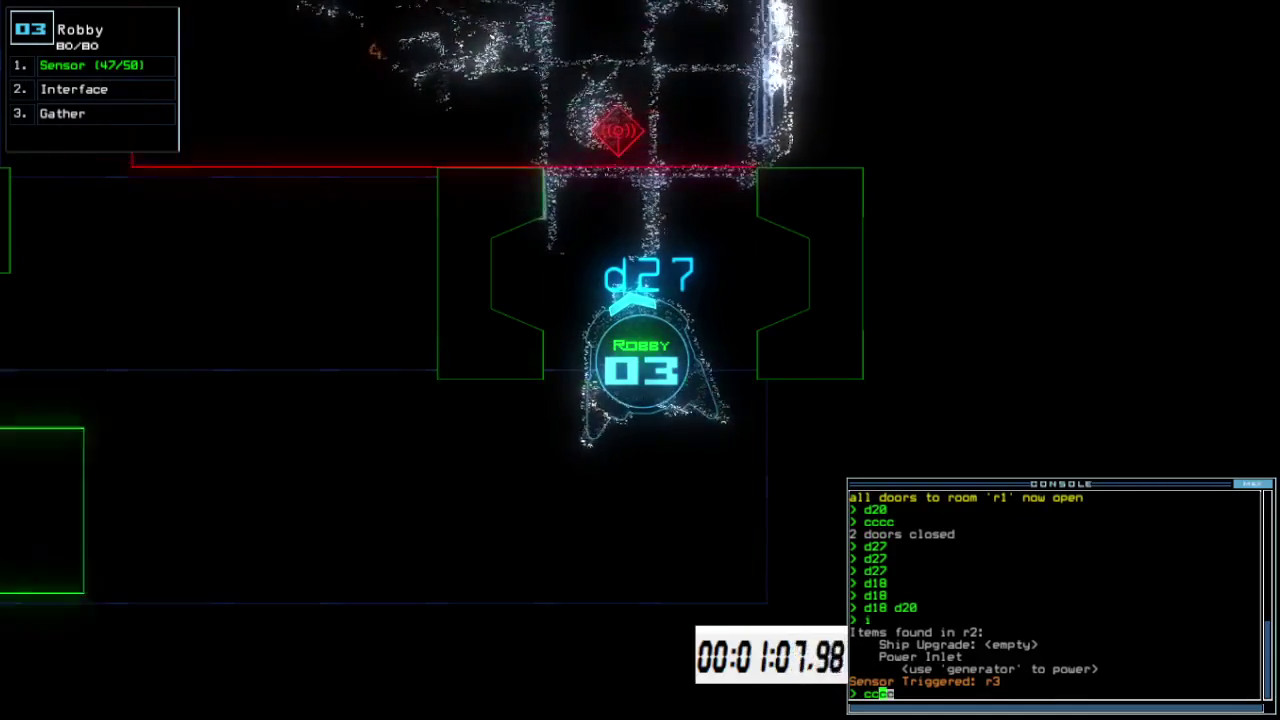
pyautogui.write('cc')
pyautogui.press('Return')
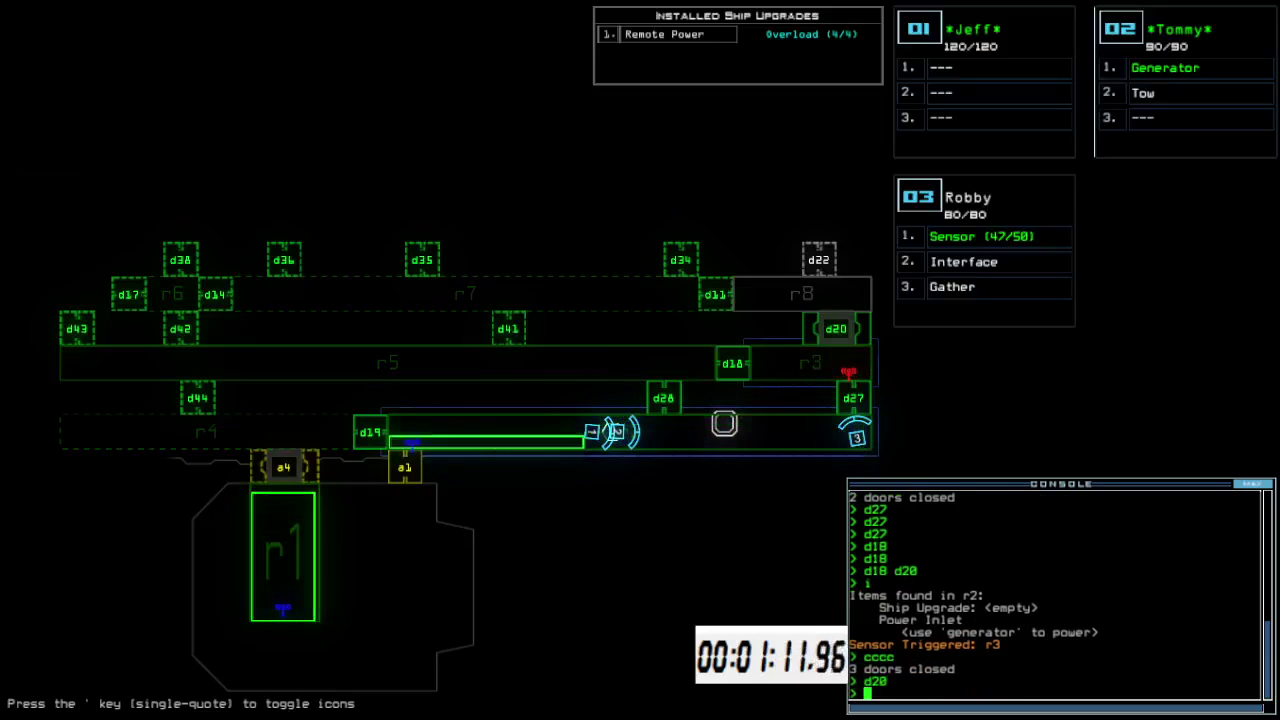
pyautogui.press('3')
pyautogui.write('d27')
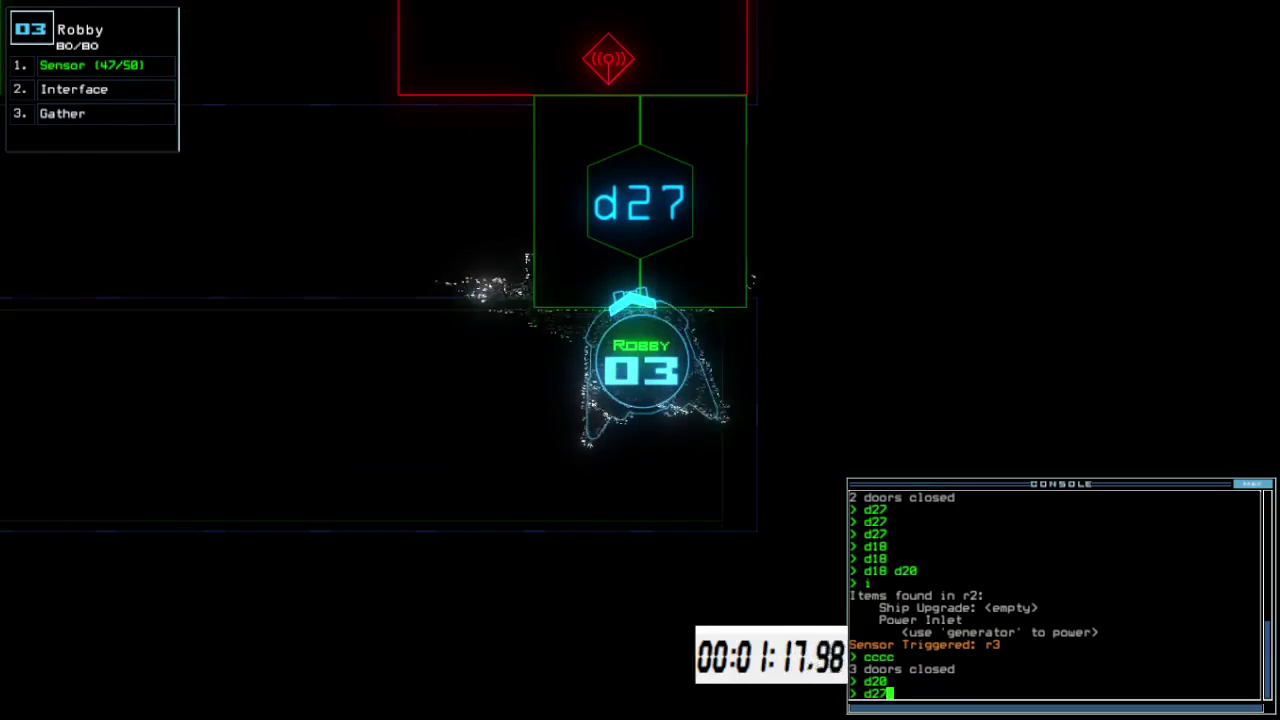
pyautogui.press('Return')
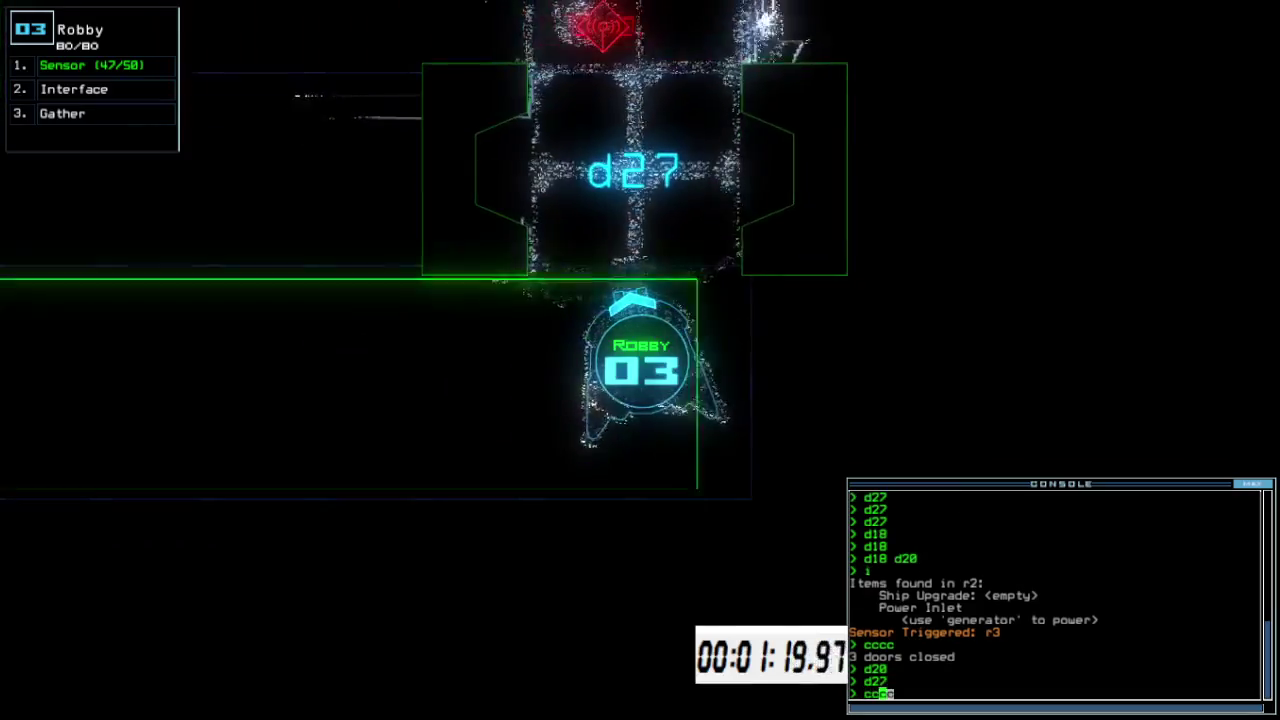
pyautogui.write('cccc')
pyautogui.press('Return')
pyautogui.press('space')
pyautogui.press('space')
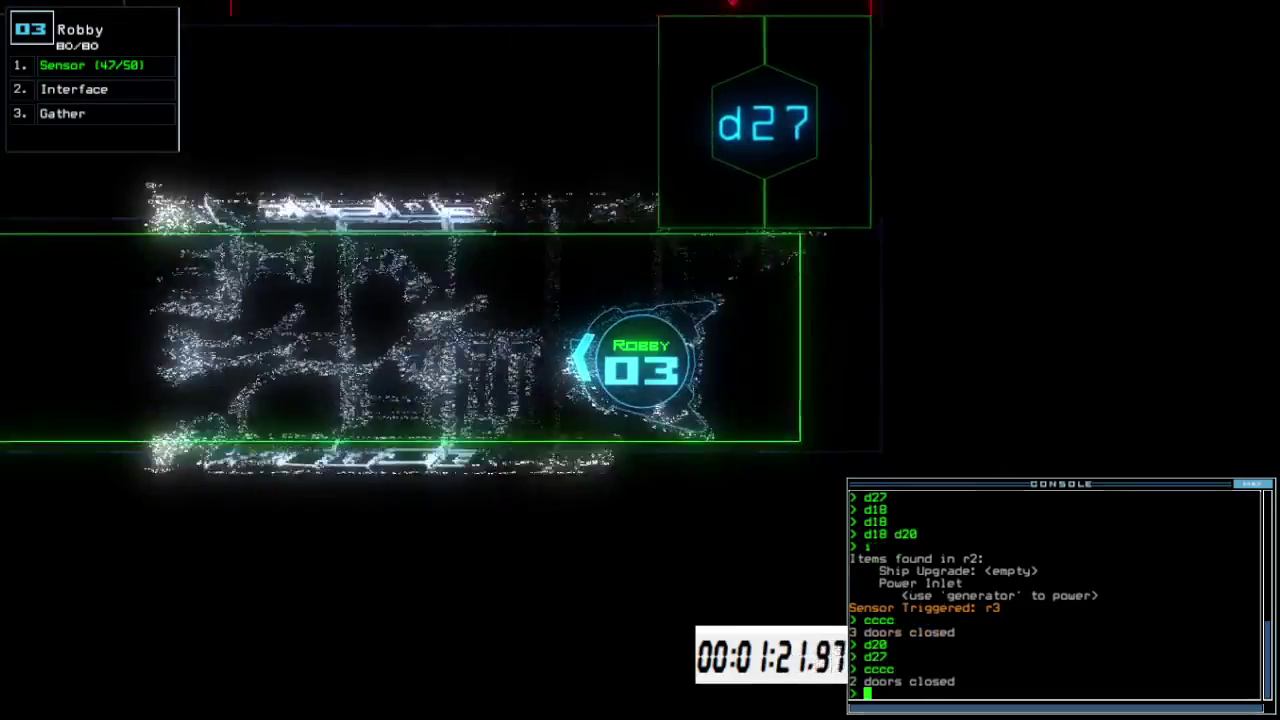
pyautogui.press('Right')
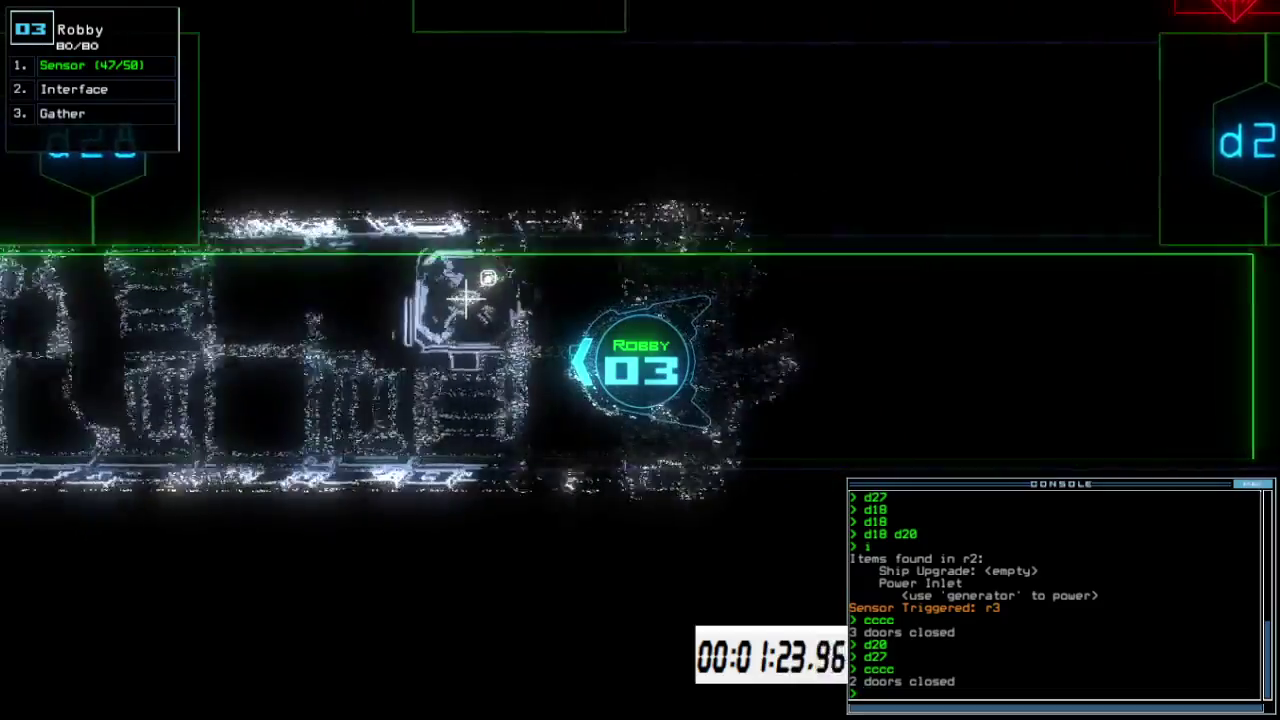
pyautogui.write('d28')
# Open d28, drop a sensor, and gather two pieces of scrap with Robby
pyautogui.press('Return')
pyautogui.press('space')
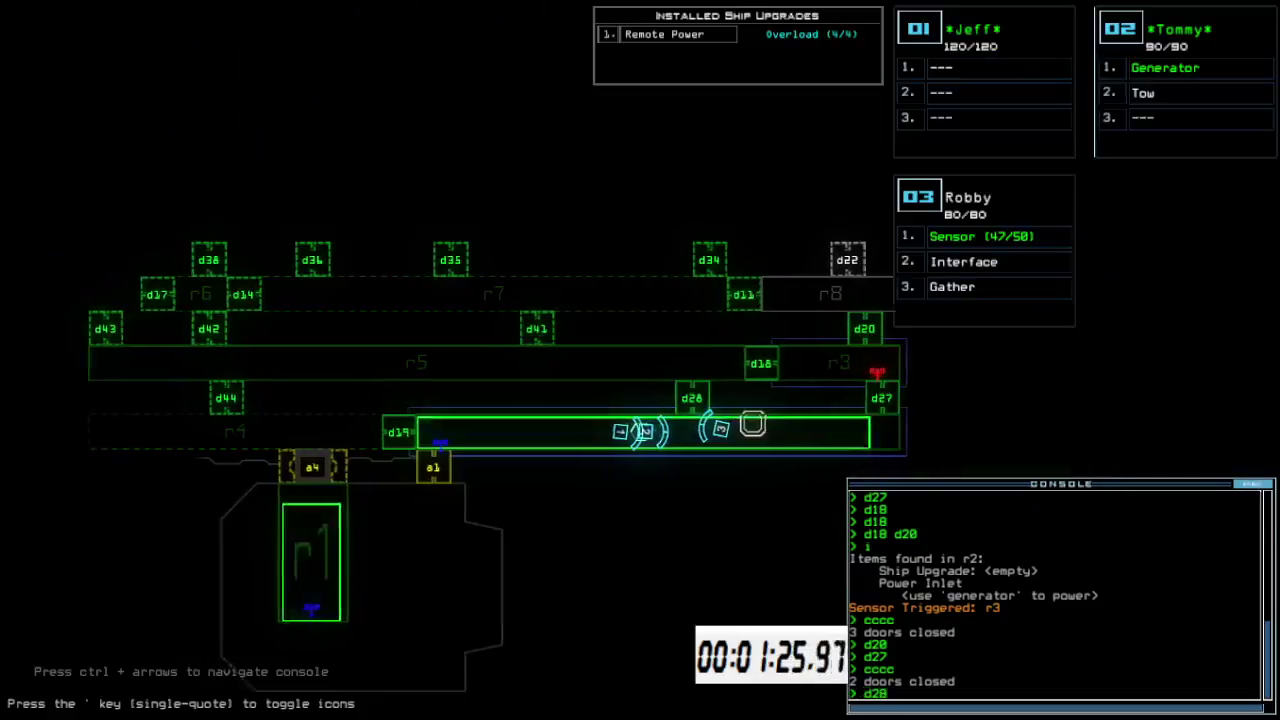
pyautogui.press('space')
pyautogui.press('Up')
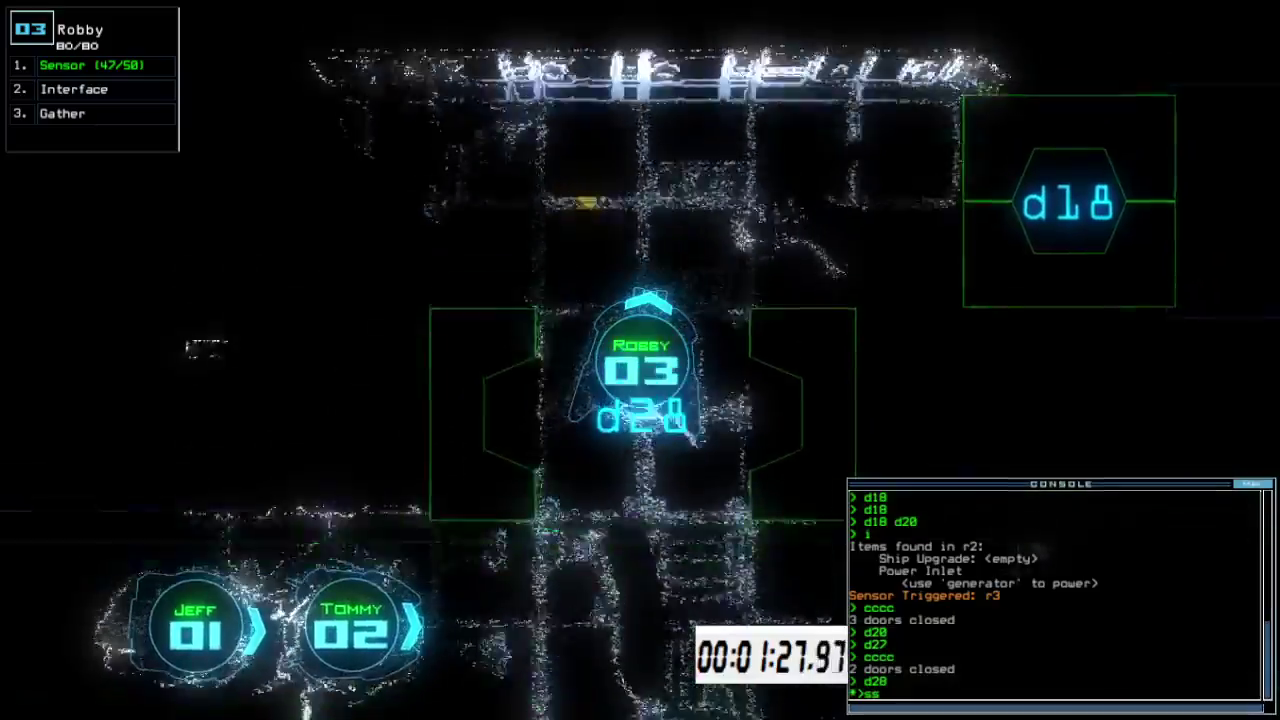
pyautogui.write('s')
pyautogui.press('Return')
pyautogui.press('Up')
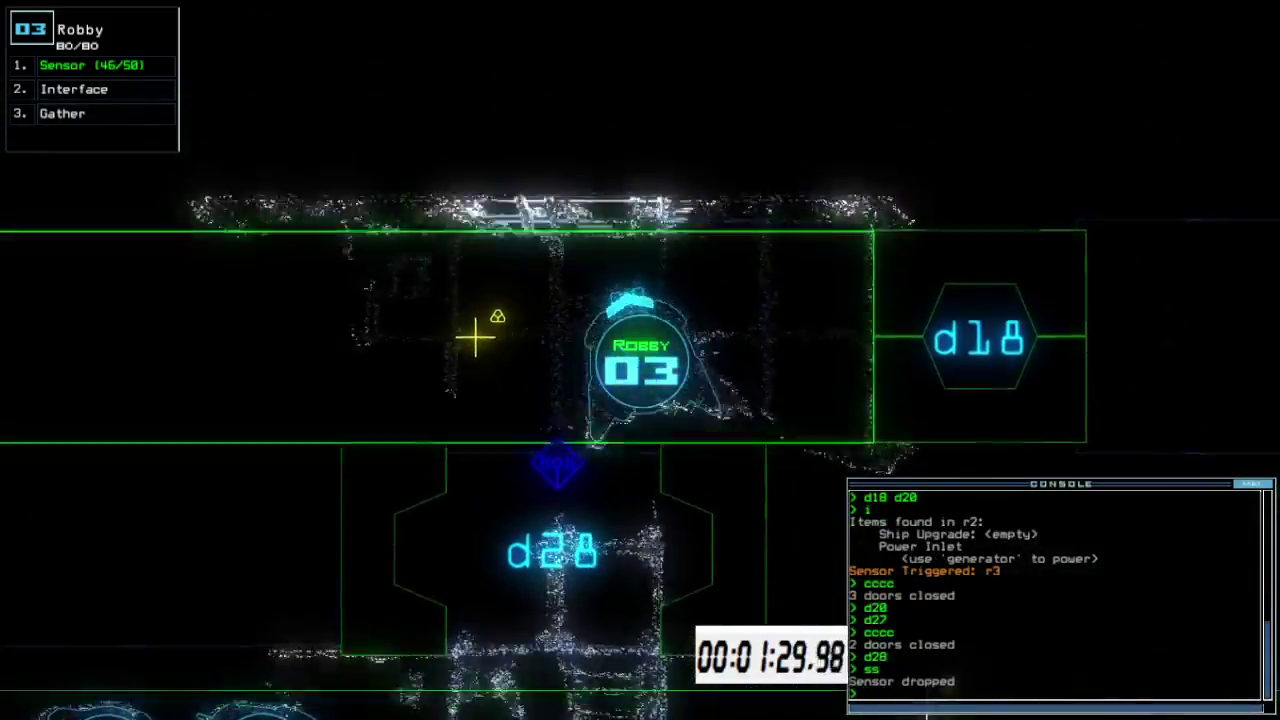
pyautogui.write('g')
pyautogui.press('Return')
pyautogui.press('Up')
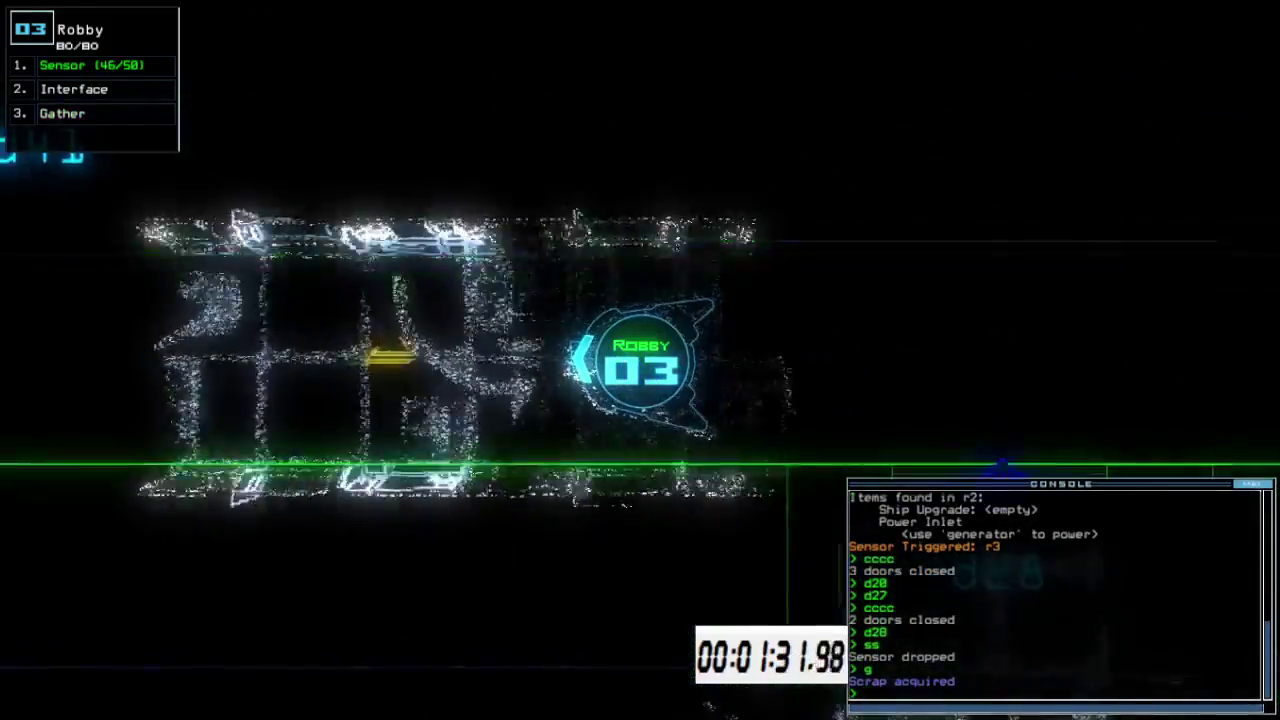
pyautogui.write('g')
pyautogui.press('Return')
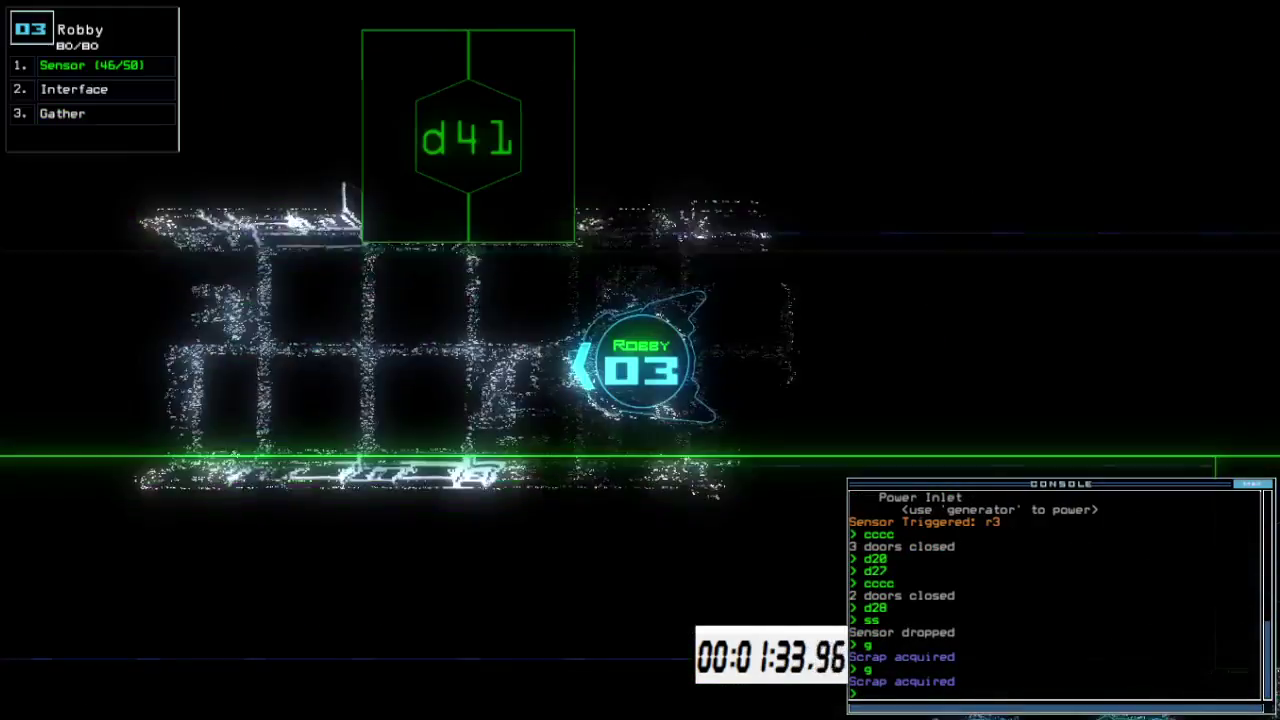
# Open d41, move Robby inside, drop another sensor, and check the swap screen
pyautogui.press('space')
pyautogui.press('space')
pyautogui.press('Up')
pyautogui.write('d41')
pyautogui.press('Return')
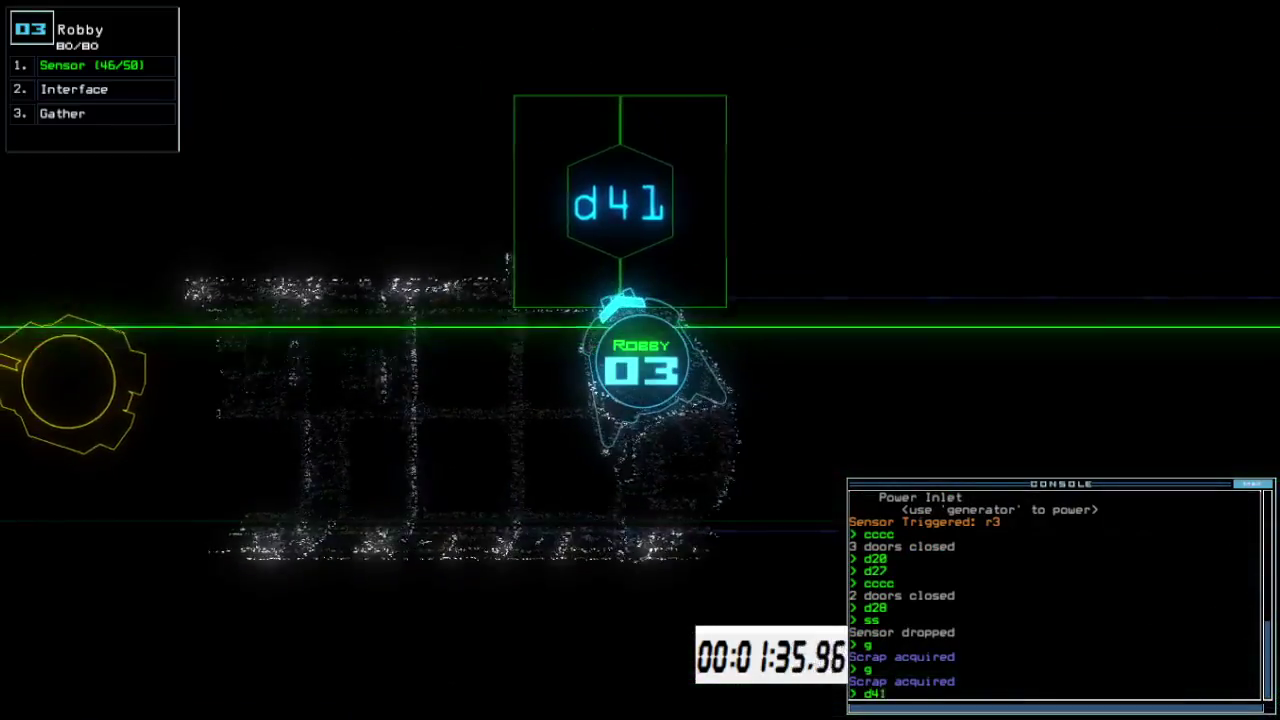
pyautogui.press('Up')
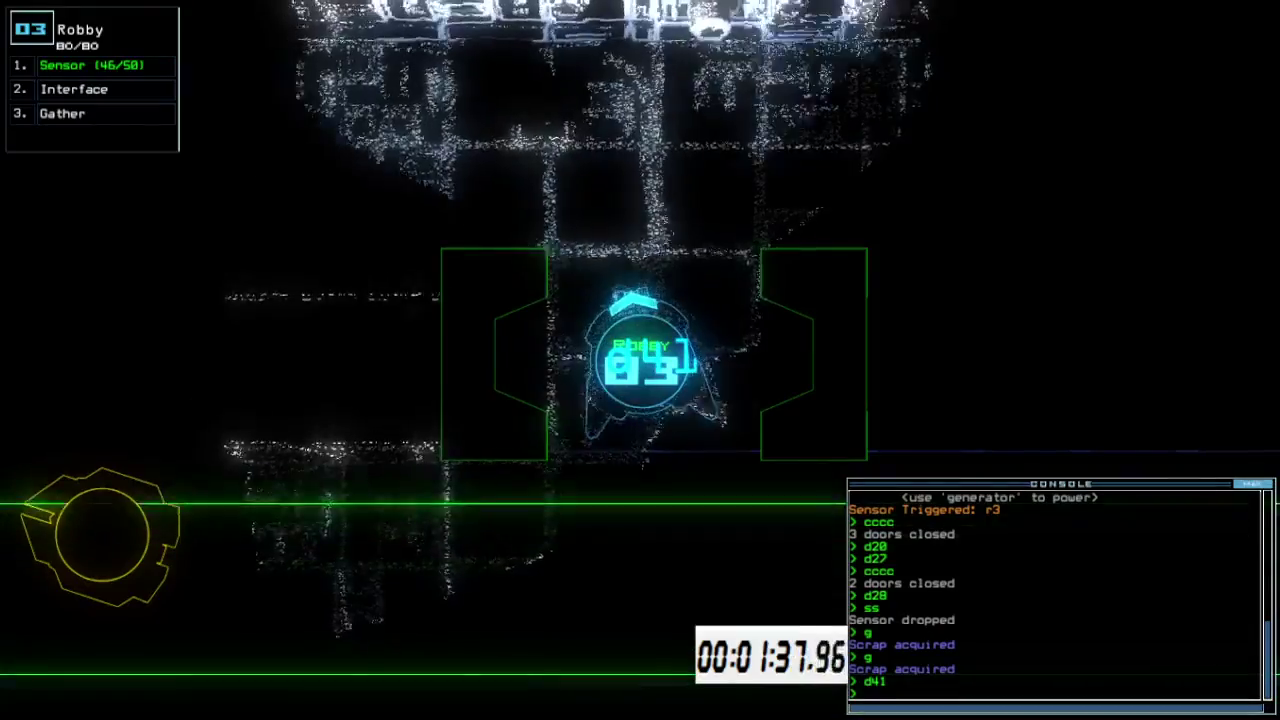
pyautogui.write('ss')
pyautogui.press('Return')
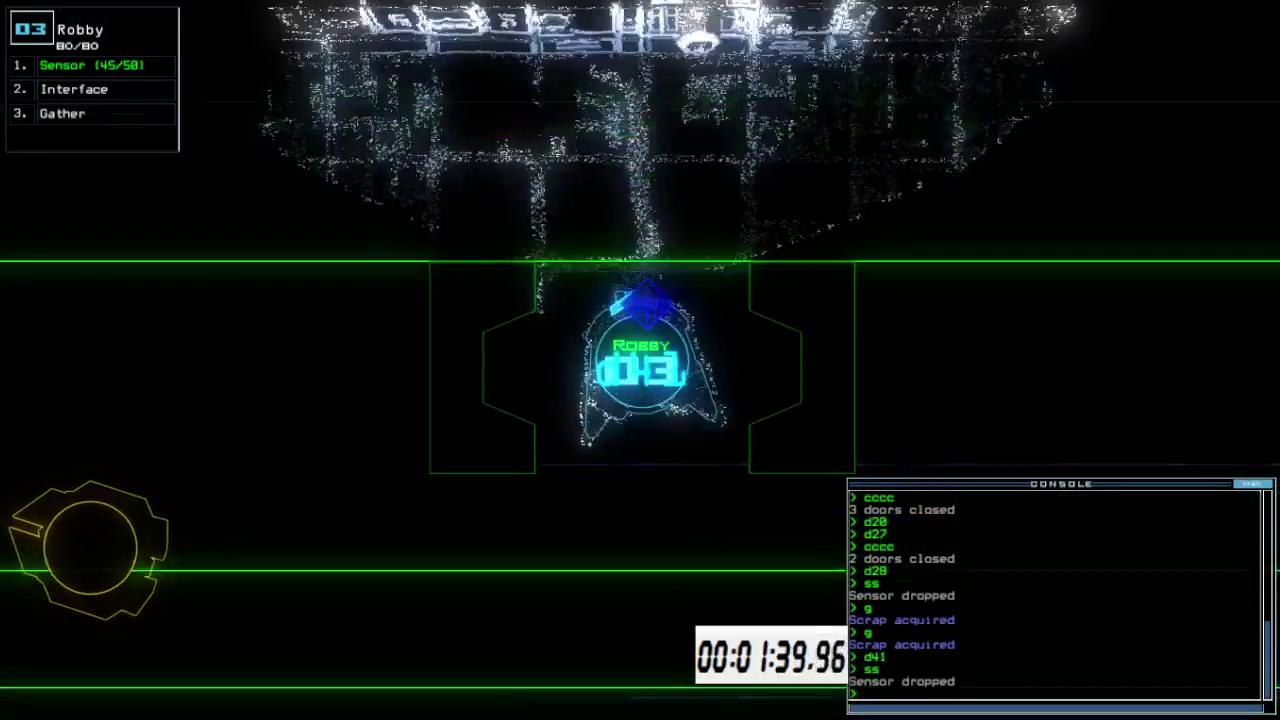
pyautogui.write('swap')
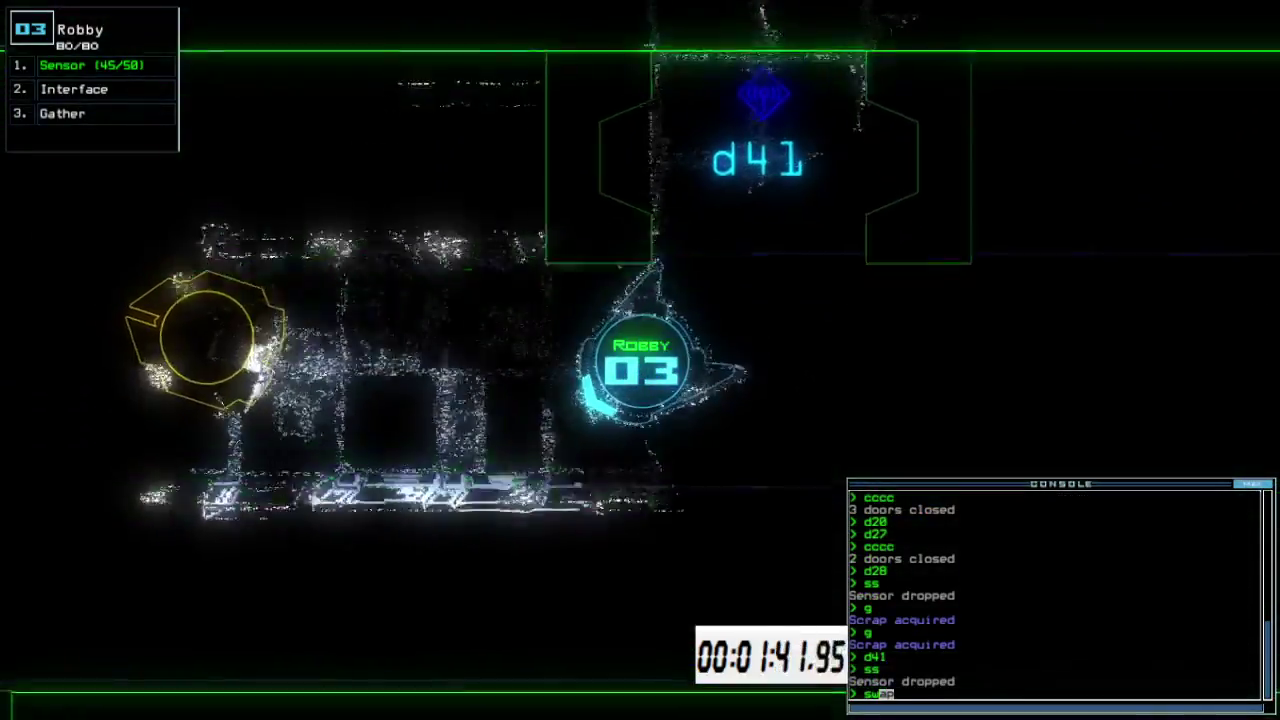
pyautogui.press('Return')
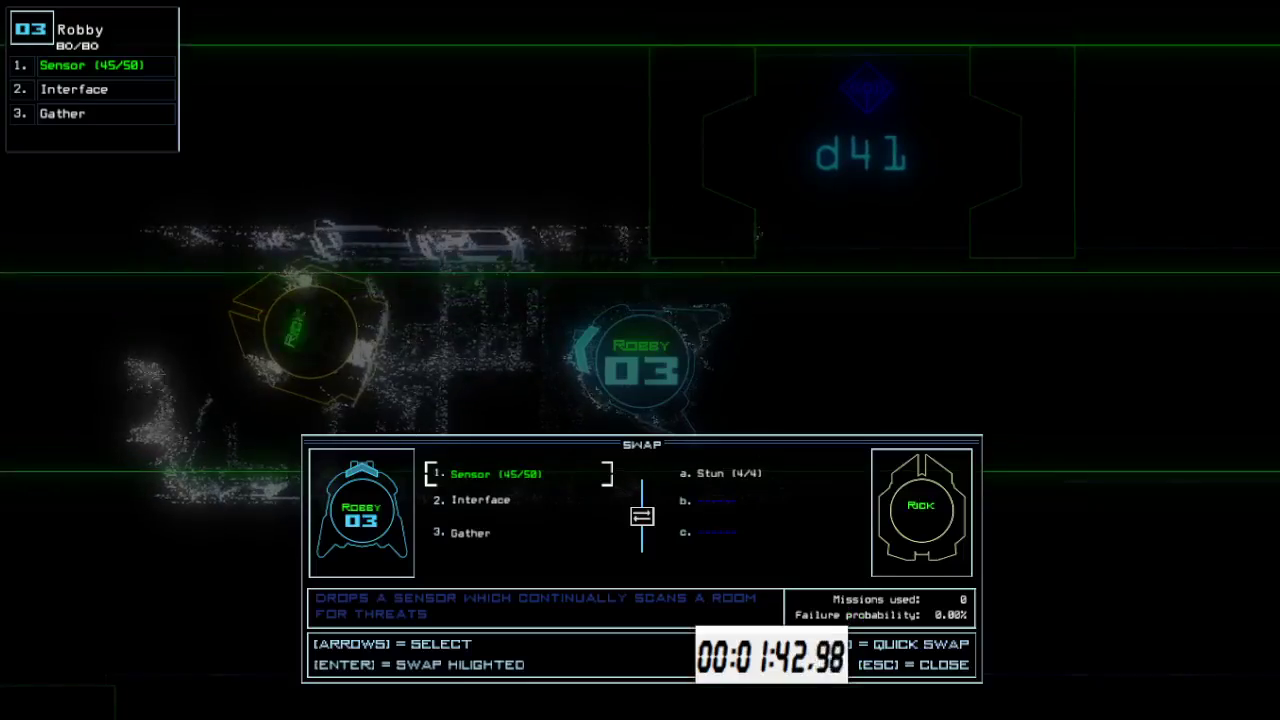
pyautogui.press('Escape')
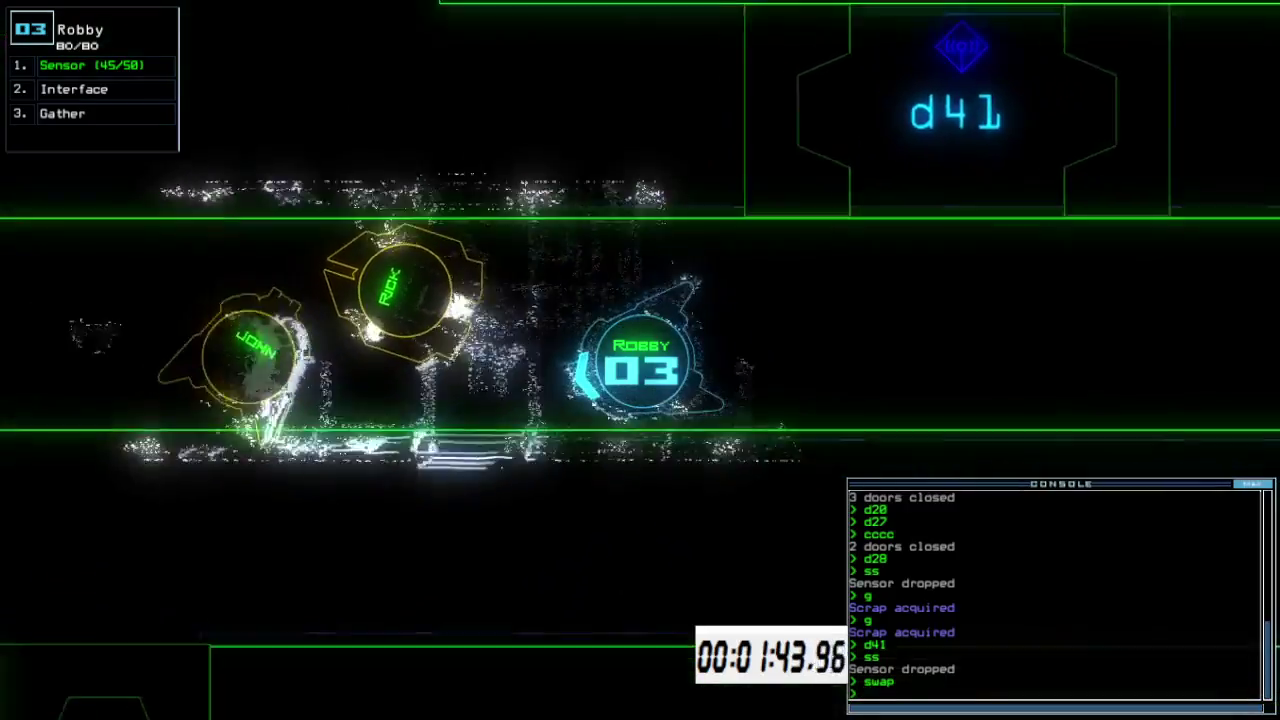
# Send Tommy to Robby's room and check the mission time
pyautogui.press('space')
pyautogui.write('dd a1')
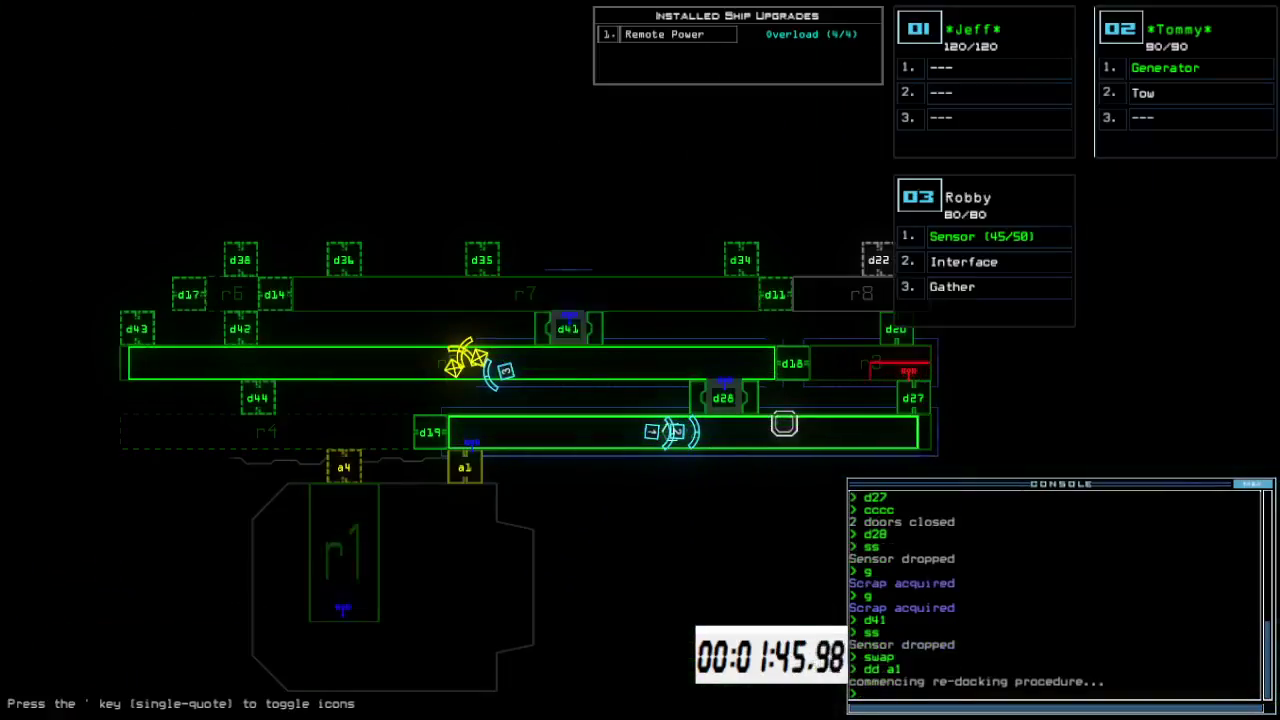
pyautogui.press('space')
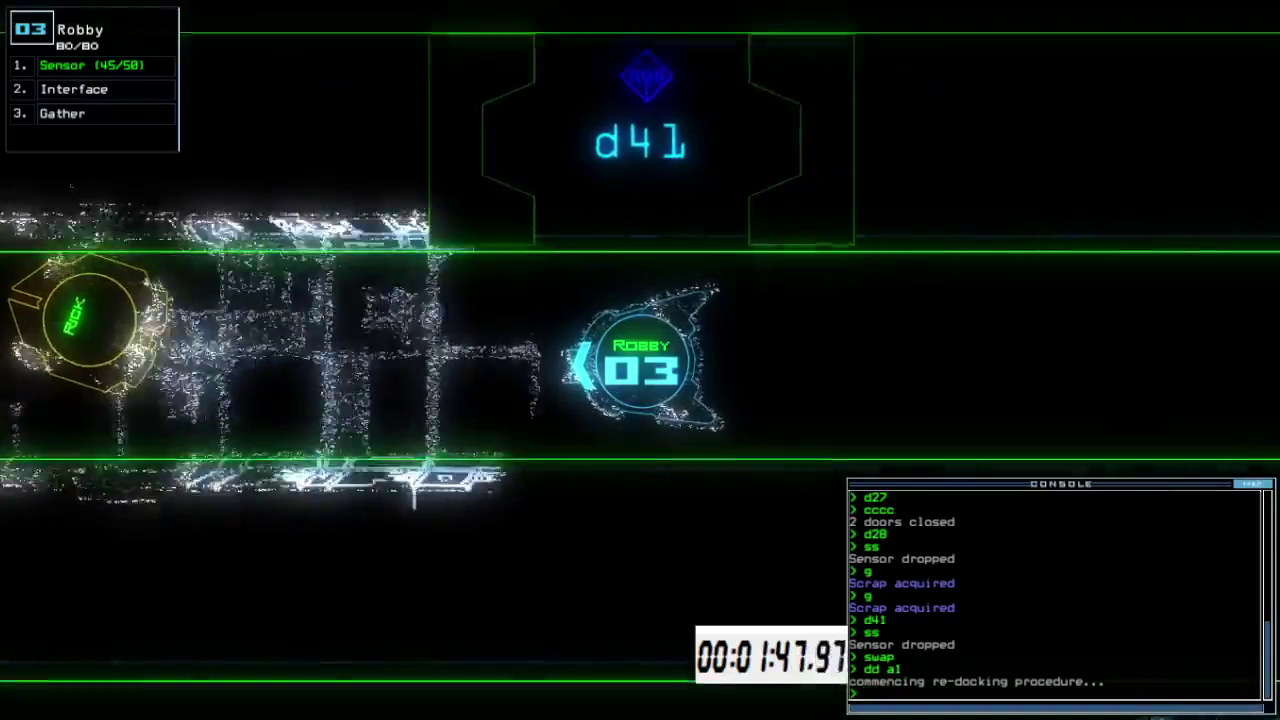
pyautogui.write('navigate 2')
pyautogui.press('Return')
pyautogui.write('te')
pyautogui.press('Return')
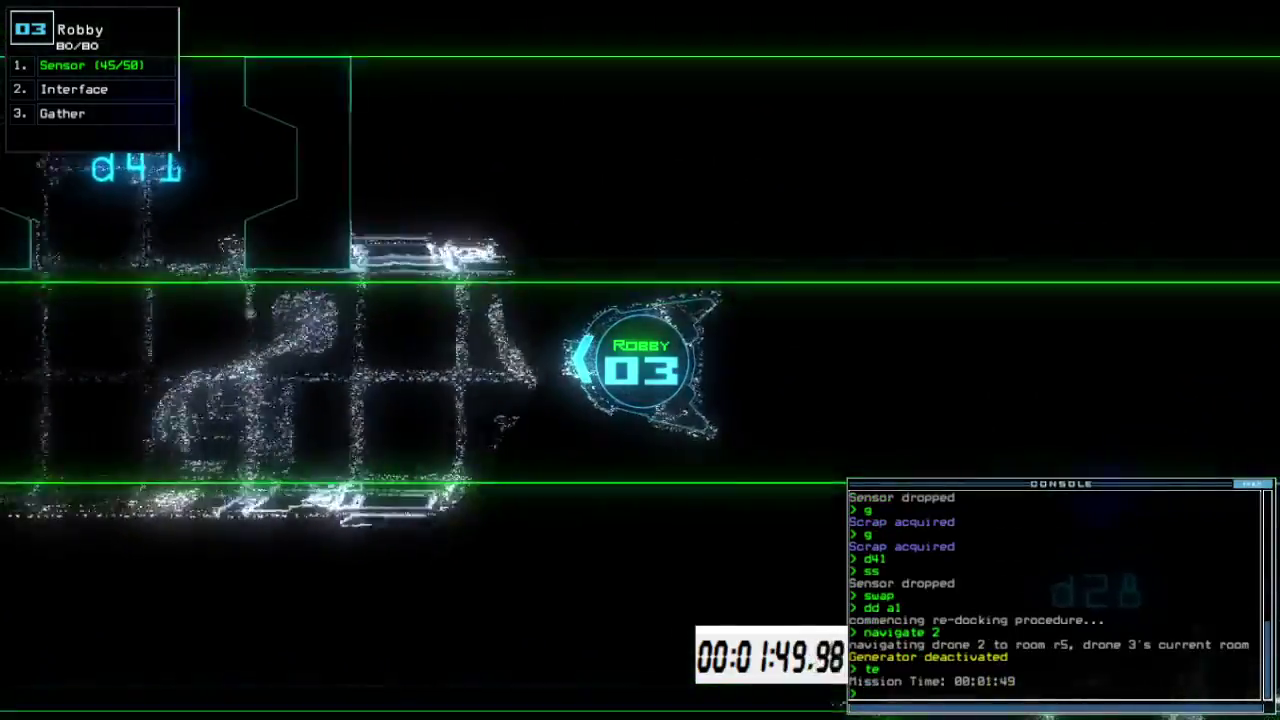
pyautogui.press('2')
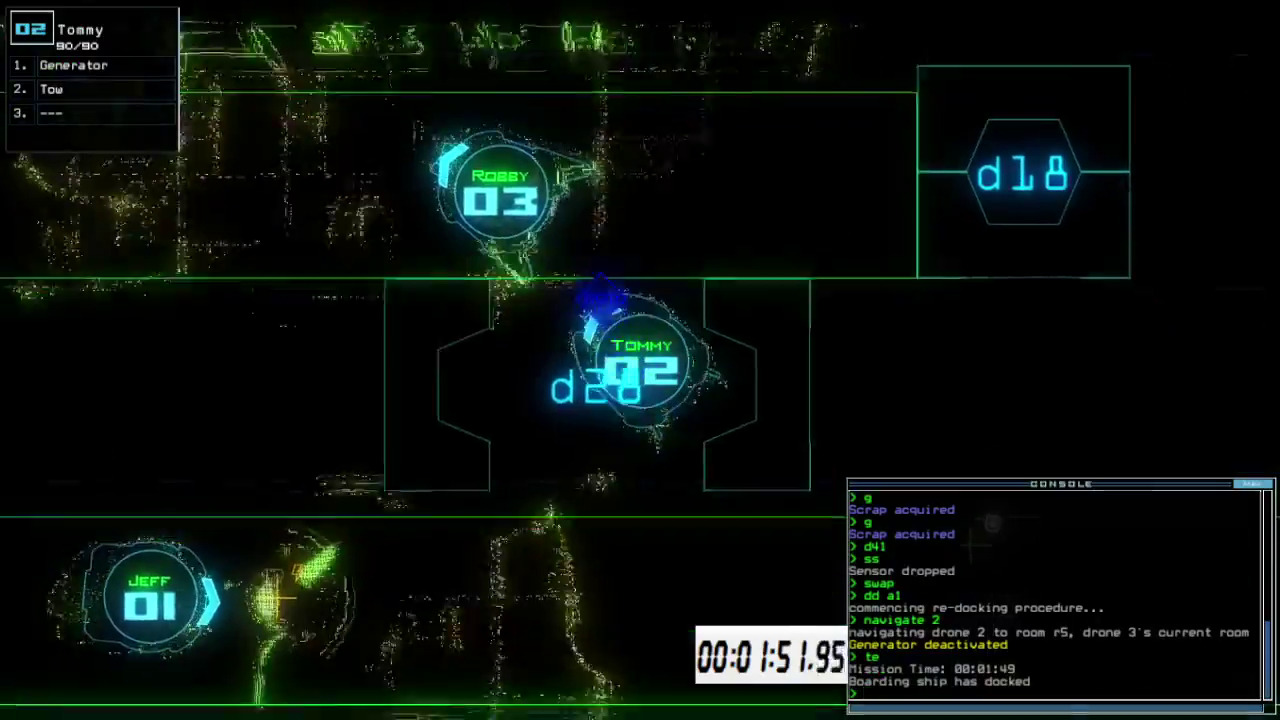
pyautogui.press('3')
pyautogui.write('1')
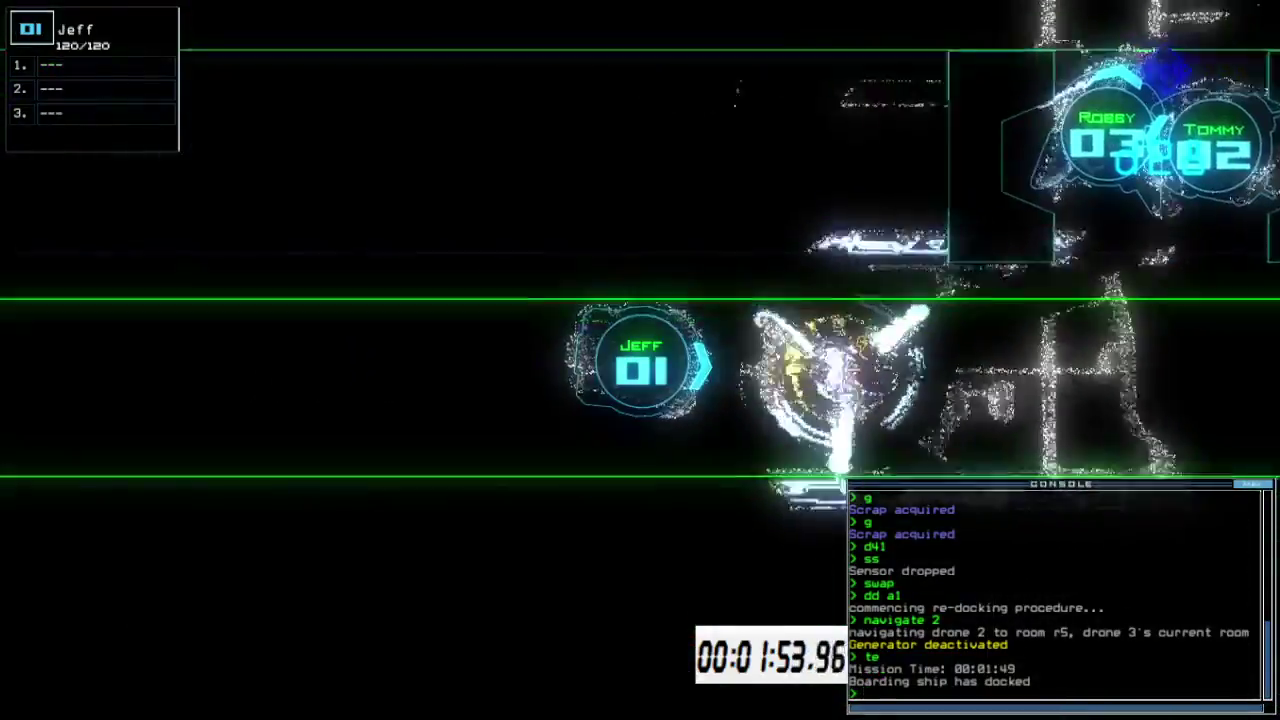
pyautogui.write('a r1')
# Open all doors to room r1 and view the full ship schematic
pyautogui.press('Return')
pyautogui.write('te')
pyautogui.press('Return')
pyautogui.write('te')
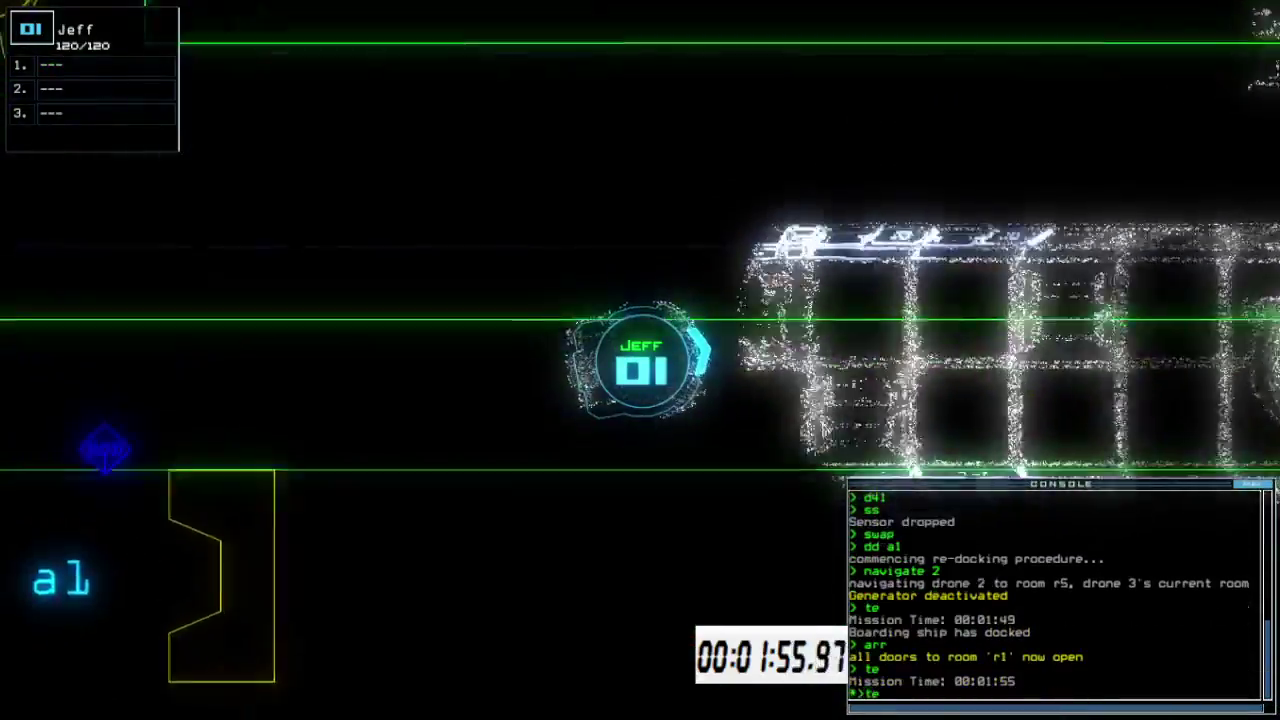
pyautogui.press('Return')
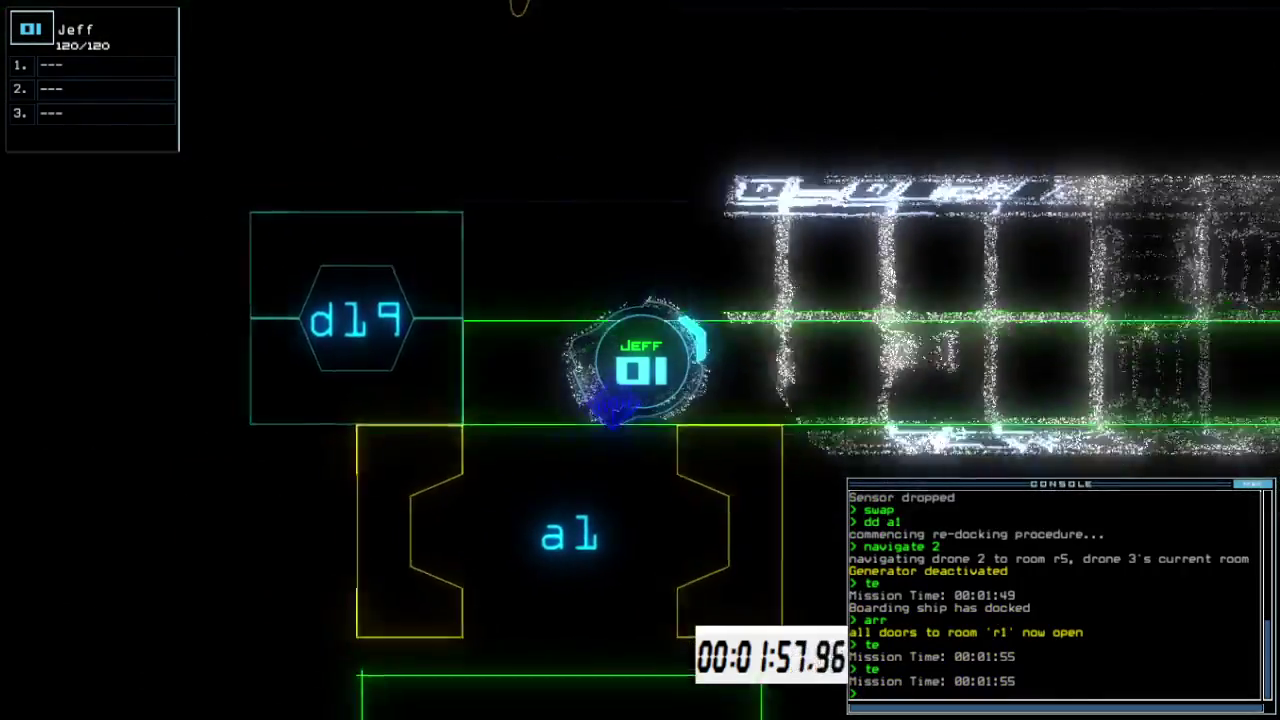
pyautogui.press('Escape')
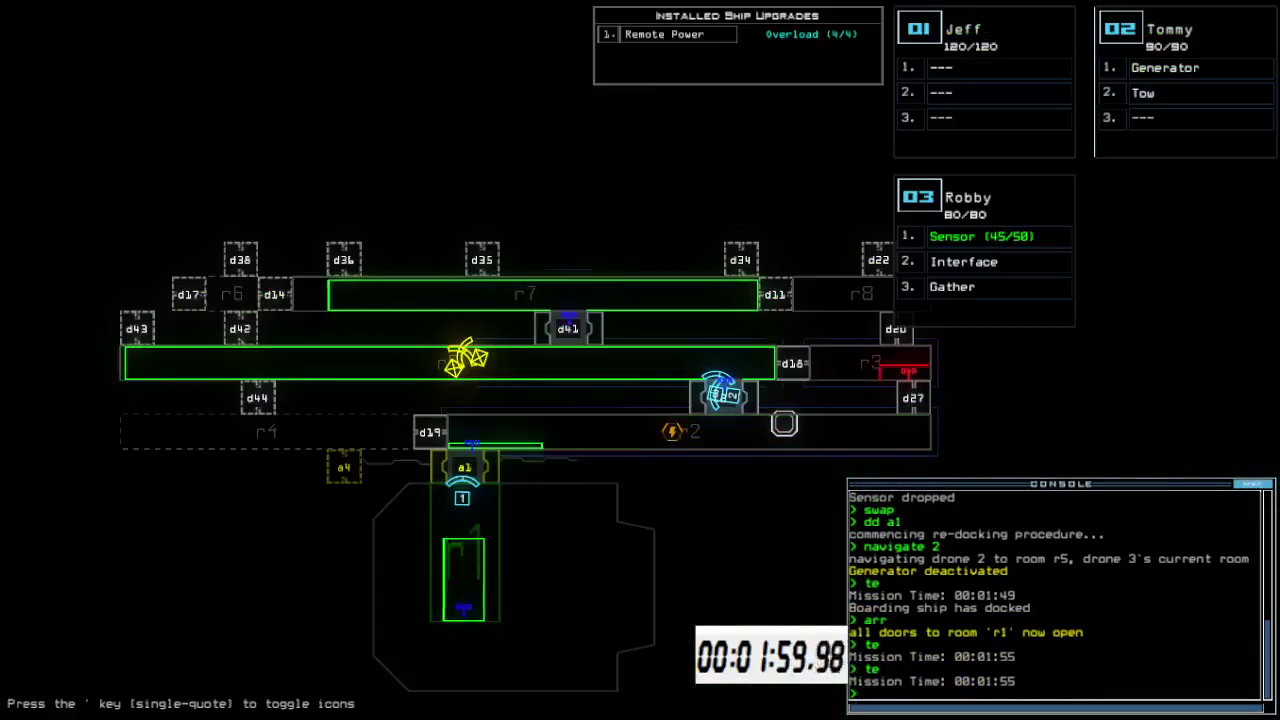
pyautogui.write('swap')
# Give Robby the tow and Tommy the interface, activate the generator, and close Robby's doors
pyautogui.press('Return')
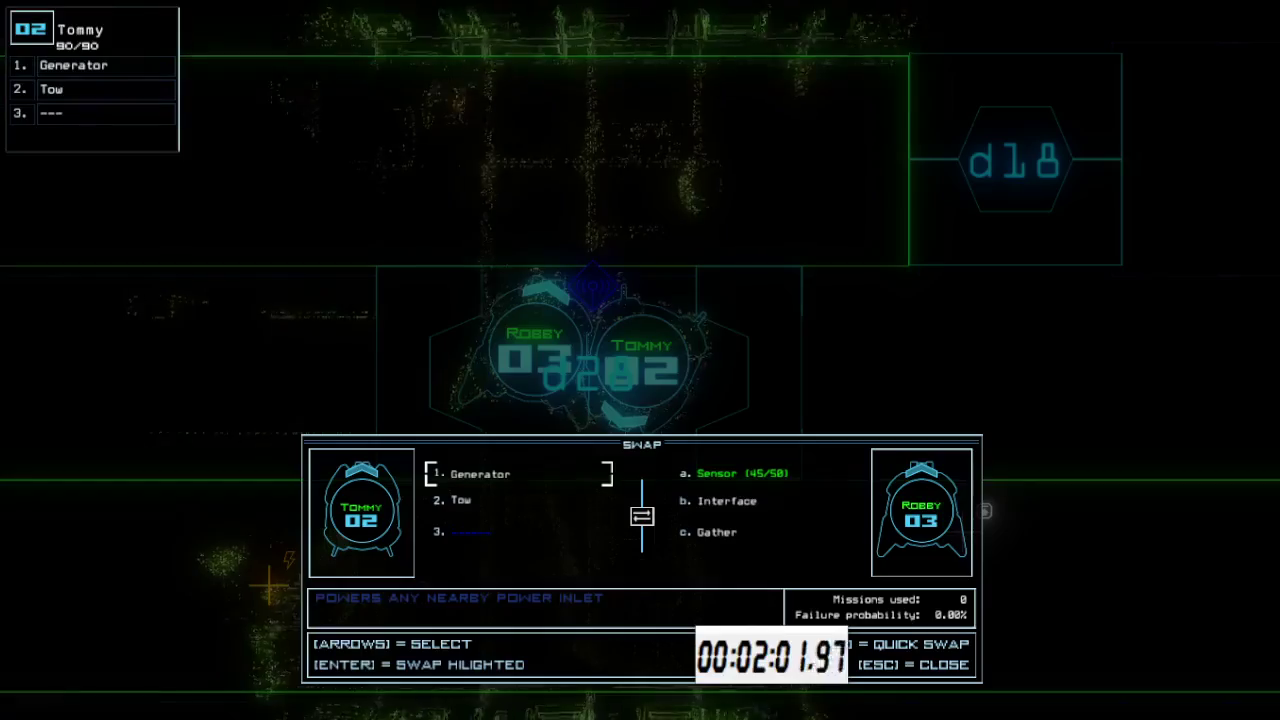
pyautogui.press('Escape')
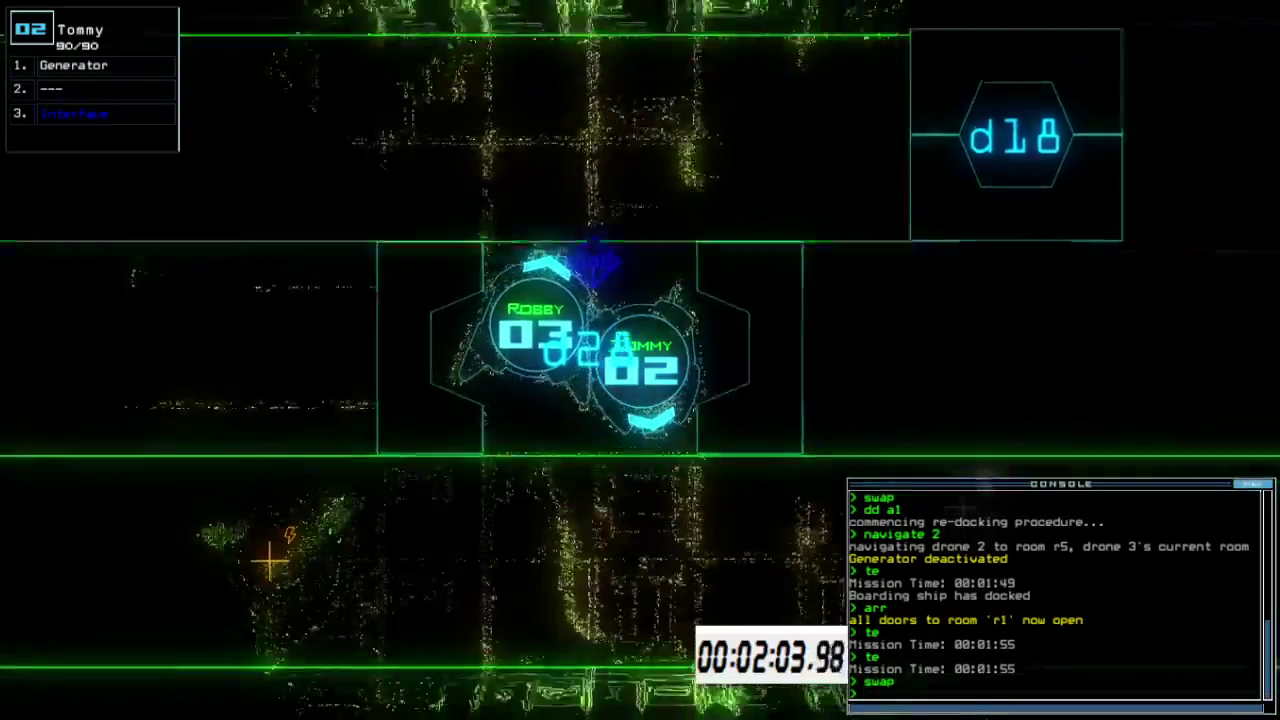
pyautogui.write('generator')
pyautogui.press('Return')
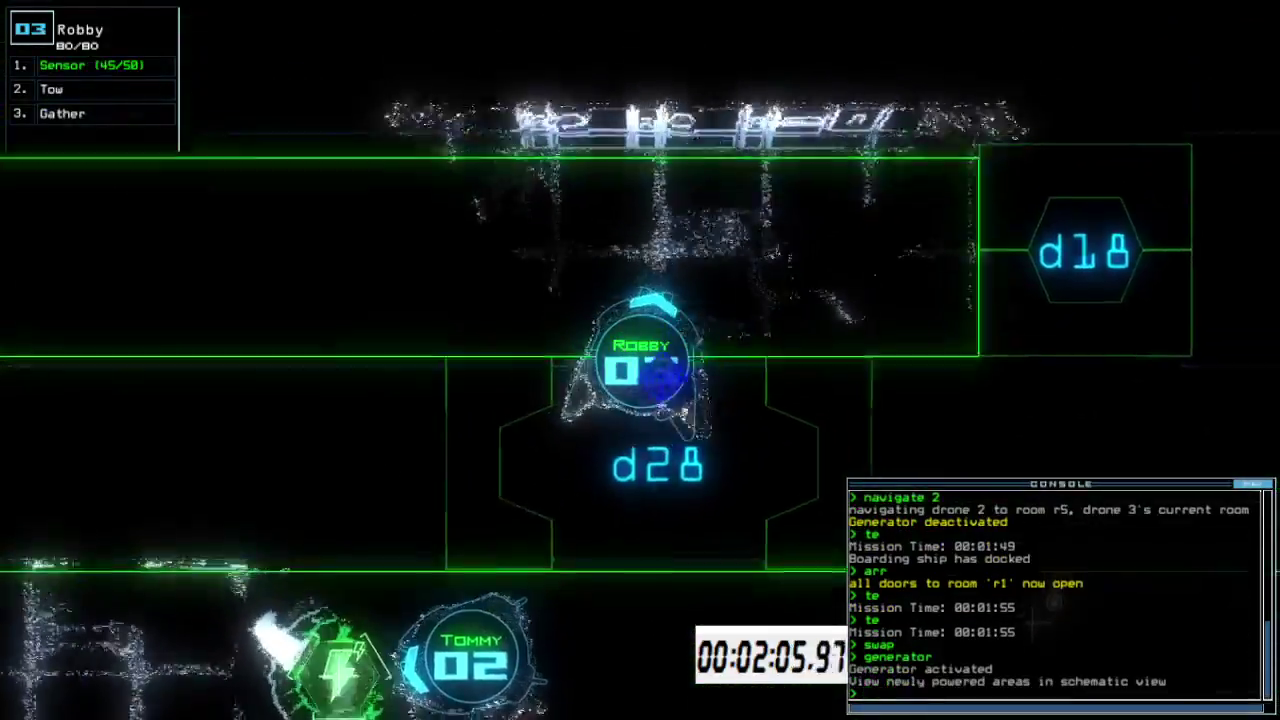
pyautogui.write('cccc')
pyautogui.press('Return')
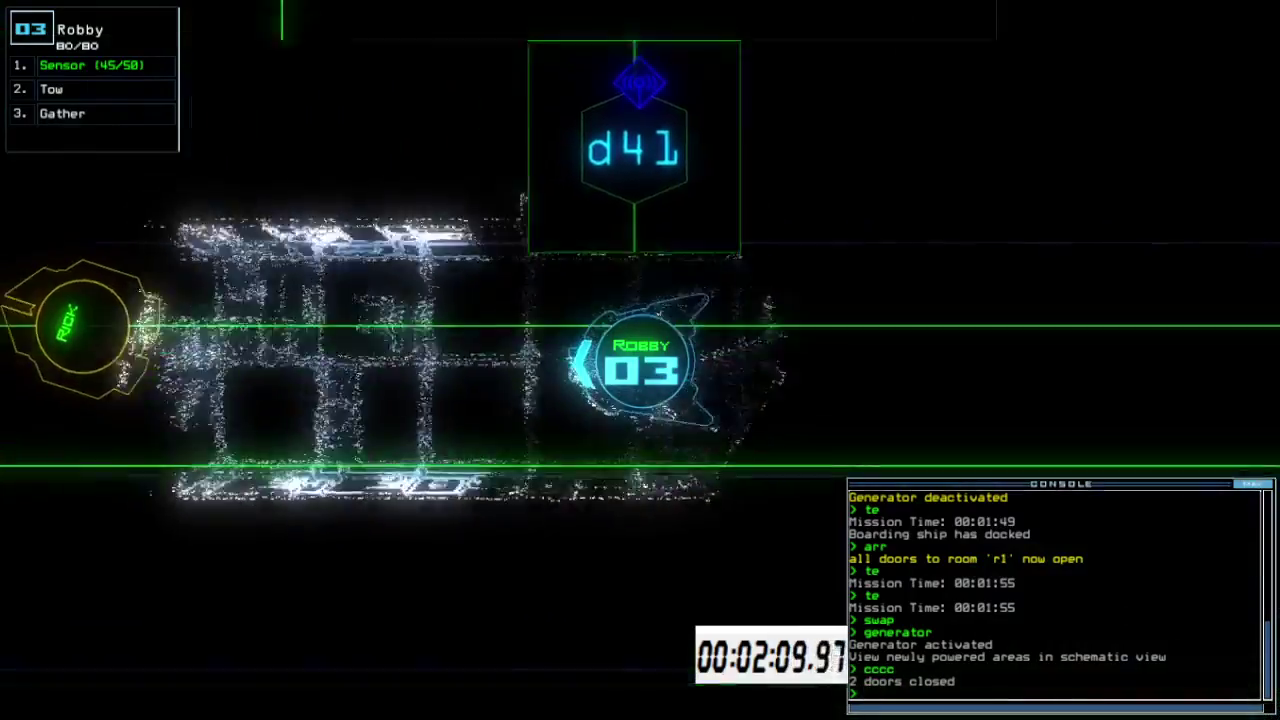
pyautogui.write('tow')
# Tow Rick with Robby via door d28 and release it near the docking area
pyautogui.press('Return')
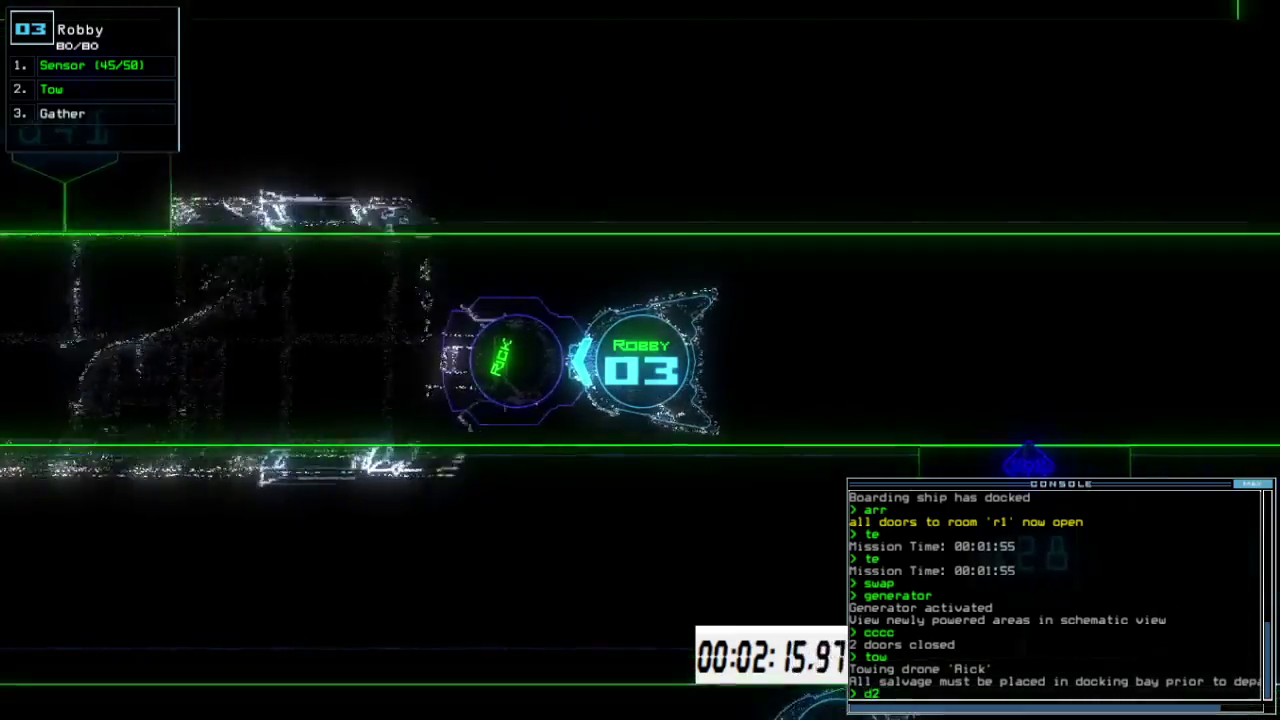
pyautogui.press('Return')
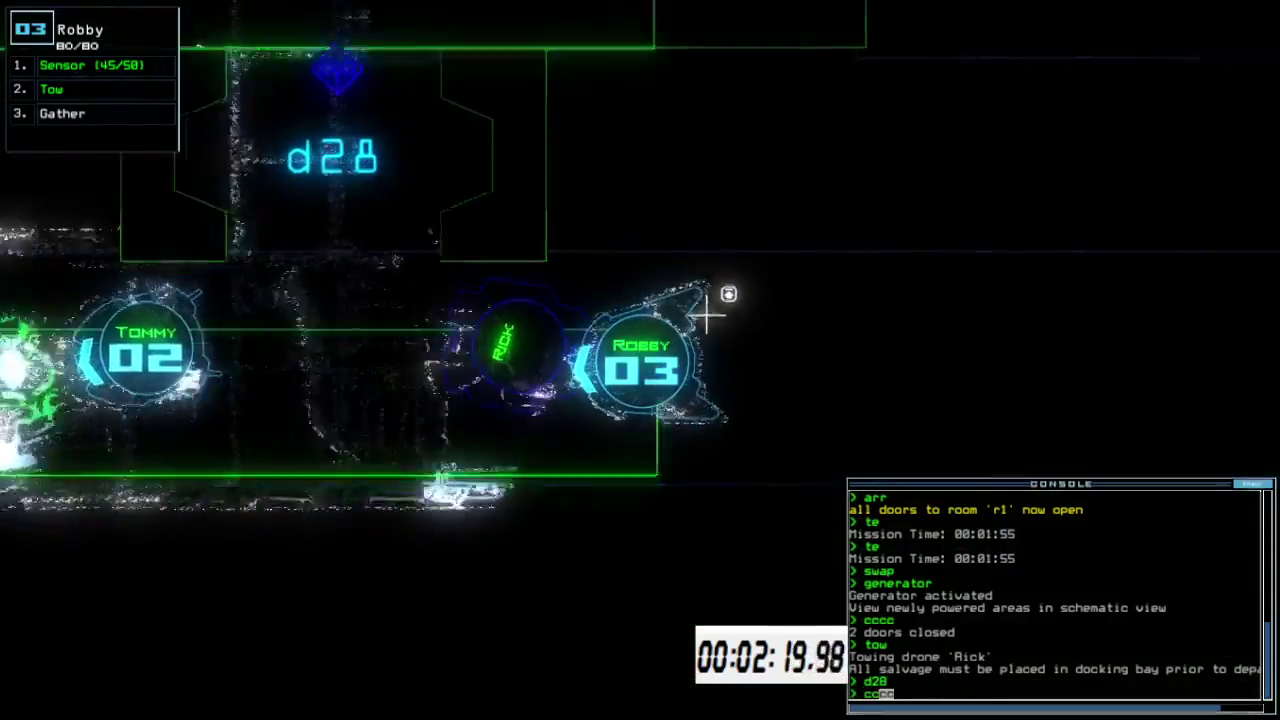
pyautogui.write('cc')
pyautogui.press('Return')
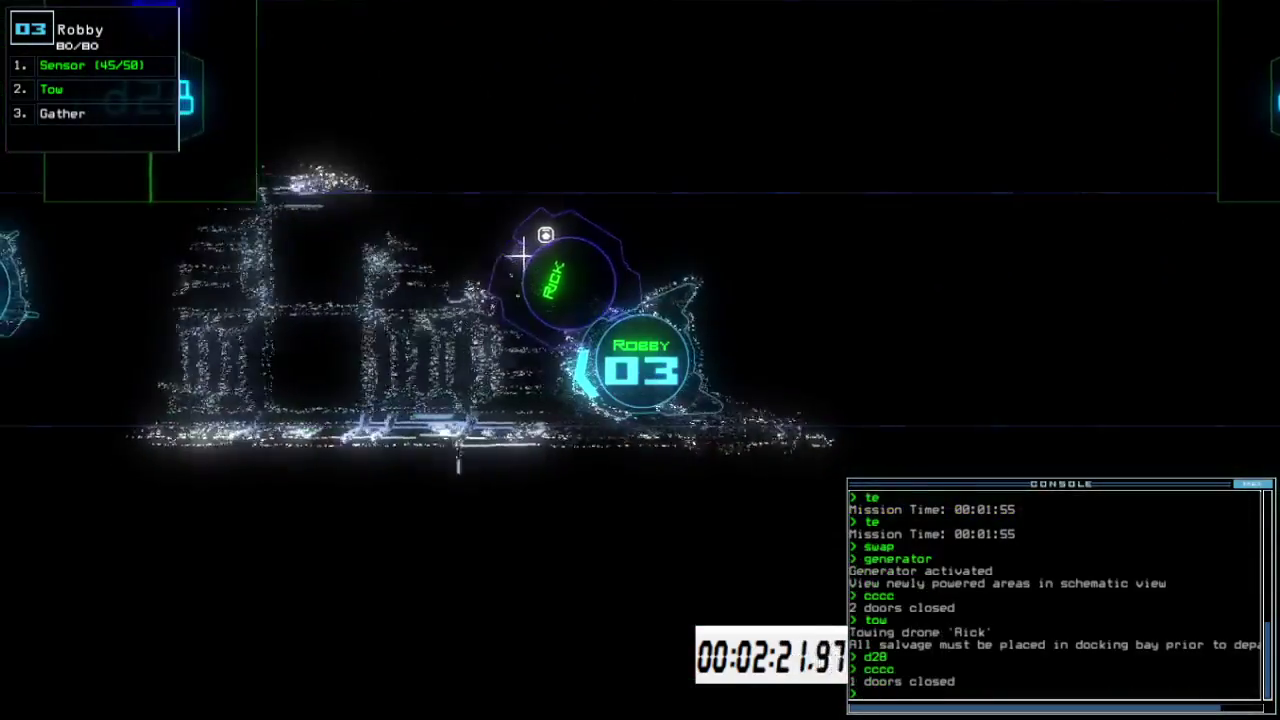
pyautogui.press('Tab')
pyautogui.press('Tab')
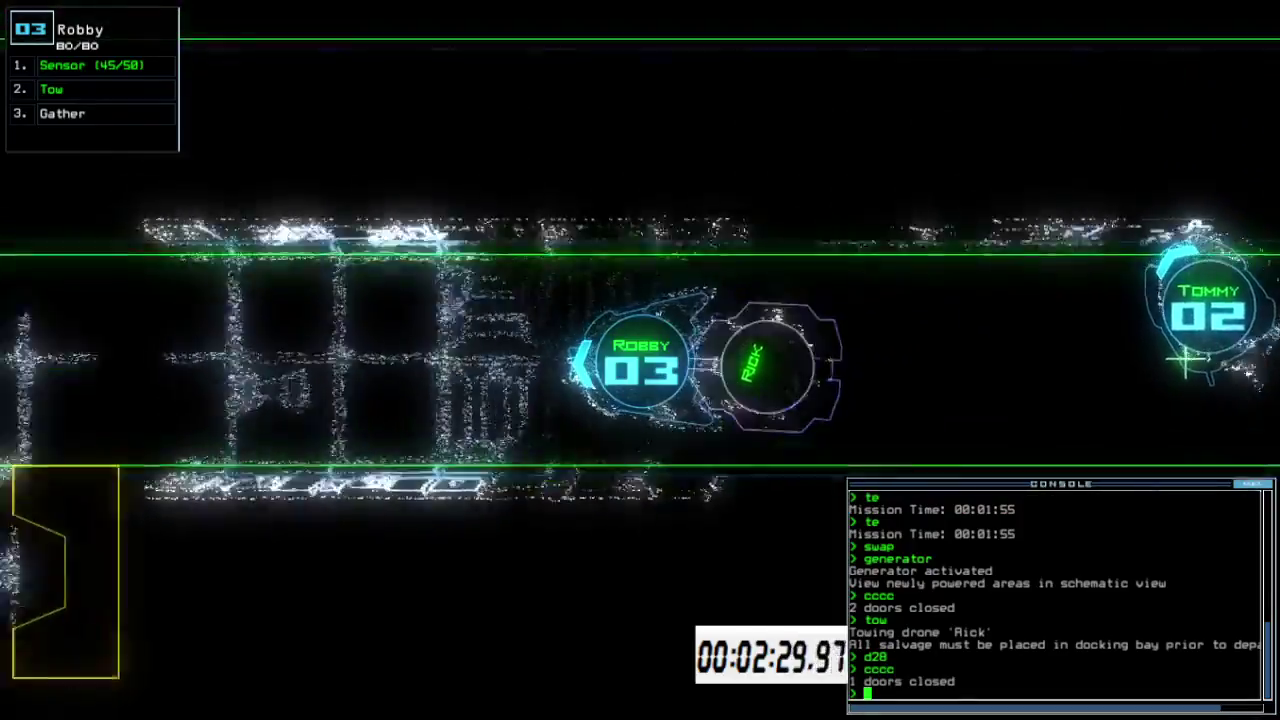
pyautogui.press('Tab')
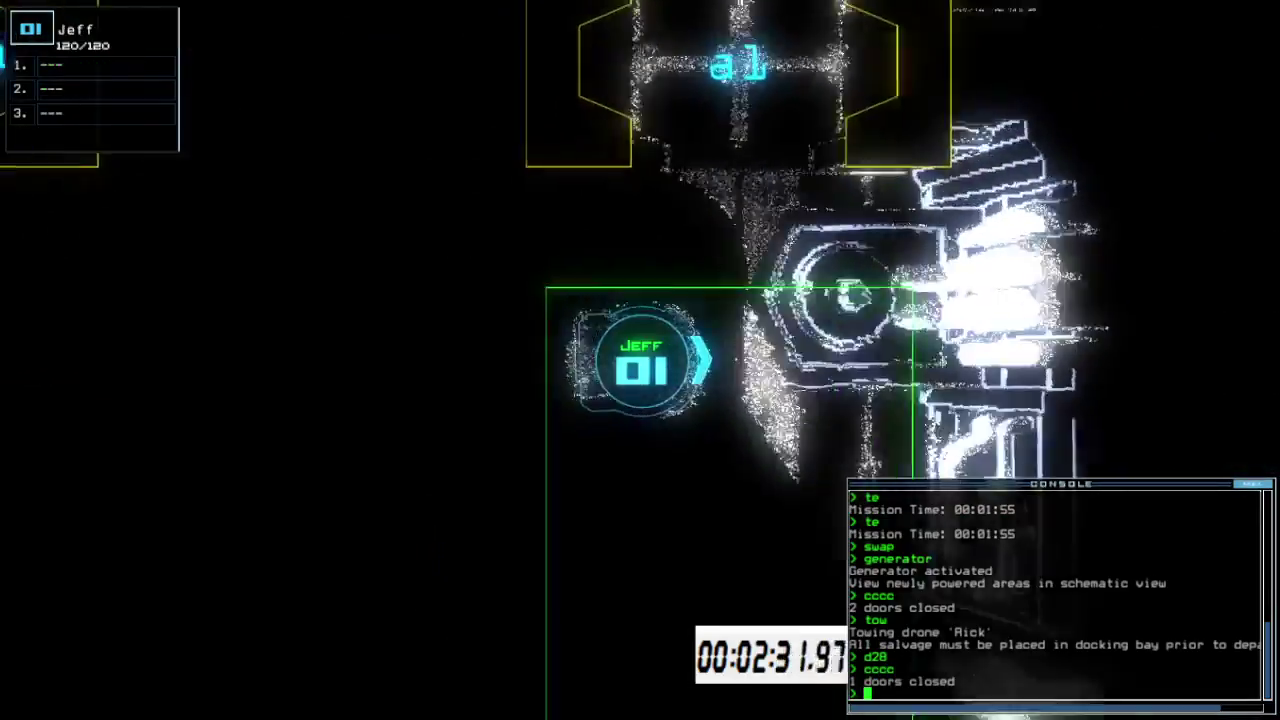
pyautogui.press('Tab')
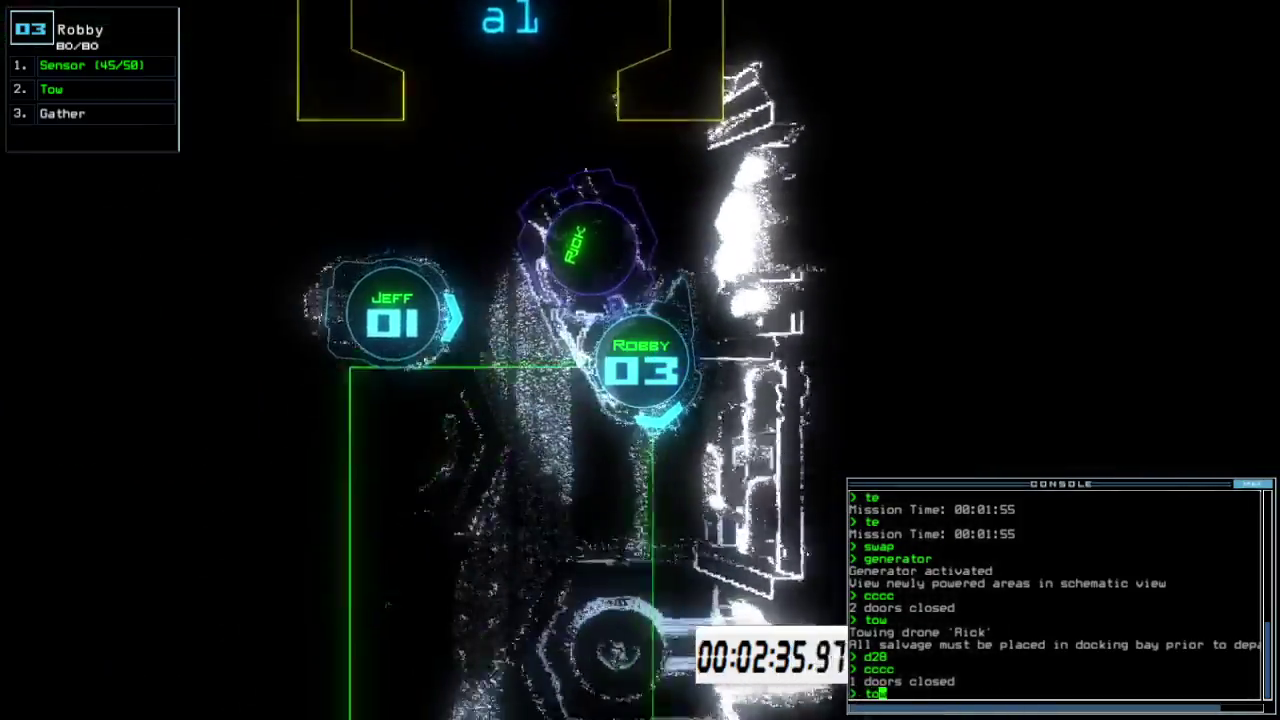
pyautogui.write('tow')
pyautogui.press('Return')
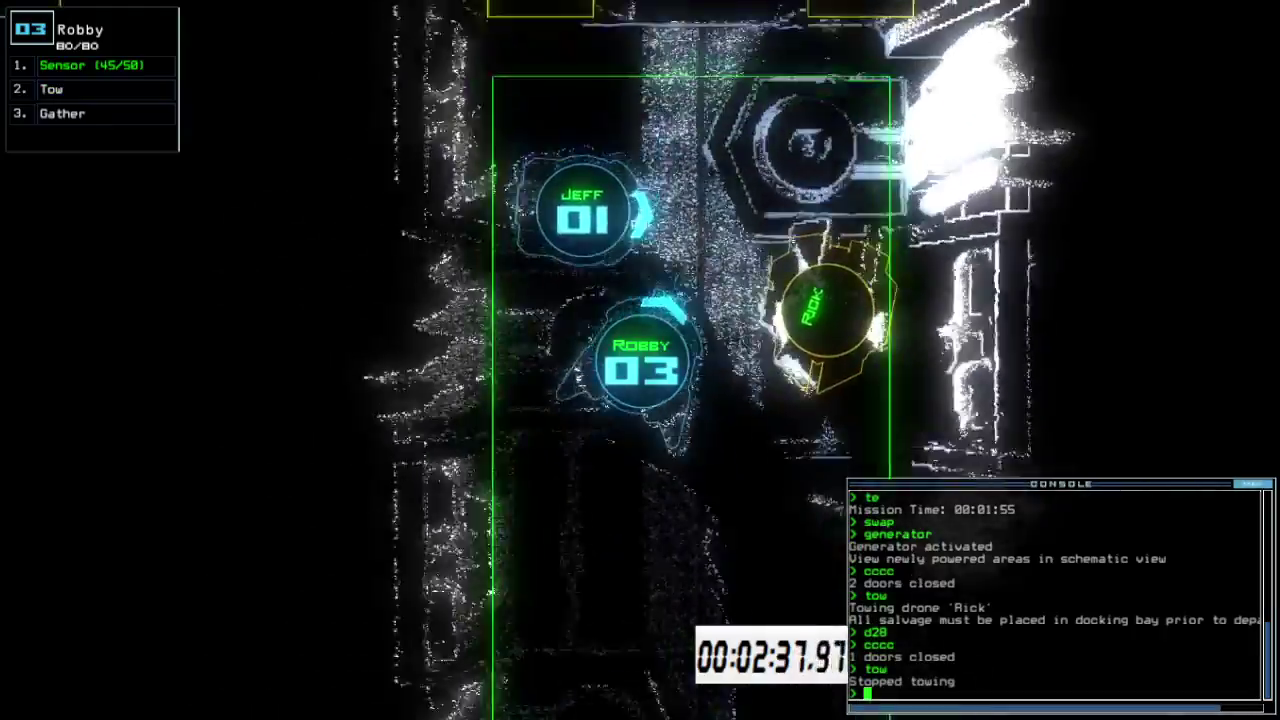
pyautogui.write('d19')
# Send Robby through d19 and d44, dropping a sensor and collecting two scraps
pyautogui.press('Return')
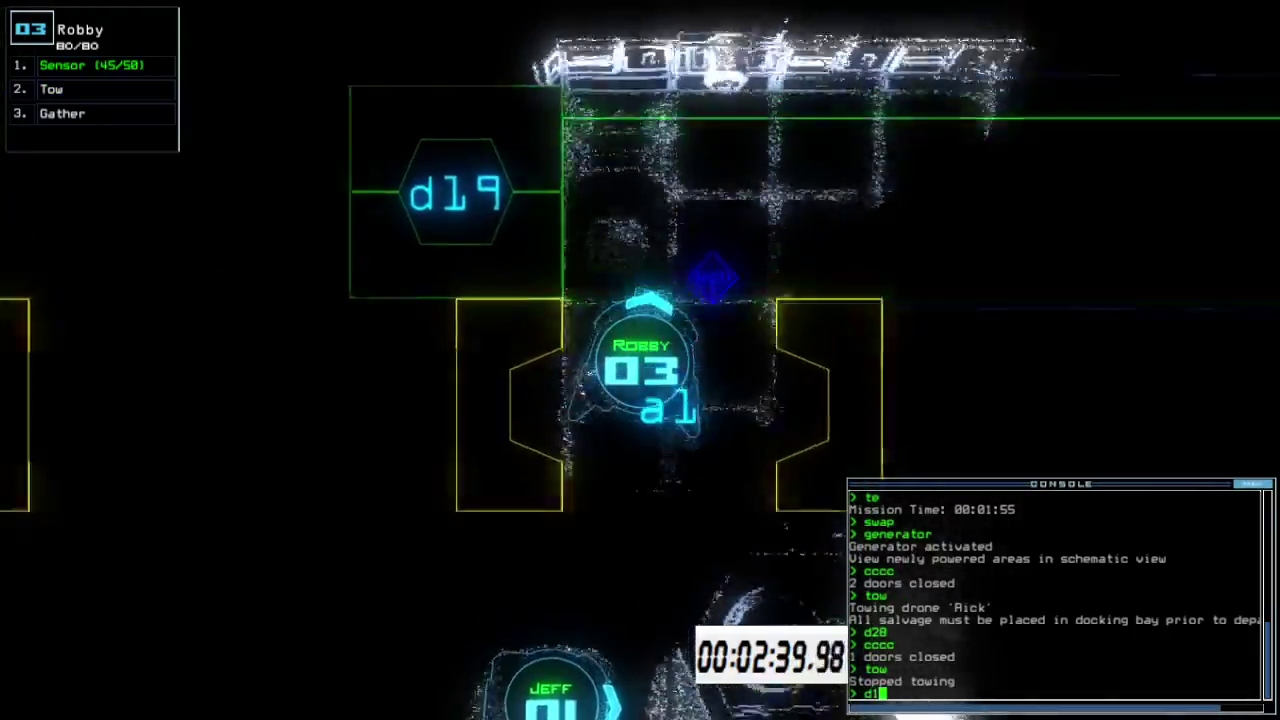
pyautogui.write('ss')
pyautogui.press('Return')
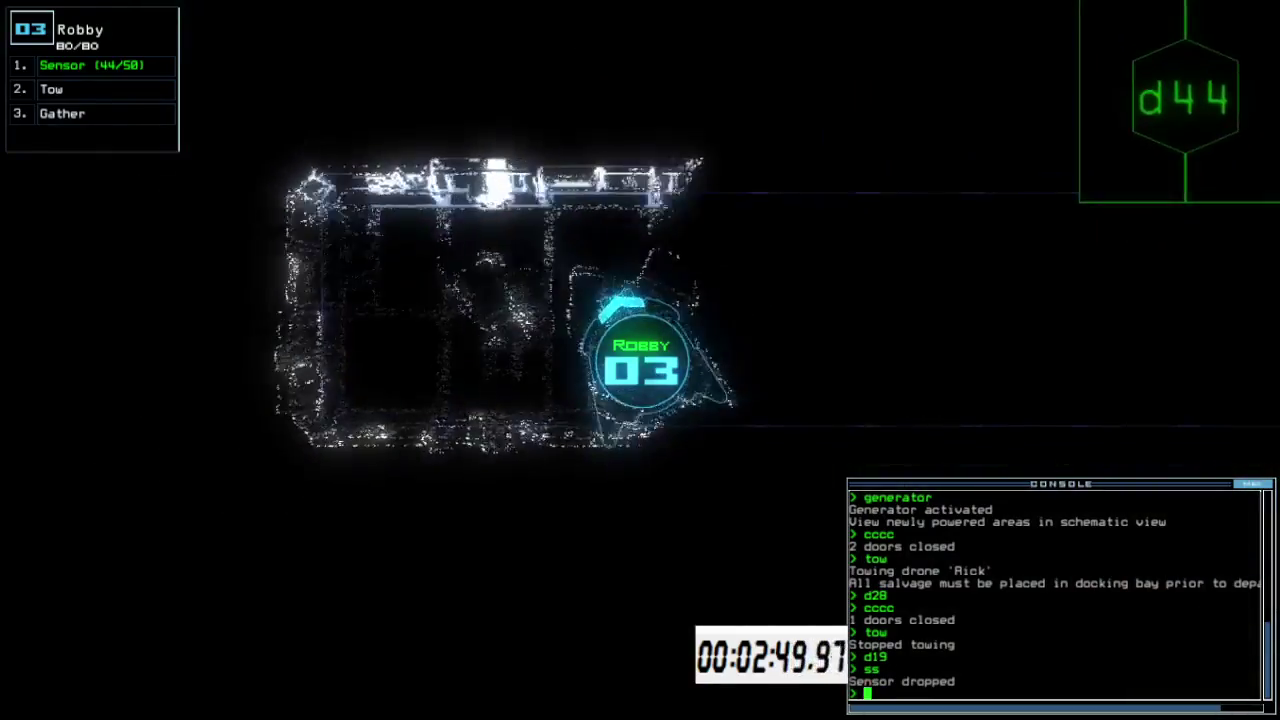
pyautogui.write('d44')
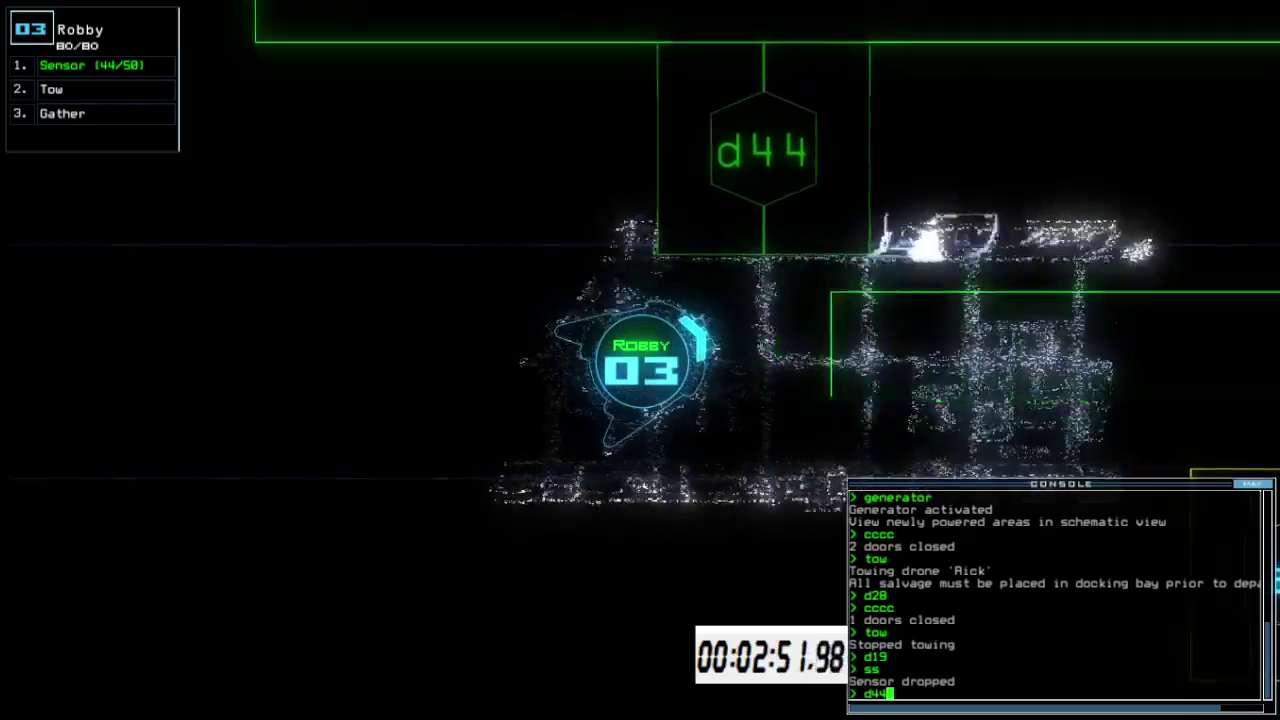
pyautogui.press('Return')
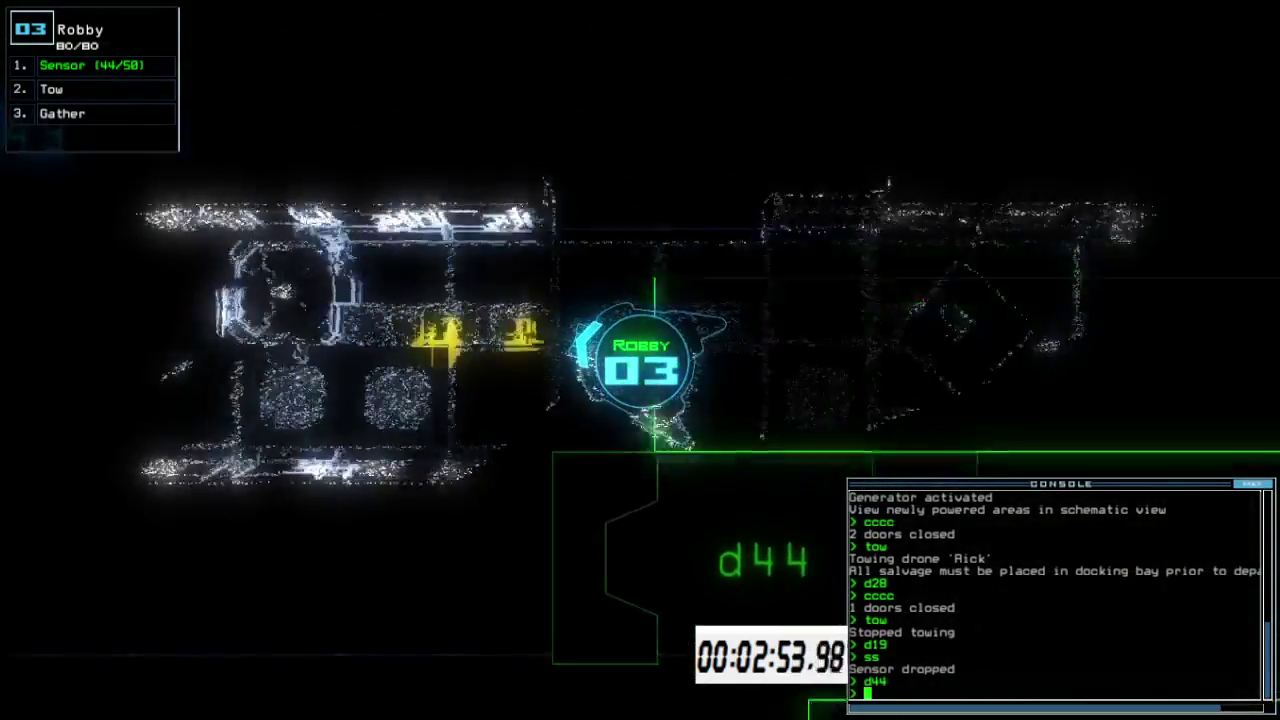
pyautogui.write('g')
pyautogui.press('Return')
pyautogui.write('g')
pyautogui.press('Return')
pyautogui.press('space')
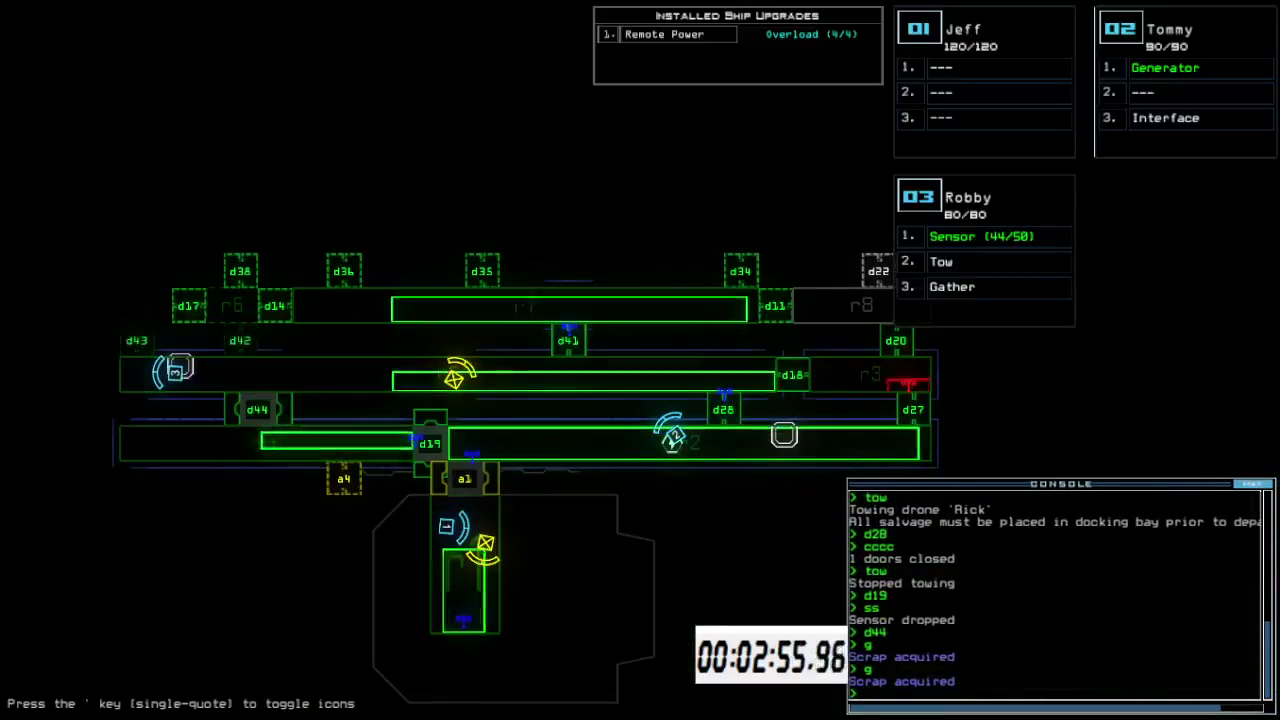
pyautogui.write('3 d43')
# Take Robby through door d43 and drop a sensor in the new room
pyautogui.press('Return')
pyautogui.press('space')
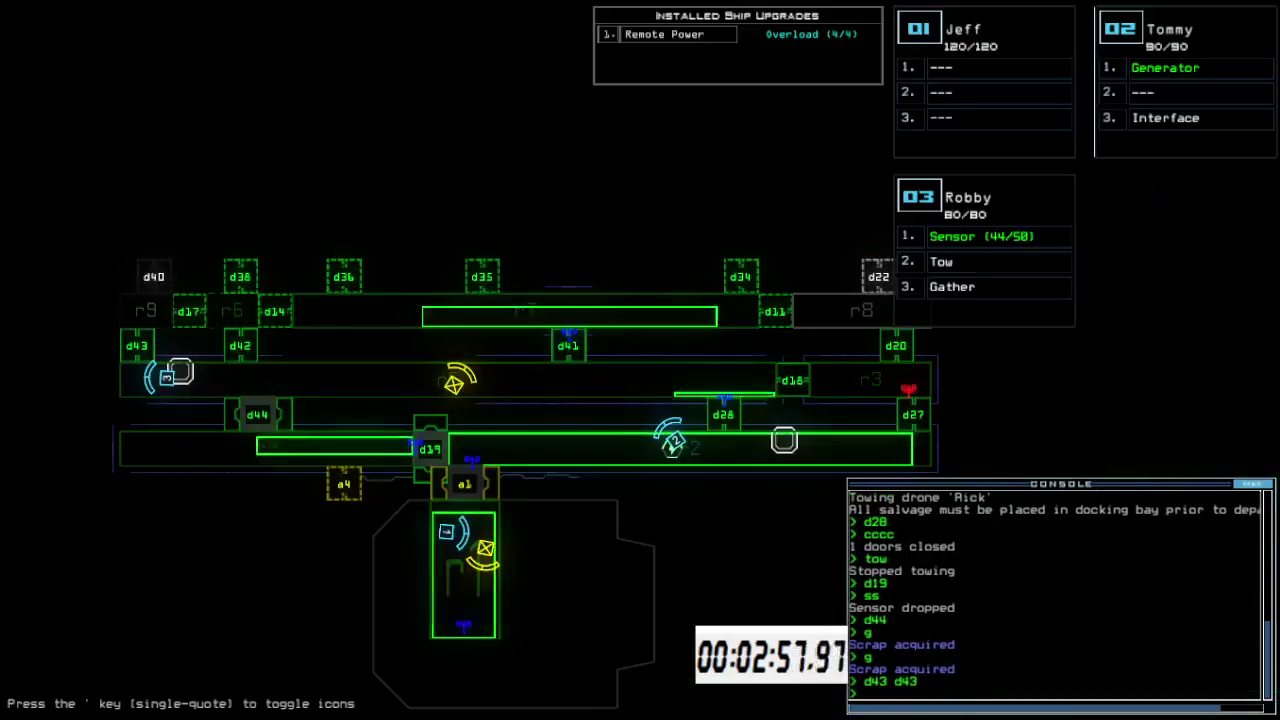
pyautogui.write('3 d')
pyautogui.write('43')
pyautogui.press('Return')
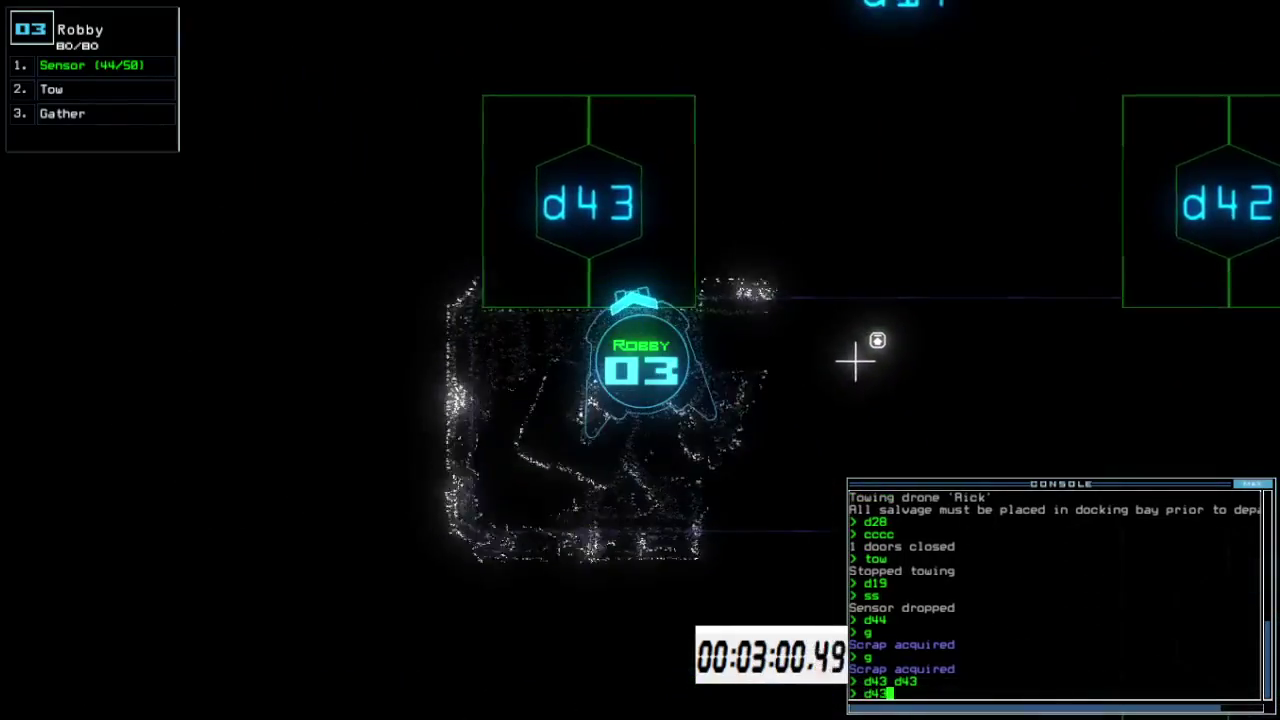
pyautogui.press('Return')
pyautogui.write('ss')
pyautogui.press('Return')
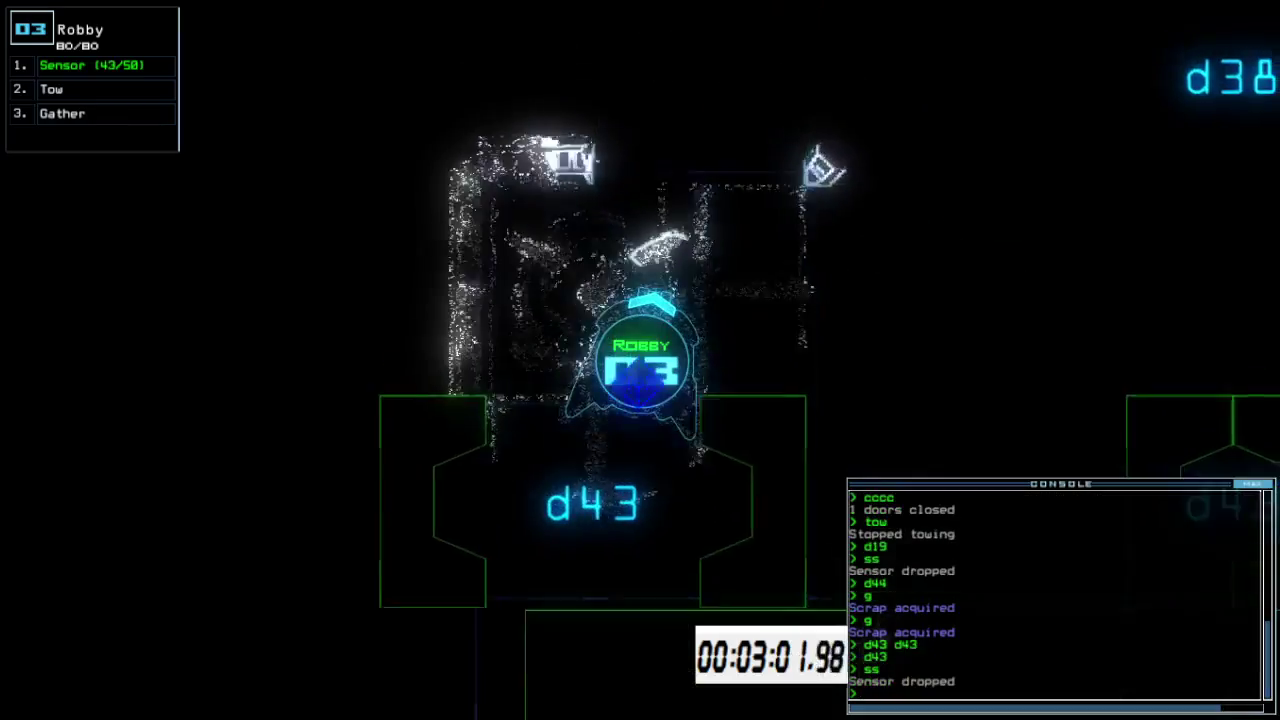
pyautogui.press('space')
pyautogui.press('space')
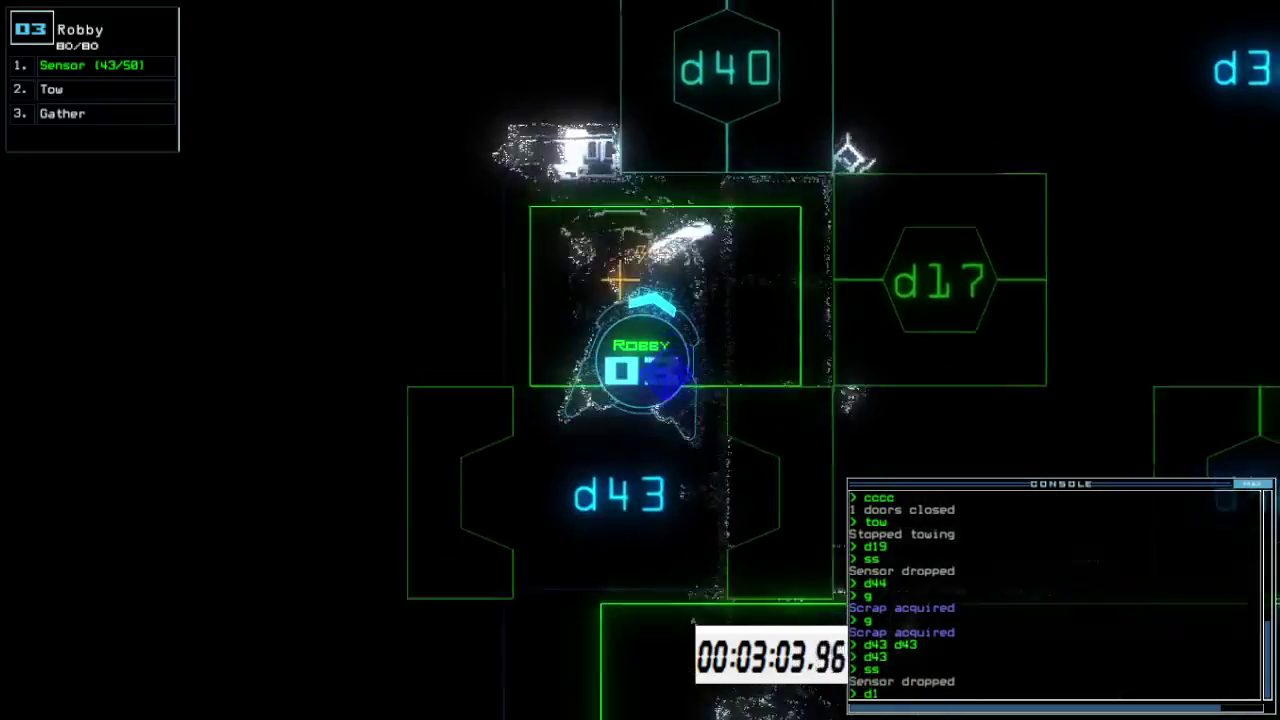
pyautogui.write('d17')
# Move Robby through d17 and d14 with a sensor, close doors, and open d38
pyautogui.press('Return')
pyautogui.write('ss')
pyautogui.press('Return')
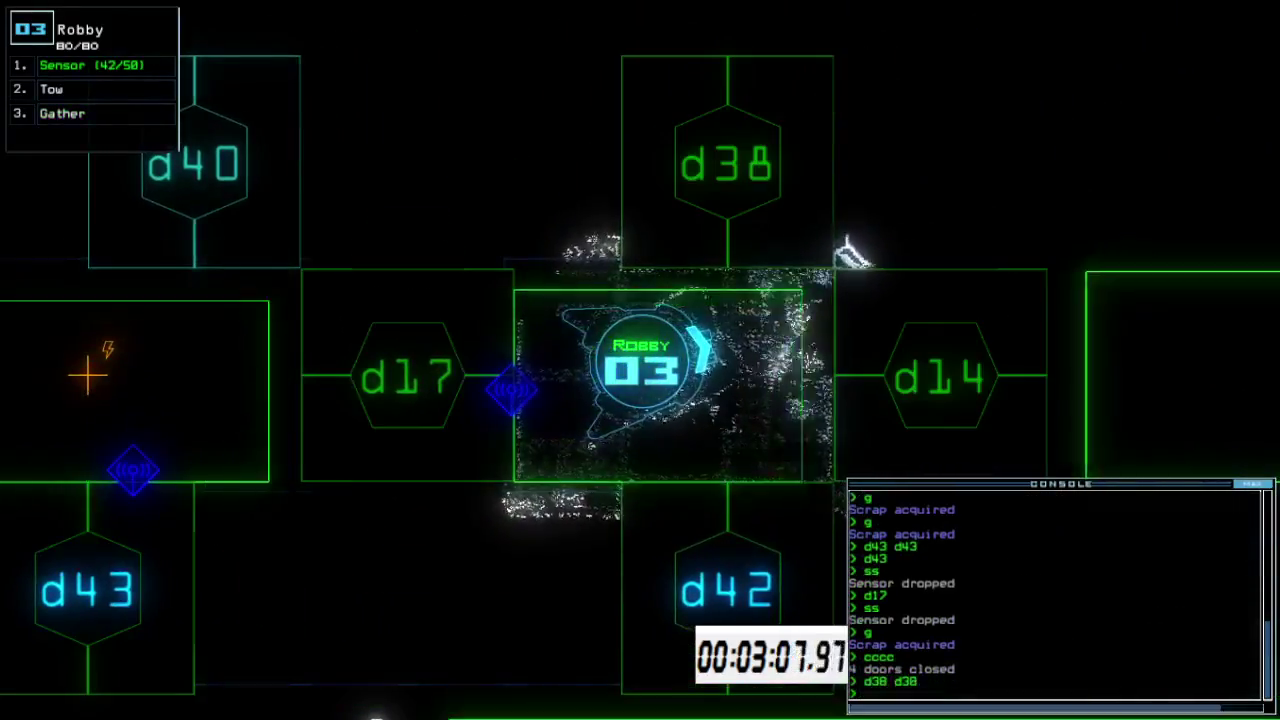
pyautogui.press('space')
pyautogui.press('space')
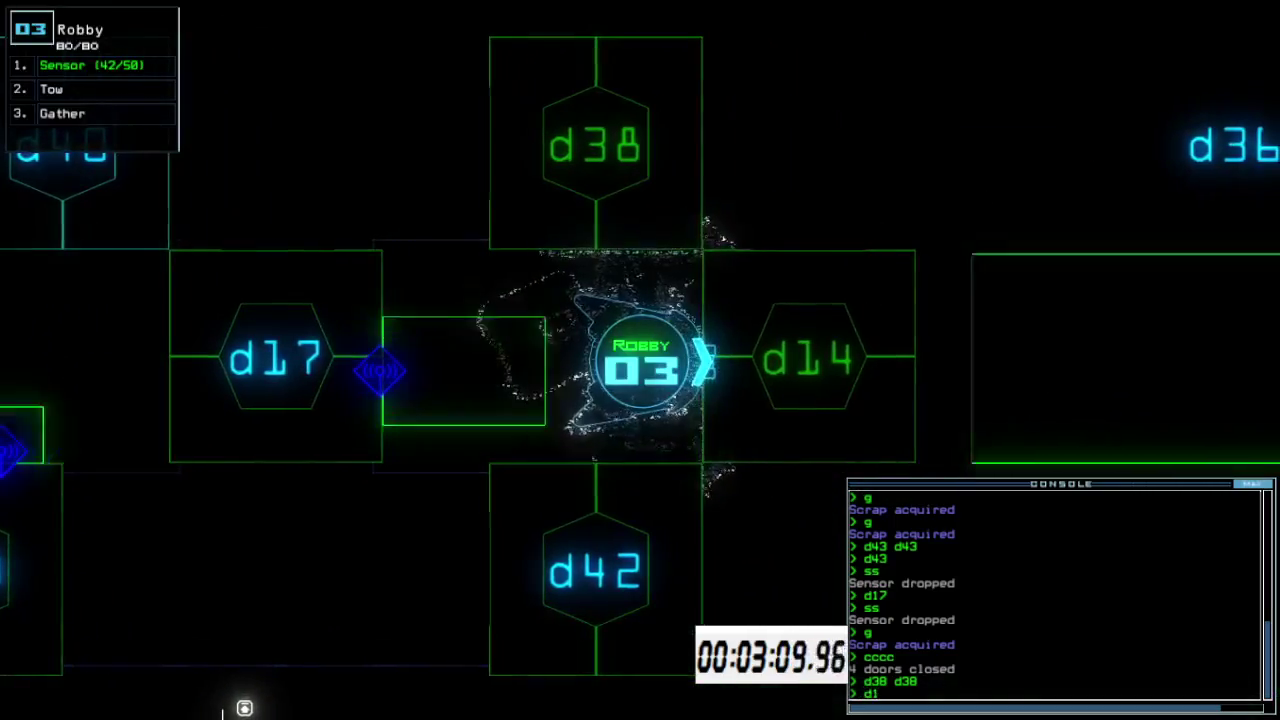
pyautogui.write('d14')
pyautogui.press('Return')
pyautogui.write('cccc')
pyautogui.press('Return')
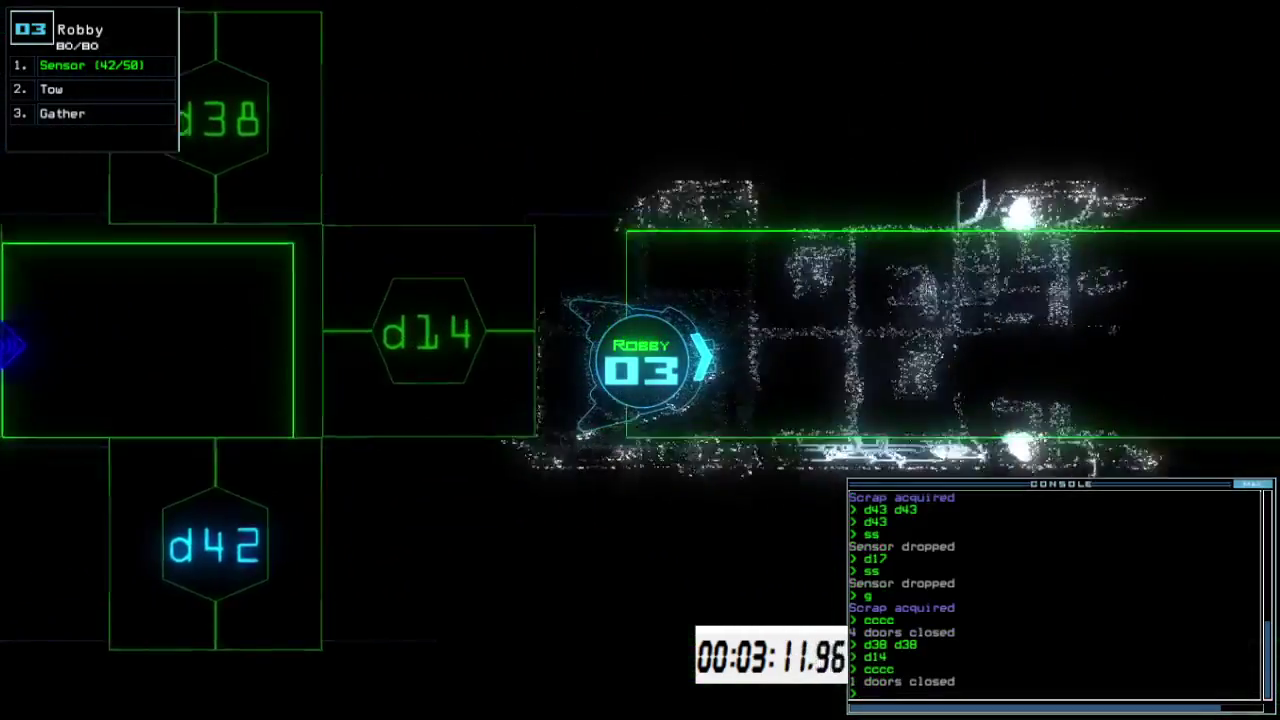
pyautogui.write('d38')
pyautogui.press('Return')
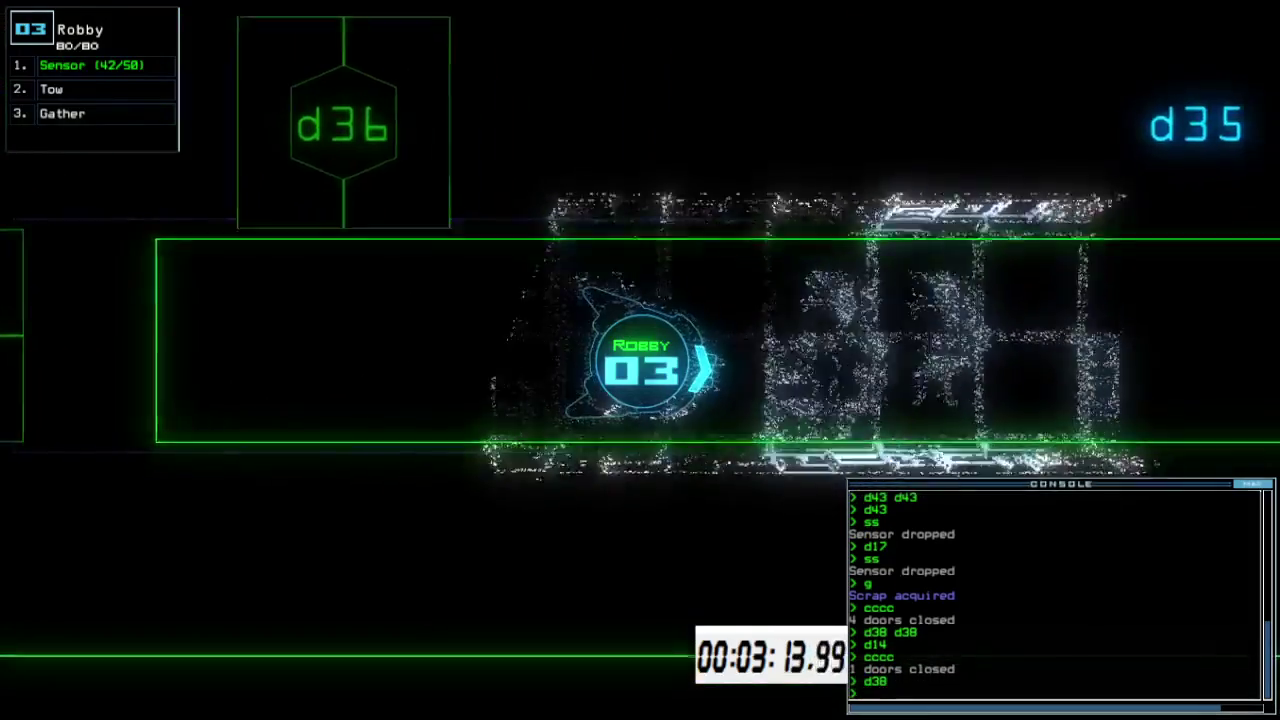
# Open and shut every door to room r7 with 'xx r7'
pyautogui.press('space')
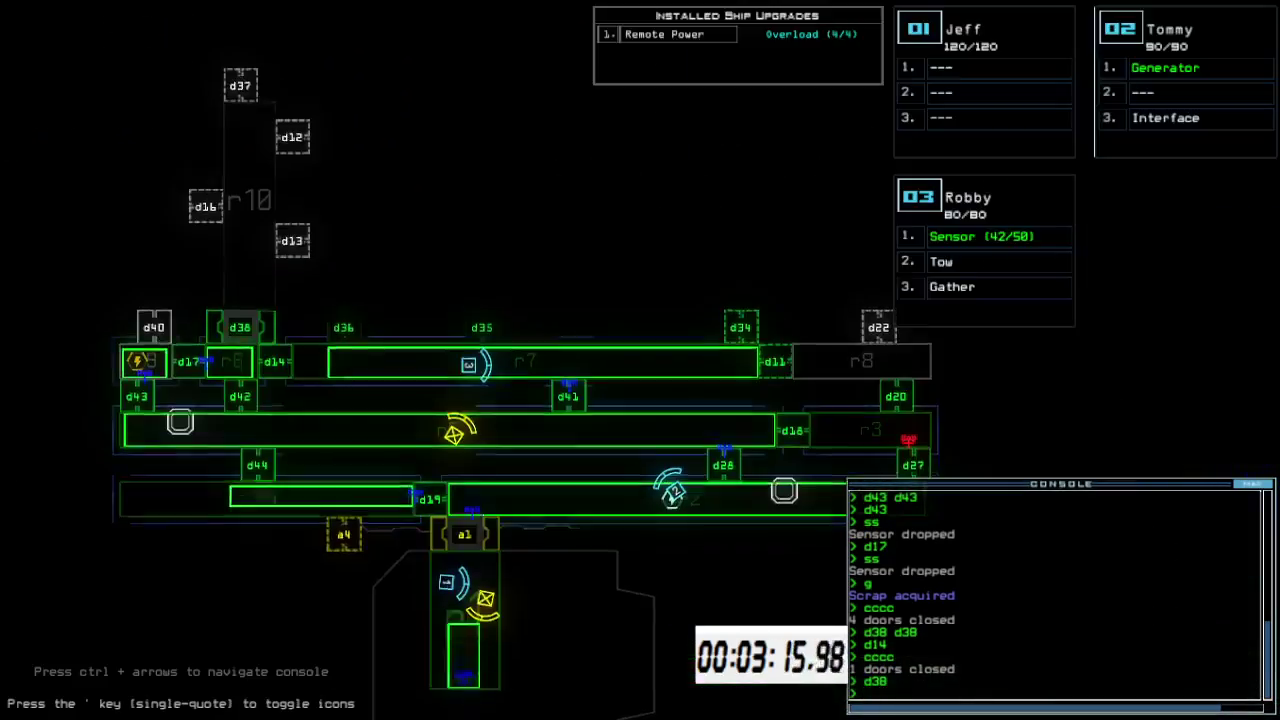
pyautogui.press('space')
pyautogui.write('xx r7')
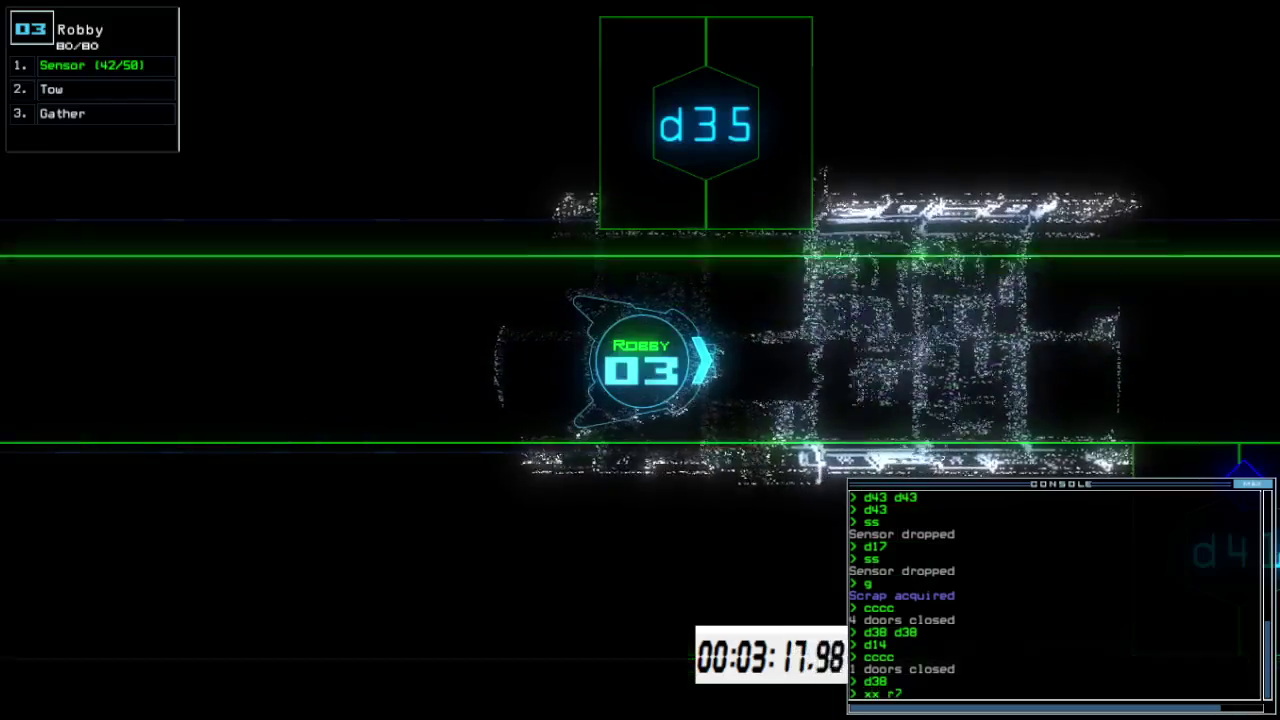
pyautogui.press('Return')
pyautogui.press('space')
pyautogui.press('space')
pyautogui.write('te')
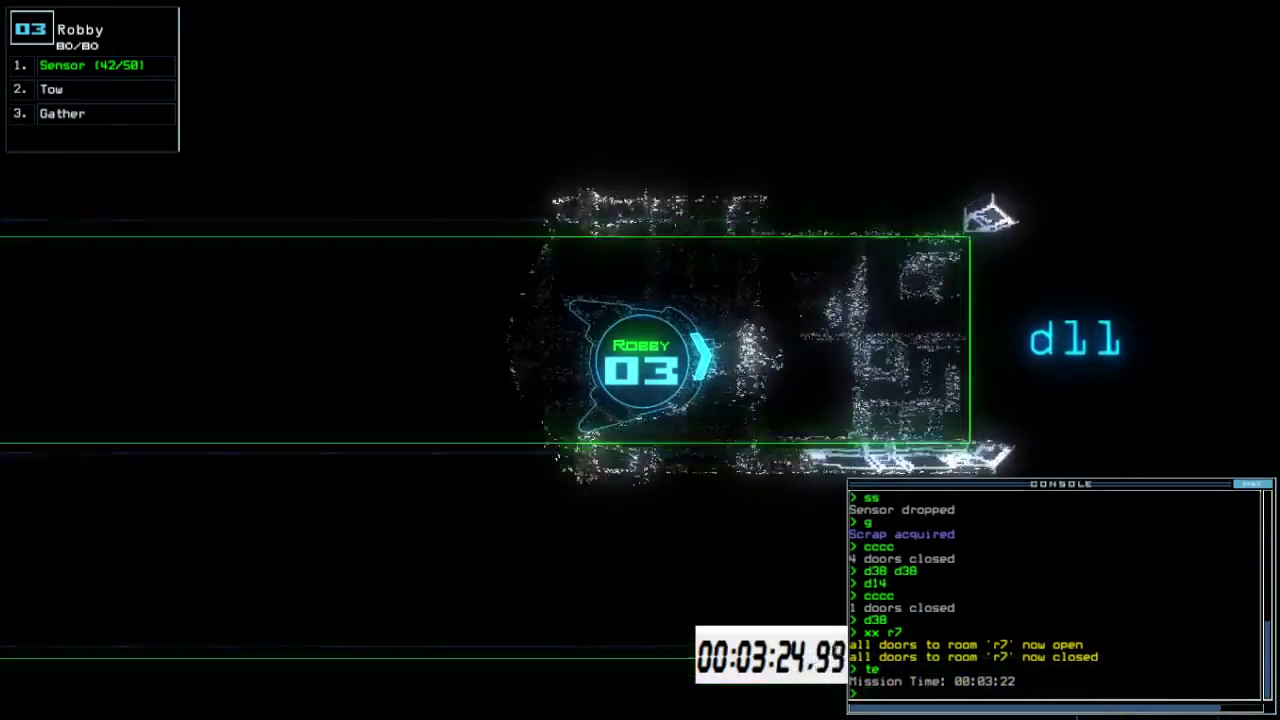
pyautogui.press('space')
pyautogui.press('space')
pyautogui.write('d')
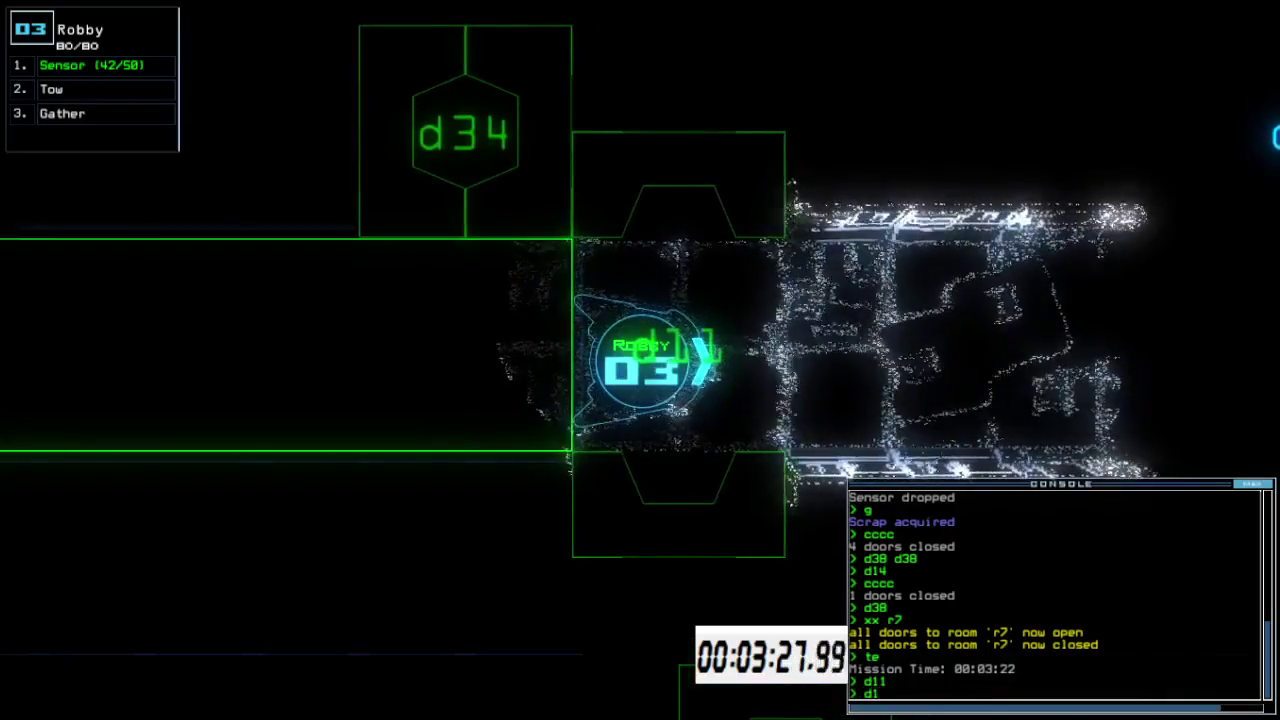
pyautogui.write('1')
# Open doors d11 and d41 as Robby moves along the corridor
pyautogui.press('Return')
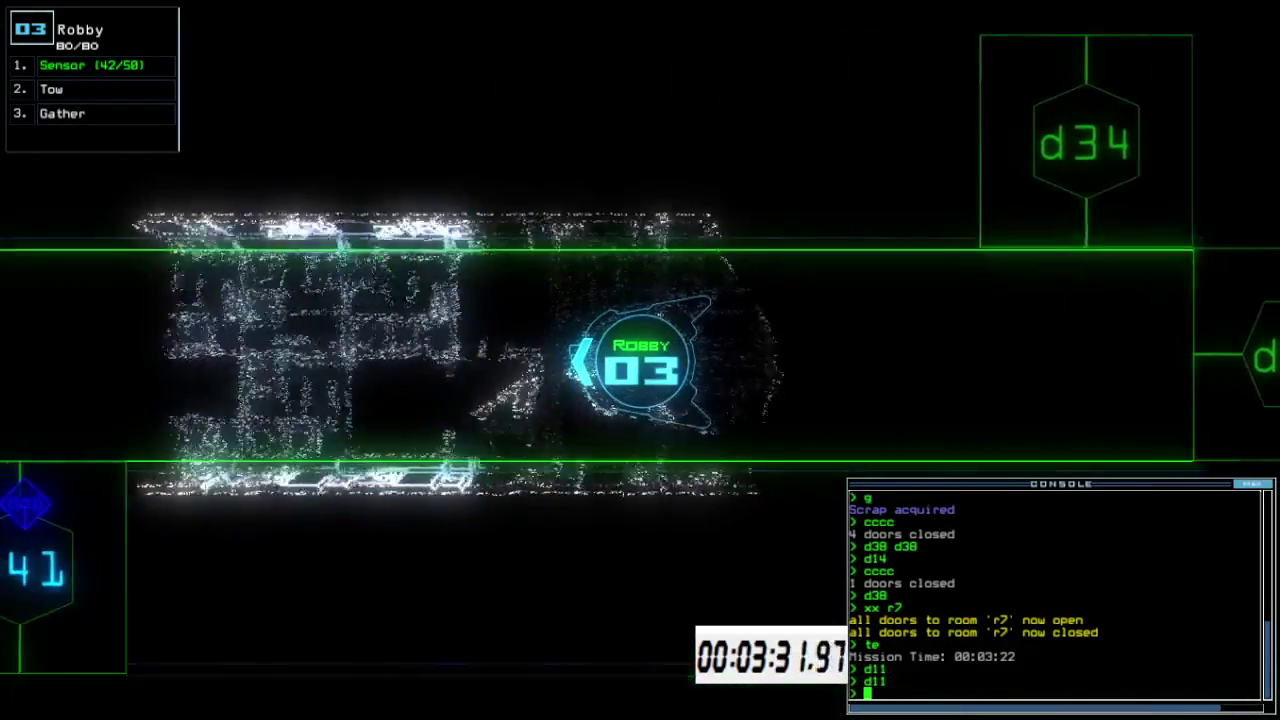
pyautogui.press('space')
pyautogui.press('space')
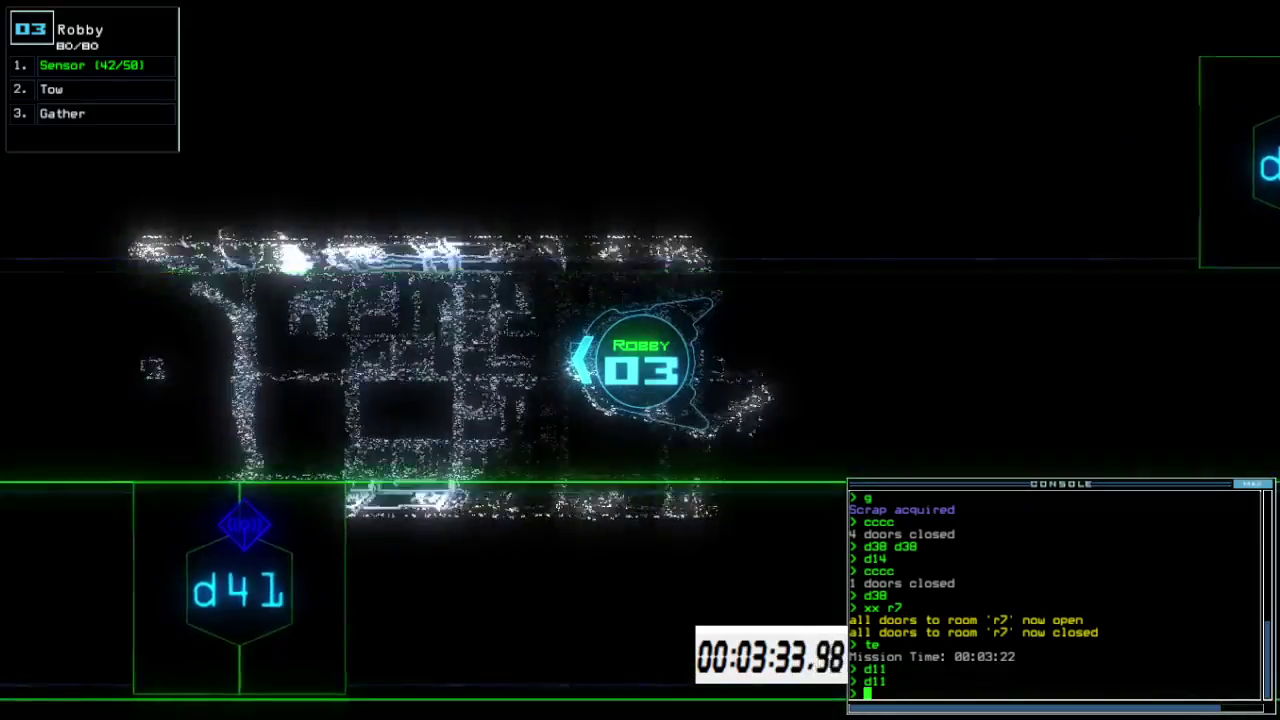
pyautogui.press('space')
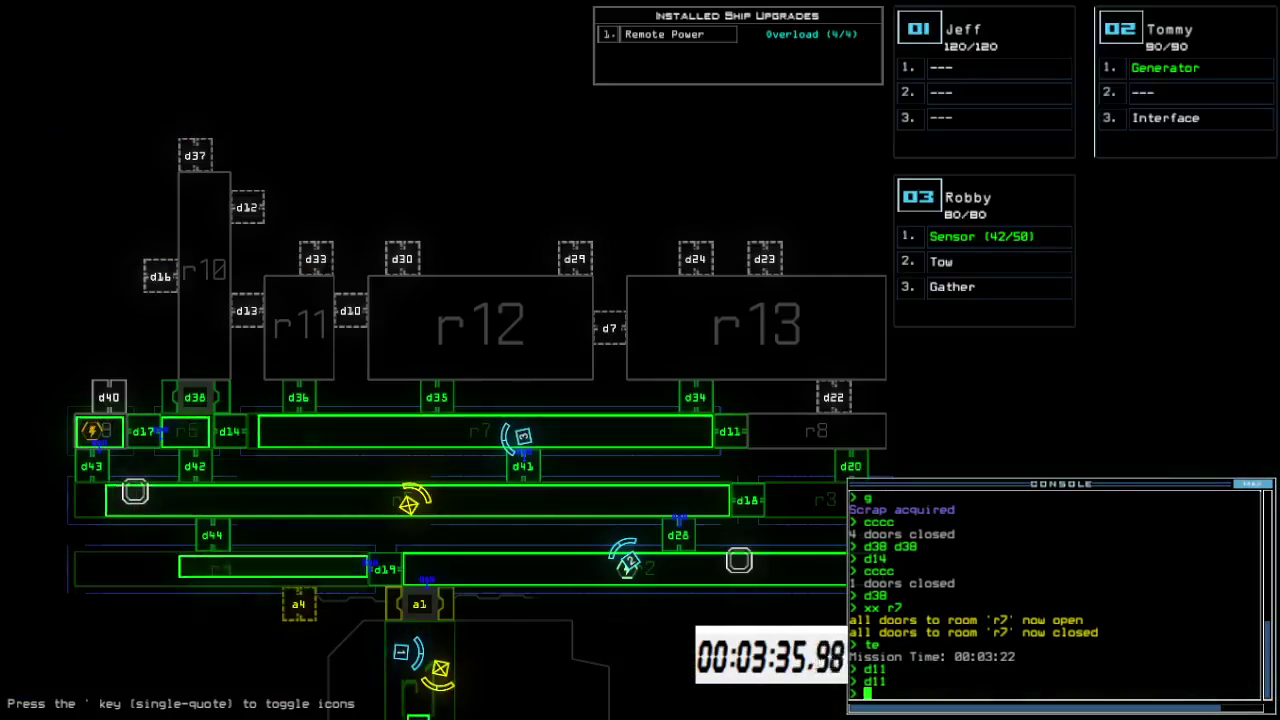
pyautogui.press('space')
pyautogui.write('41')
pyautogui.press('Return')
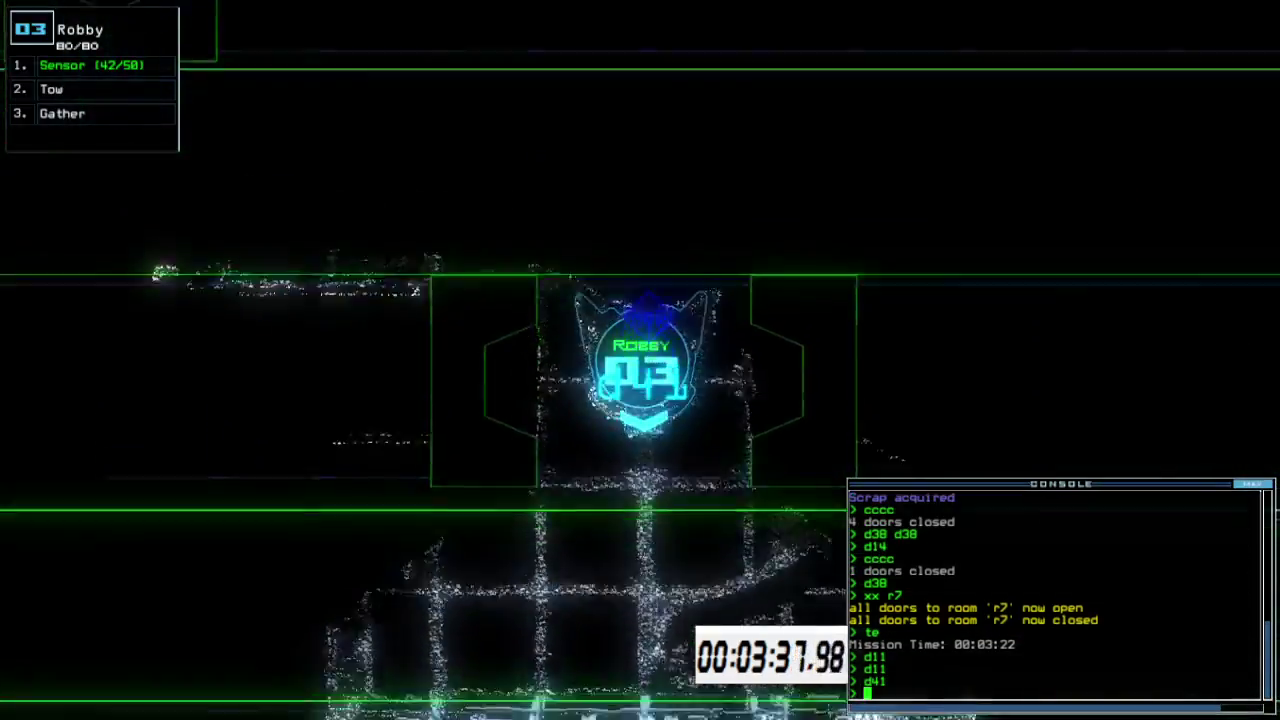
pyautogui.write('to')
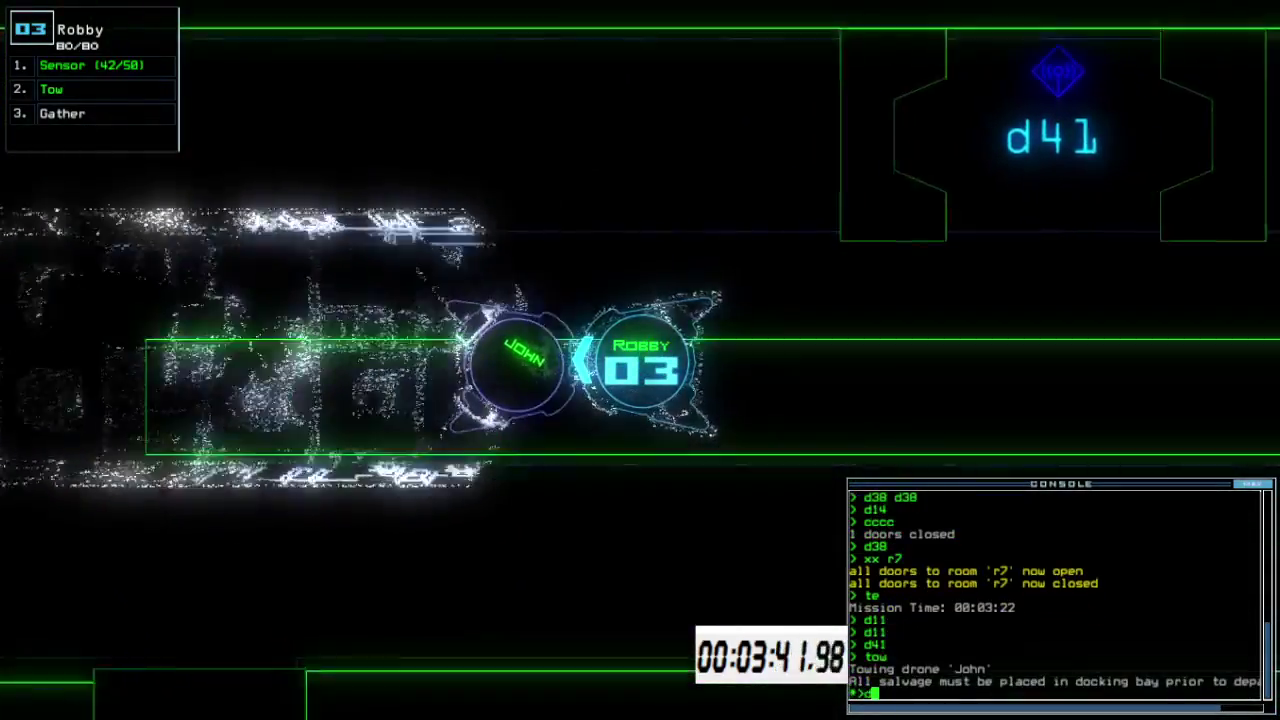
pyautogui.write('41')
# Send Robby through d41, open d28, and return drone 2 to the docking room
pyautogui.press('Return')
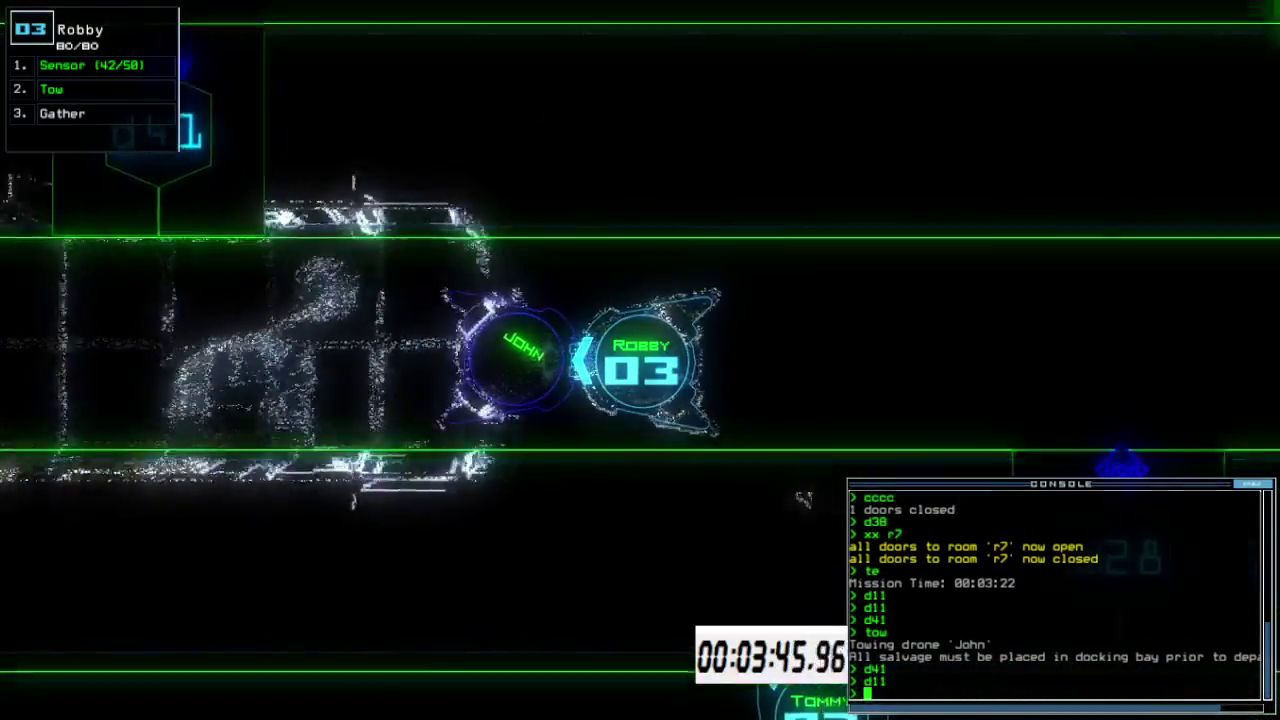
pyautogui.press('Return')
pyautogui.write('back 2')
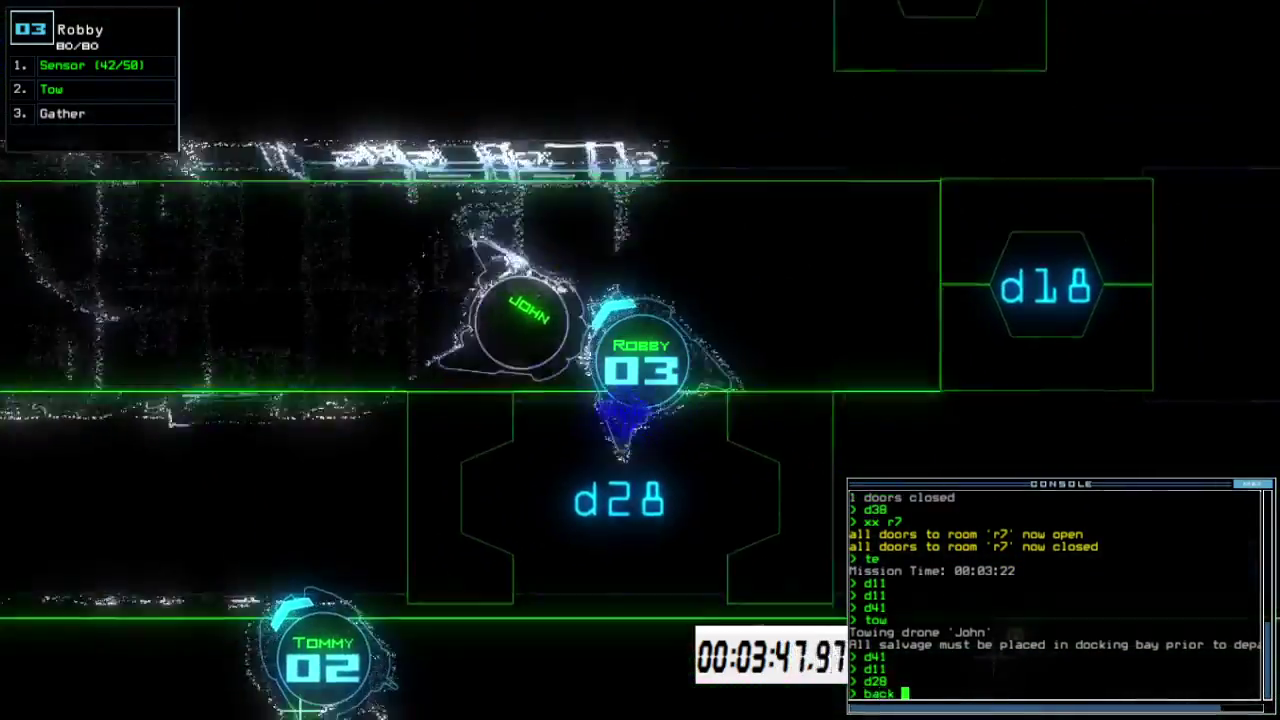
pyautogui.press('Return')
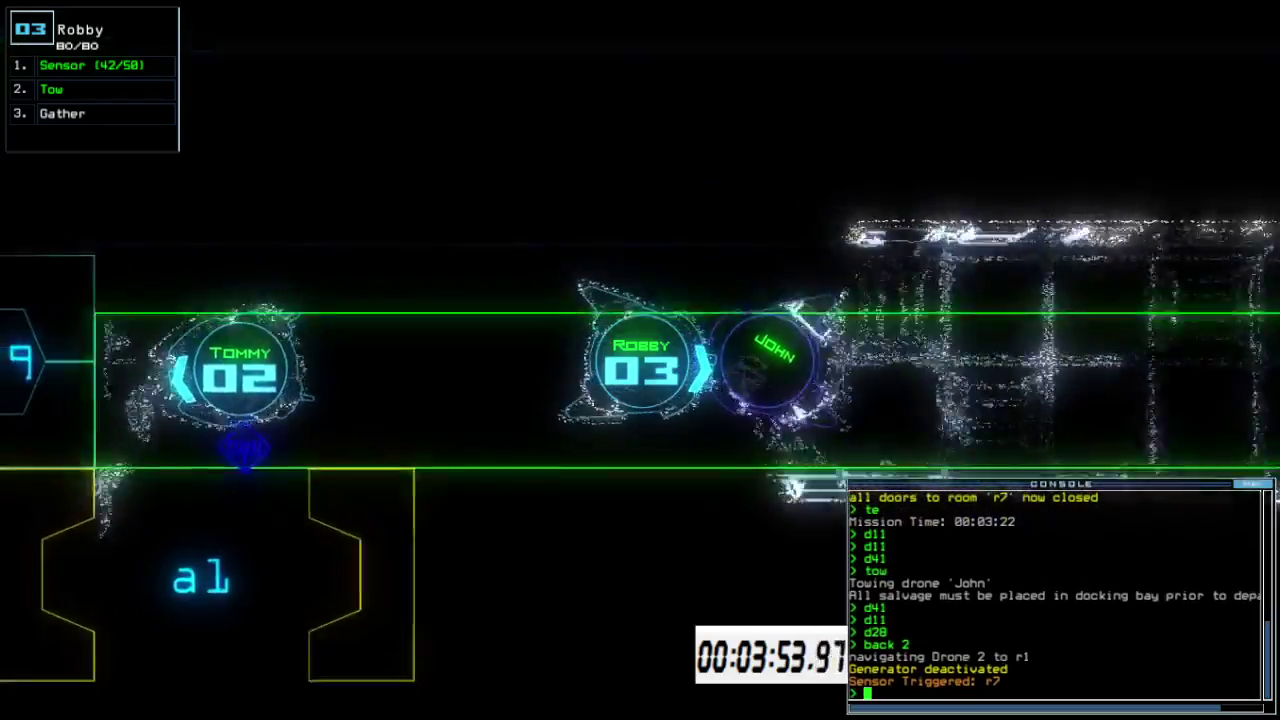
pyautogui.press('Tab')
pyautogui.press('Tab')
# Select Tommy and stop towing the derelict drone John
pyautogui.press('2')
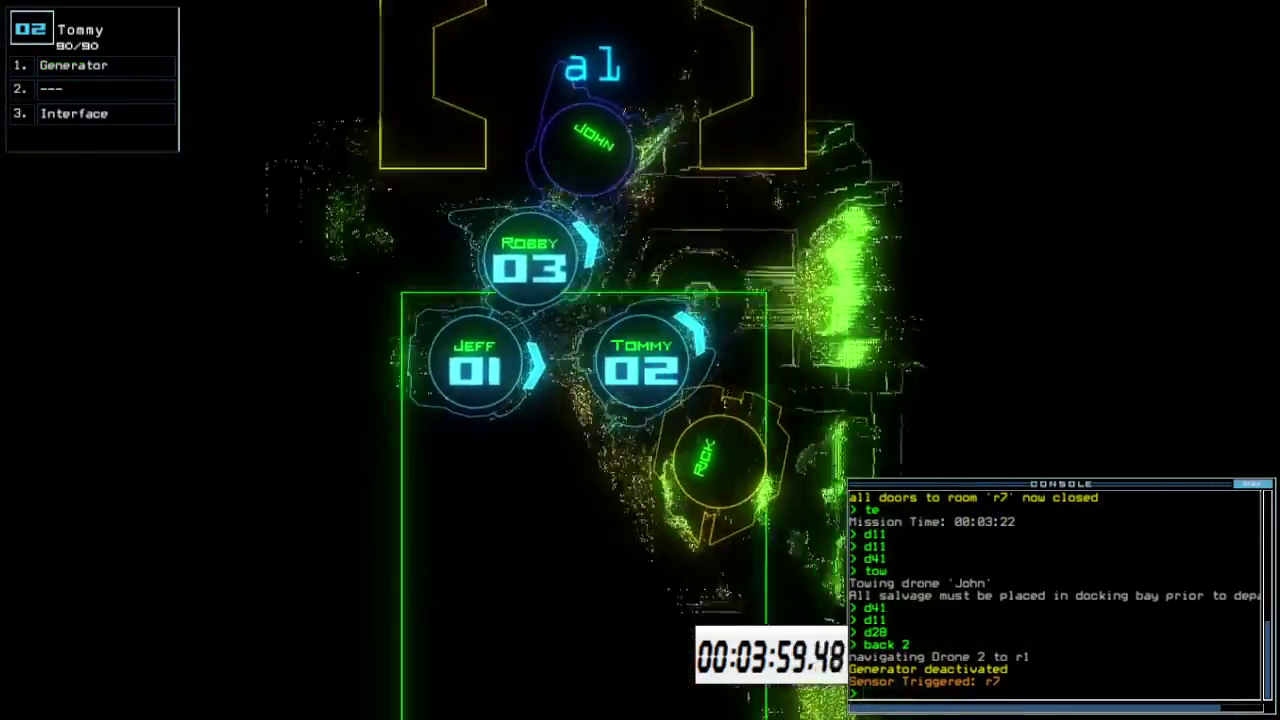
pyautogui.press('1')
pyautogui.write('3')
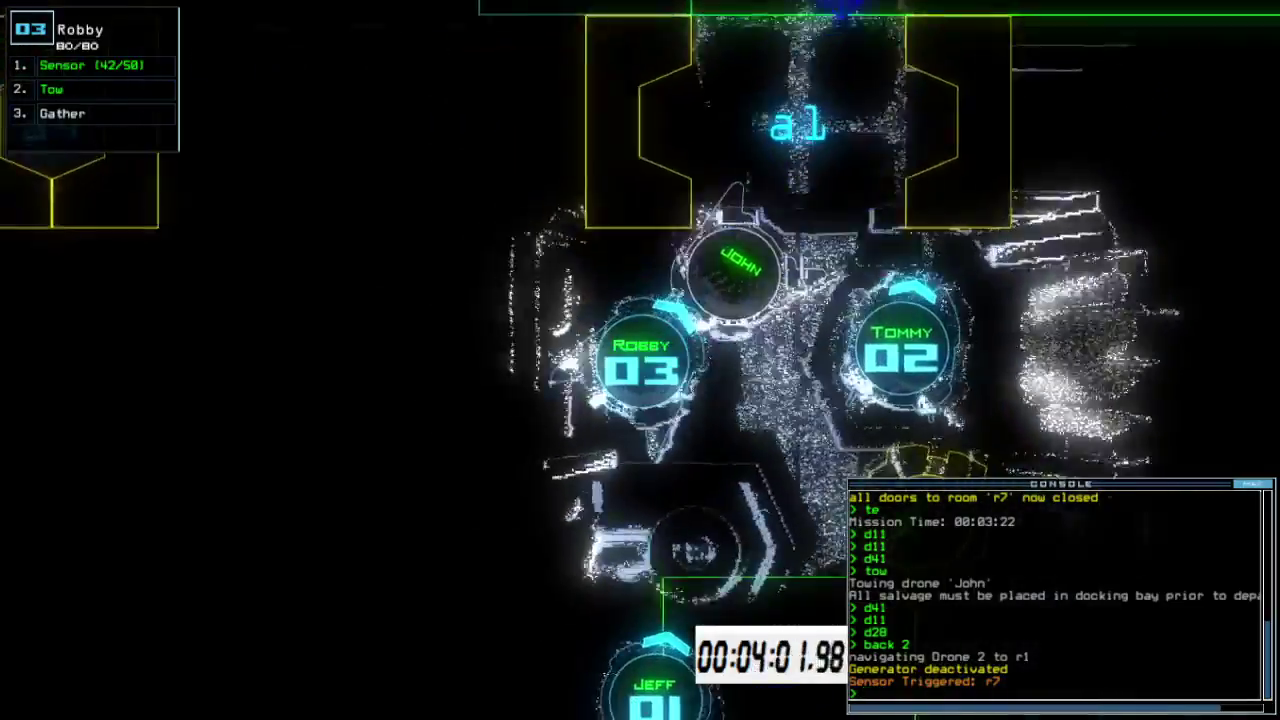
pyautogui.write('ow')
pyautogui.press('Return')
pyautogui.press('2')
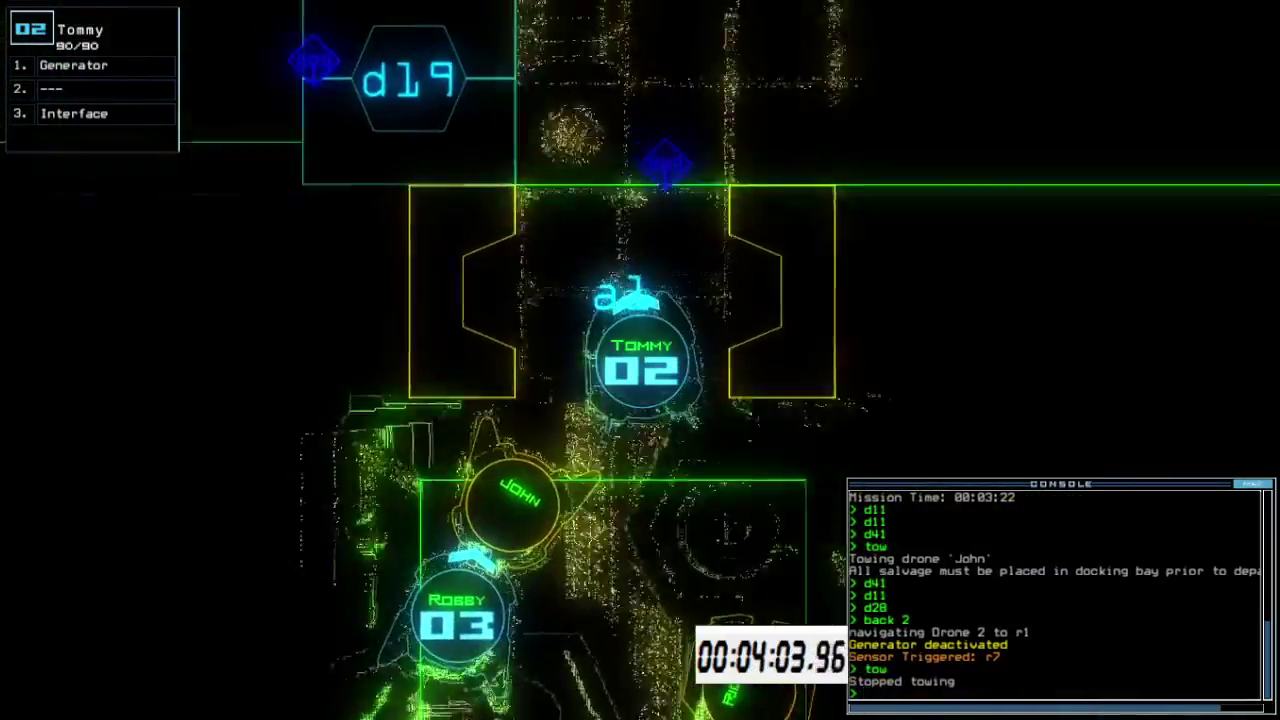
pyautogui.write('generator ;')
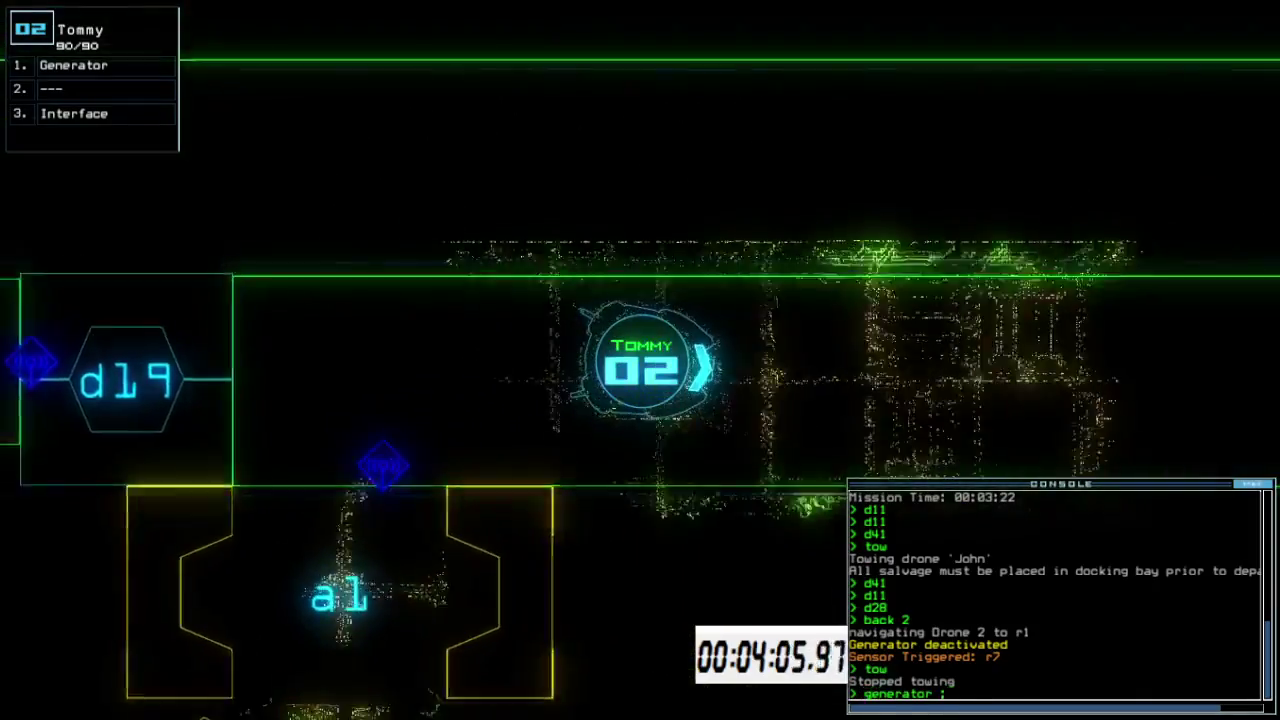
pyautogui.write('cc')
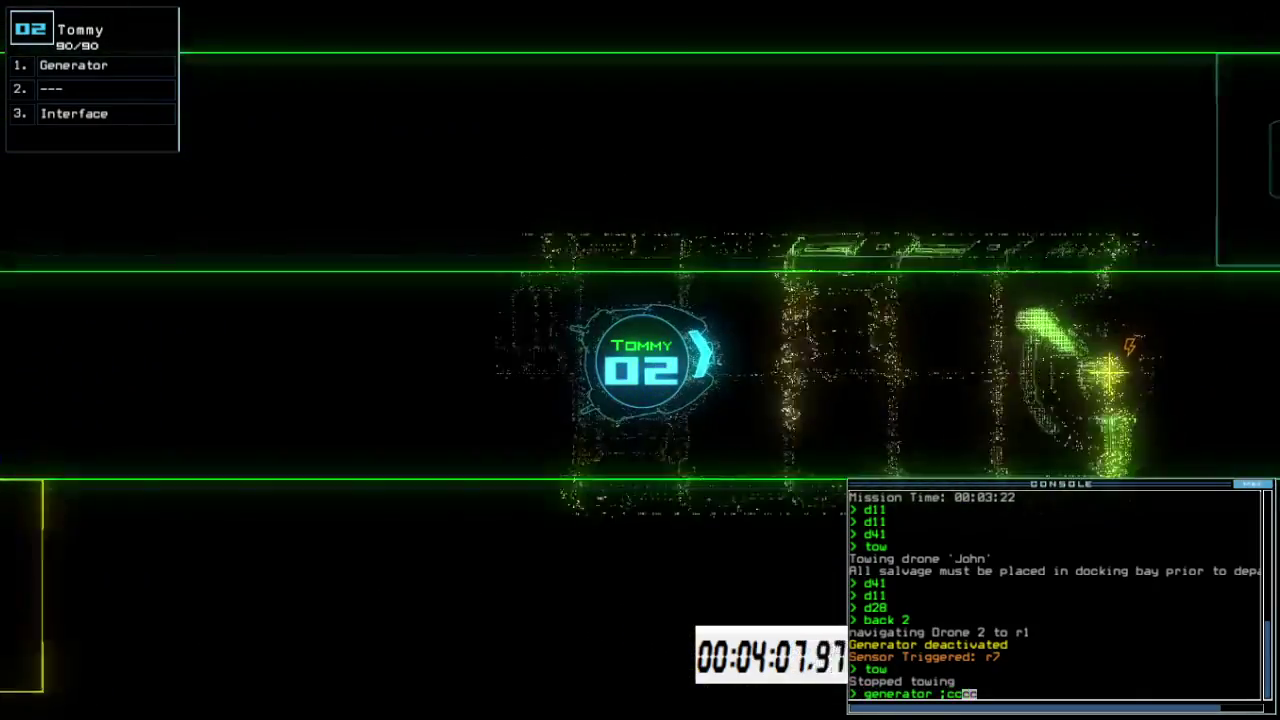
pyautogui.write('cc')
# Activate the generator and swap Rick's salvaged modules onto Jeff
pyautogui.press('Return')
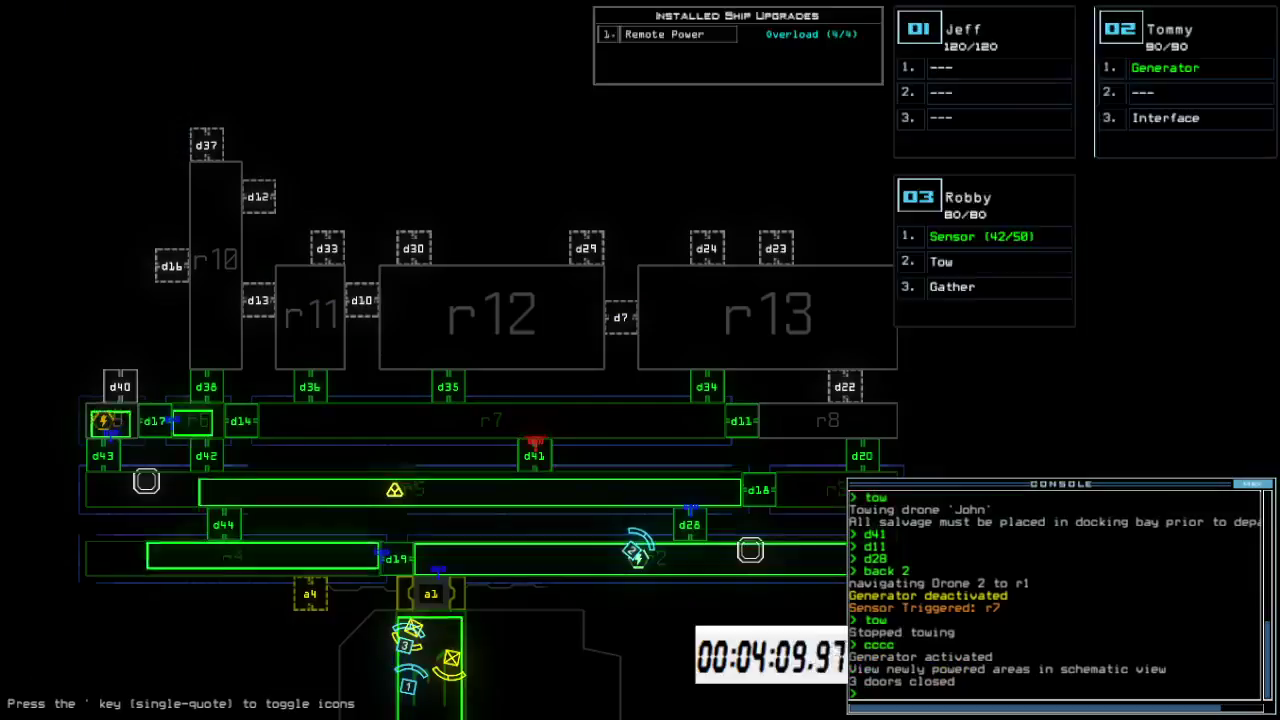
pyautogui.press('3')
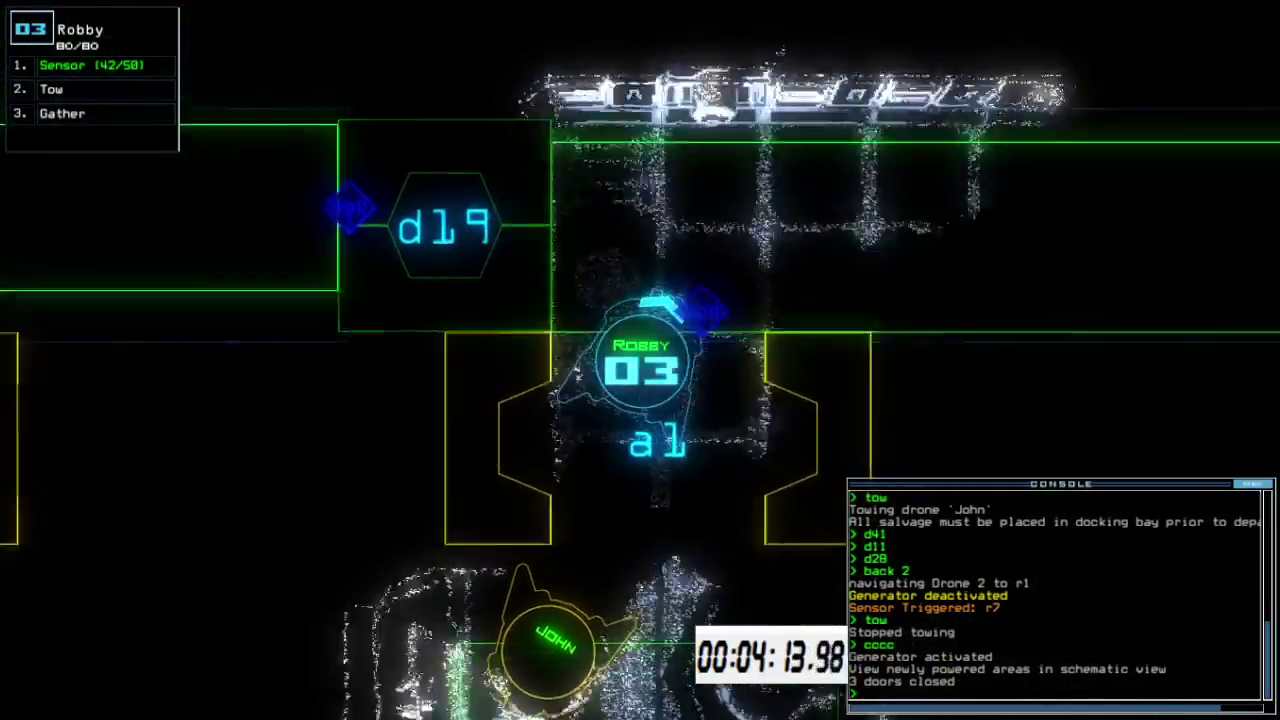
pyautogui.write('1')
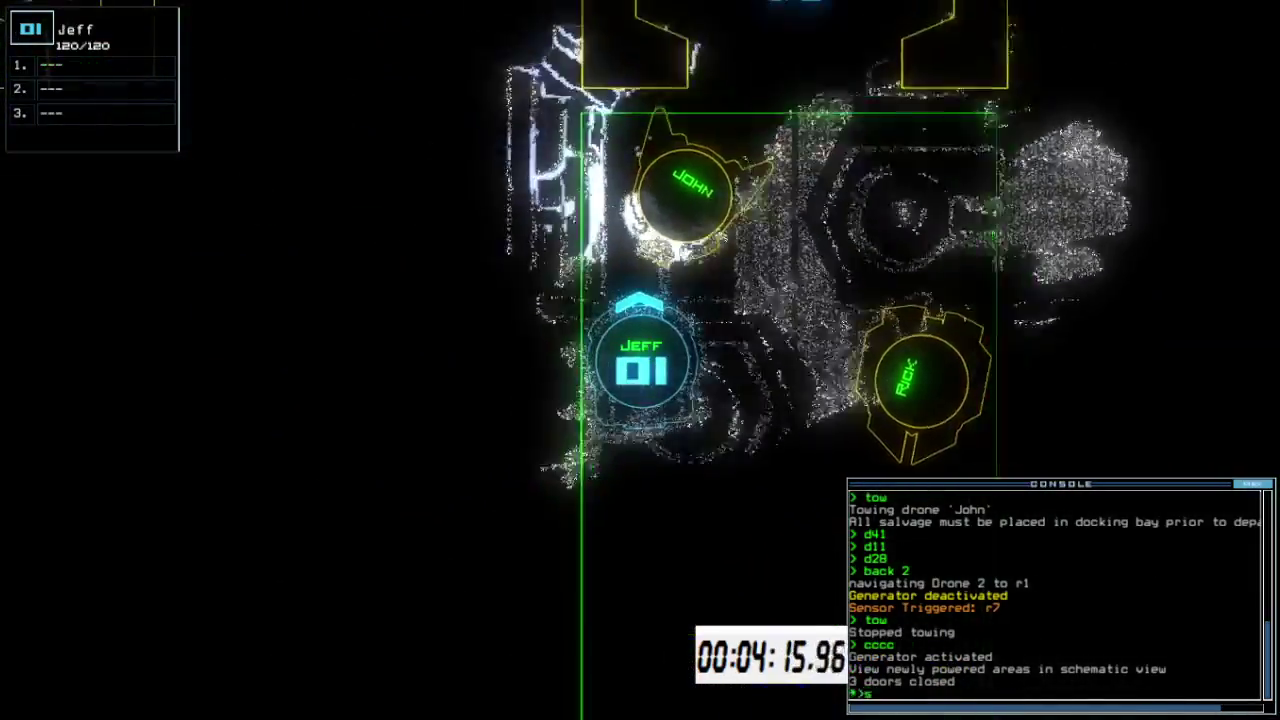
pyautogui.write('swap')
pyautogui.press('Return')
pyautogui.write('rswap')
pyautogui.press('Return')
pyautogui.press('Escape')
pyautogui.write('3ra')
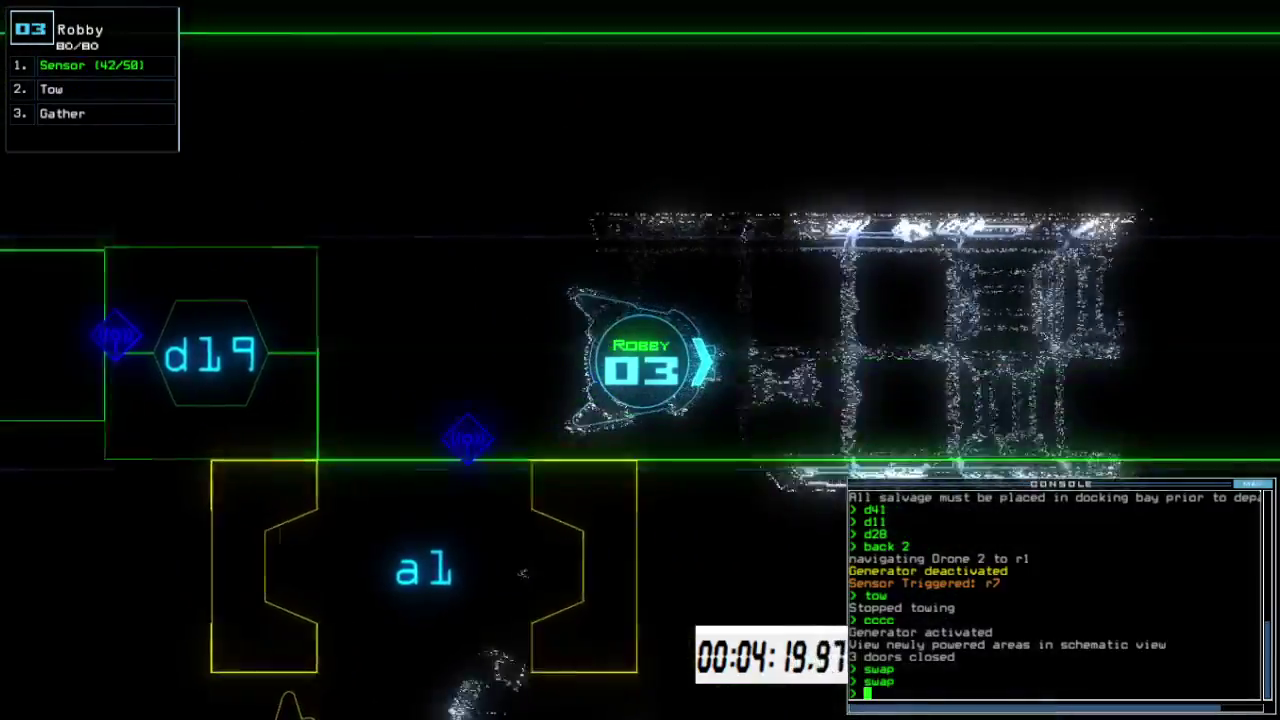
# Close all doors to room r1 and move Tommy's Interface into Robby's second slot
pyautogui.press('Return')
pyautogui.write('ra')
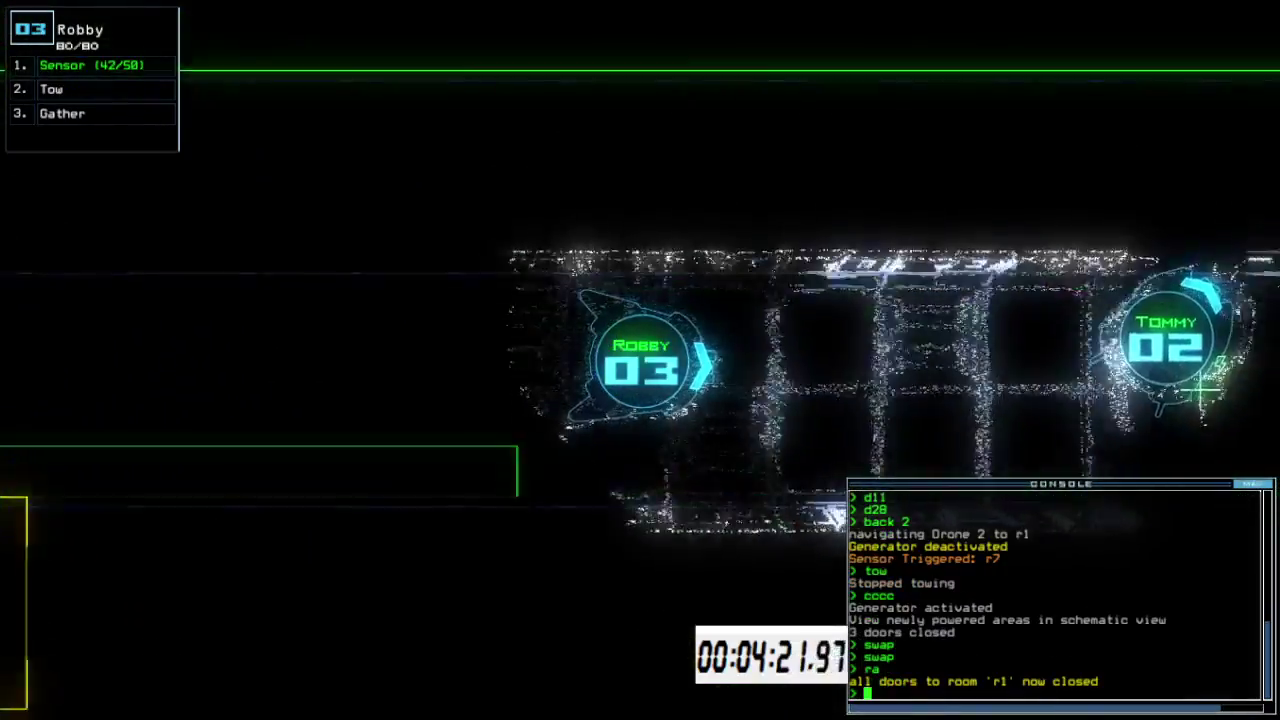
pyautogui.write('swap')
pyautogui.press('Return')
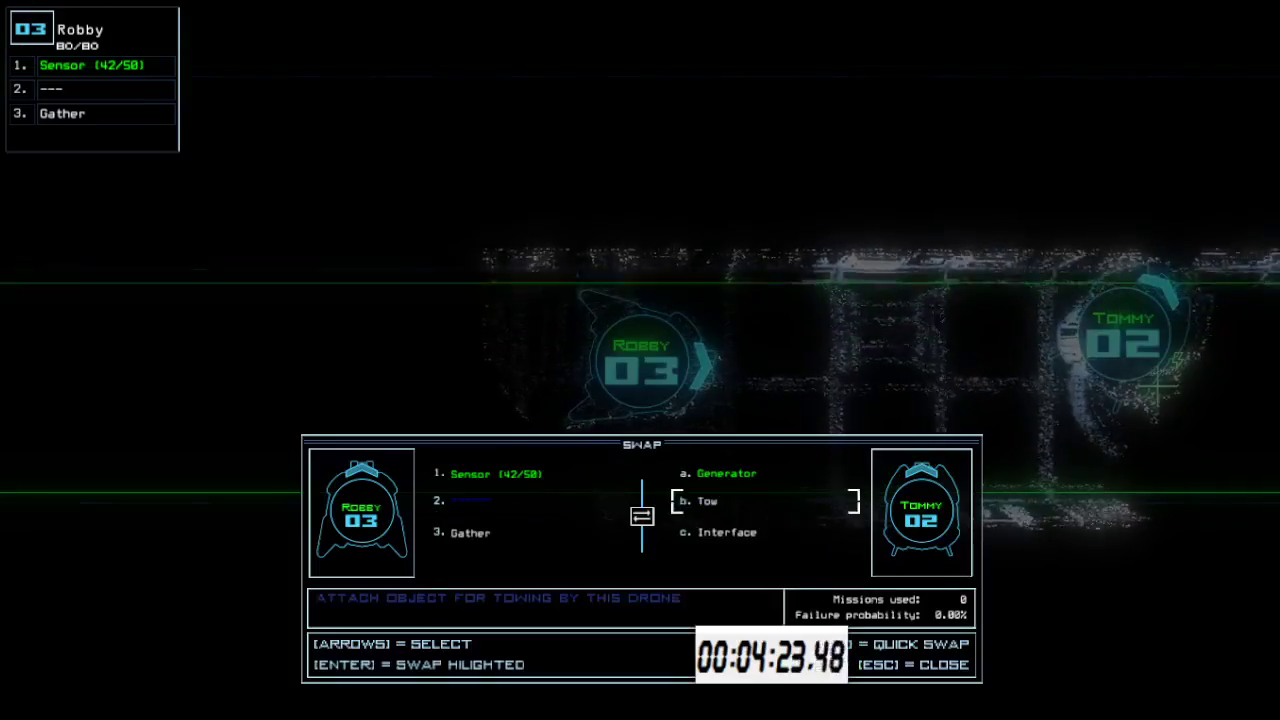
pyautogui.press('Down')
pyautogui.press('Return')
pyautogui.press('Escape')
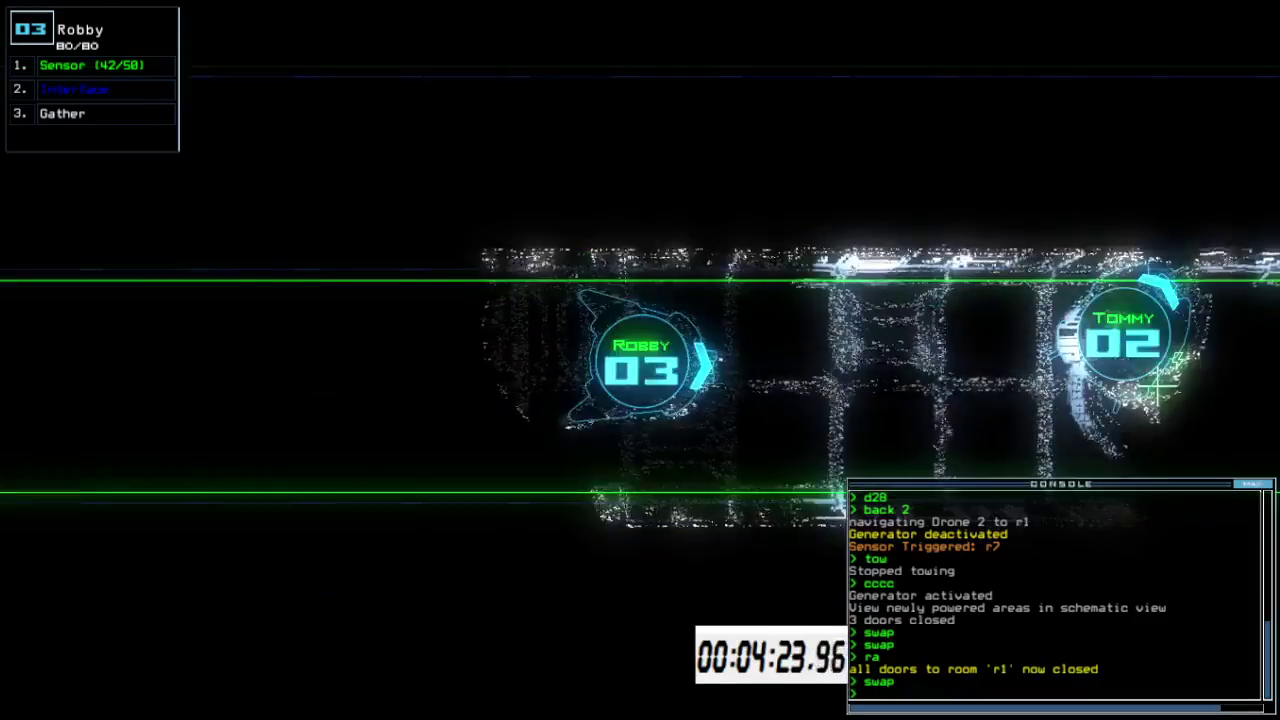
pyautogui.press('space')
pyautogui.press('space')
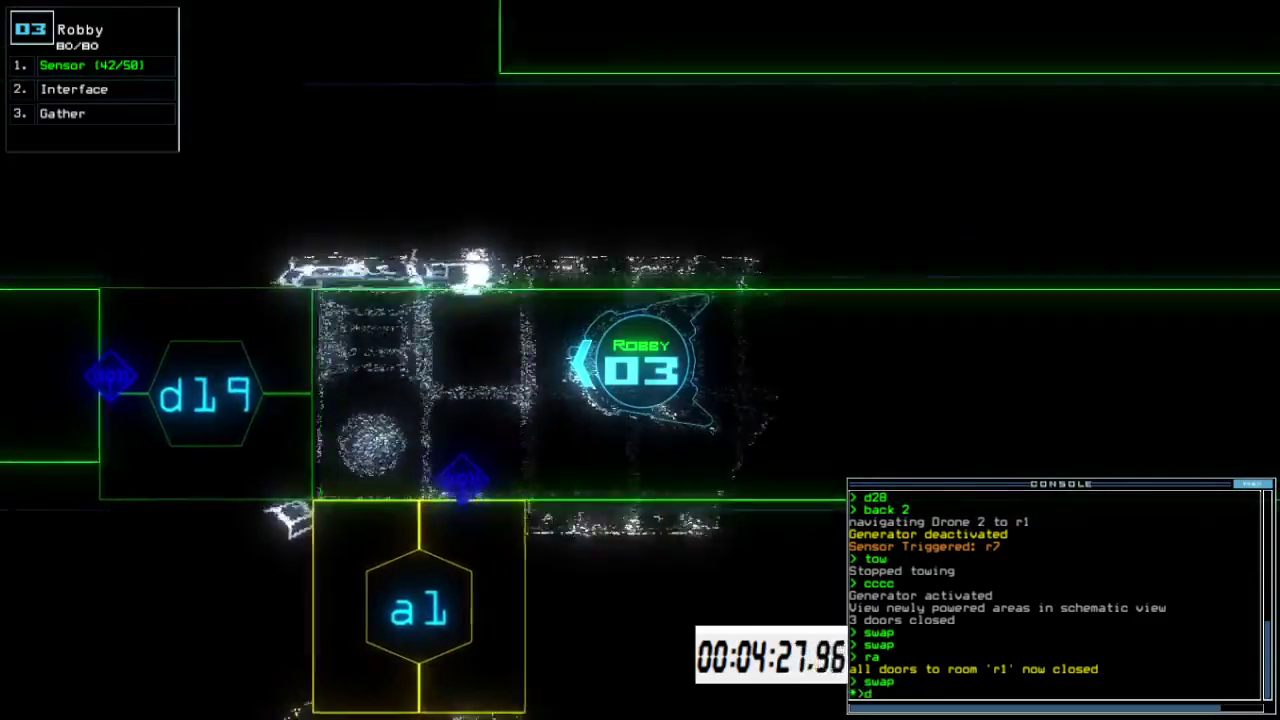
pyautogui.write('d19')
# Send Robby through doors d19 and d44
pyautogui.press('Return')
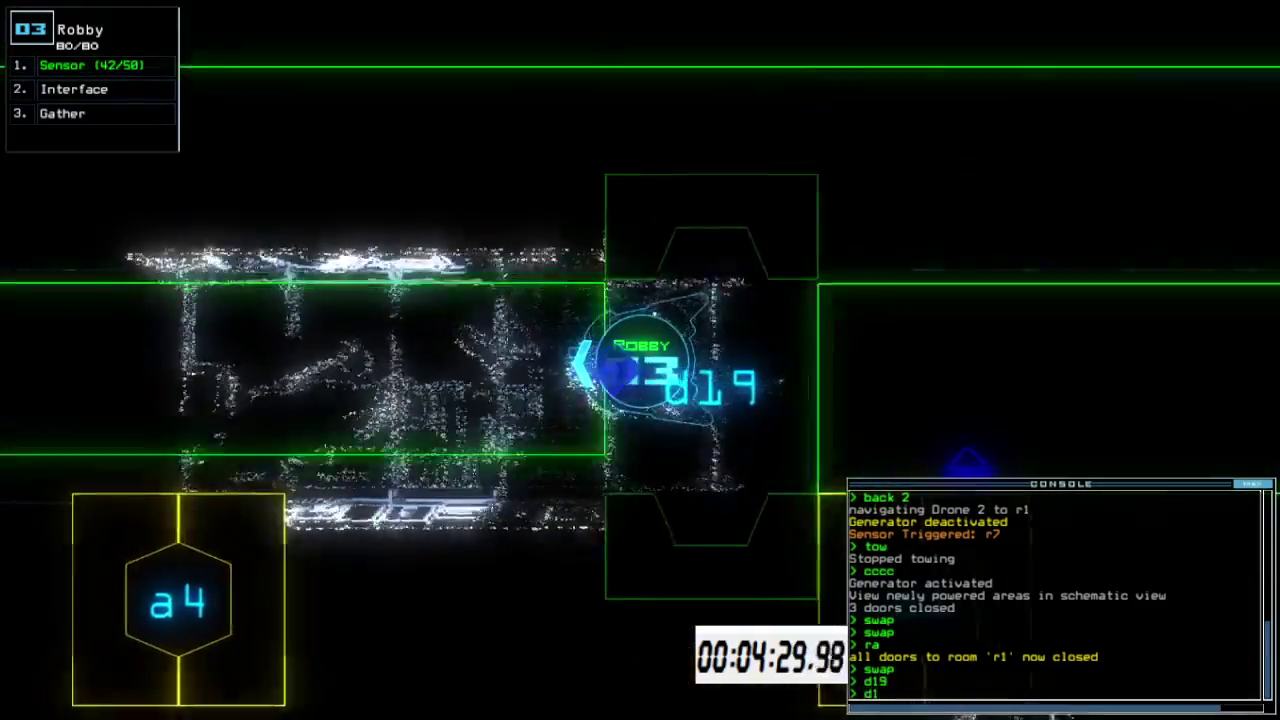
pyautogui.write('d19')
pyautogui.press('Return')
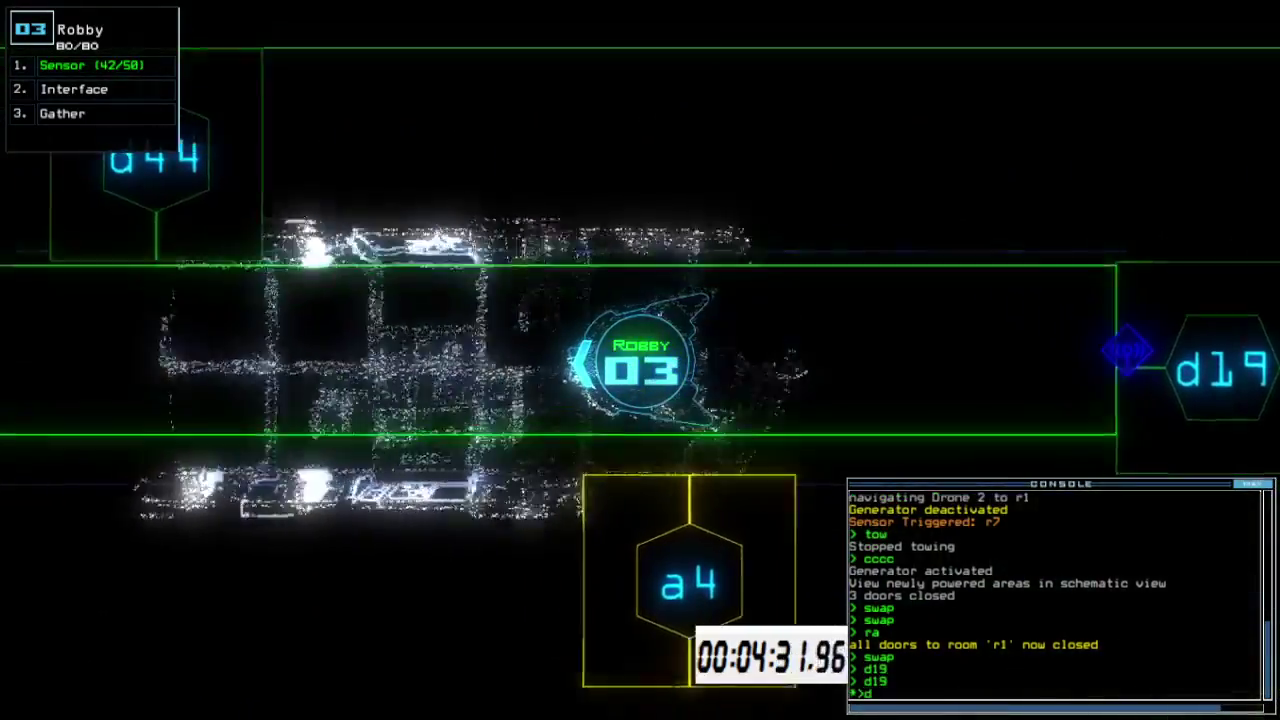
pyautogui.write('d44')
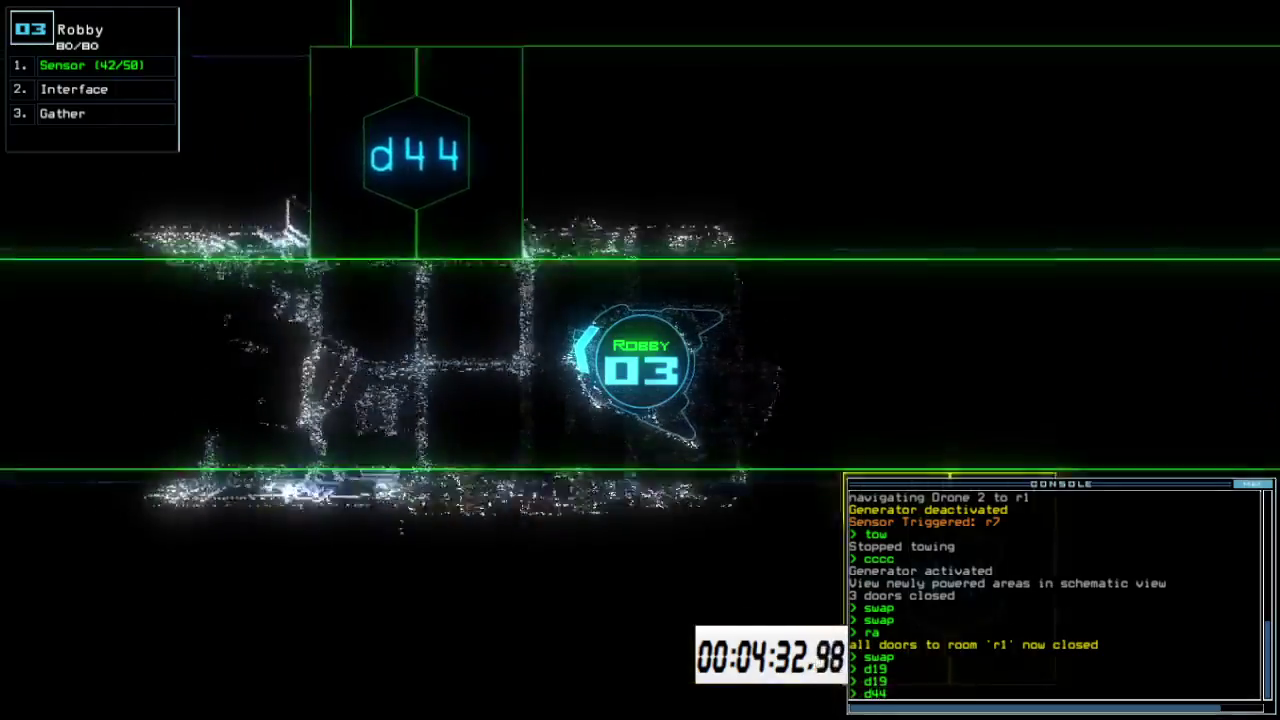
pyautogui.press('Return')
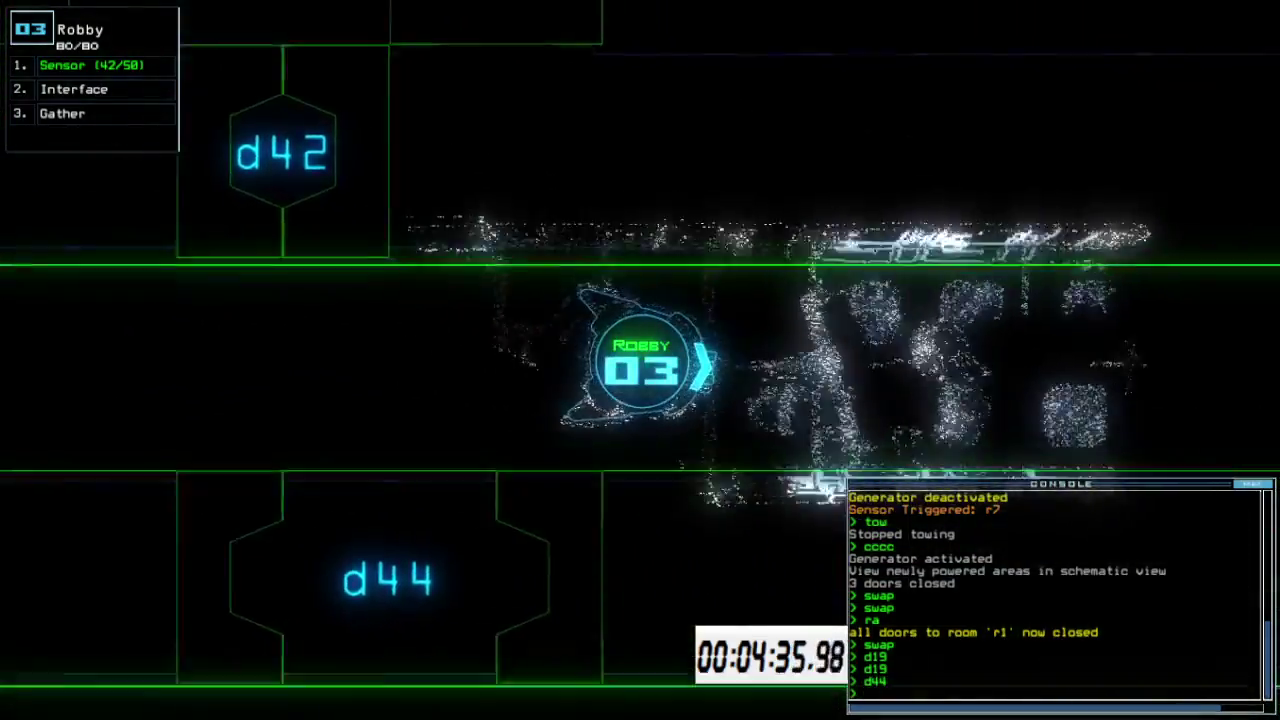
pyautogui.write('g')
# Gather scrap twice in Robby's room, then return to Robby's camera
pyautogui.press('Return')
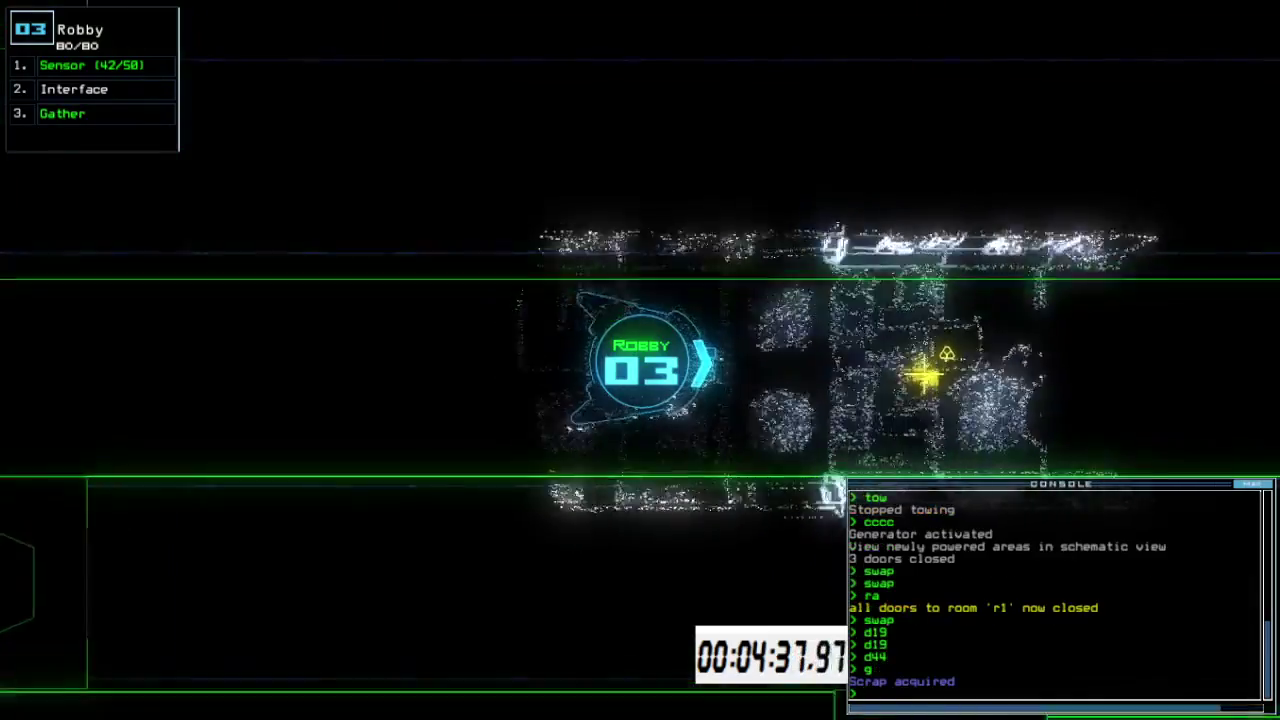
pyautogui.write('g')
pyautogui.press('Return')
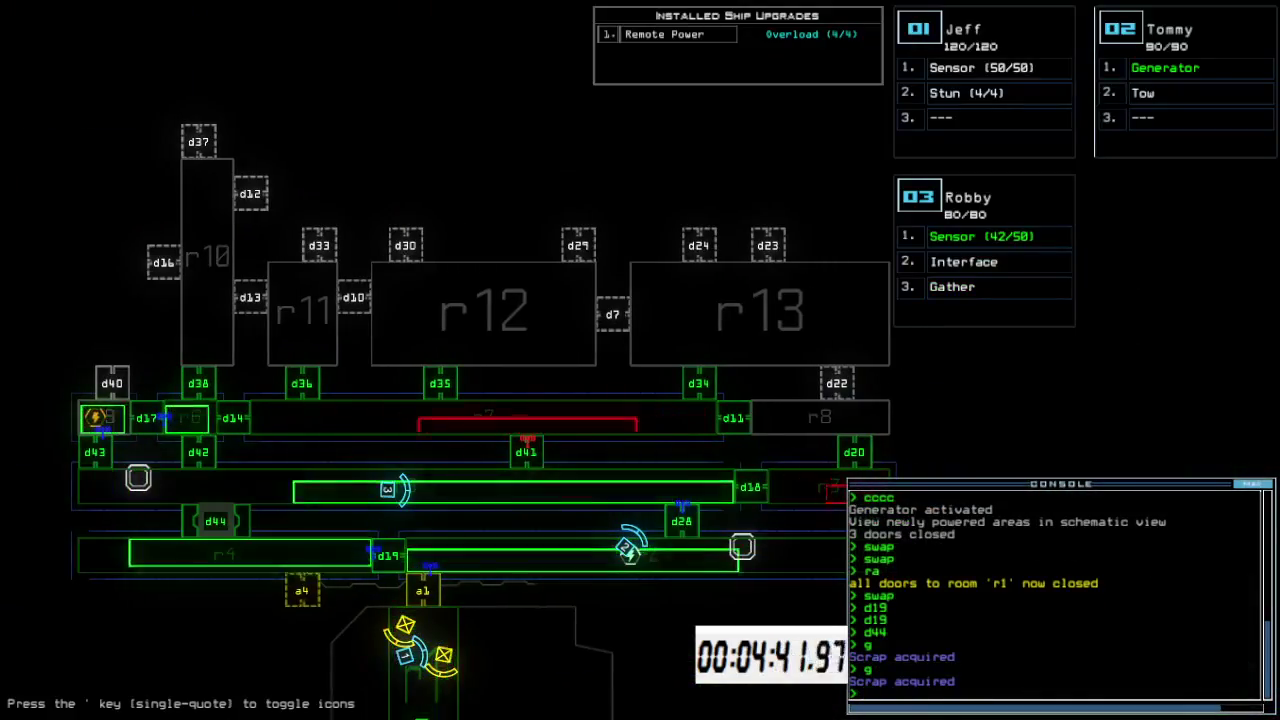
pyautogui.press('3')
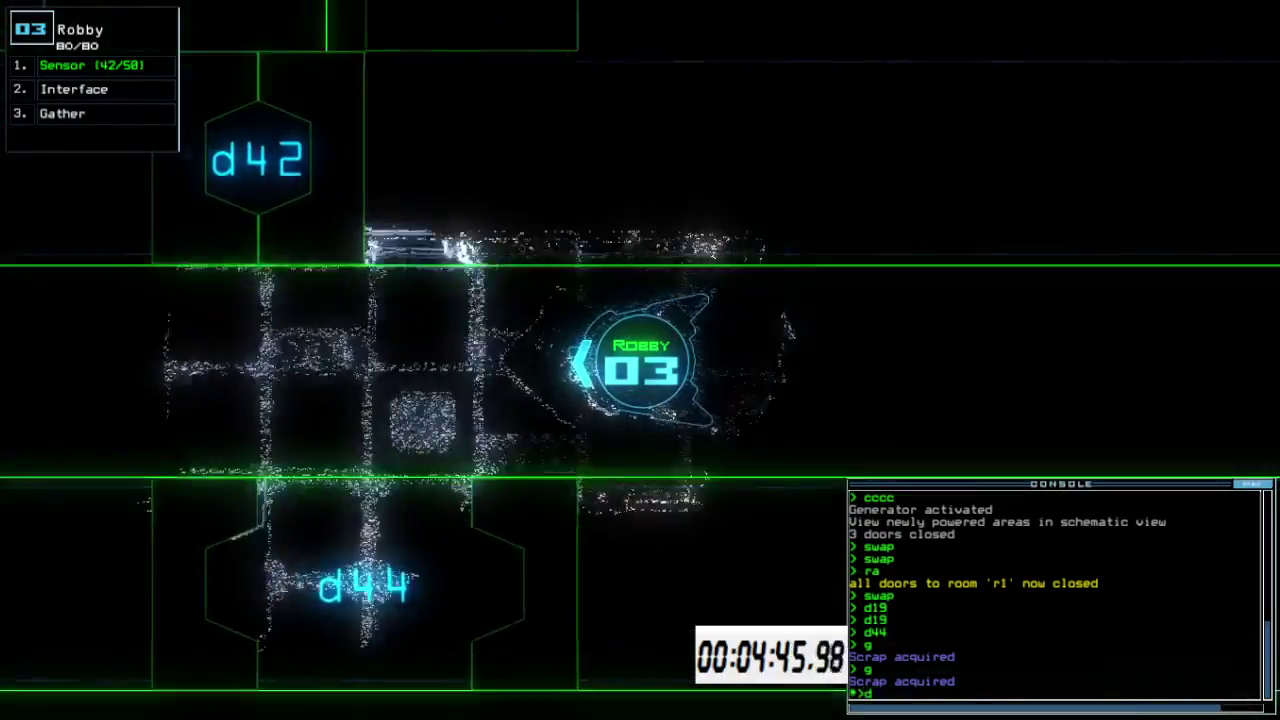
pyautogui.write('d42')
# Move Robby through doors d42 and d38 and drop a sensor there
pyautogui.press('Return')
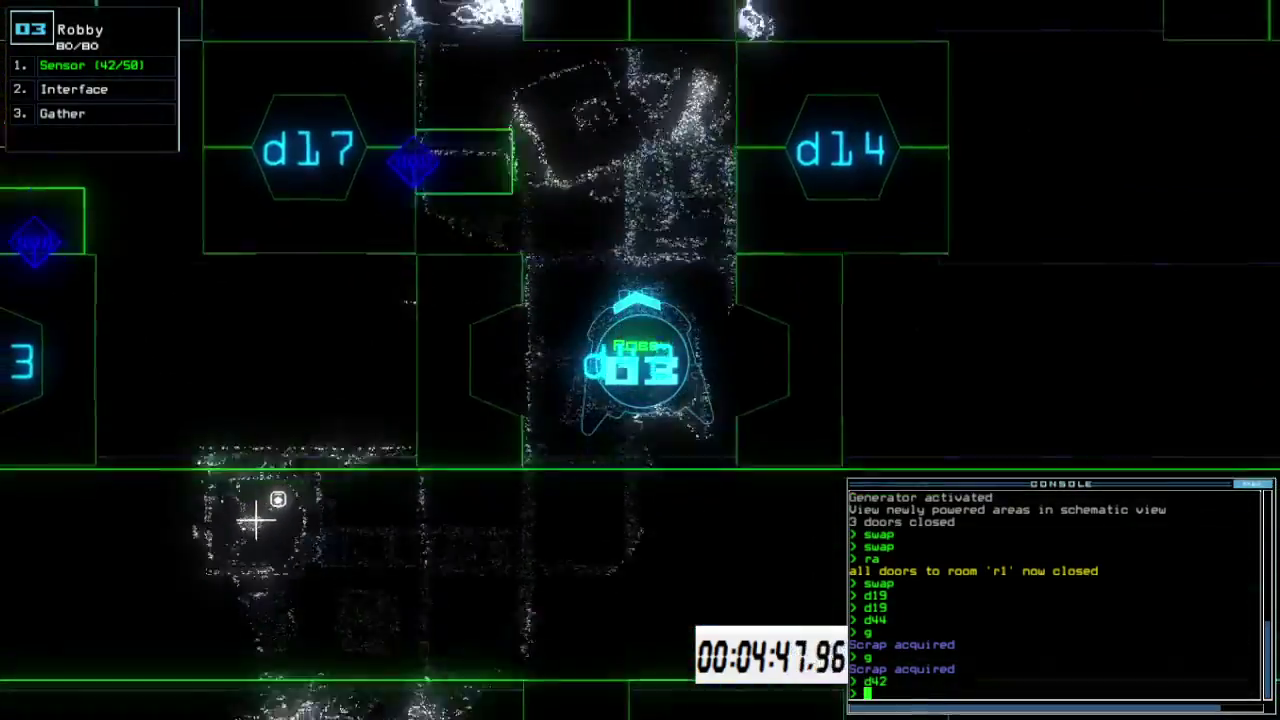
pyautogui.press('space')
pyautogui.press('space')
pyautogui.write('d3')
pyautogui.press('Return')
pyautogui.write('8')
pyautogui.press('Return')
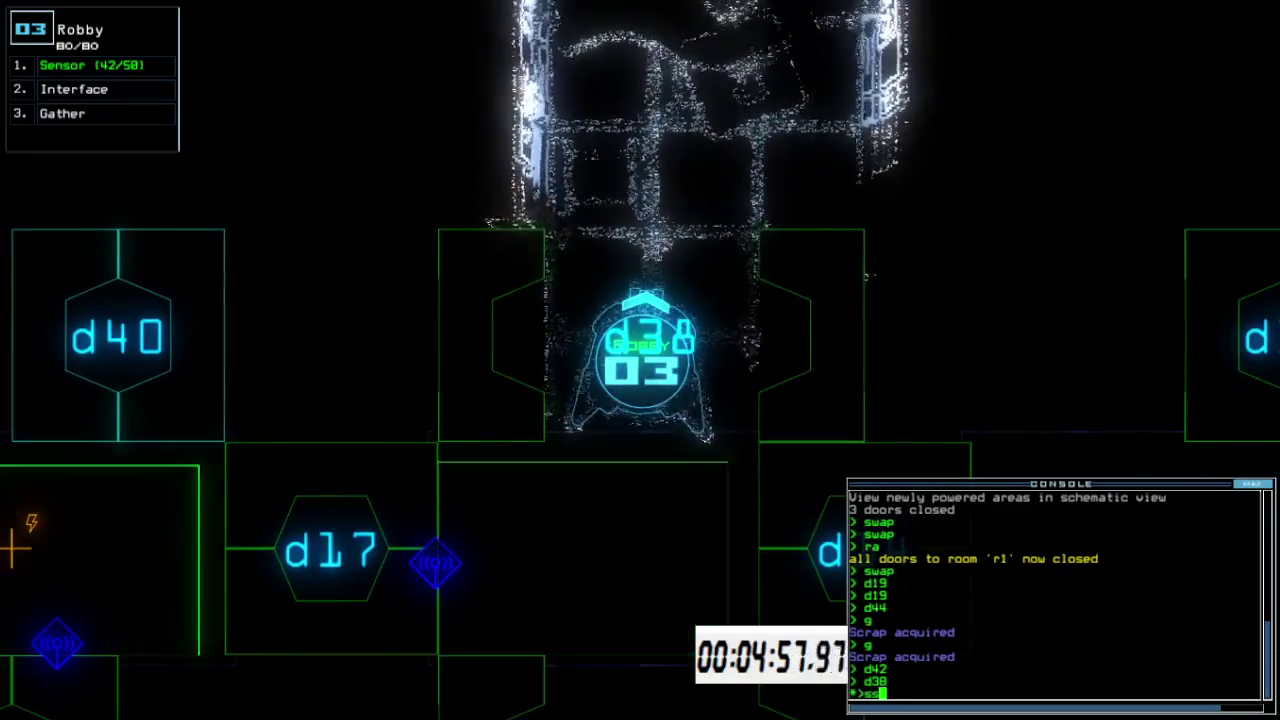
pyautogui.write('ss')
pyautogui.press('Return')
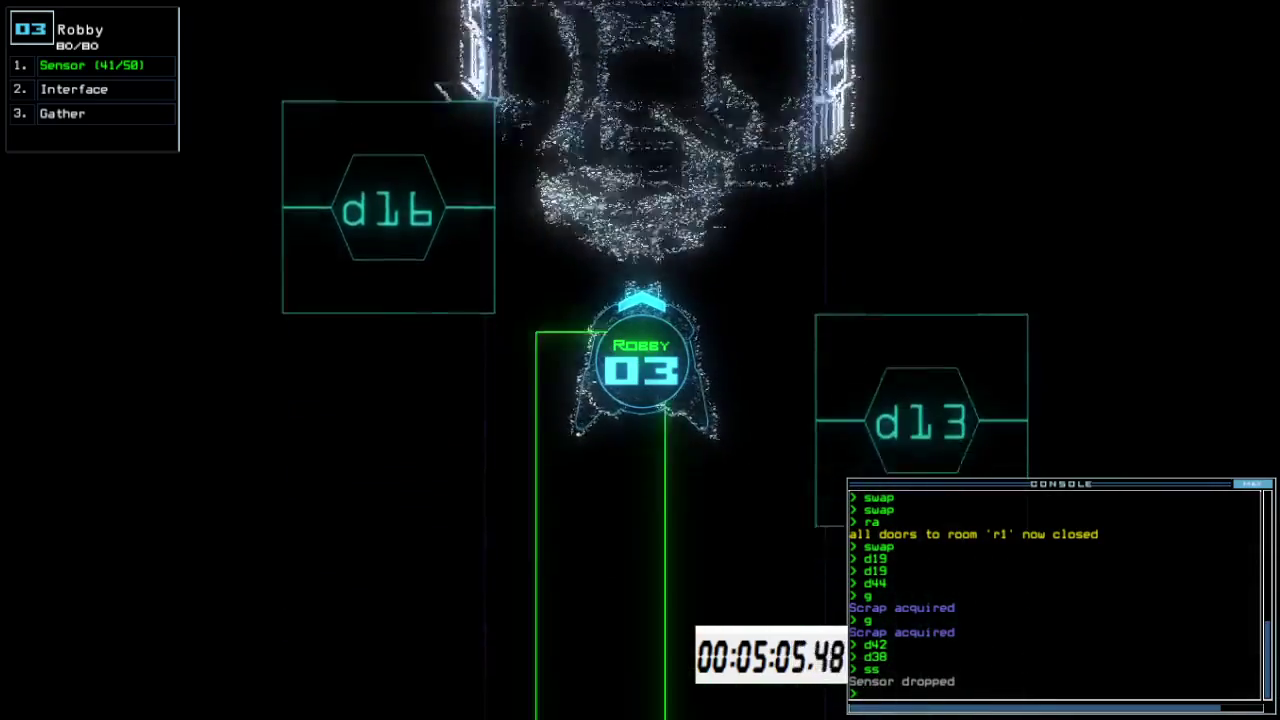
# Close three doors with cccc, then route Robby via d14, d38, d43 and d44
pyautogui.press('space')
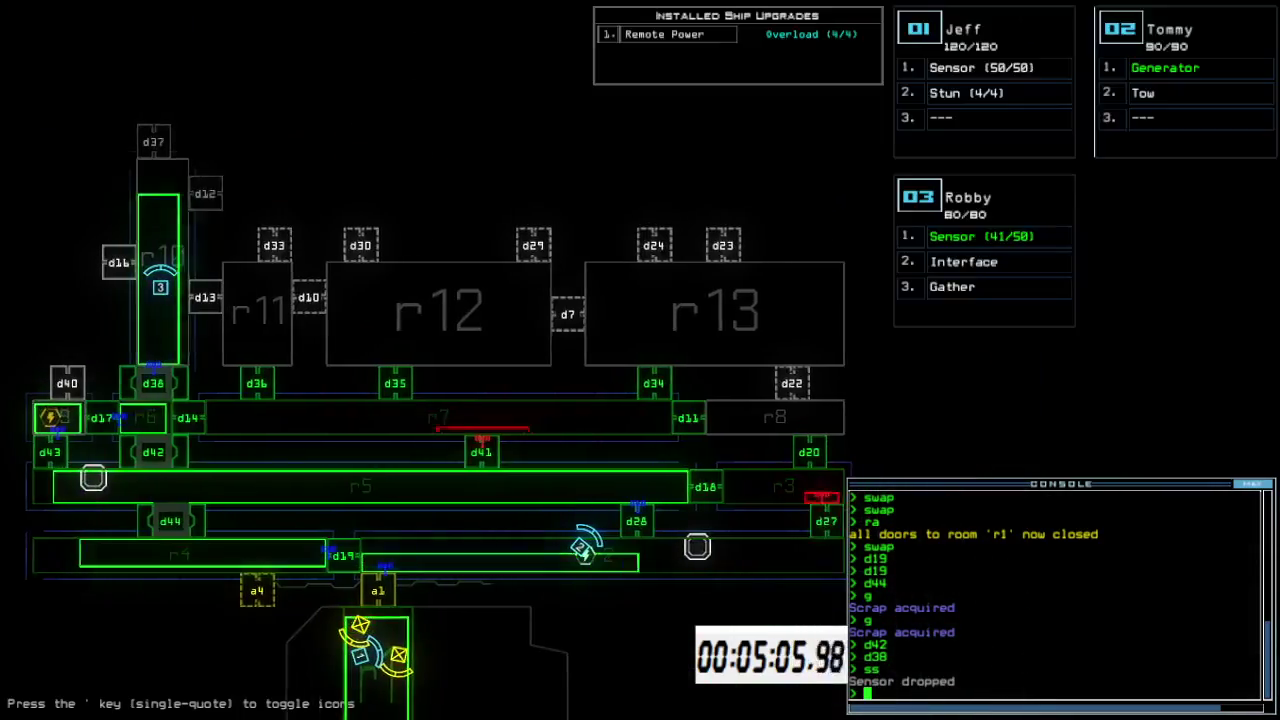
pyautogui.press('space')
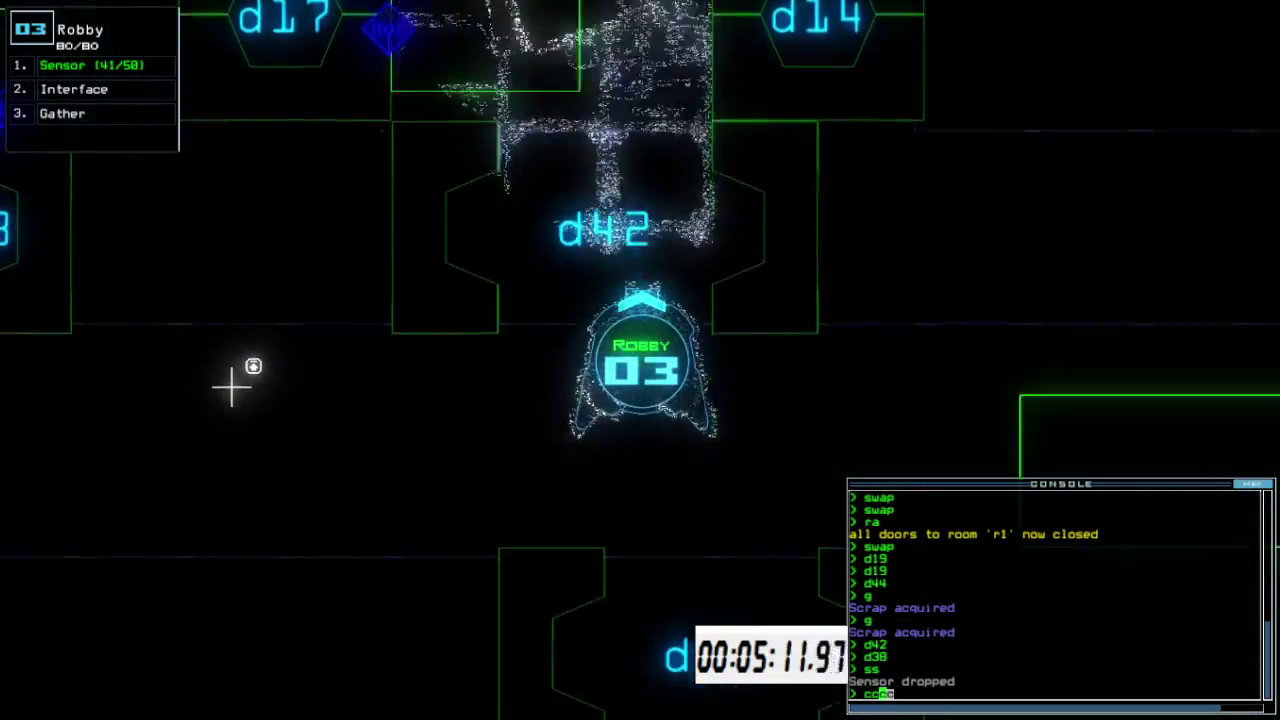
pyautogui.write('cccc')
pyautogui.press('Return')
pyautogui.press('space')
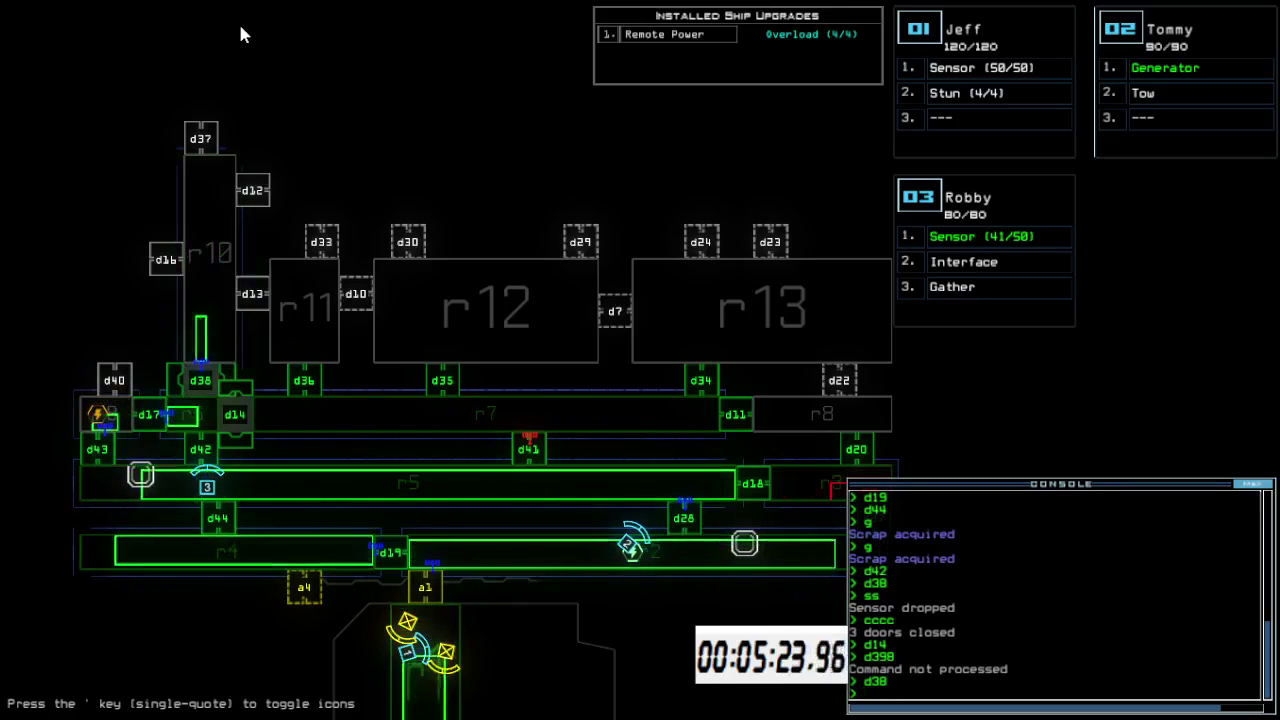
pyautogui.write('d43 d44')
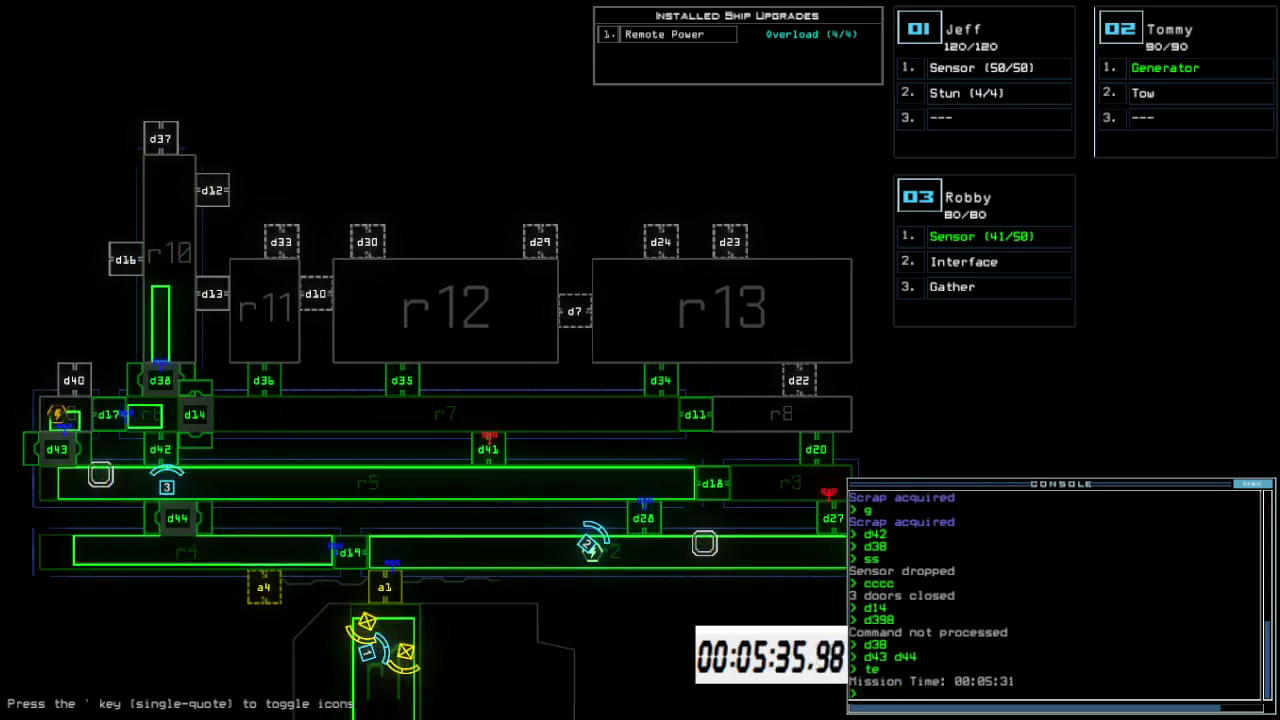
pyautogui.press('space')
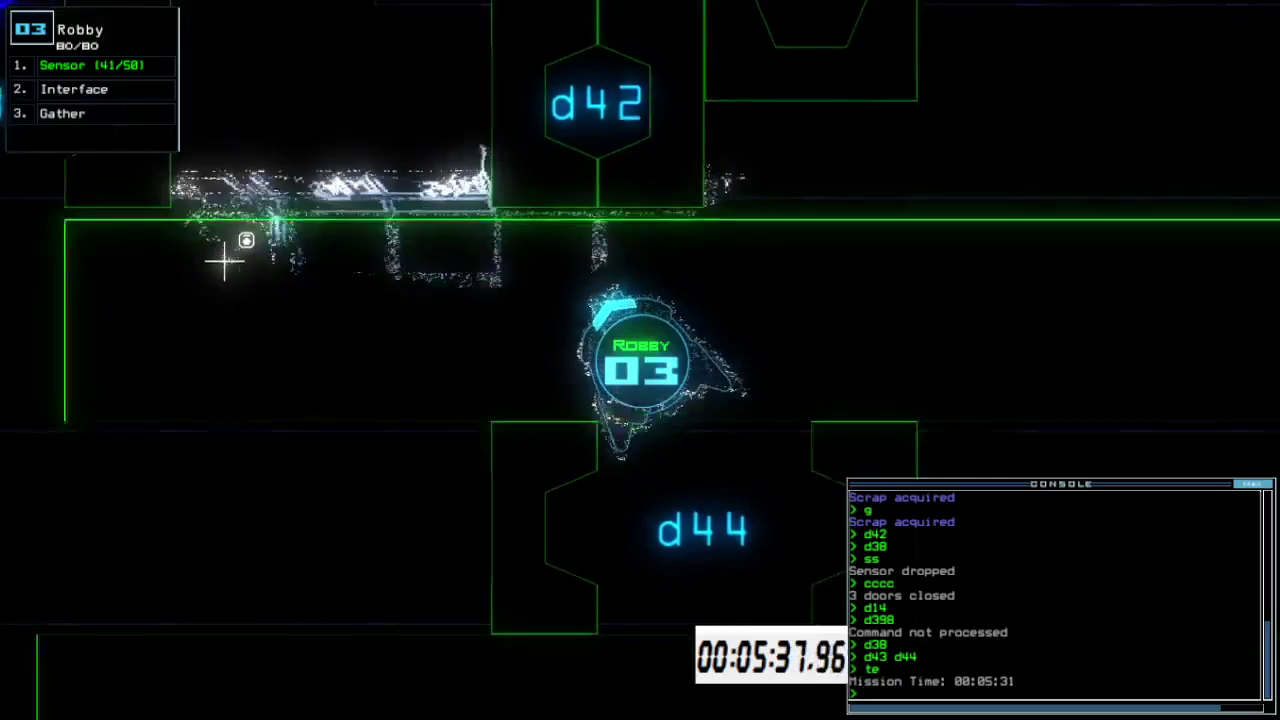
pyautogui.press('space')
pyautogui.write('d14')
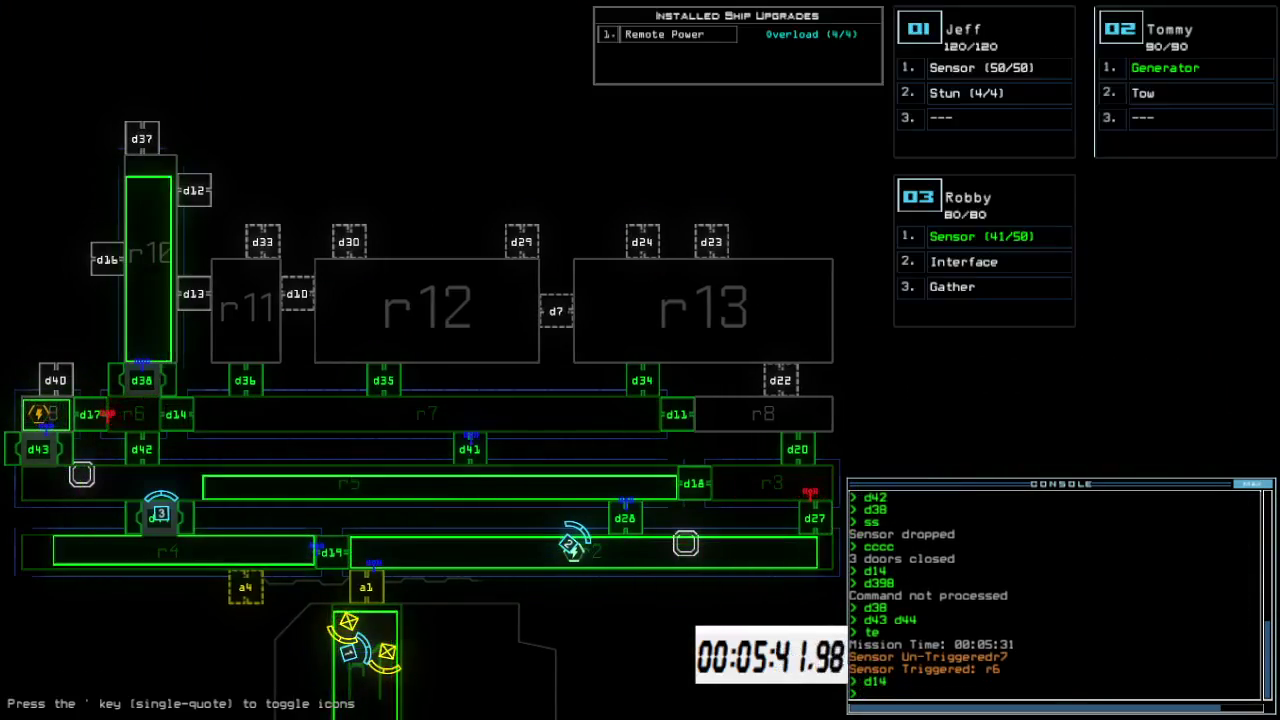
# Turn off the generator with Tommy, open then shut room r1's doors, and toggle d38 and d43
pyautogui.press('space')
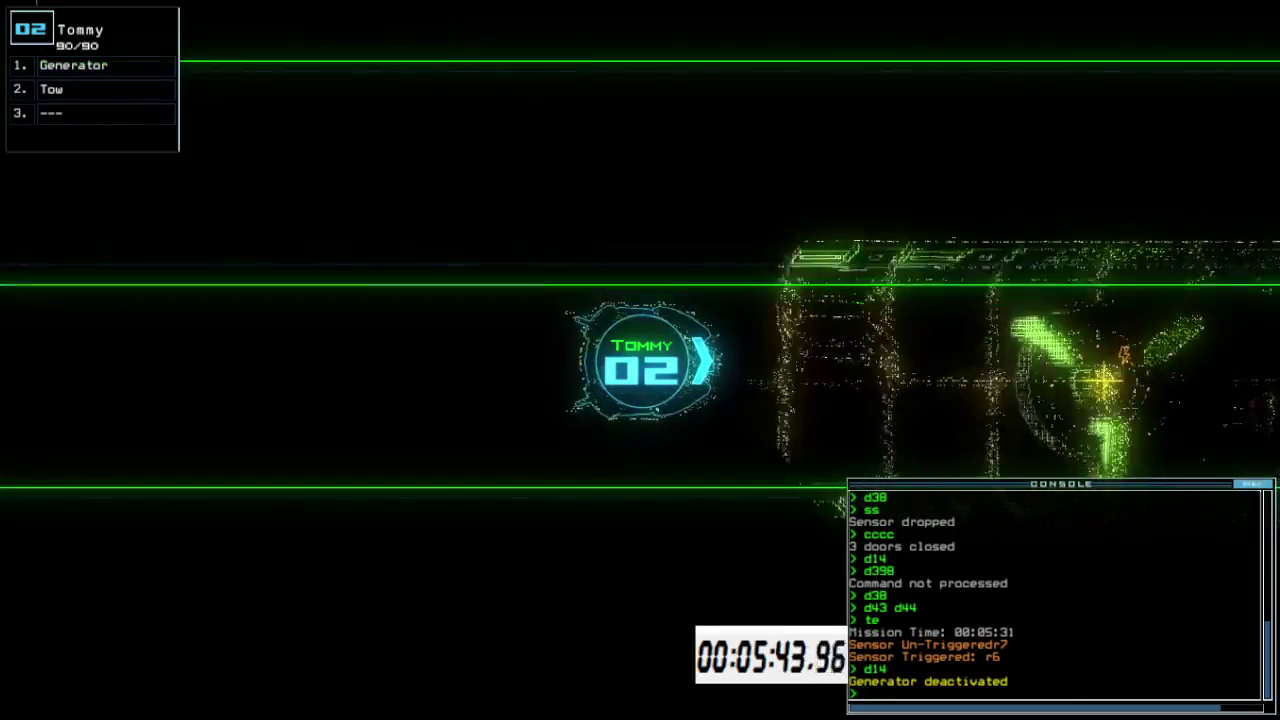
pyautogui.write('arr')
pyautogui.press('Return')
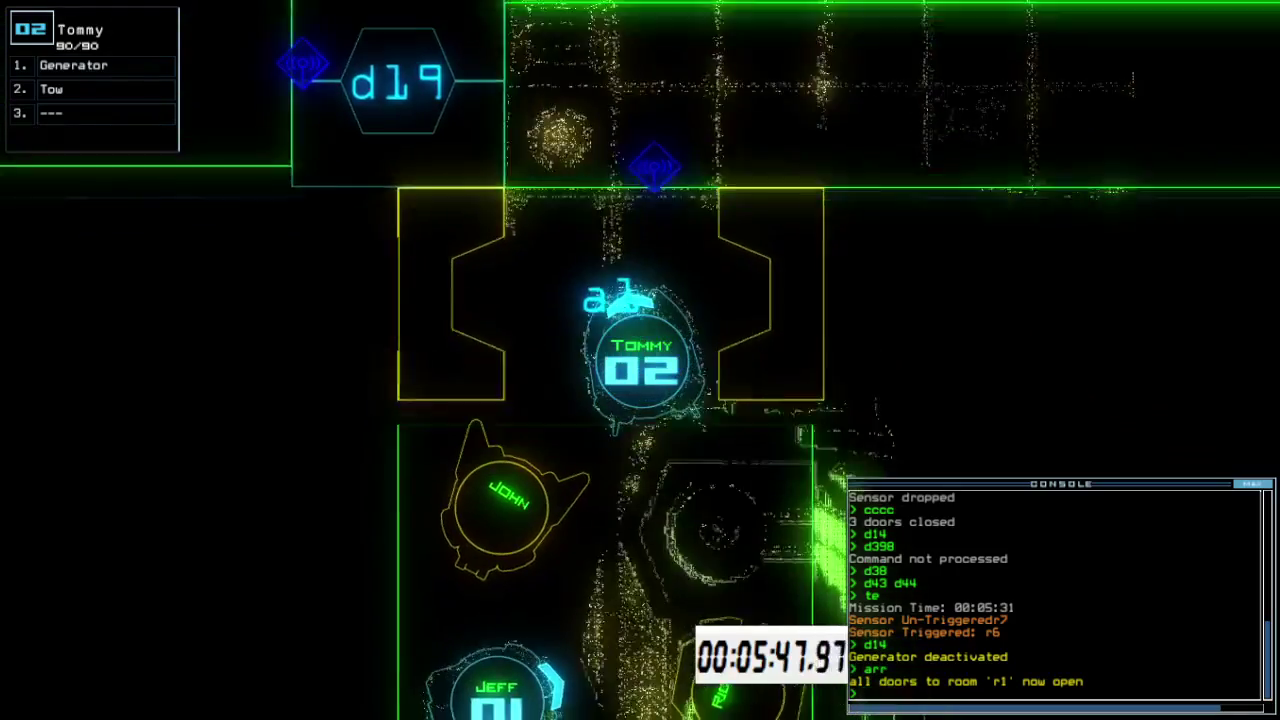
pyautogui.write('ra')
pyautogui.press('Return')
pyautogui.press('space')
pyautogui.write('r')
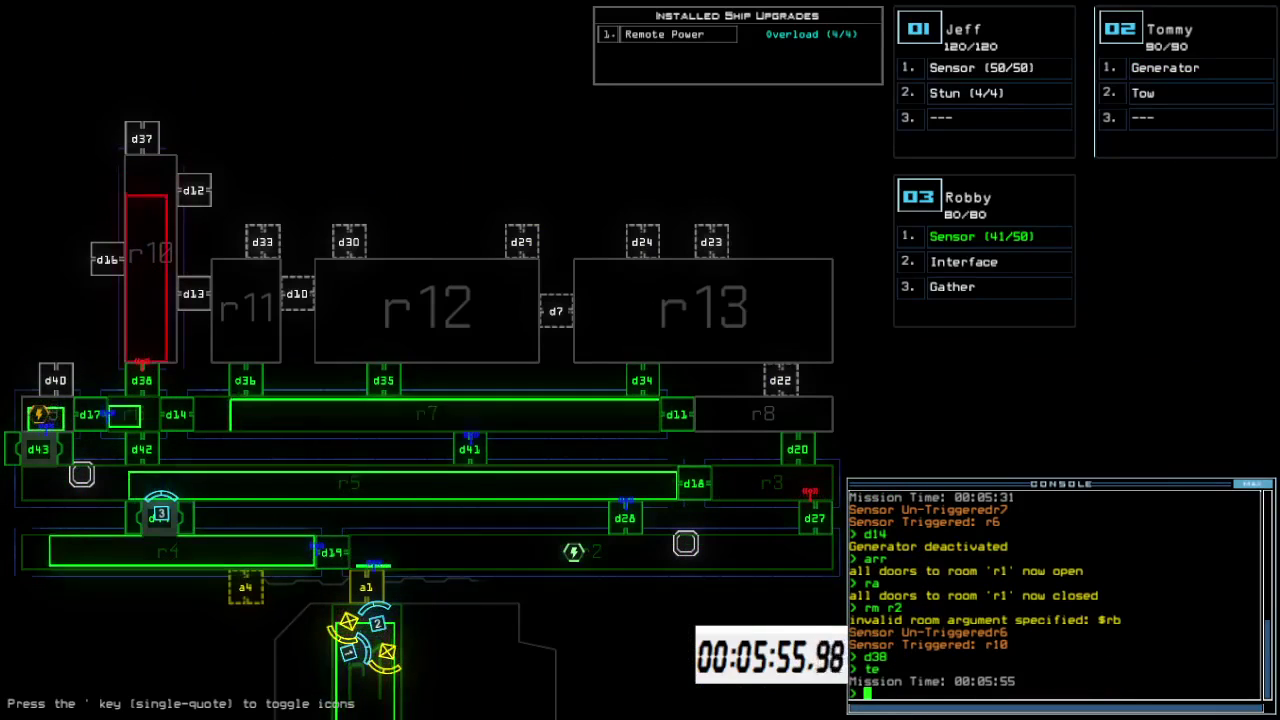
pyautogui.press('Left')
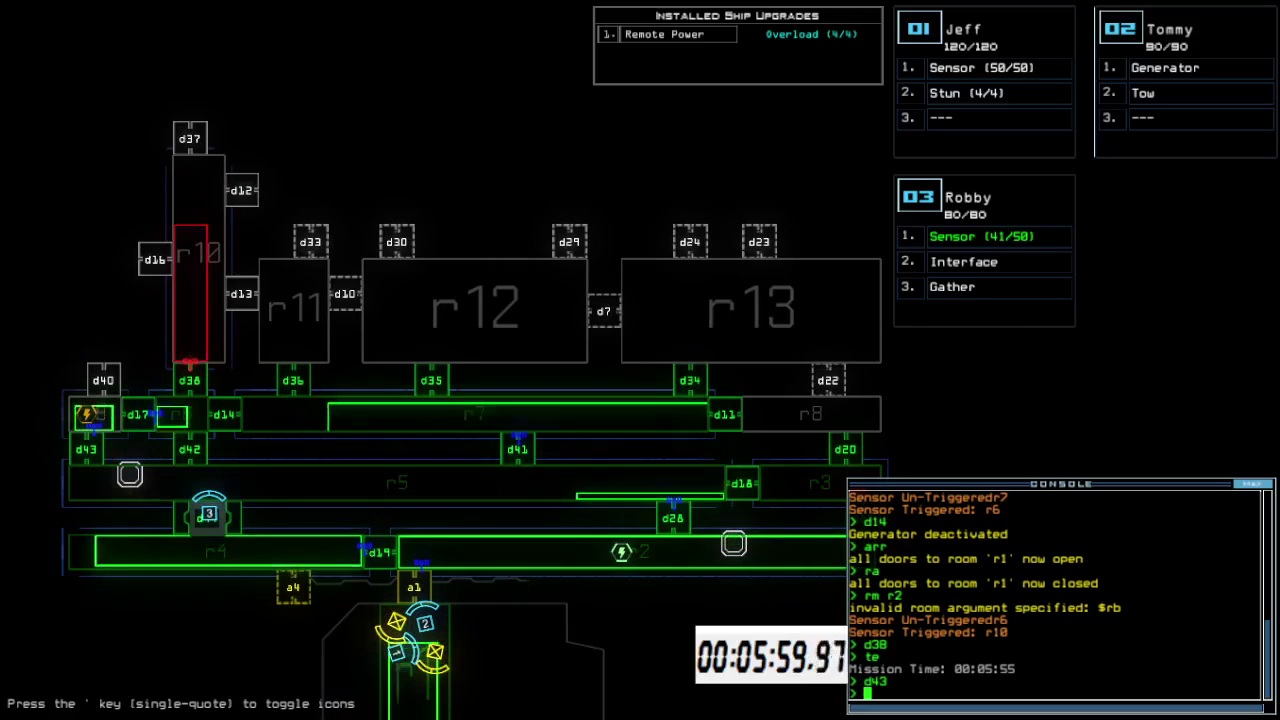
# Drive Robby to door d44 and send him through it
pyautogui.press('space')
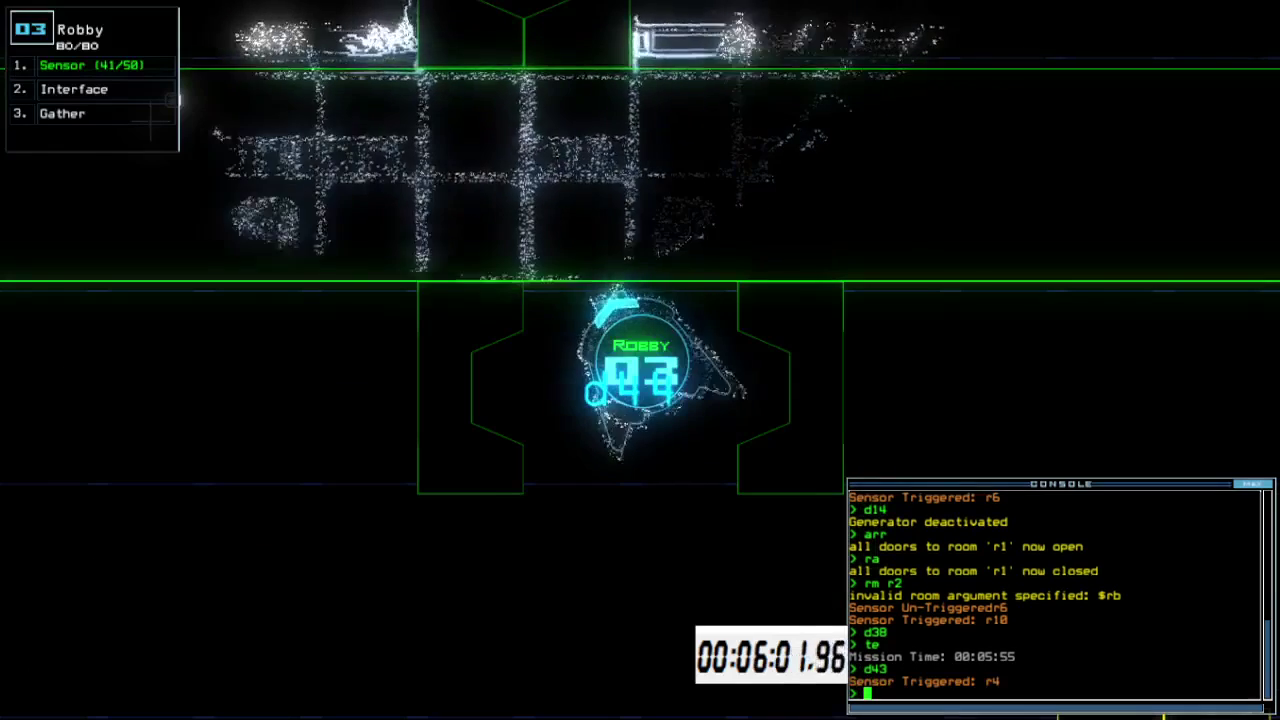
pyautogui.write('te')
pyautogui.press('Return')
pyautogui.press('w')
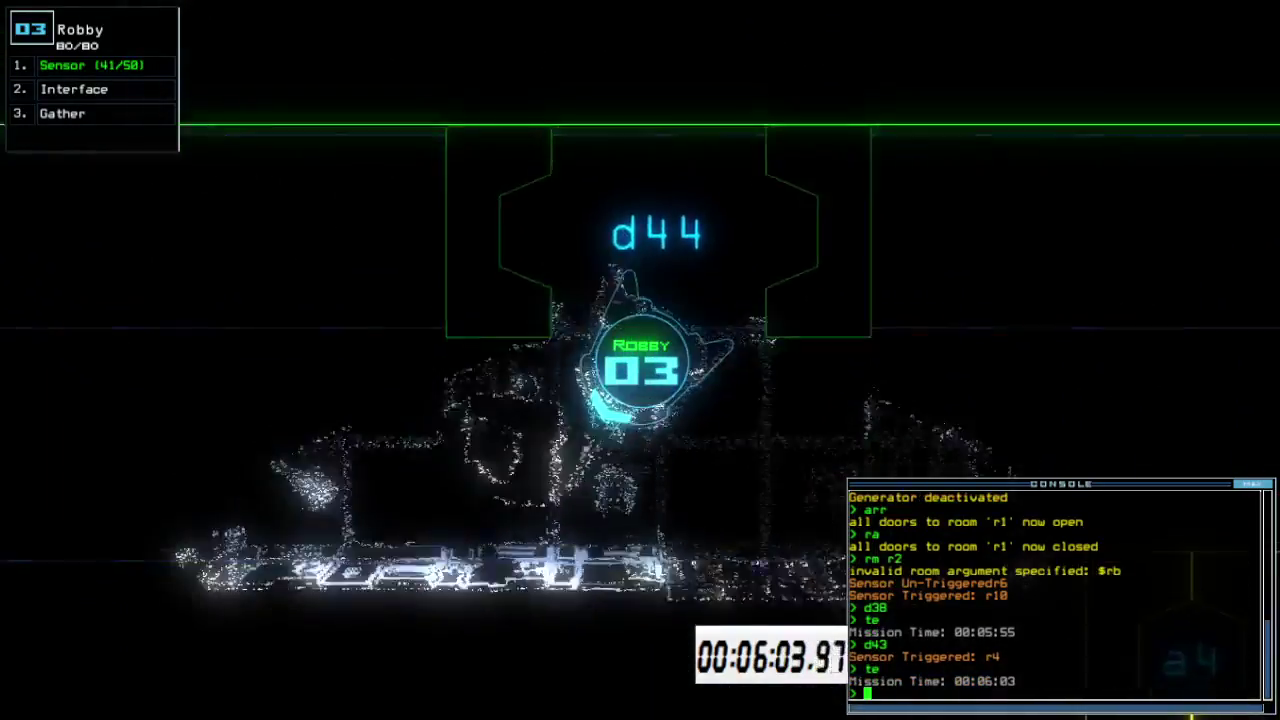
pyautogui.press('w')
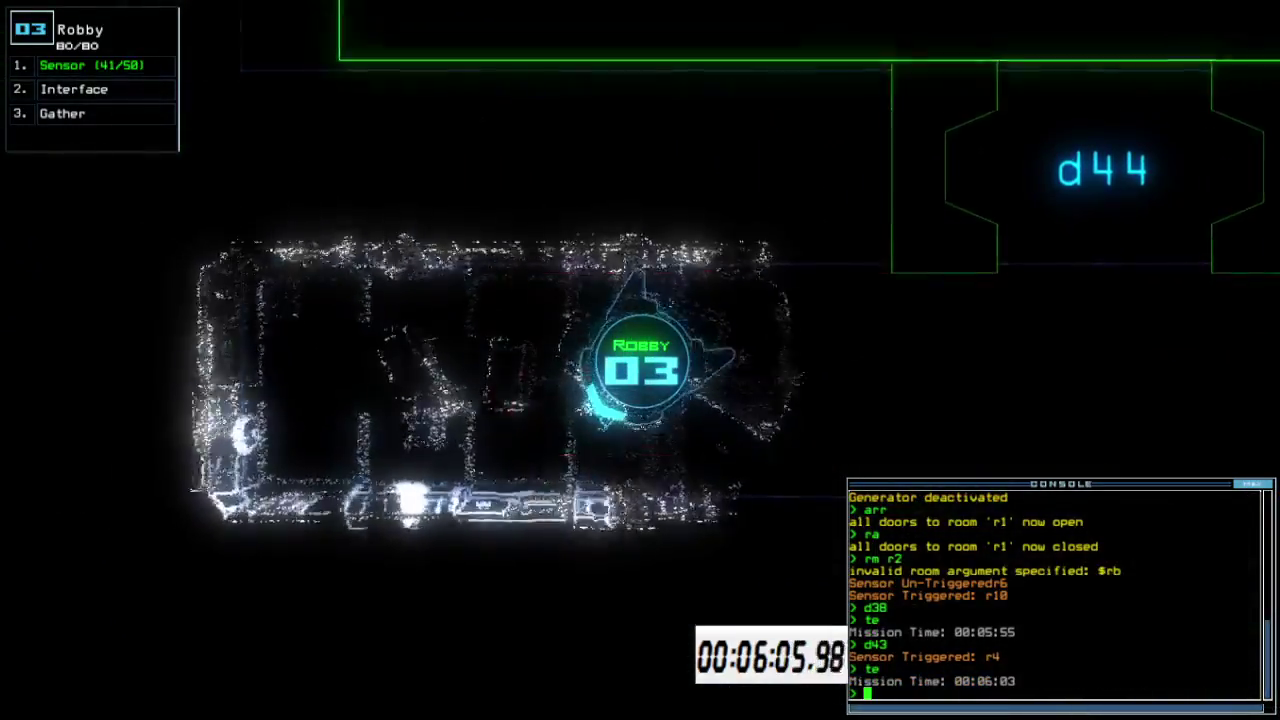
pyautogui.press('w')
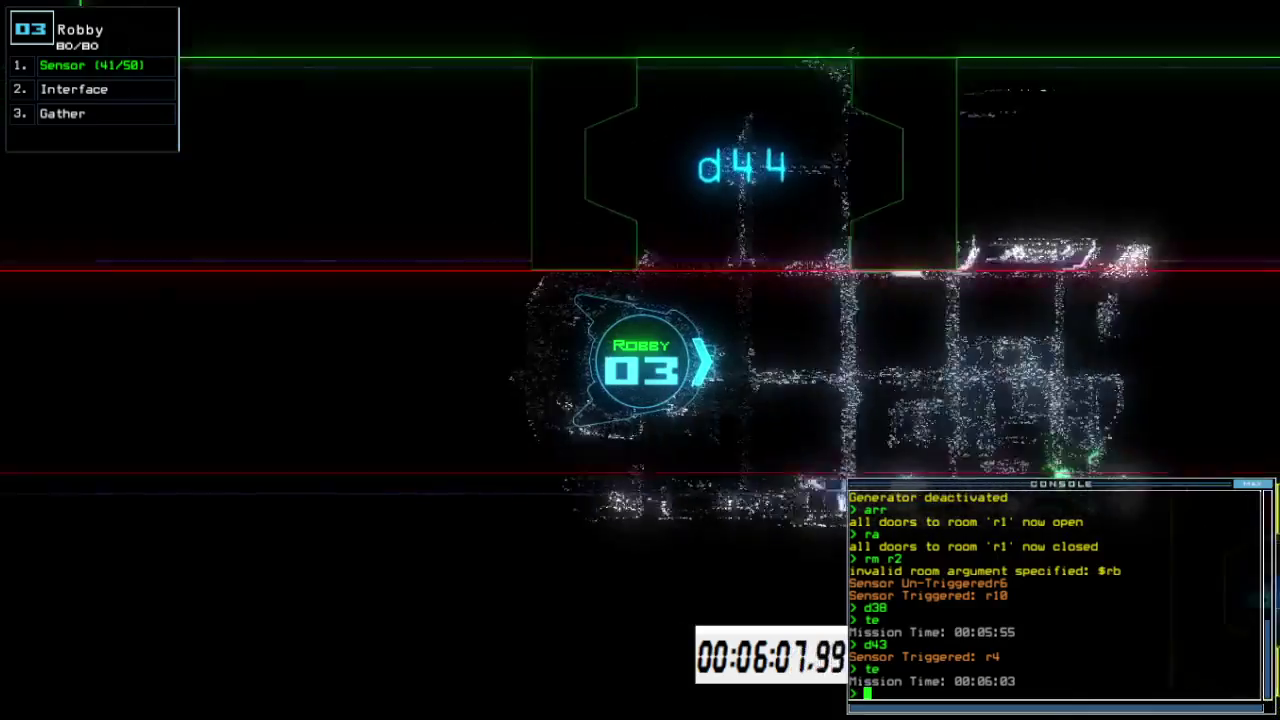
pyautogui.write('d44')
pyautogui.press('Return')
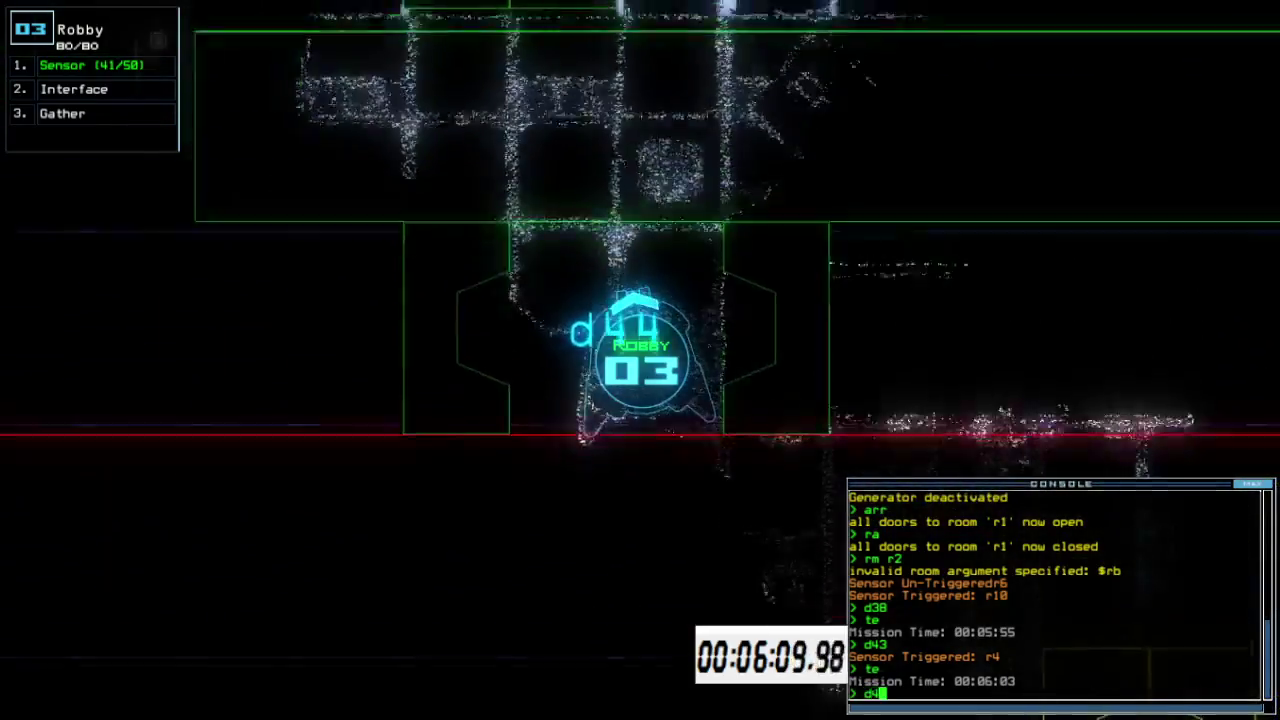
pyautogui.press('Up')
# Move Robby on past d44 and through door d41
pyautogui.press('w')
pyautogui.press('w')
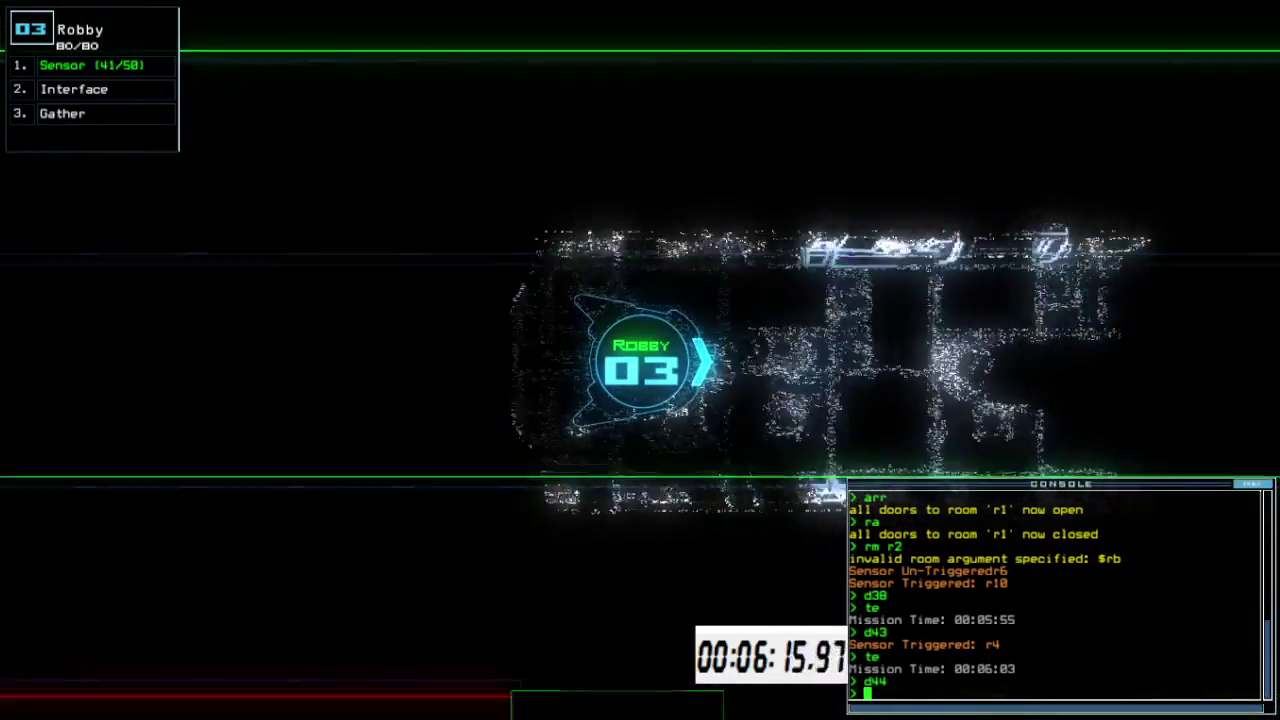
pyautogui.press('w')
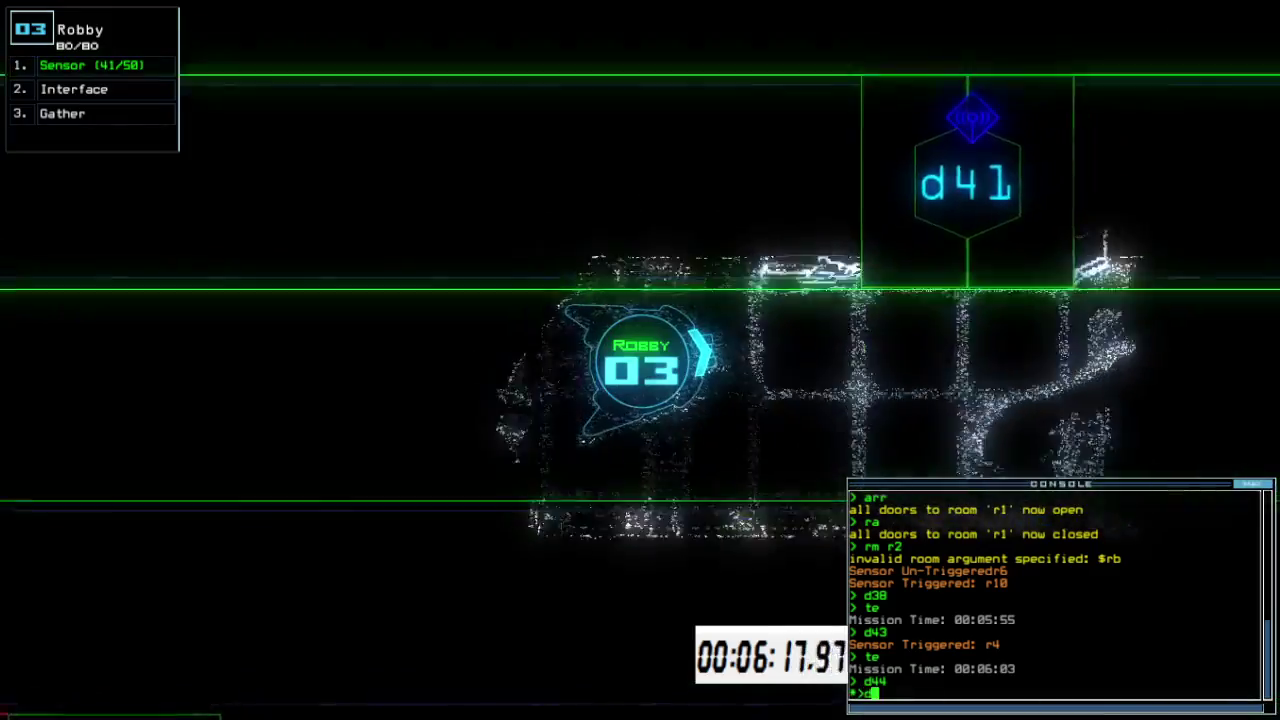
pyautogui.write('d41')
pyautogui.press('Return')
pyautogui.press('w')
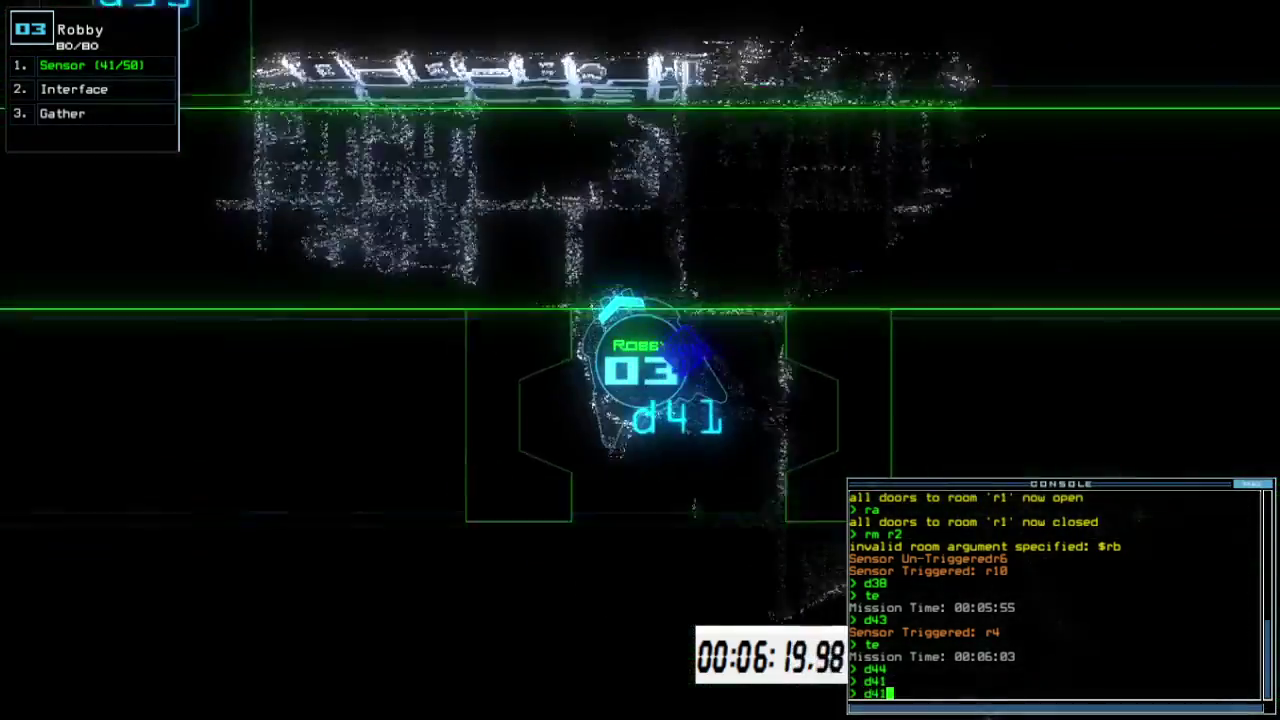
# Take Robby through door d35 and drop a sensor in the room beyond
pyautogui.press('w')
pyautogui.press('space')
pyautogui.press('space')
pyautogui.write('d35')
pyautogui.press('Return')
pyautogui.press('w')
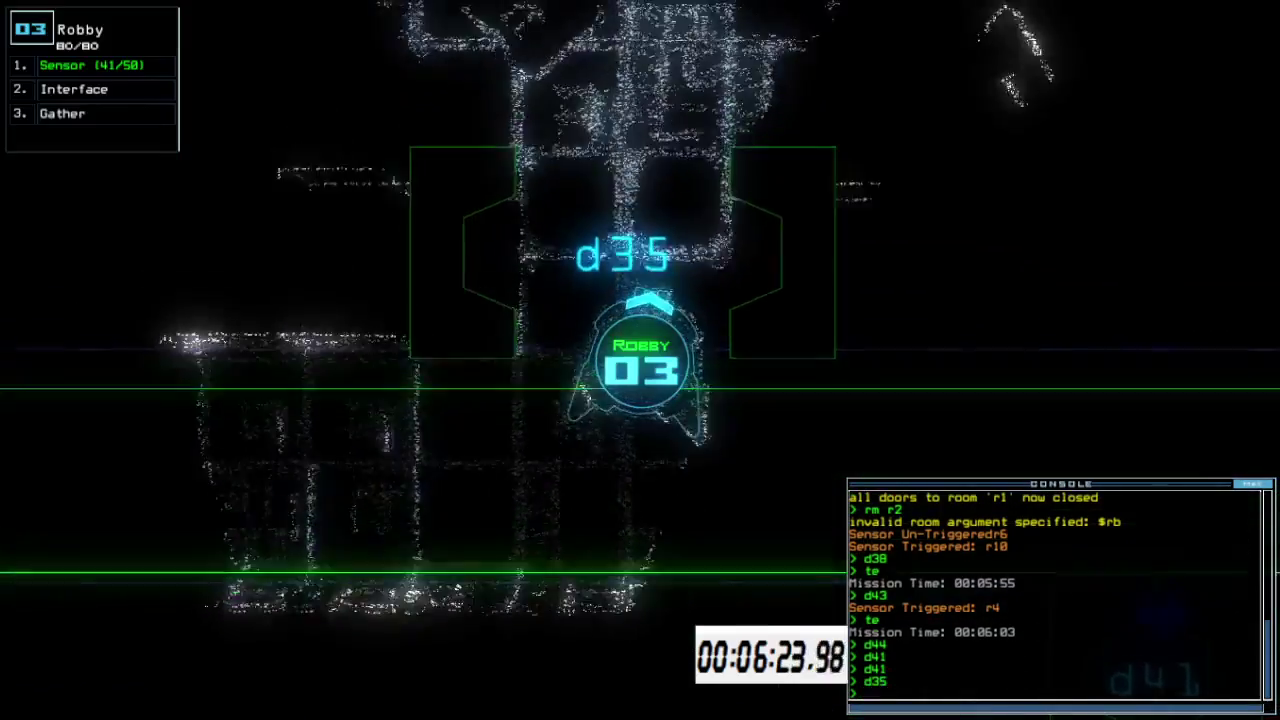
pyautogui.write('cc')
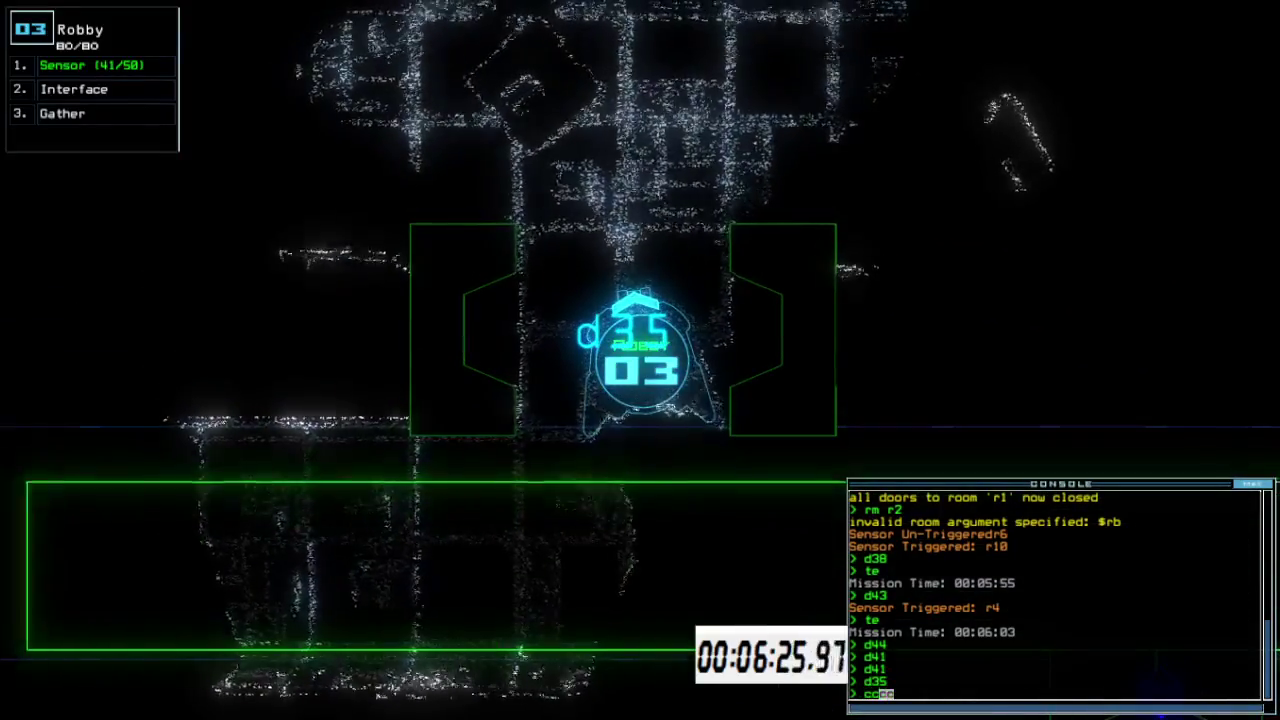
pyautogui.press('BackSpace')
pyautogui.press('BackSpace')
pyautogui.press('space')
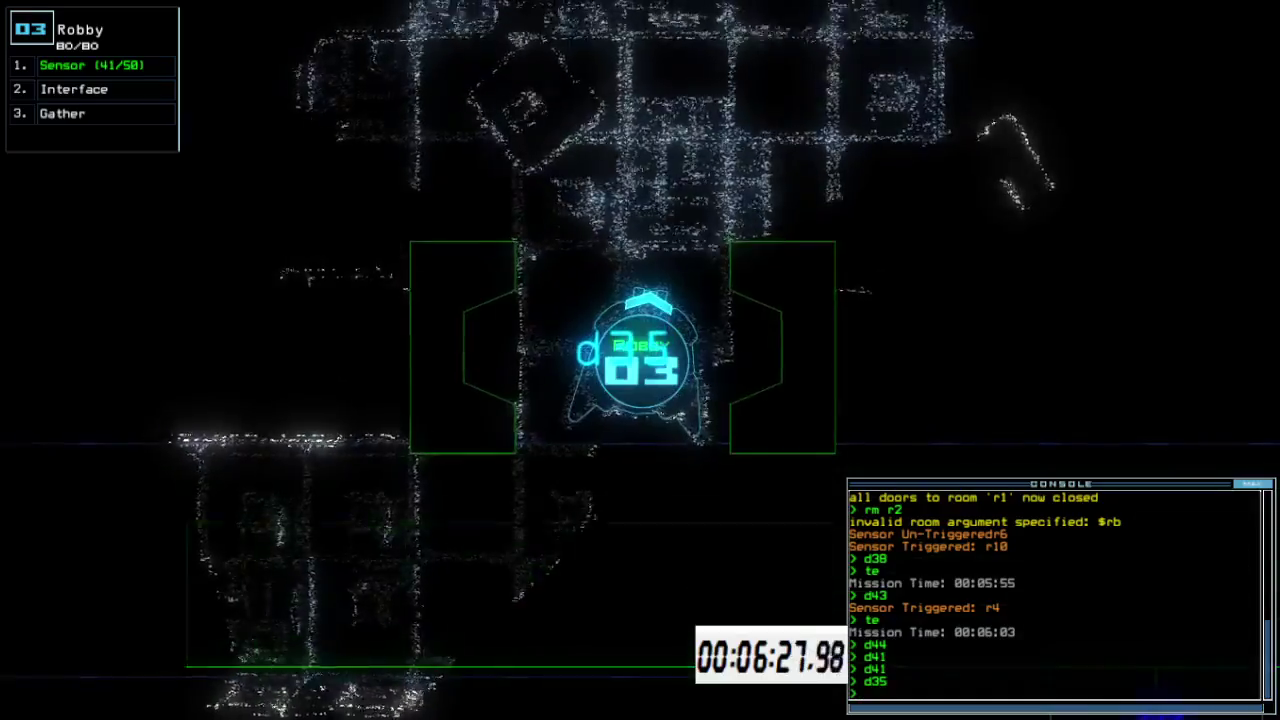
pyautogui.press('Up')
# Gather the scrap in Robby's room with g while driving him across it
pyautogui.press('1')
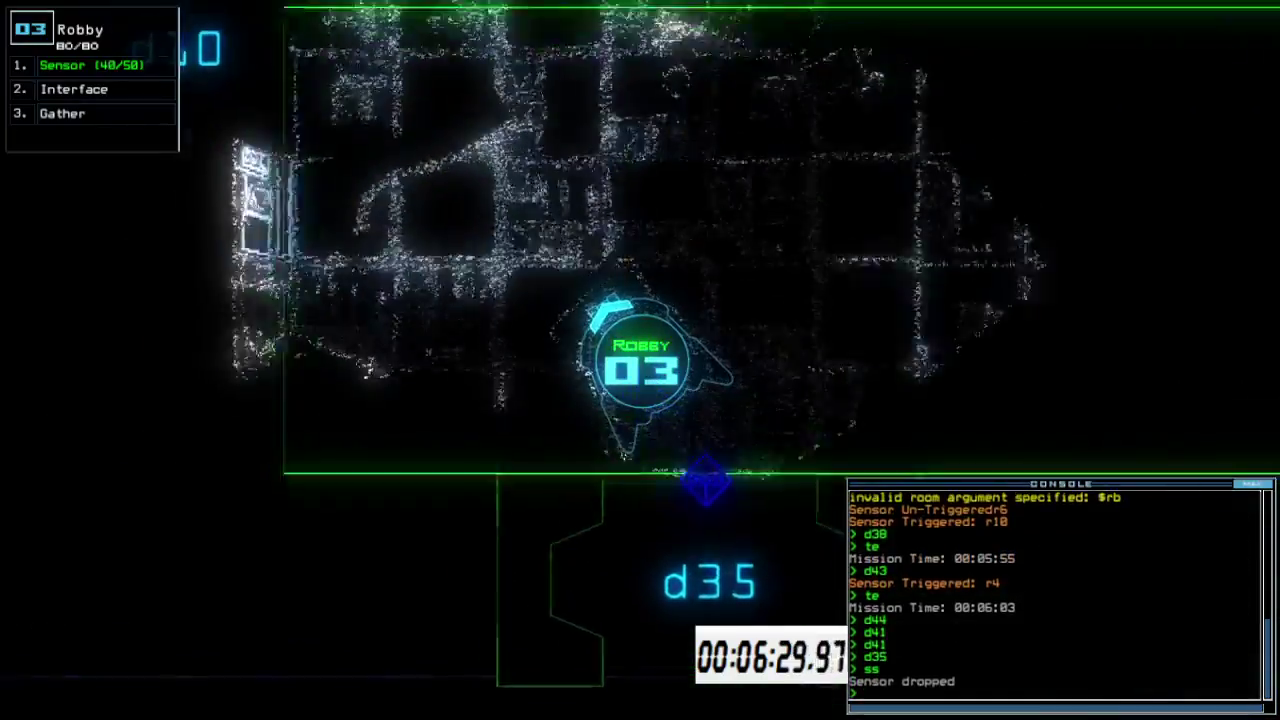
pyautogui.press('3')
pyautogui.press('Up')
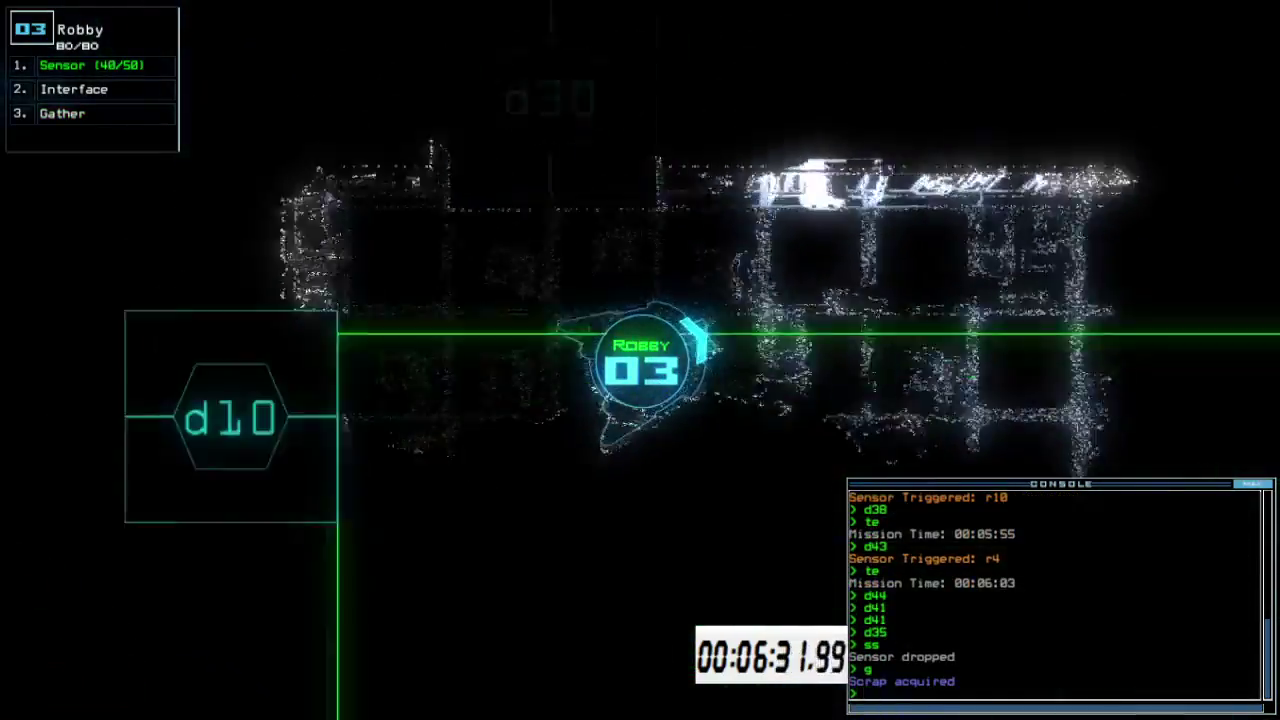
pyautogui.press('Right')
pyautogui.press('Up')
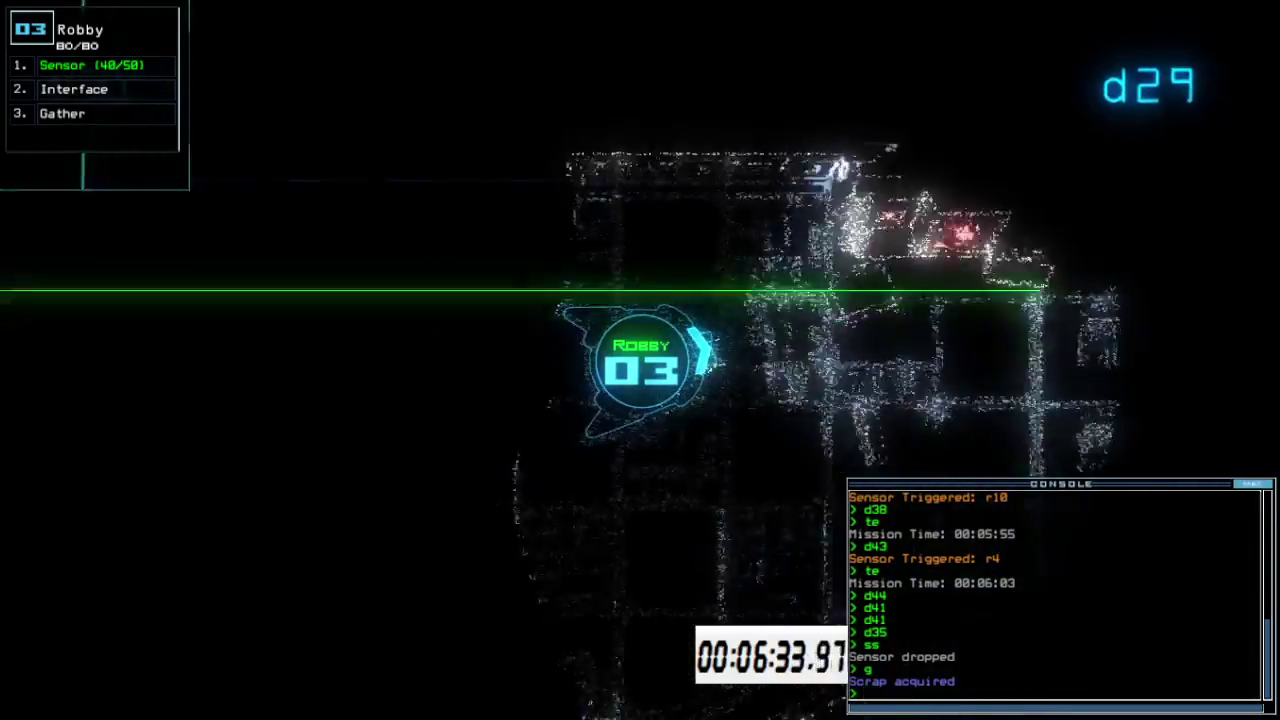
# From the overview map, run rm r2 r9 and arr to open all doors into room r1
pyautogui.press('Up')
pyautogui.press('Left')
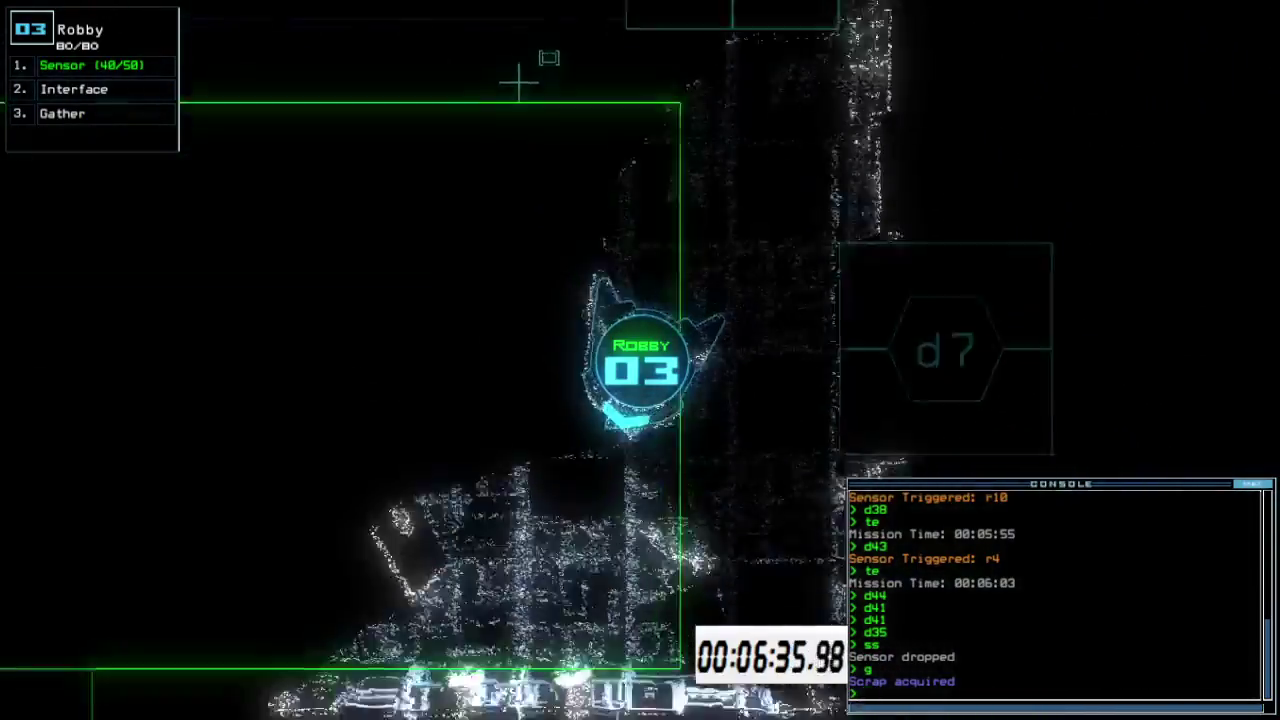
pyautogui.press('space')
pyautogui.write('rm r2 r9')
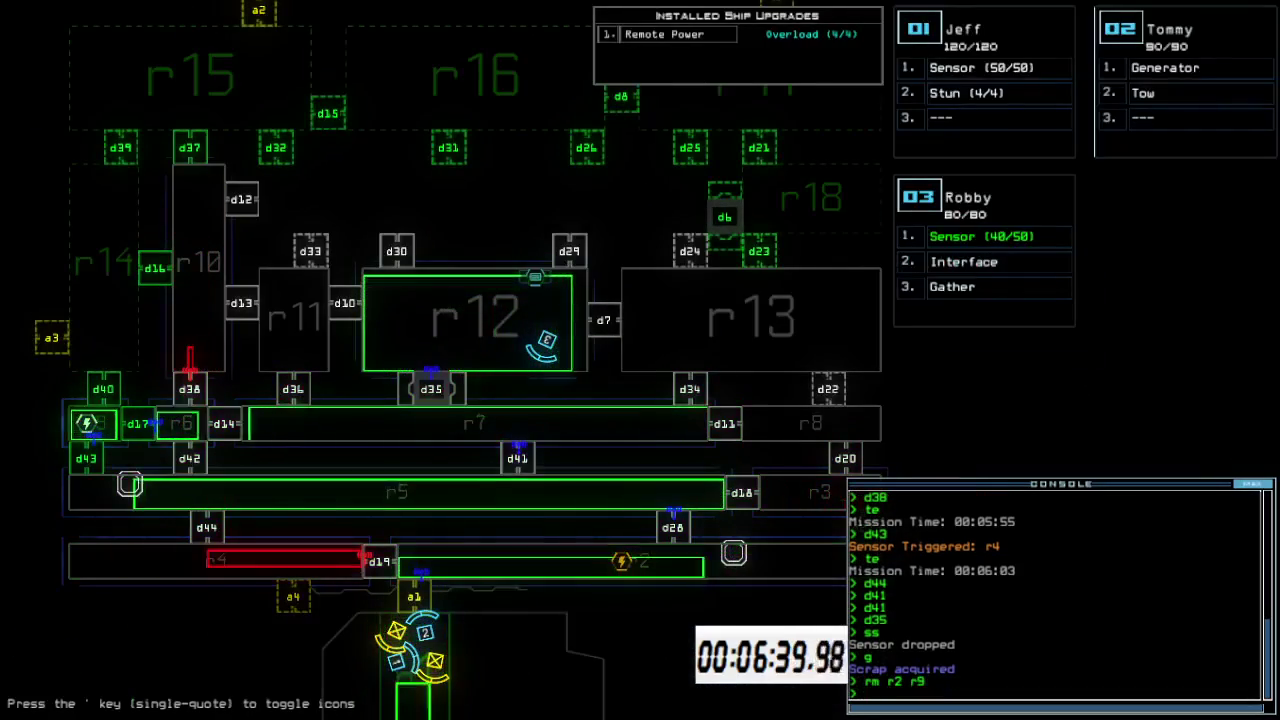
pyautogui.press('space')
pyautogui.press('space')
# Close the door next to Robby and send him through door d35
pyautogui.press('Right')
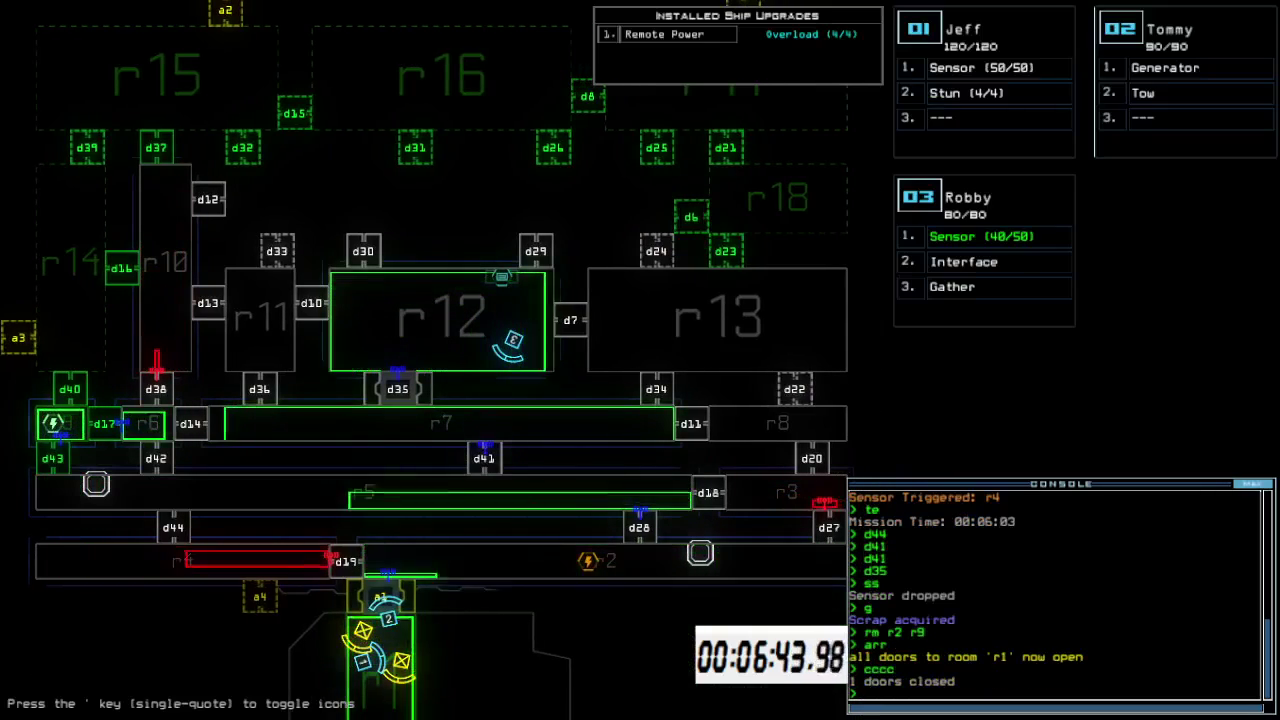
pyautogui.press('space')
pyautogui.press('space')
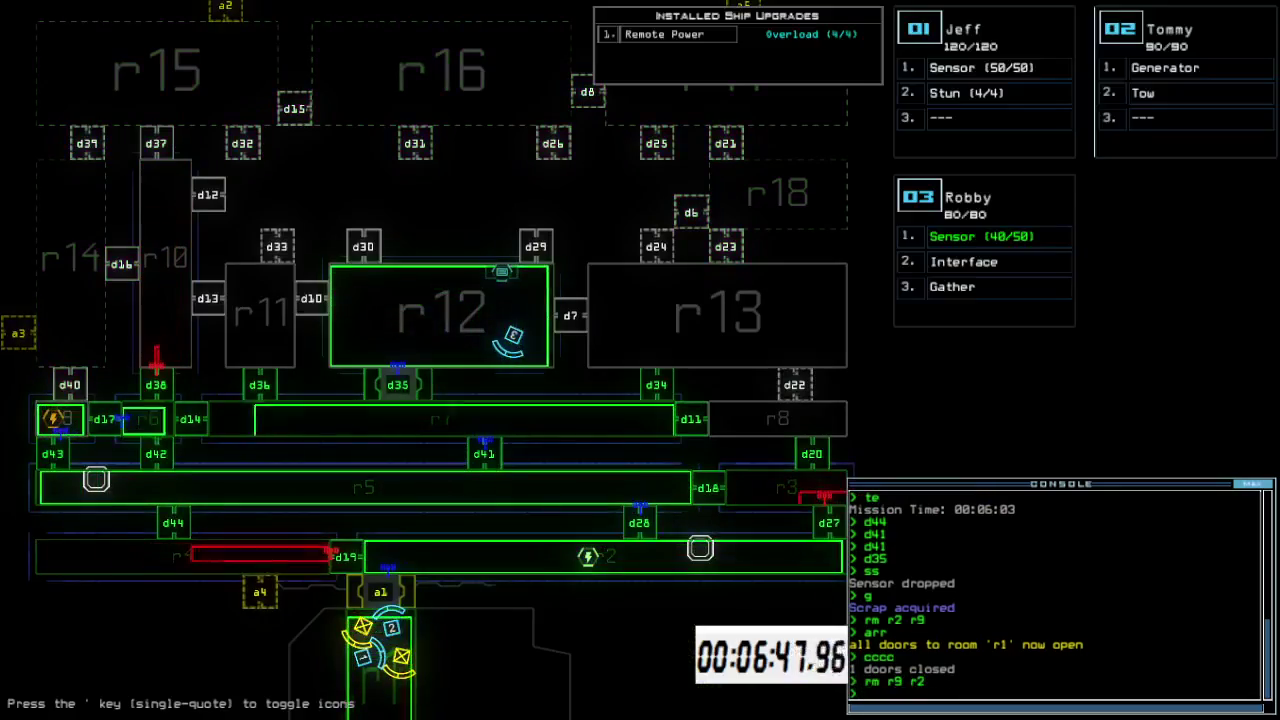
pyautogui.press('space')
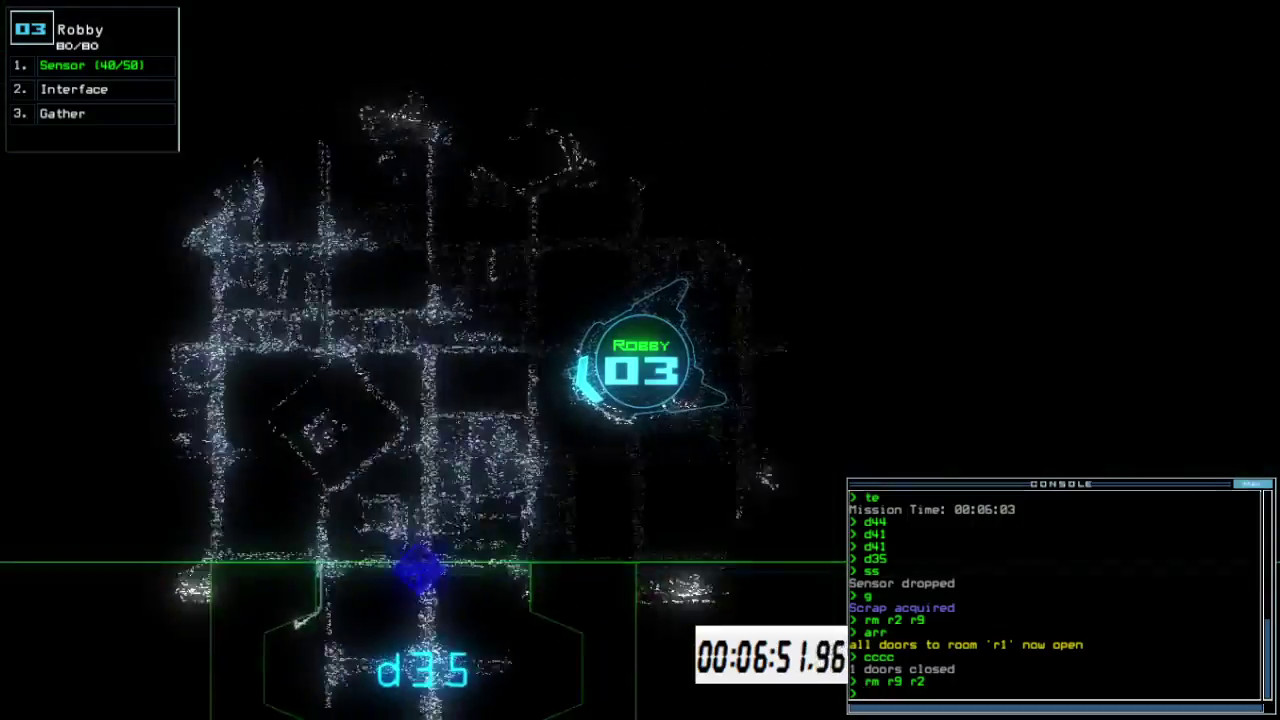
pyautogui.write('d35')
pyautogui.press('Return')
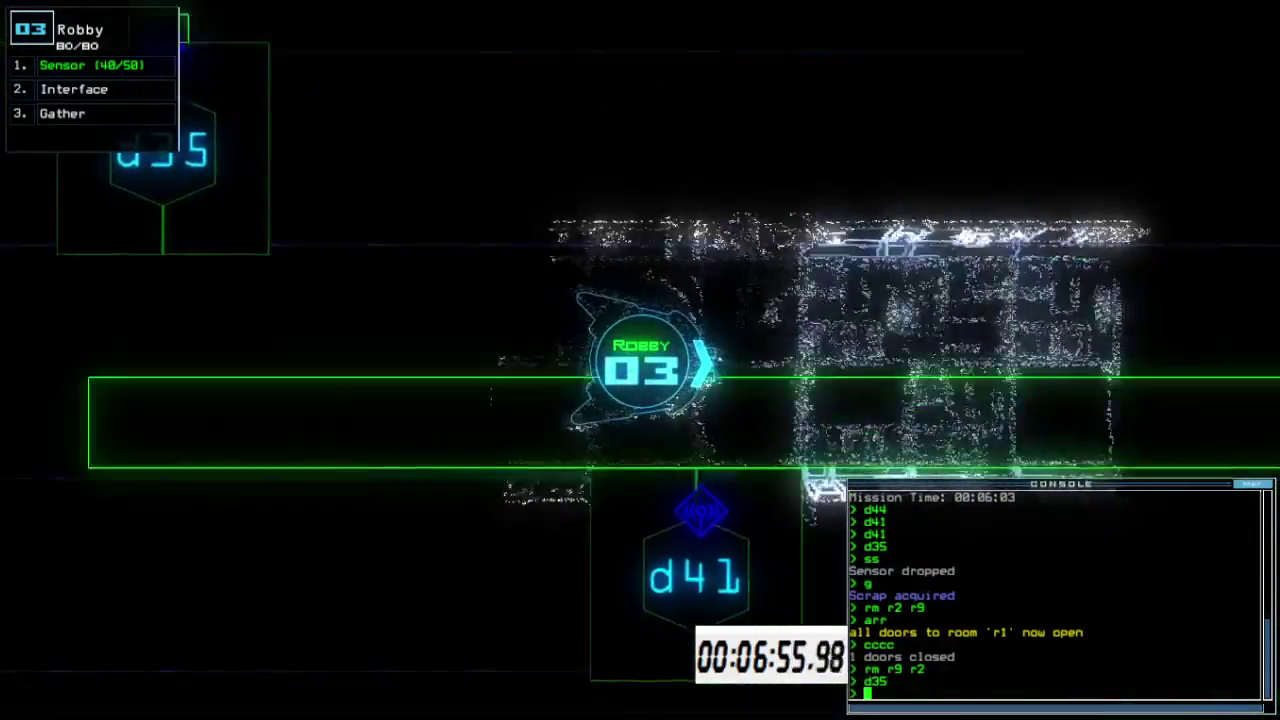
pyautogui.write('t')
# Take Robby through d11 and drop a sensor in the room beyond
pyautogui.press('Return')
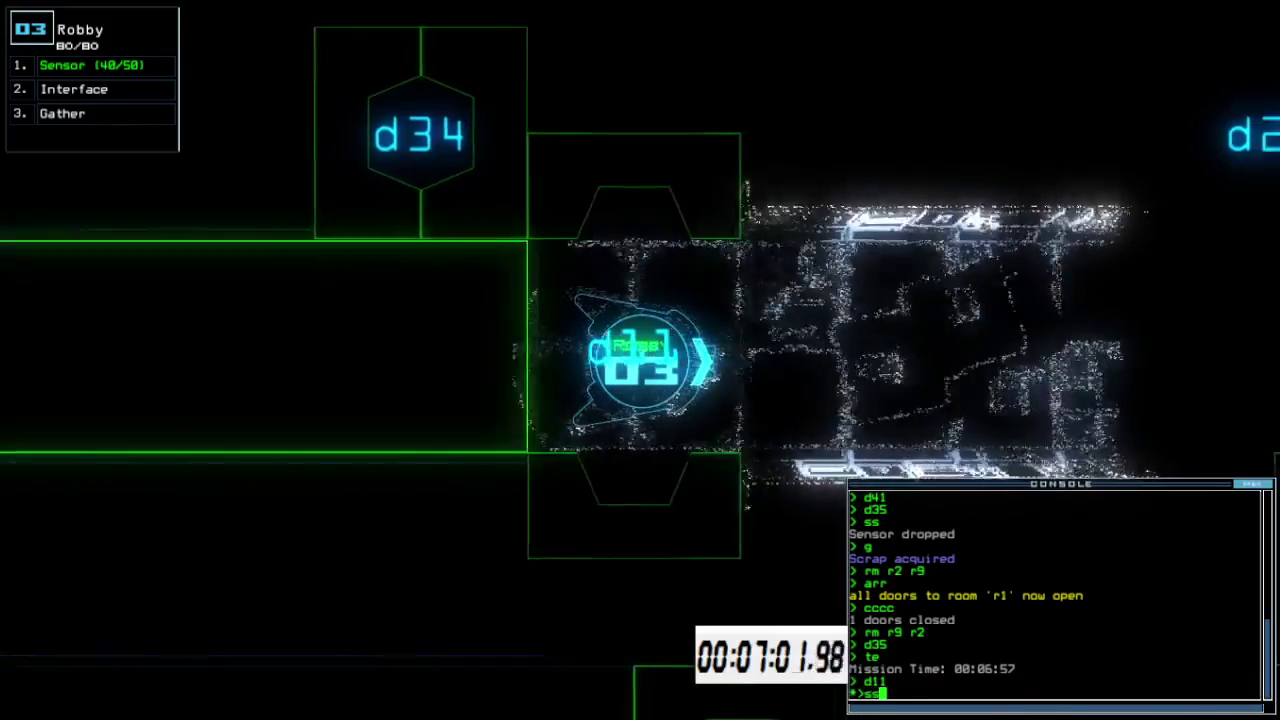
pyautogui.press('Return')
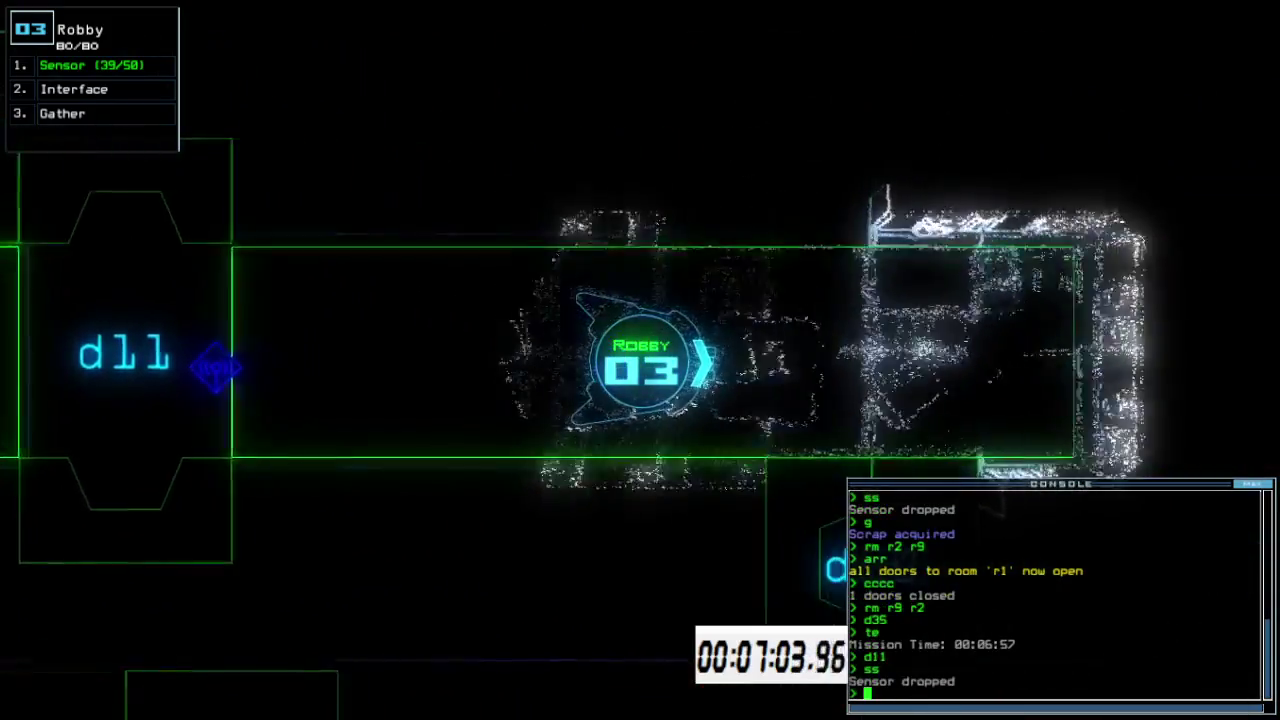
pyautogui.press('`')
pyautogui.press('`')
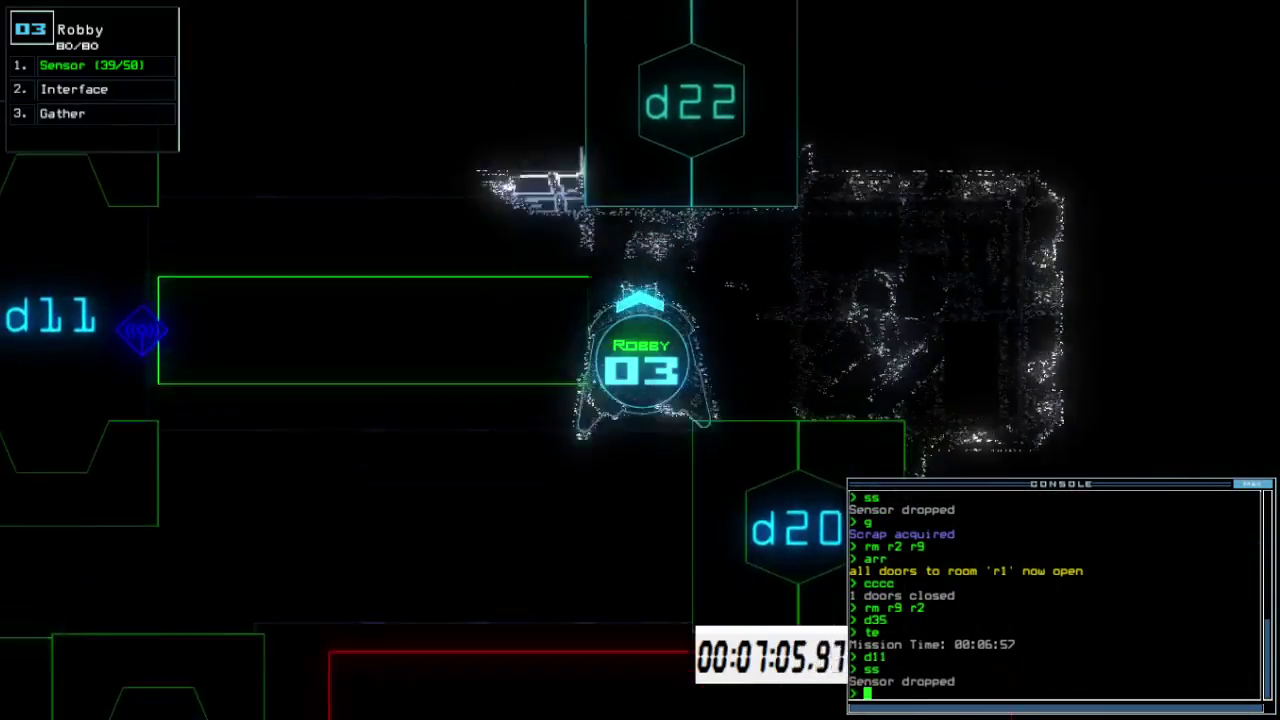
pyautogui.write('d11 d34')
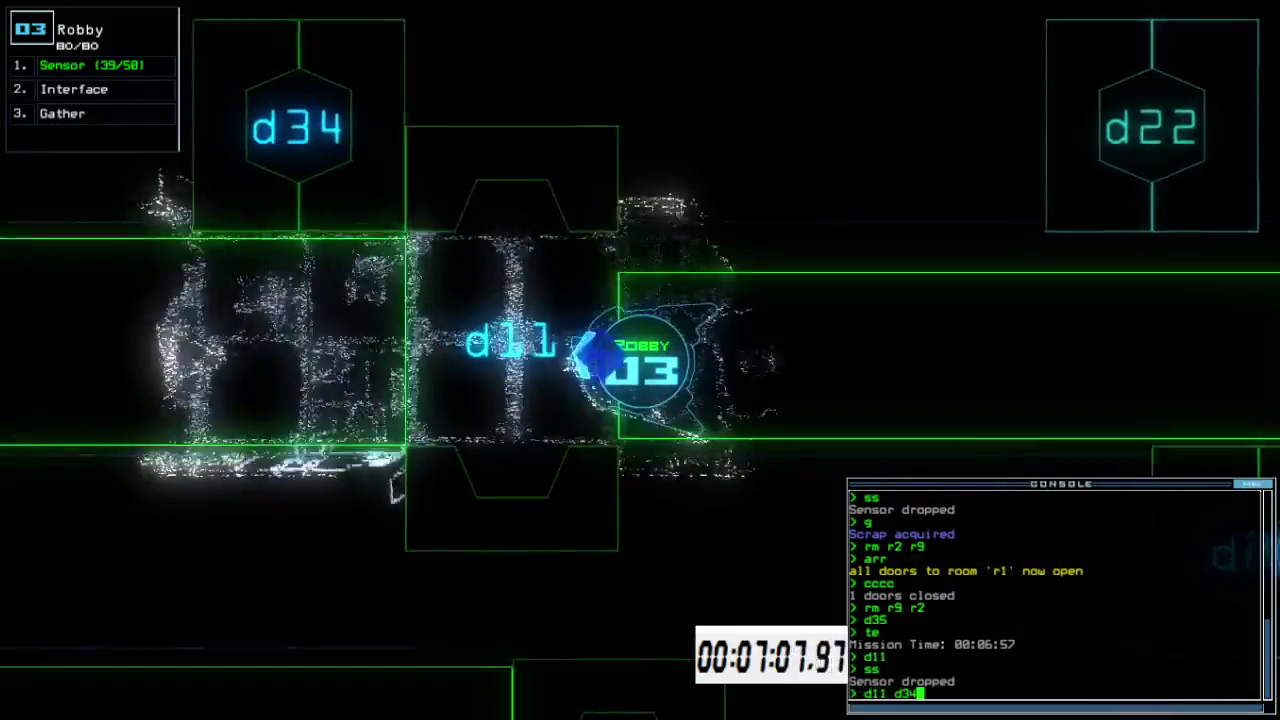
# Send Robby through d11 and d34, drop a sensor, then return through d34
pyautogui.press('Return')
pyautogui.write('ss')
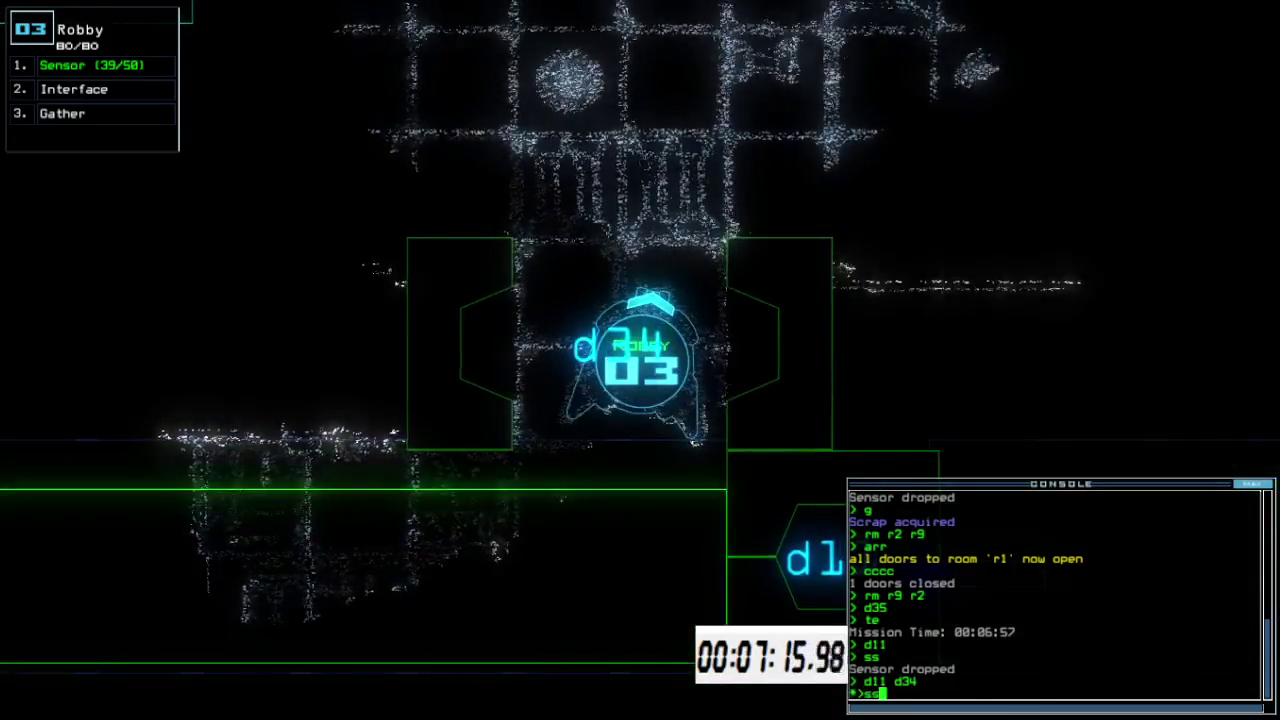
pyautogui.press('Return')
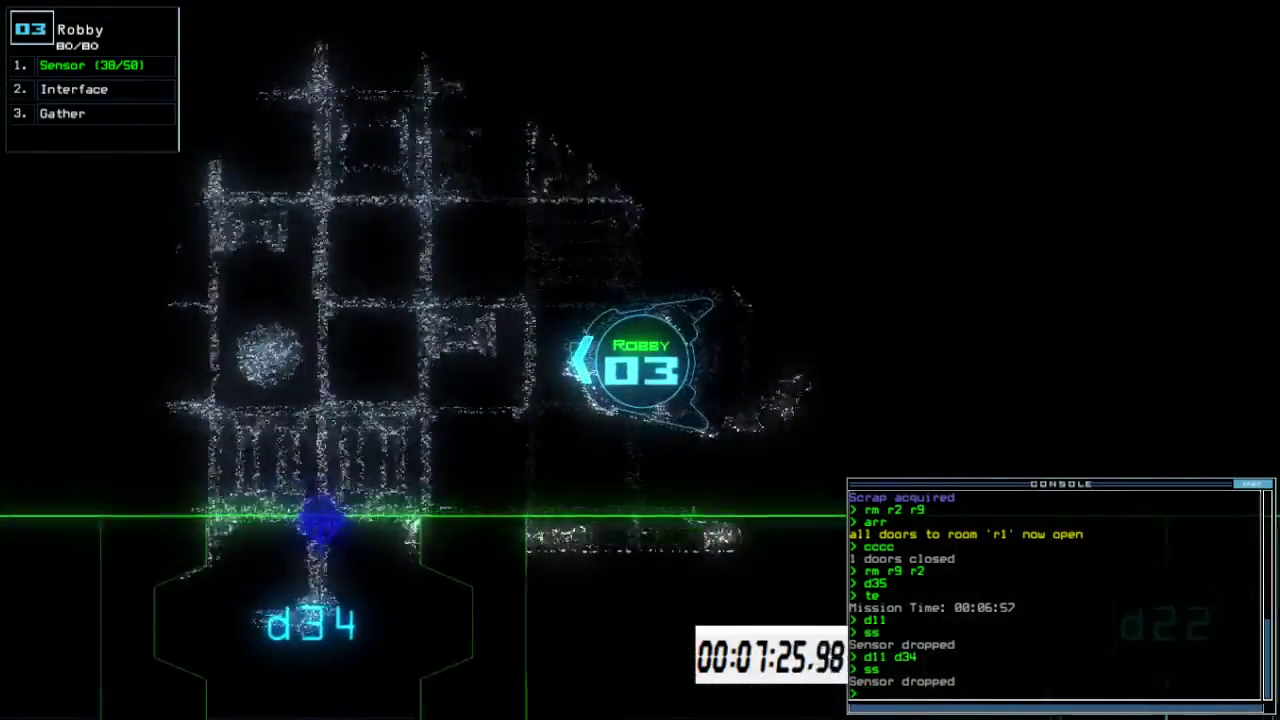
pyautogui.write('d34')
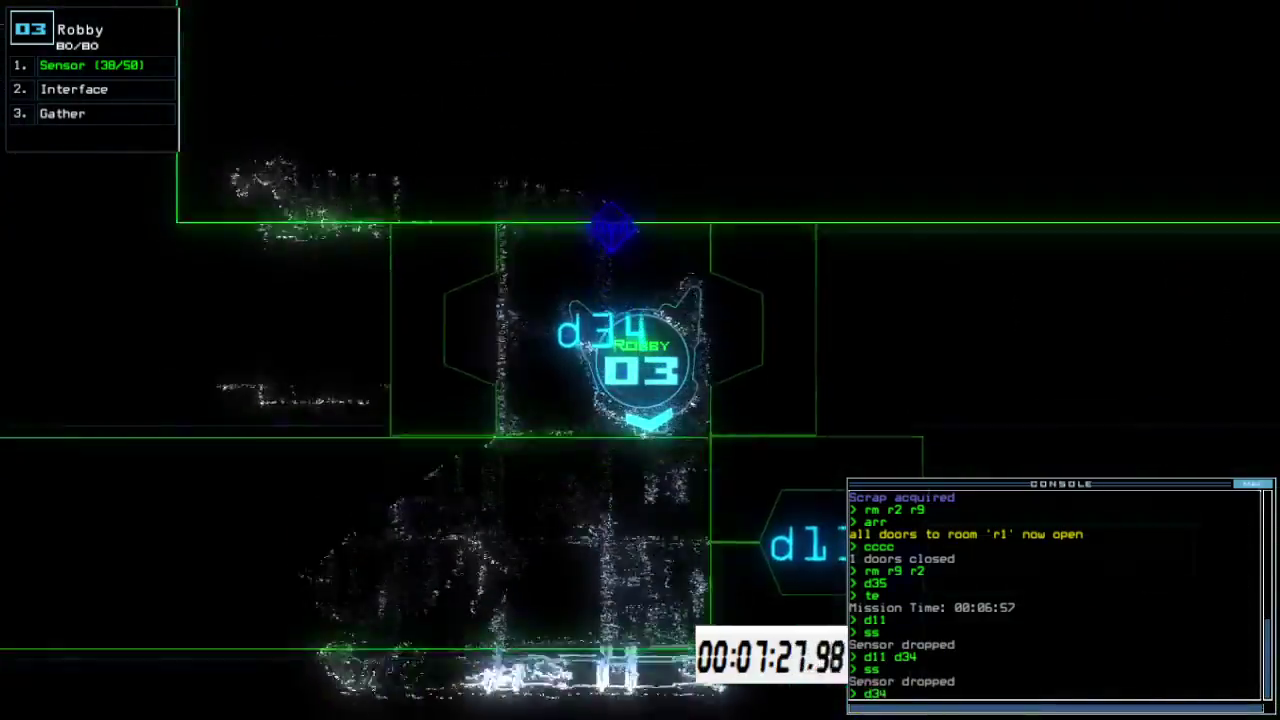
pyautogui.press('Return')
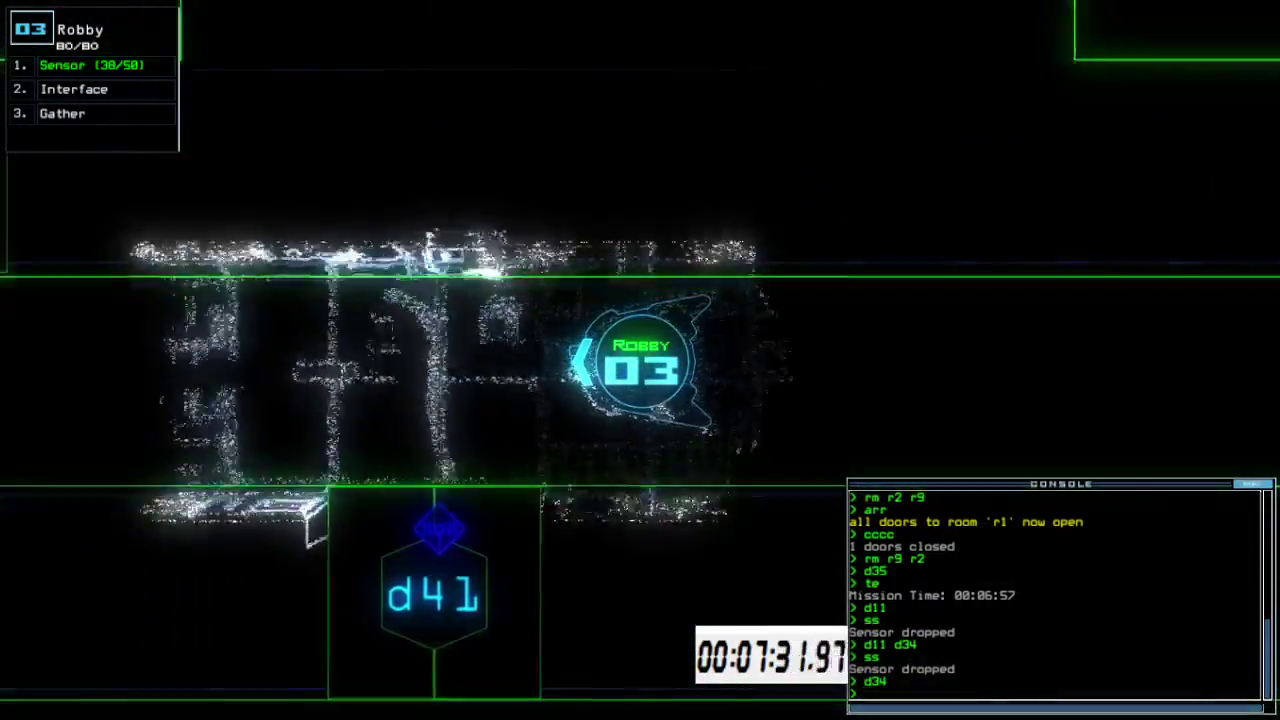
pyautogui.press('space')
pyautogui.write('rm r9 r2')
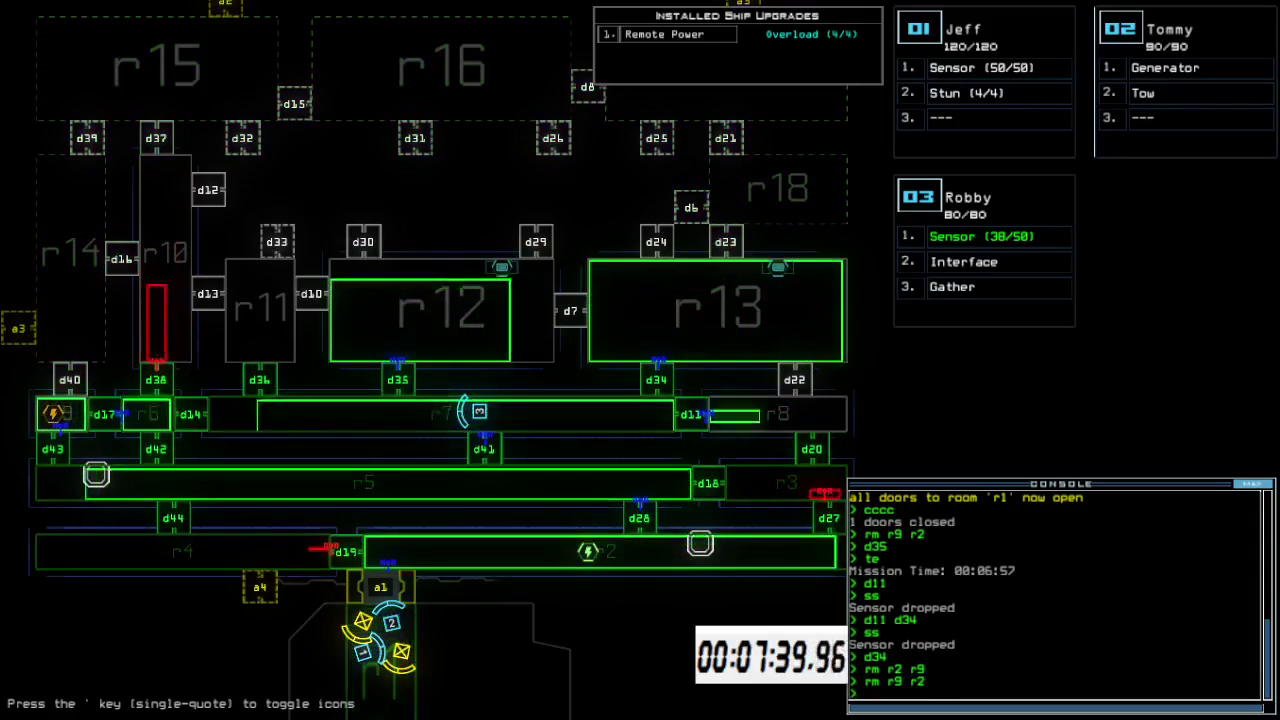
# Bring Robby back through doors d41 and d28 and close the door behind him
pyautogui.press('space')
pyautogui.write('41')
pyautogui.press('Return')
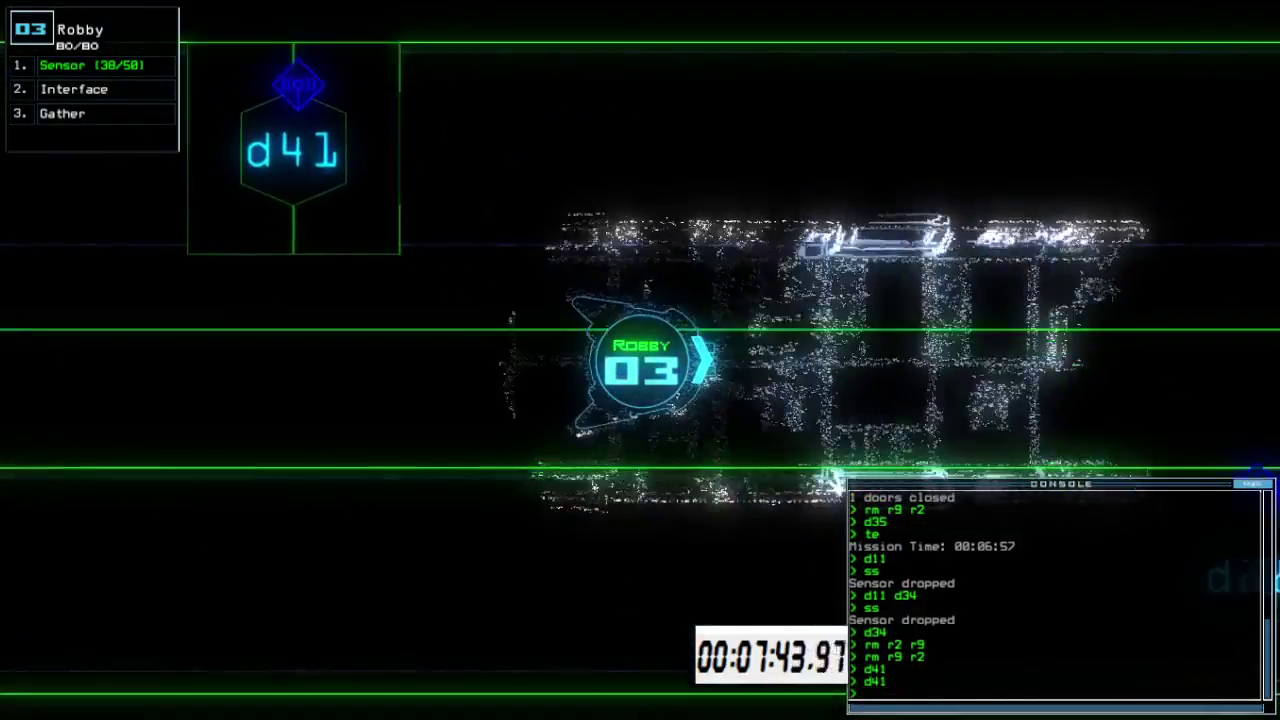
pyautogui.write('d28')
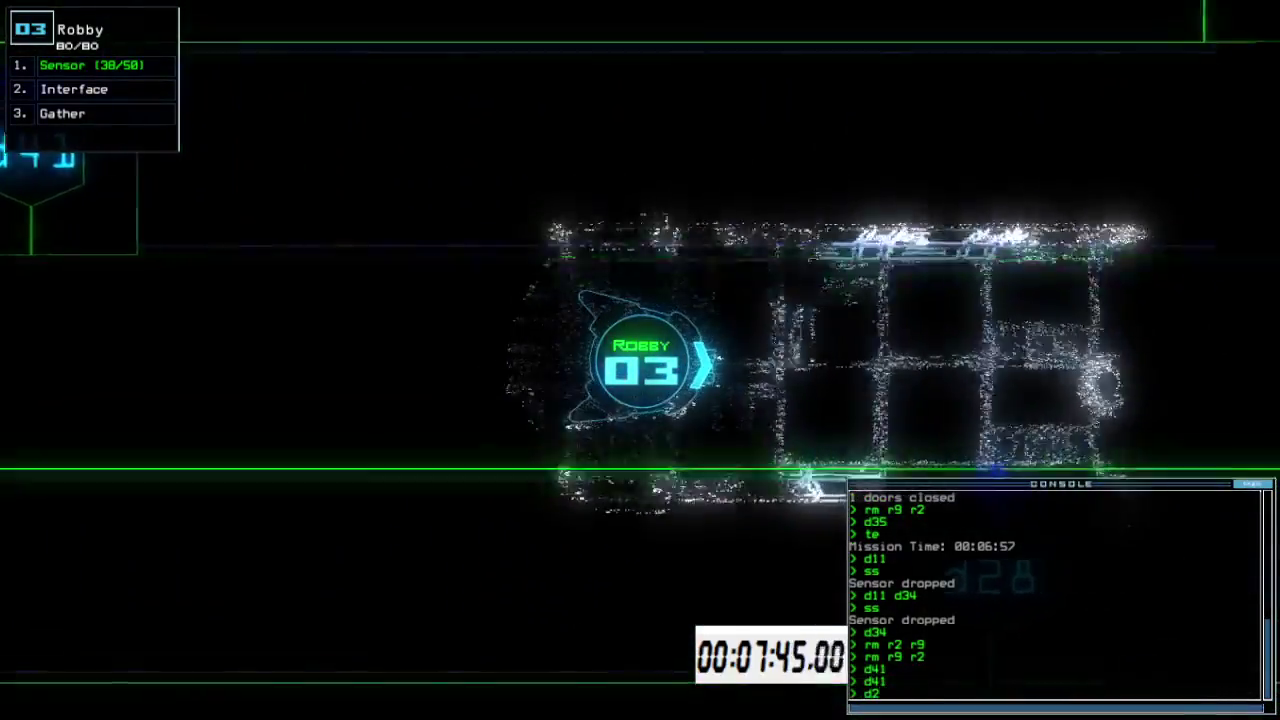
pyautogui.press('Return')
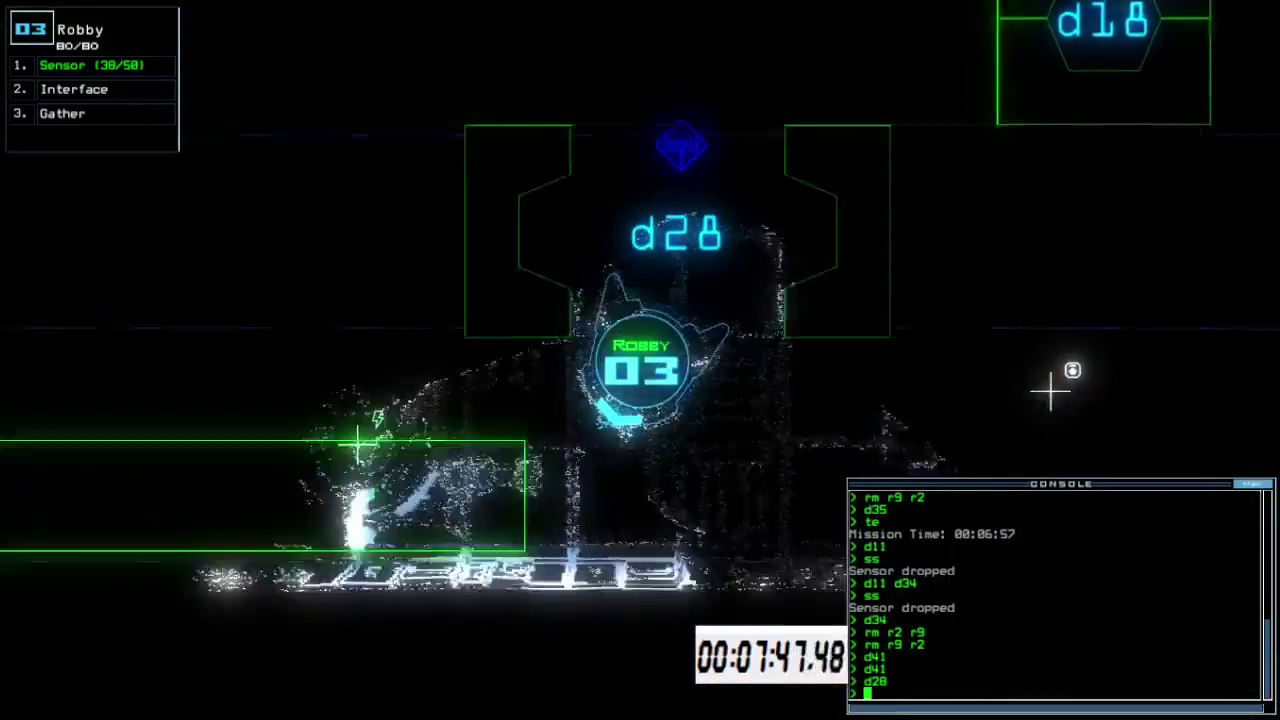
pyautogui.write('cccc')
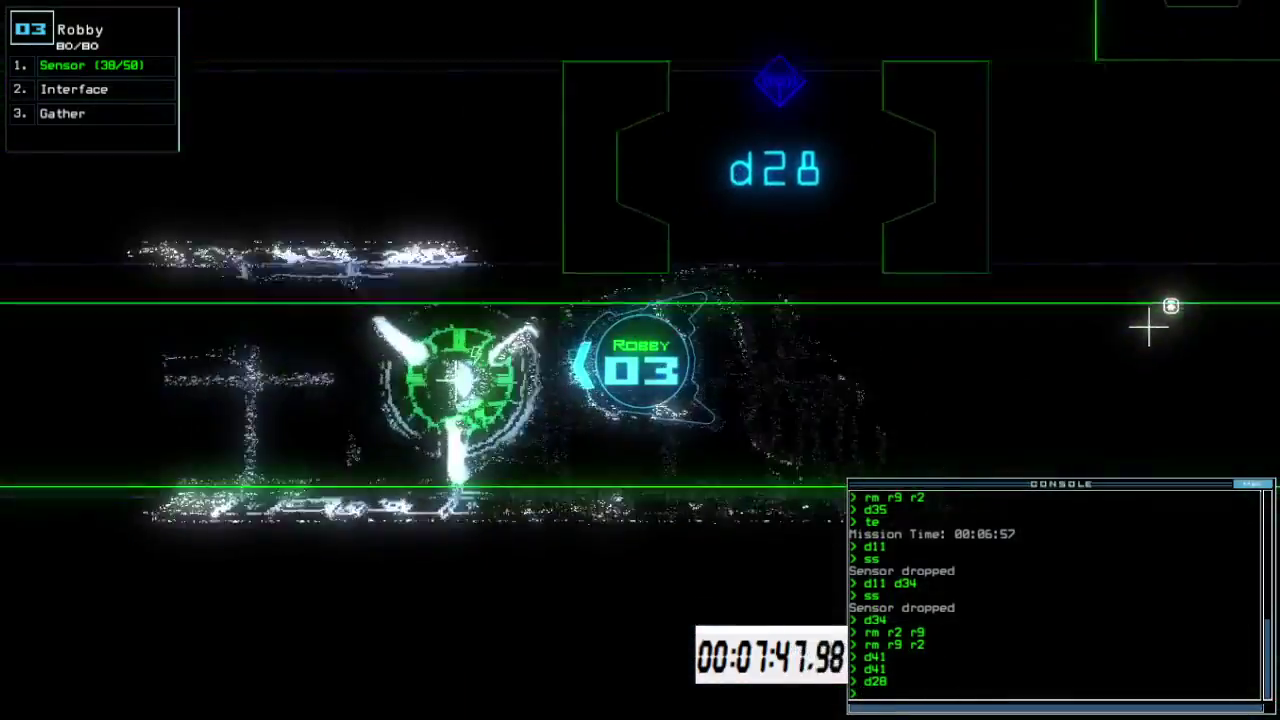
pyautogui.press('Return')
pyautogui.write('te')
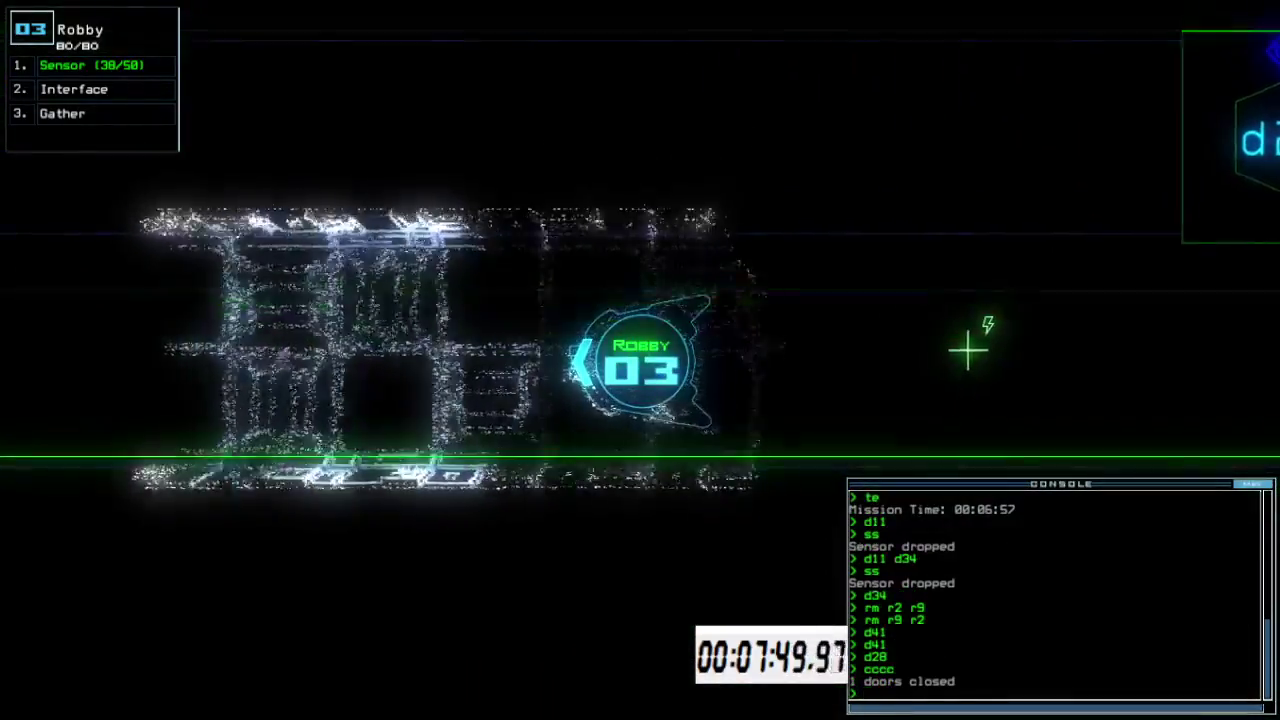
# Start re-docking the drones at airlock a3 with dd a3
pyautogui.press('Return')
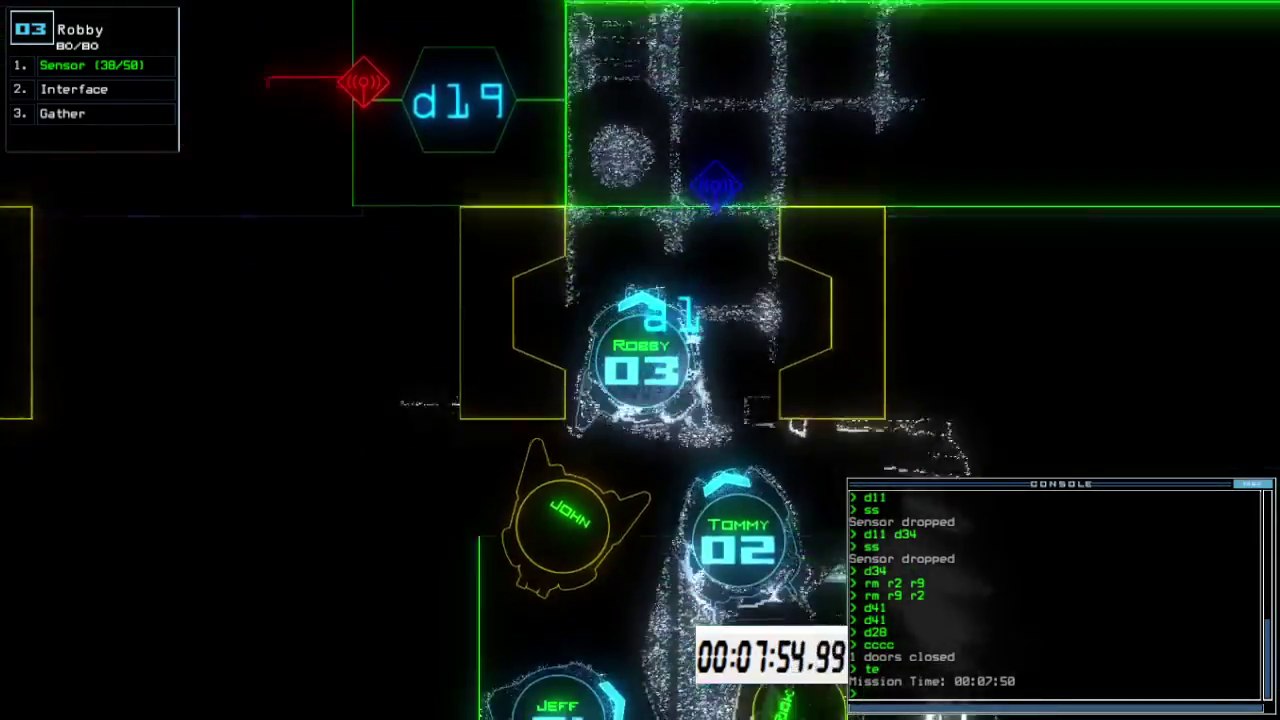
pyautogui.press('2')
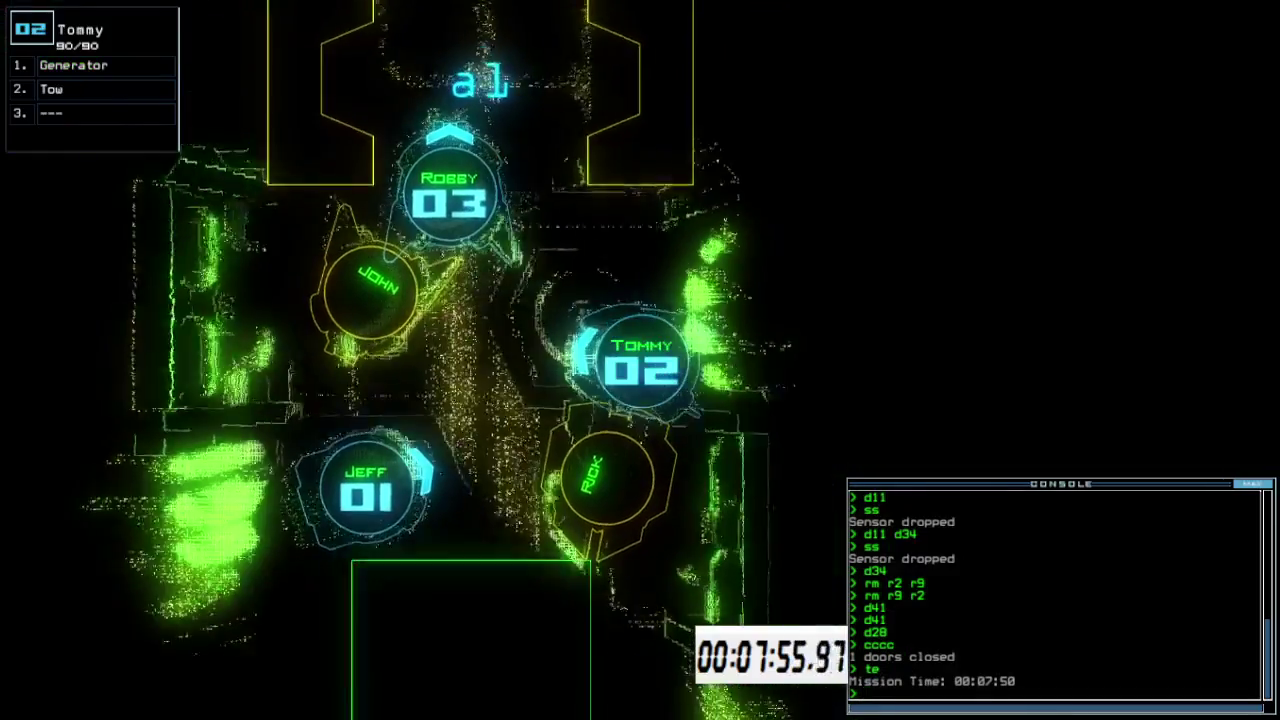
pyautogui.write('3dd a3')
pyautogui.press('Return')
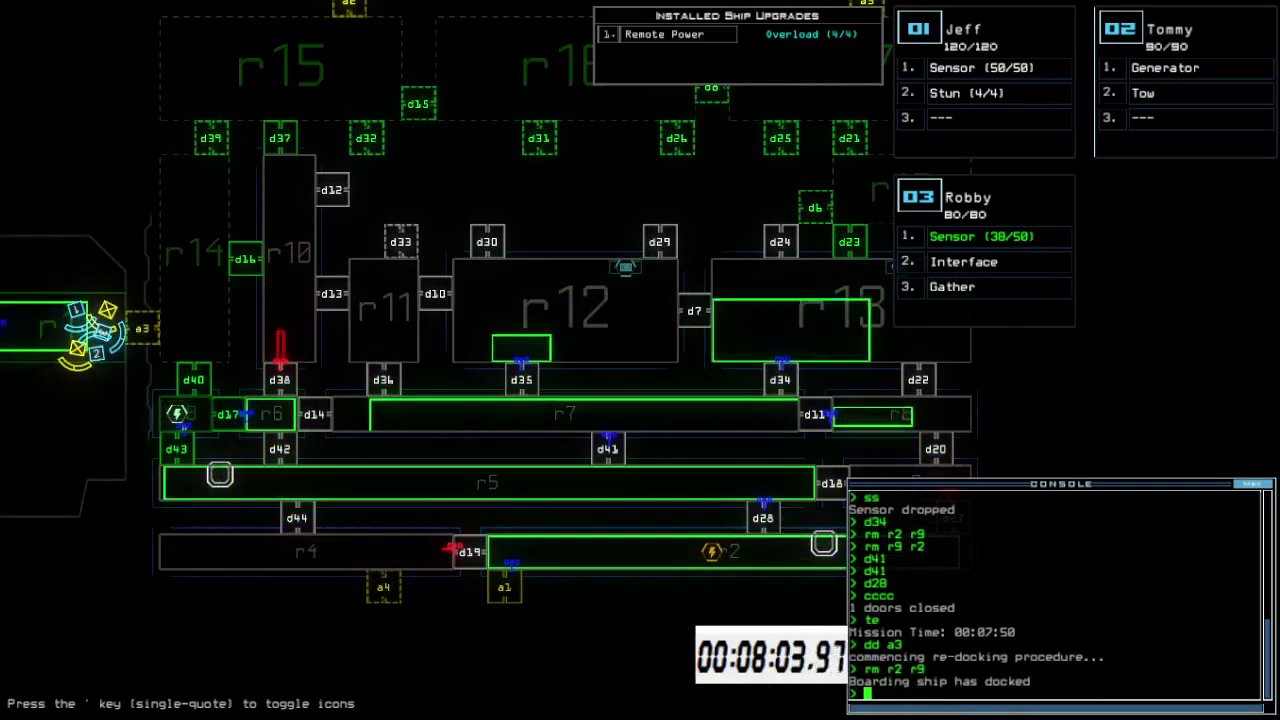
# Have Tommy tow John and release him, then tow and release Rick
pyautogui.press('1')
pyautogui.write('3')
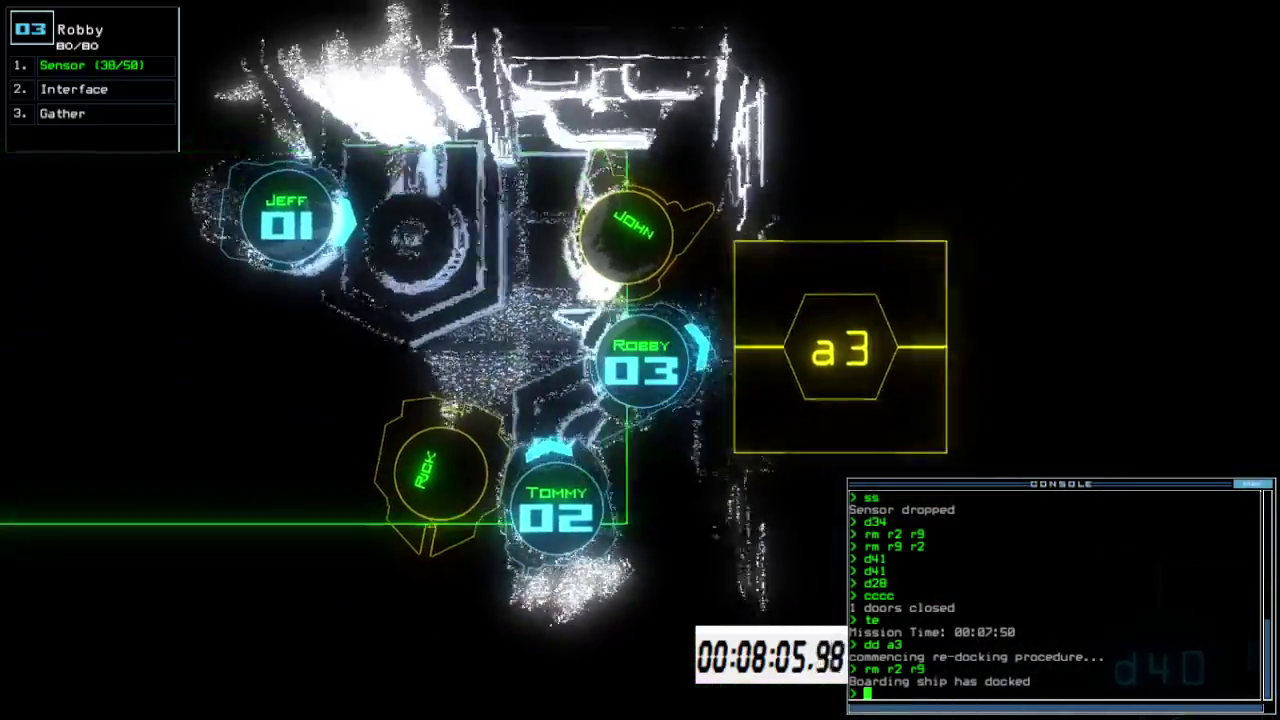
pyautogui.write('2tow')
pyautogui.press('Return')
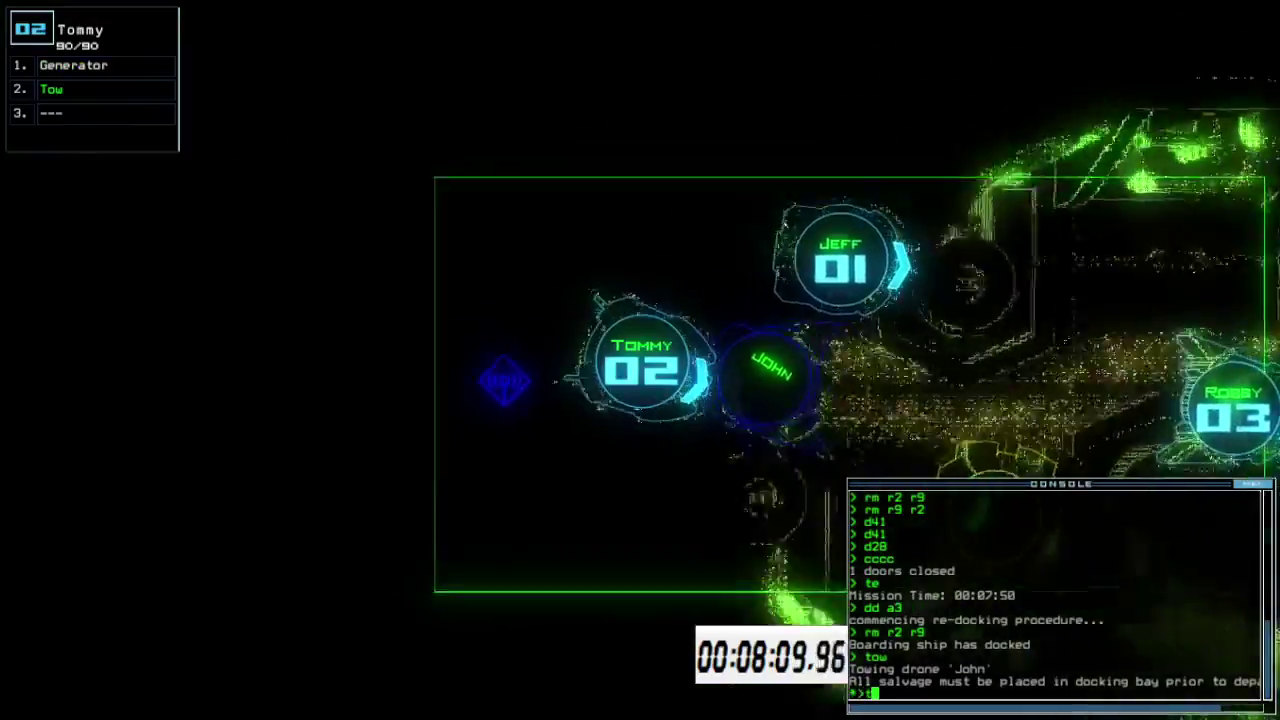
pyautogui.write('tow')
pyautogui.press('Return')
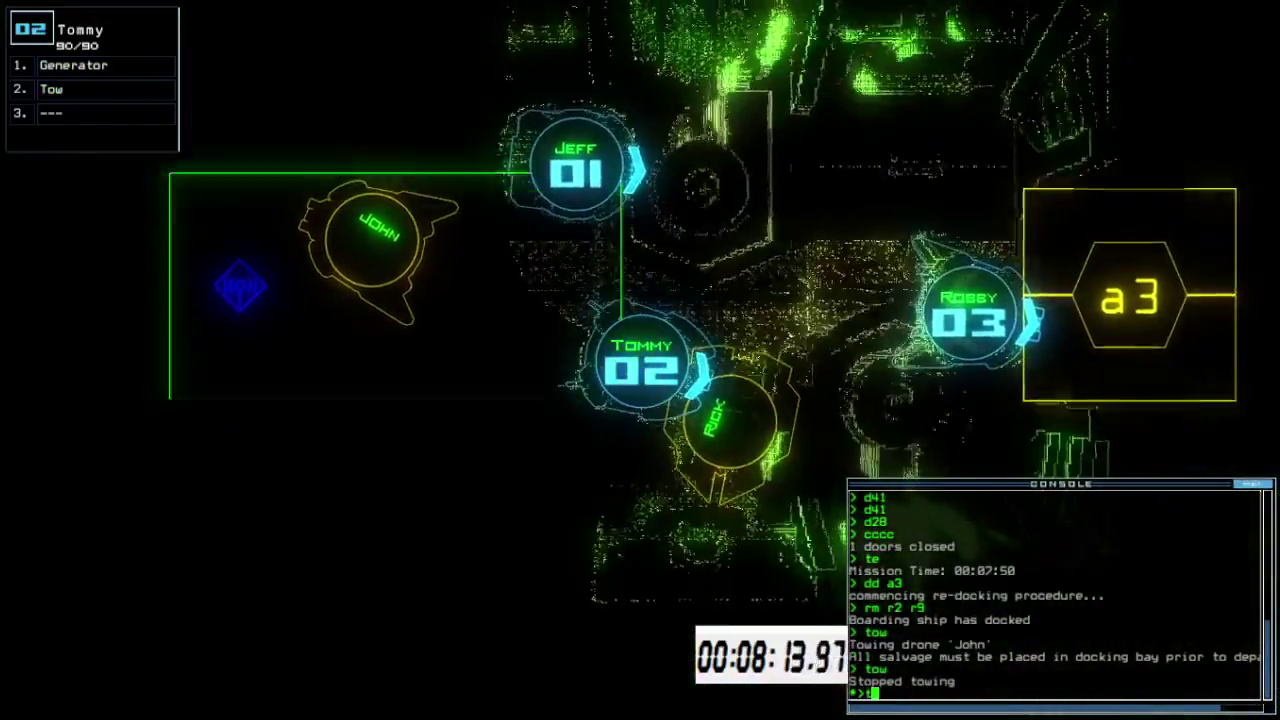
pyautogui.write('tow')
pyautogui.press('Return')
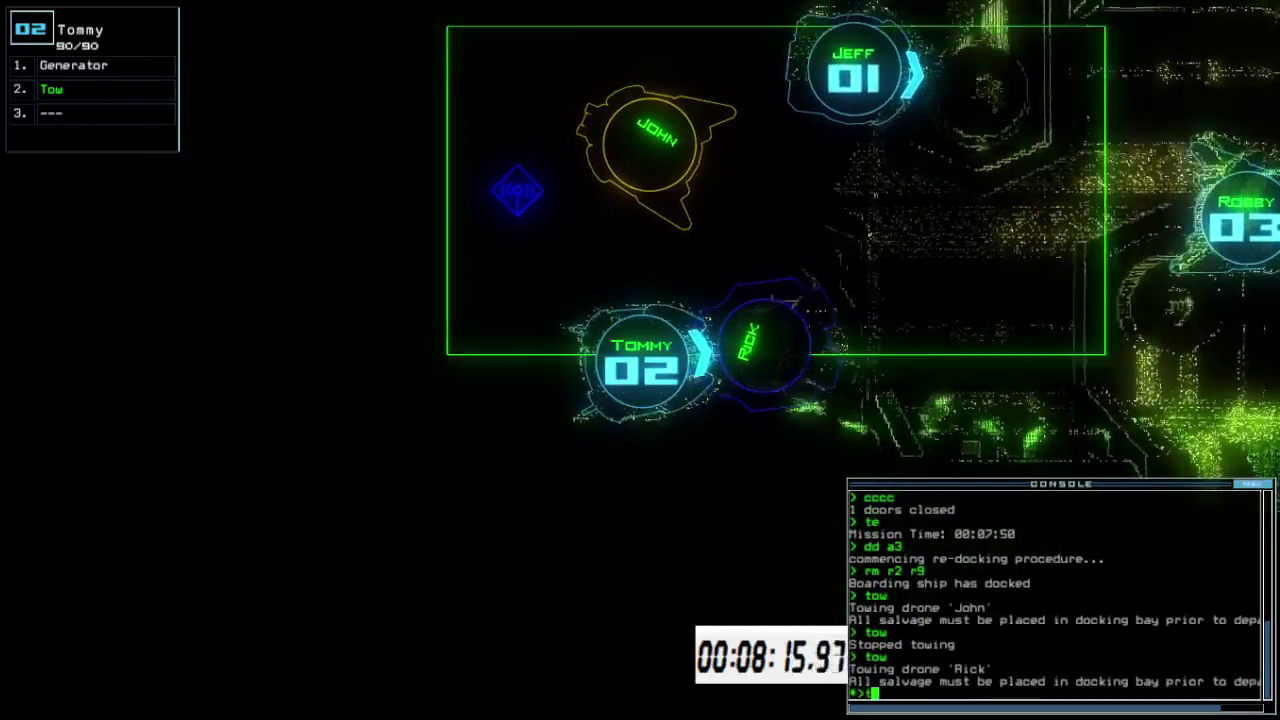
pyautogui.write('tow')
pyautogui.press('Return')
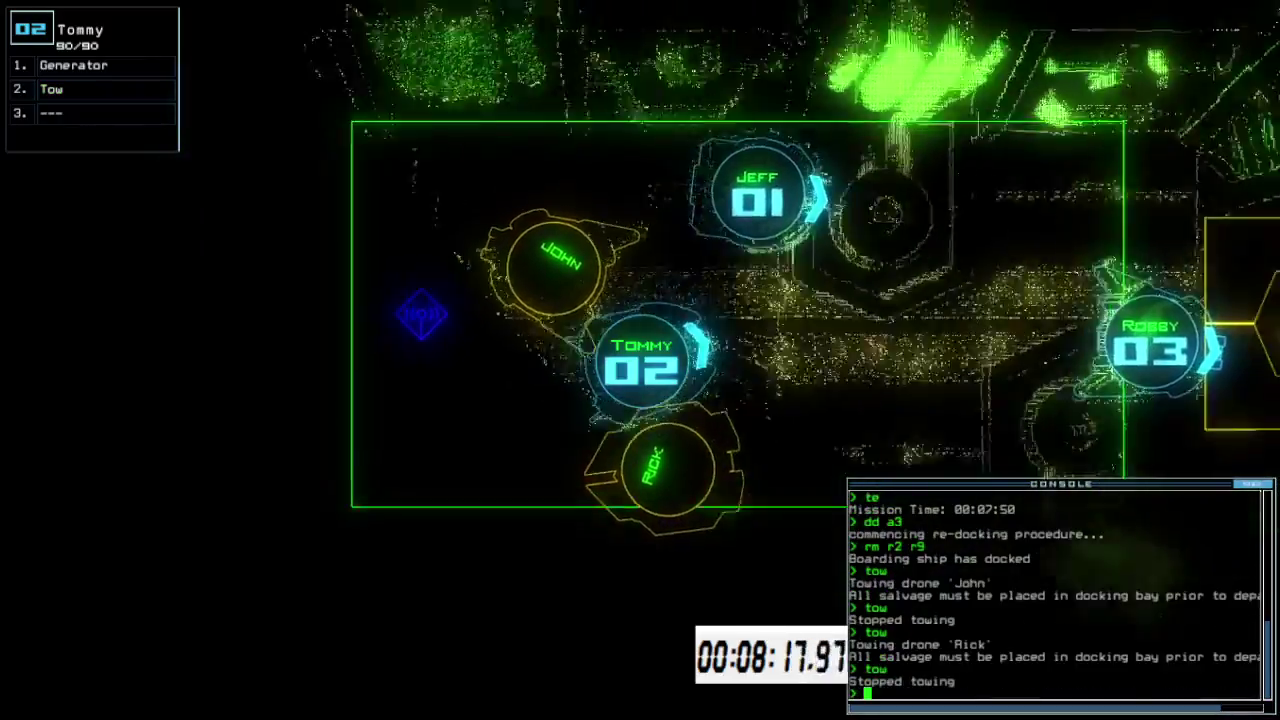
pyautogui.press('Tab')
pyautogui.press('3')
# Open all doors to room r1 and drive Robby through airlock a3, dropping a sensor
pyautogui.press('Tab')
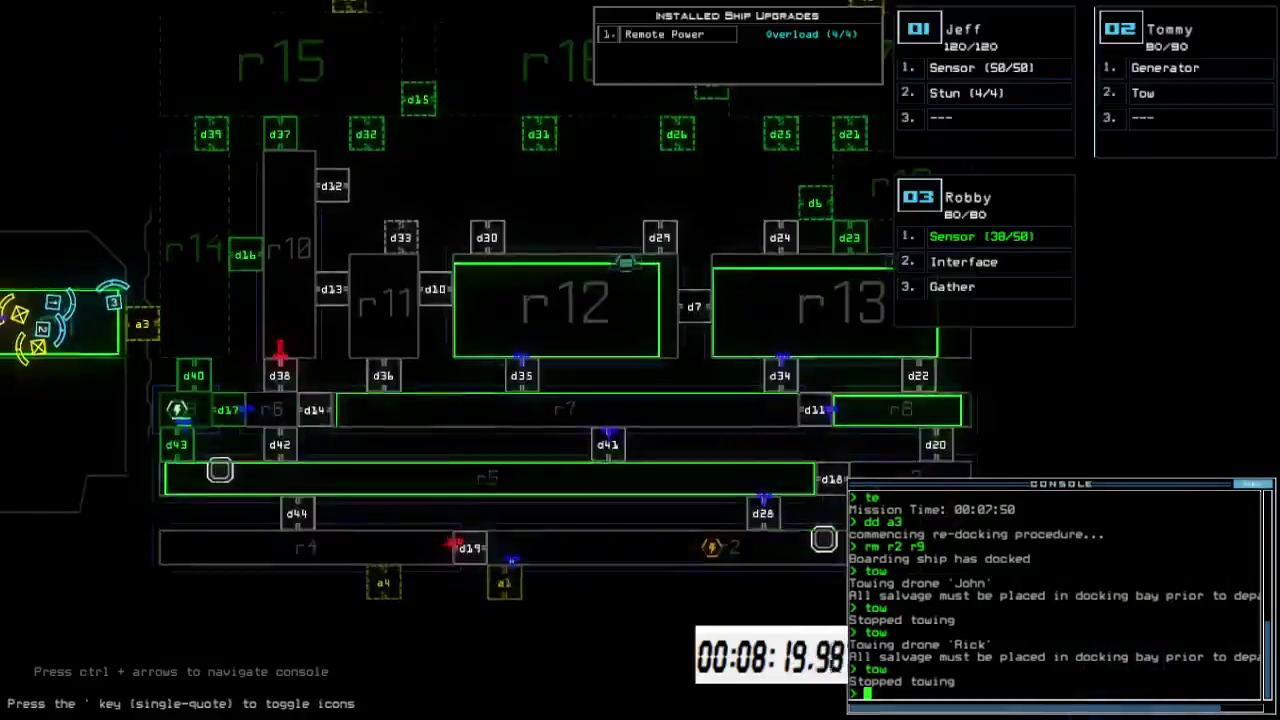
pyautogui.press('Tab')
pyautogui.write('arr')
pyautogui.press('Return')
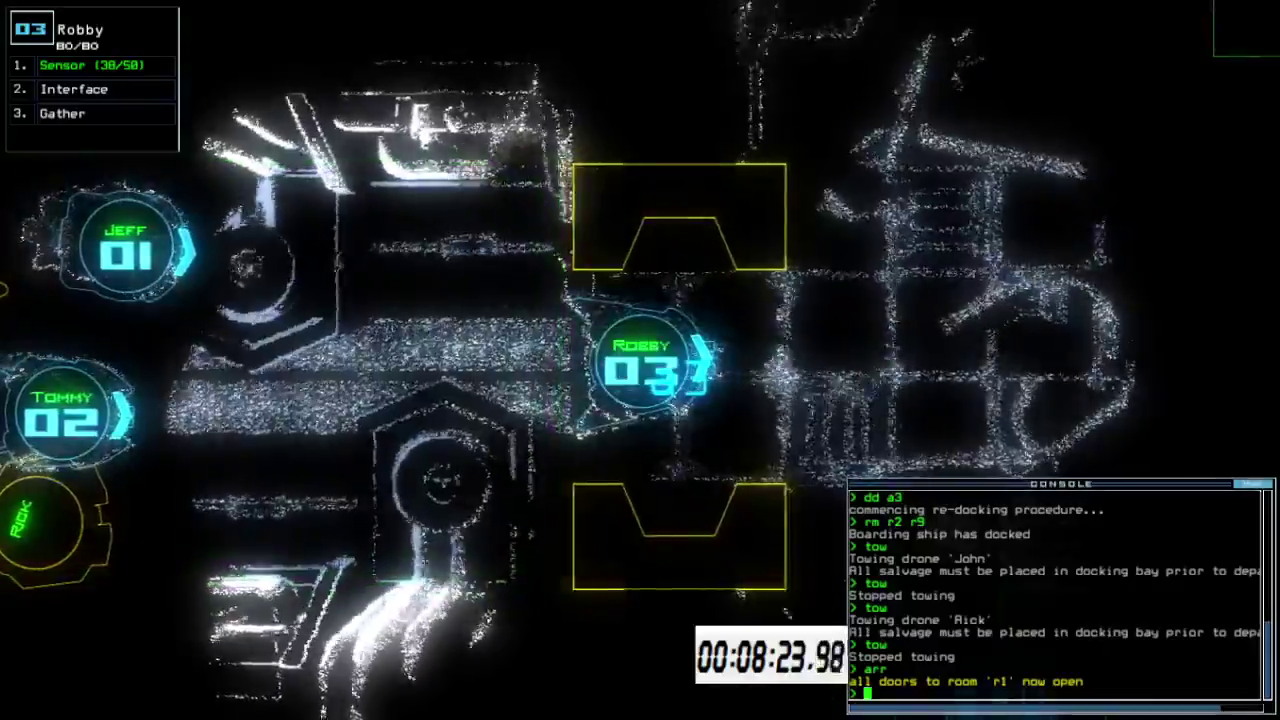
pyautogui.press('Right')
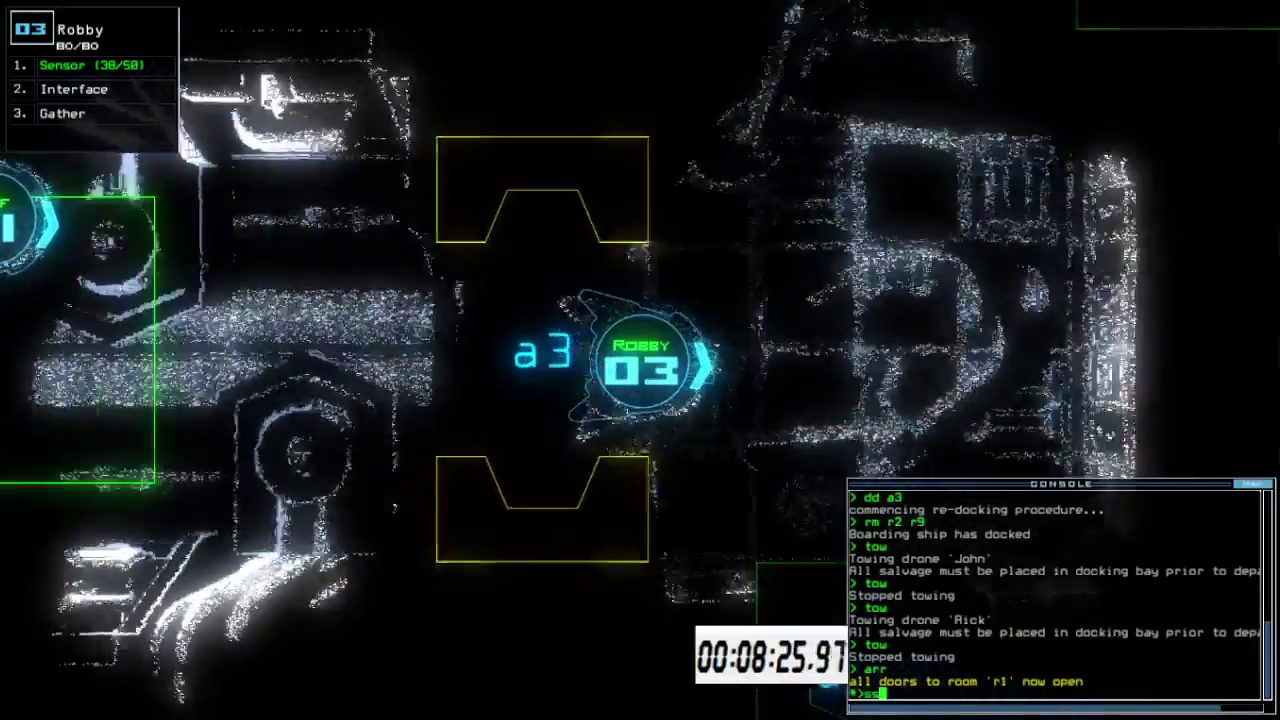
pyautogui.write('ss')
pyautogui.press('Return')
pyautogui.press('Up')
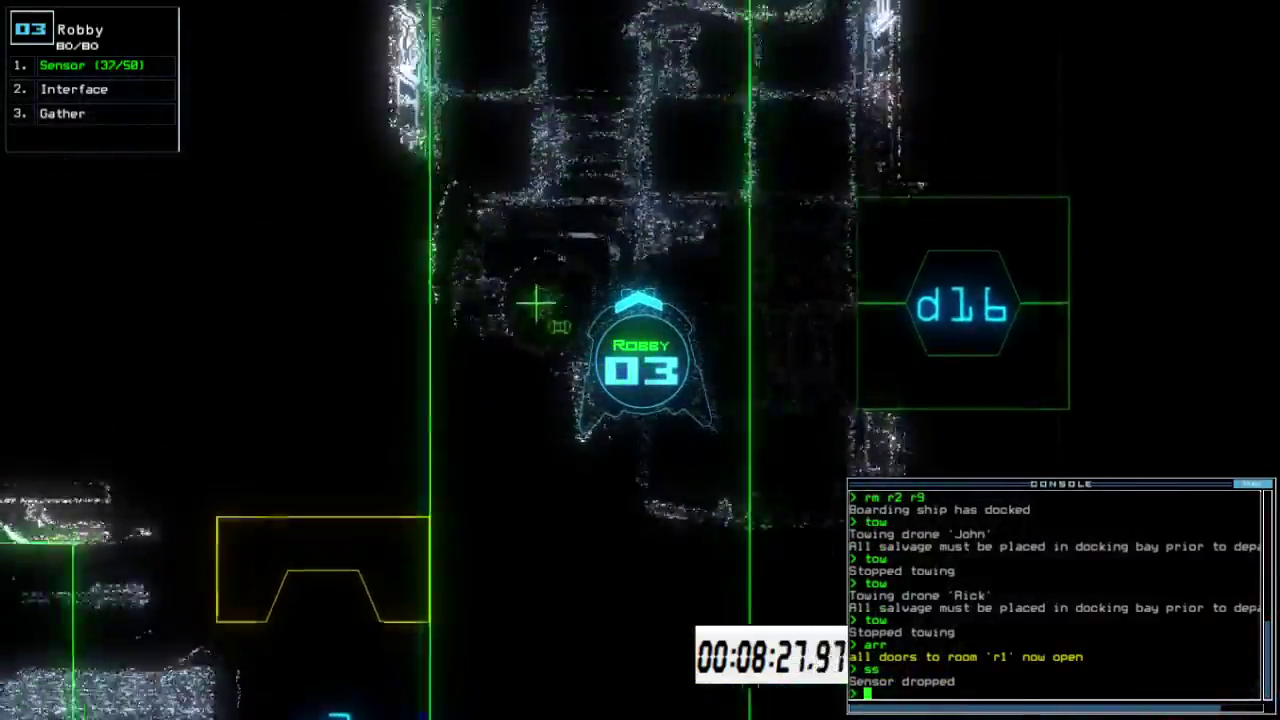
pyautogui.press('Up')
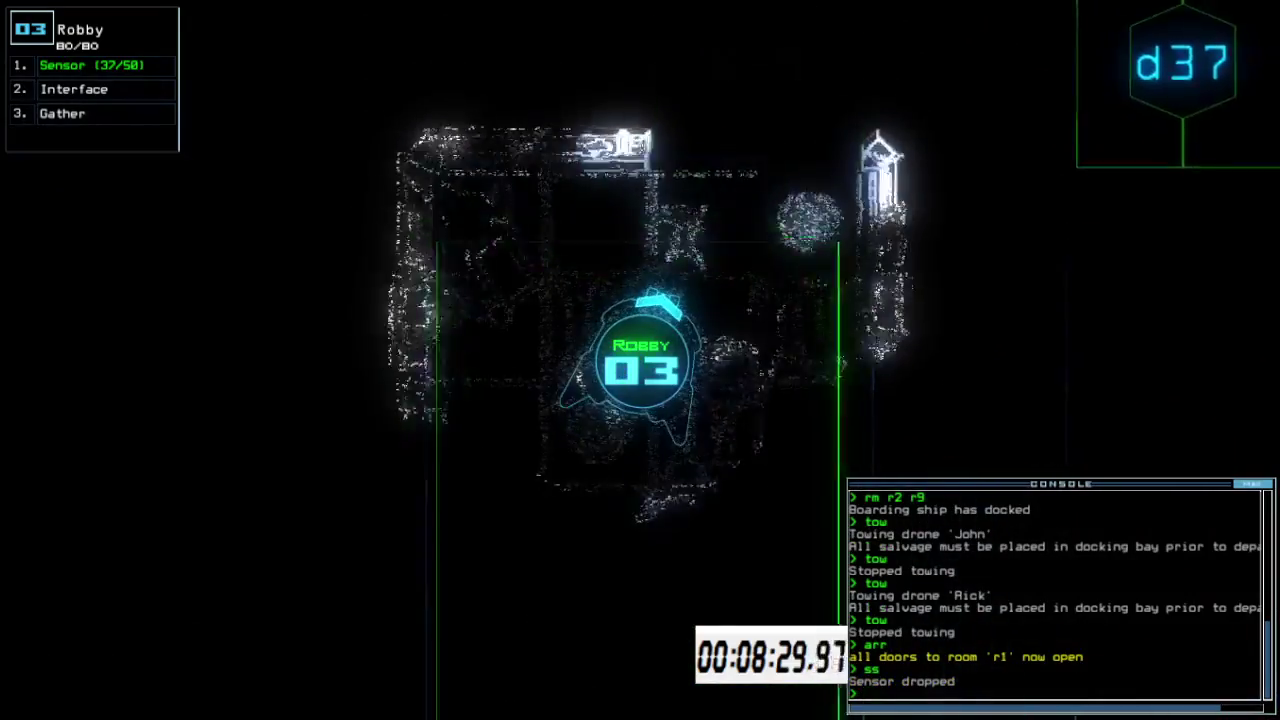
pyautogui.write('g')
# Search Robby's room for fuel, finding none, then open door d39
pyautogui.press('Return')
pyautogui.press('space')
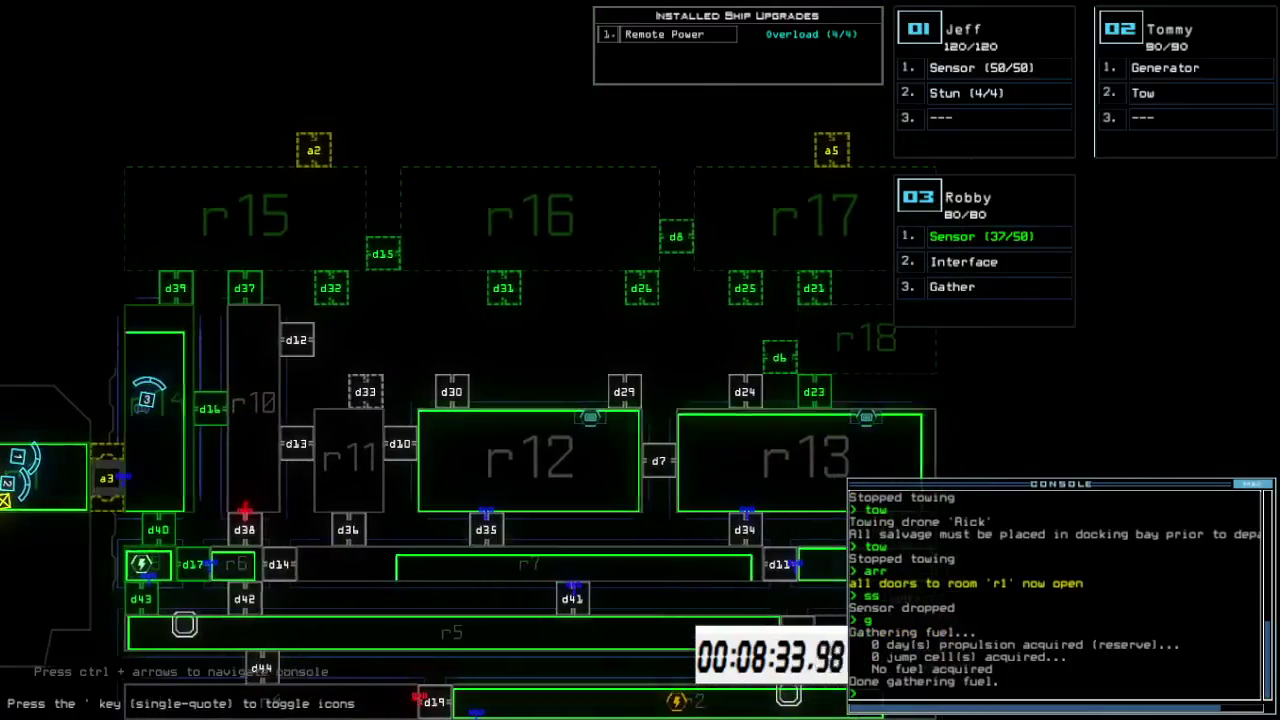
pyautogui.press('space')
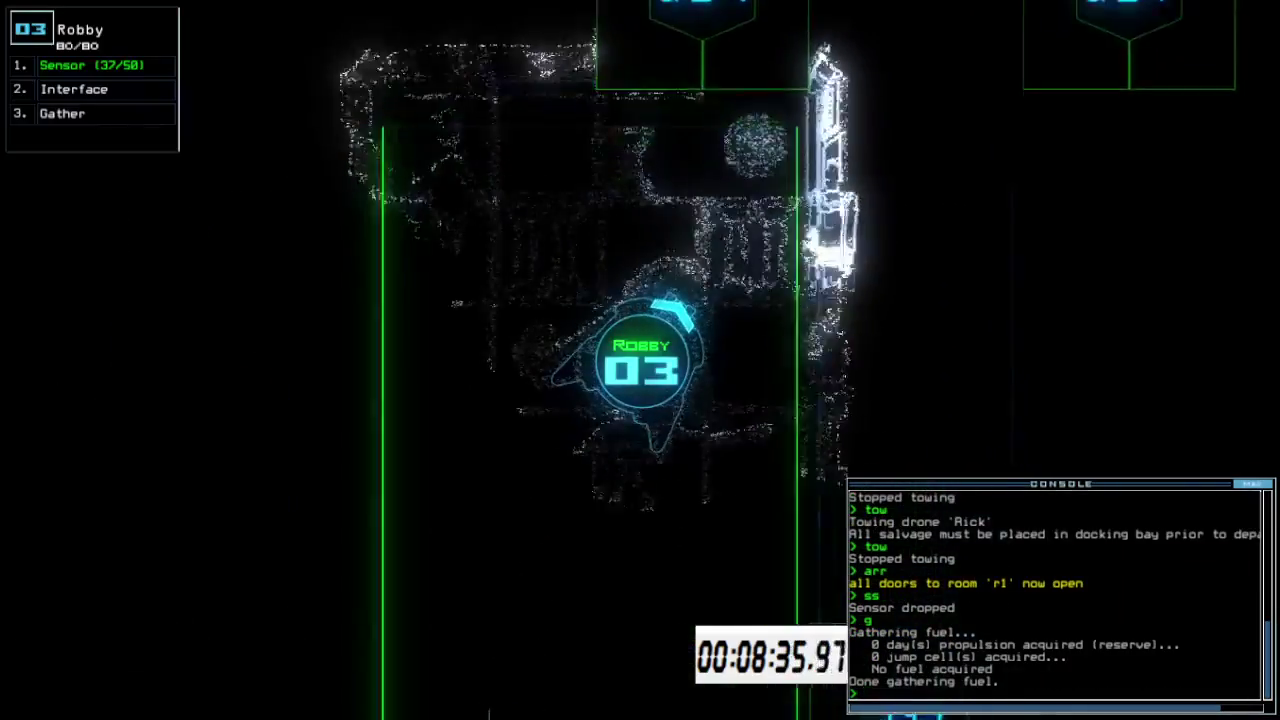
pyautogui.write('d39')
pyautogui.press('Return')
pyautogui.press('space')
pyautogui.press('space')
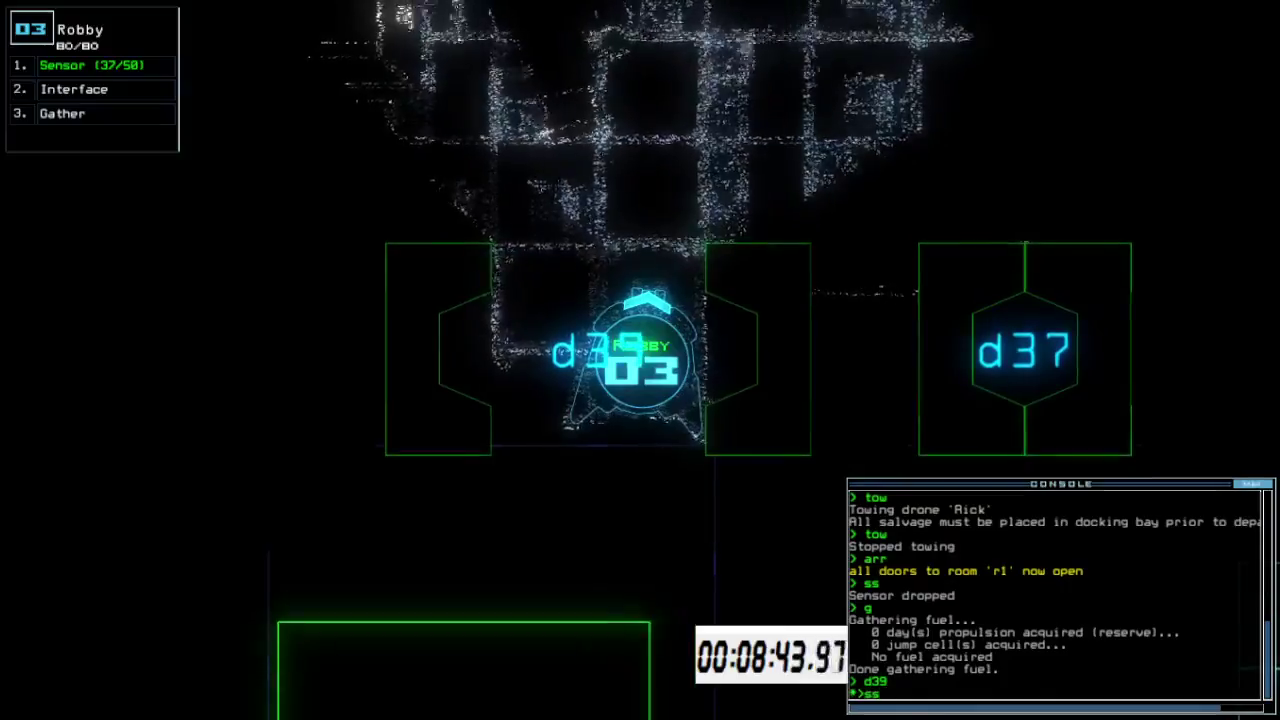
# Drop a sensor beyond d39, collect the room's scrap, and close the open doors
pyautogui.press('Return')
pyautogui.press('Up')
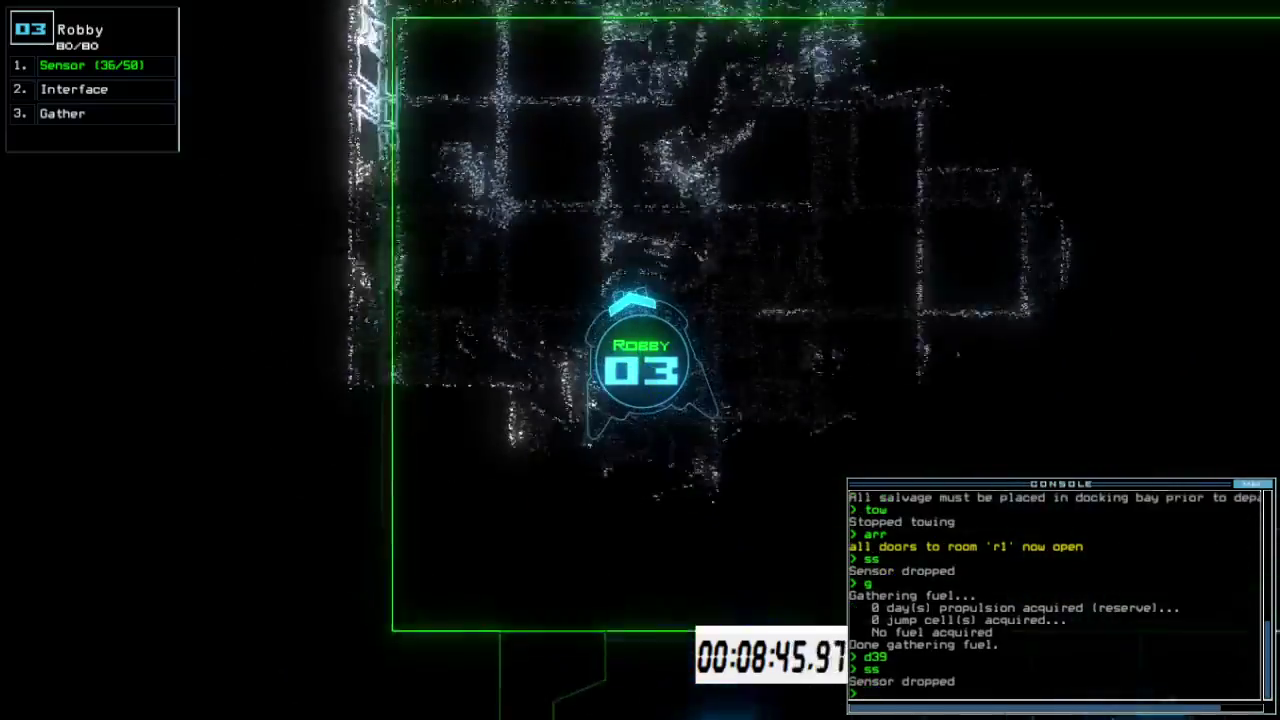
pyautogui.press('Right')
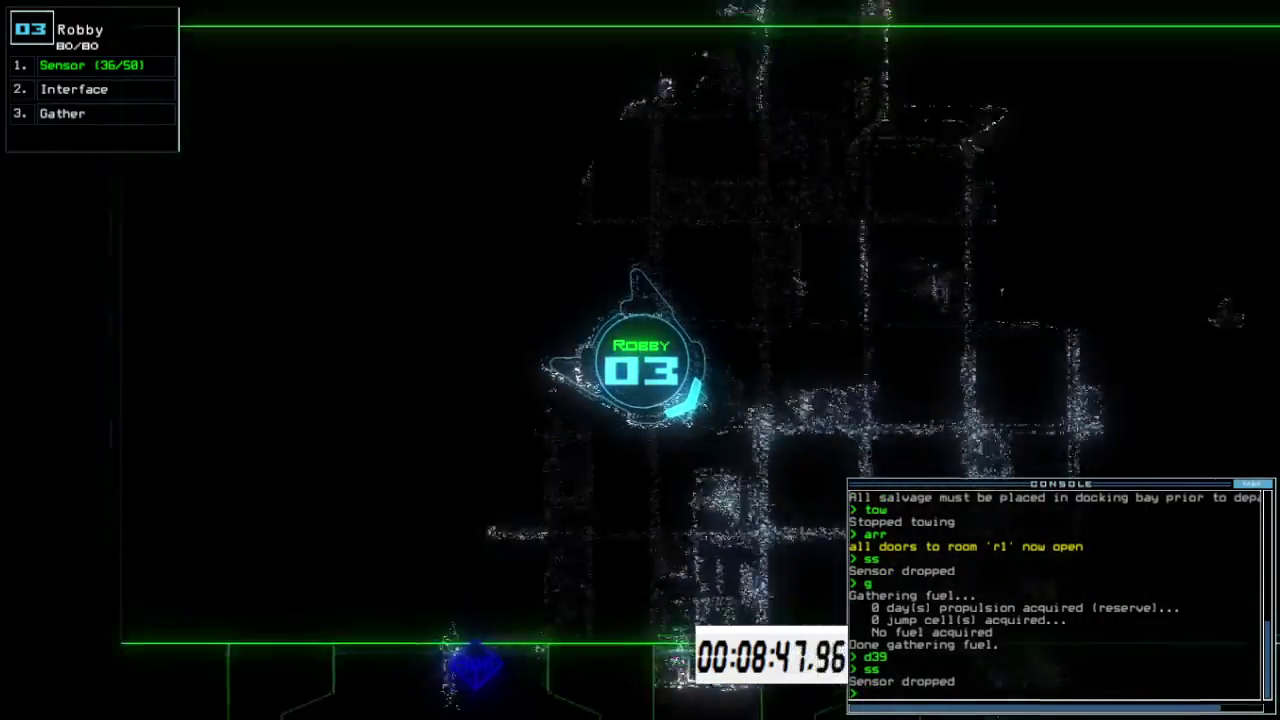
pyautogui.write('g')
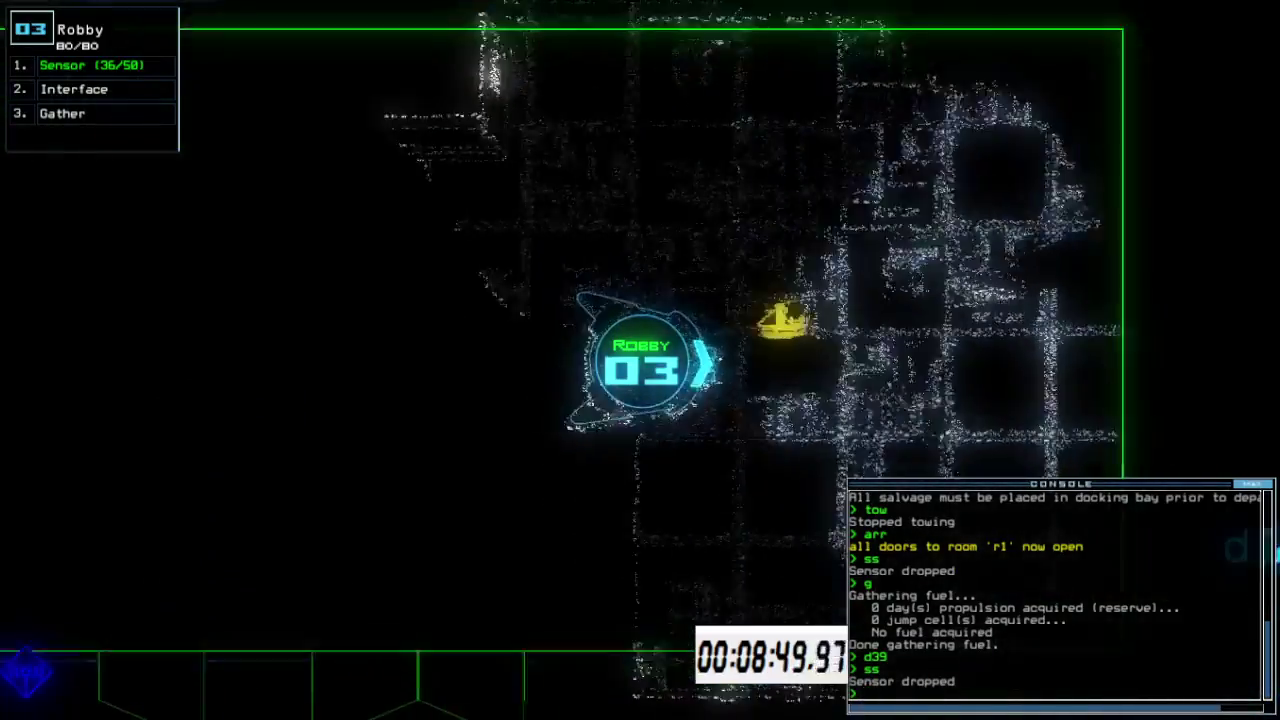
pyautogui.press('Return')
pyautogui.press('Down')
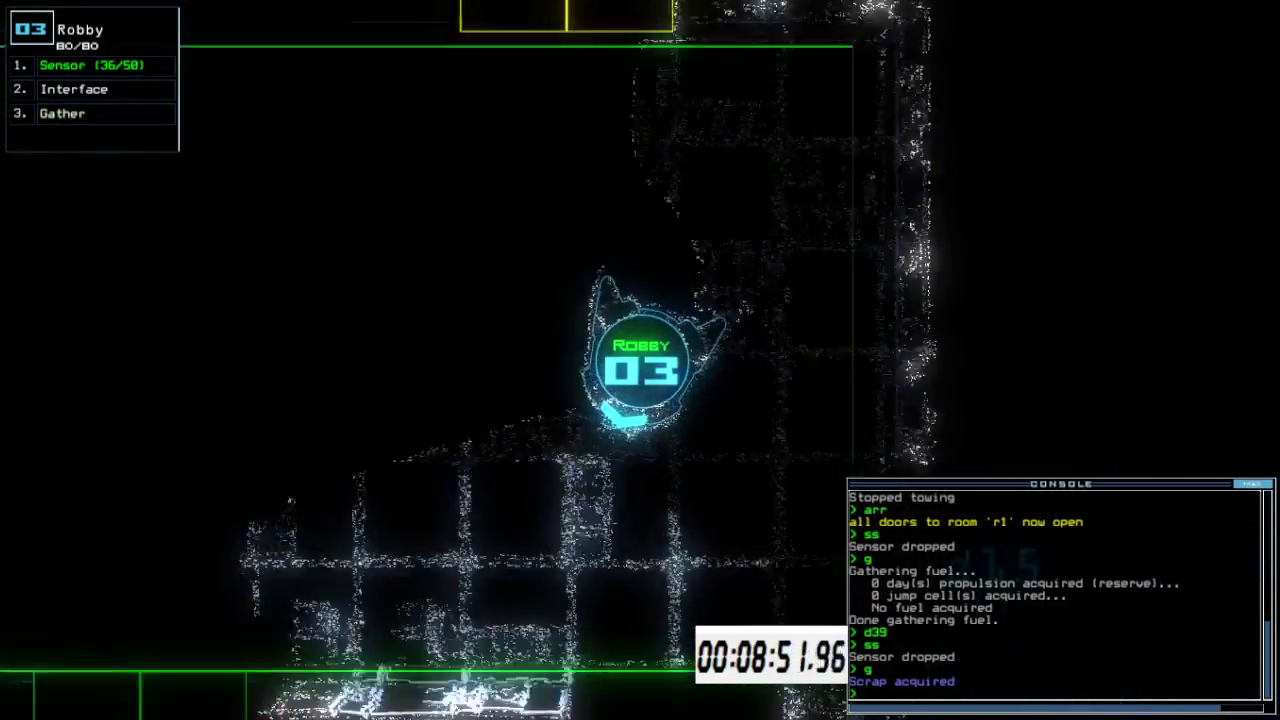
pyautogui.write('d15')
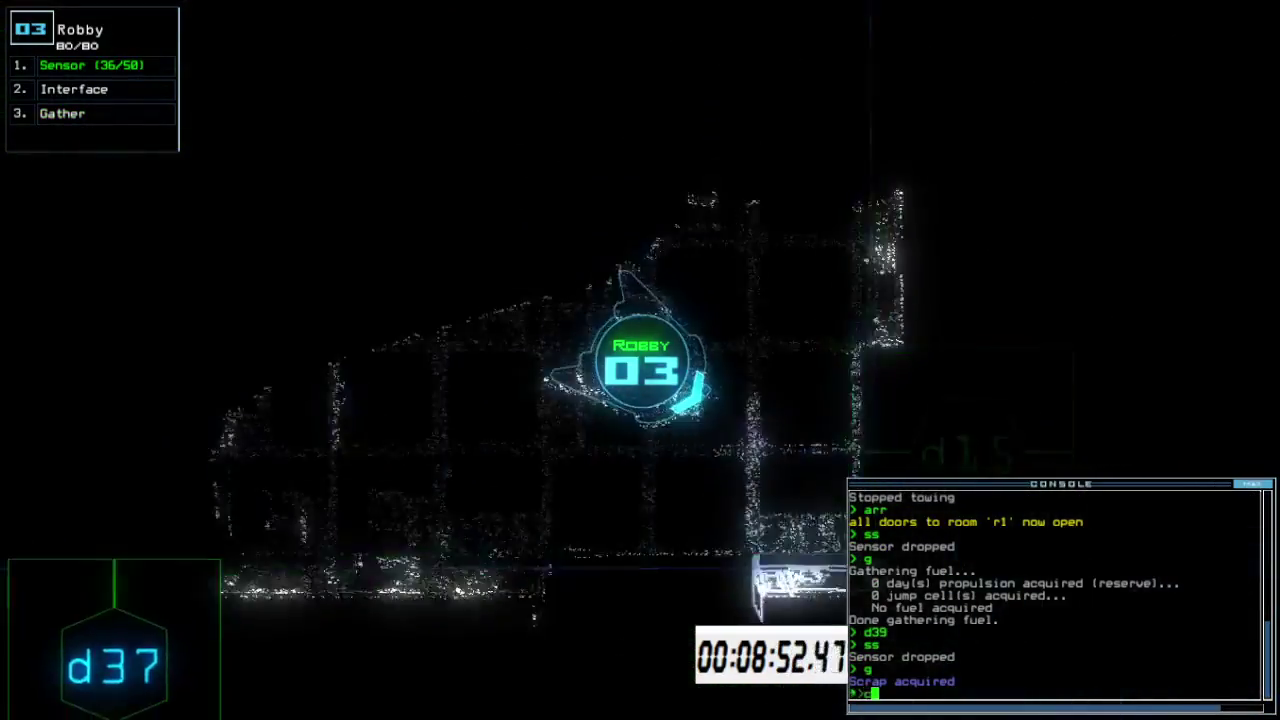
pyautogui.press('Return')
pyautogui.write('3d')
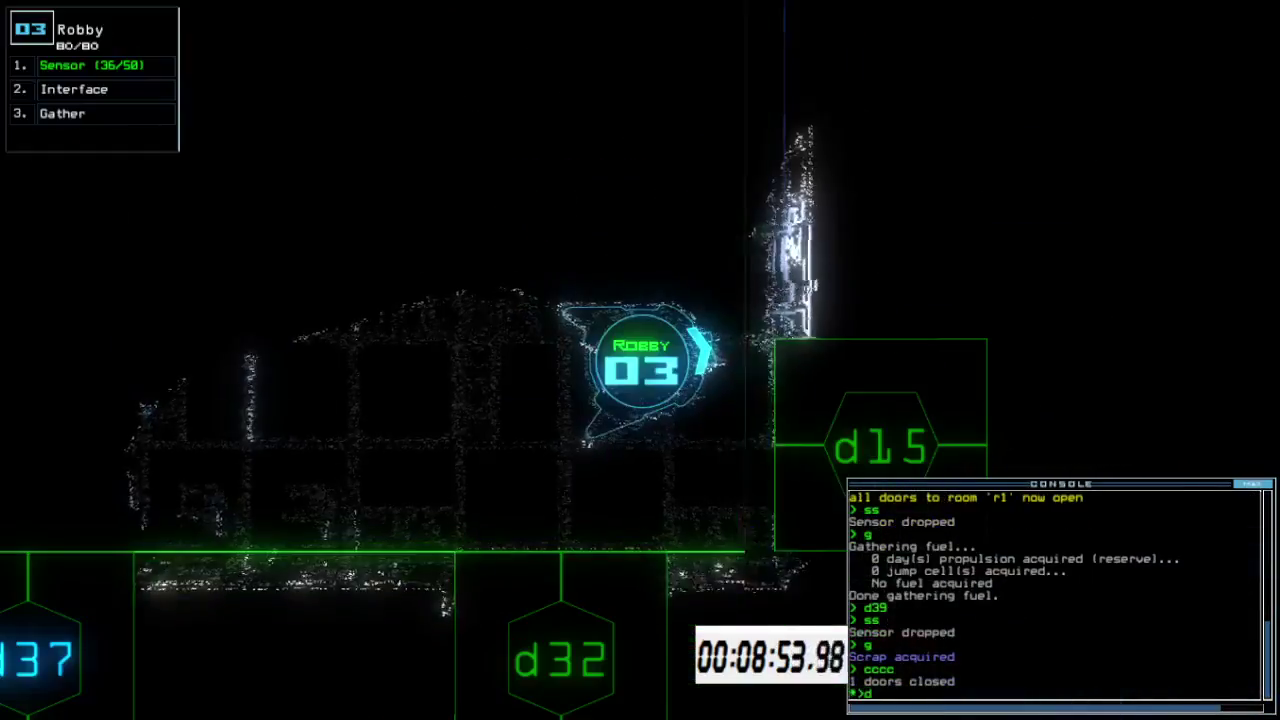
# Cycle door d32, open d15, drop a sensor past it, and drive Robby into room r16
pyautogui.press('Return')
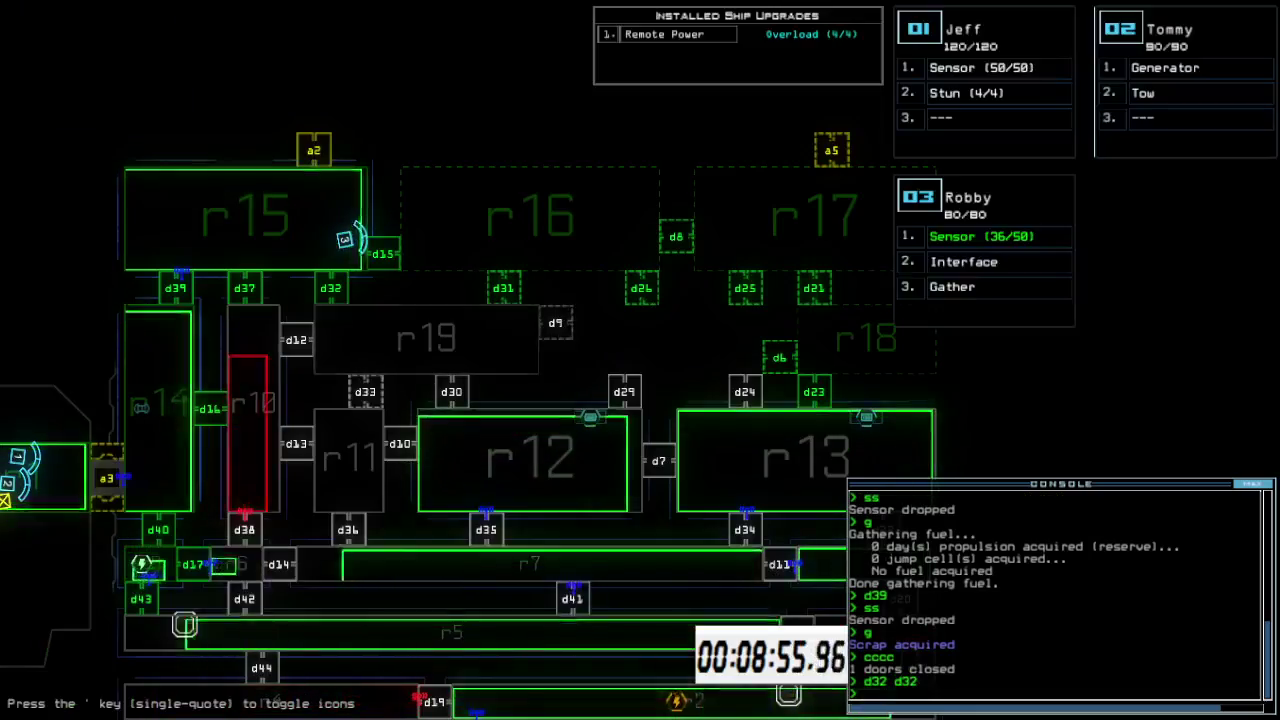
pyautogui.write('3d1')
pyautogui.press('Return')
pyautogui.press('3')
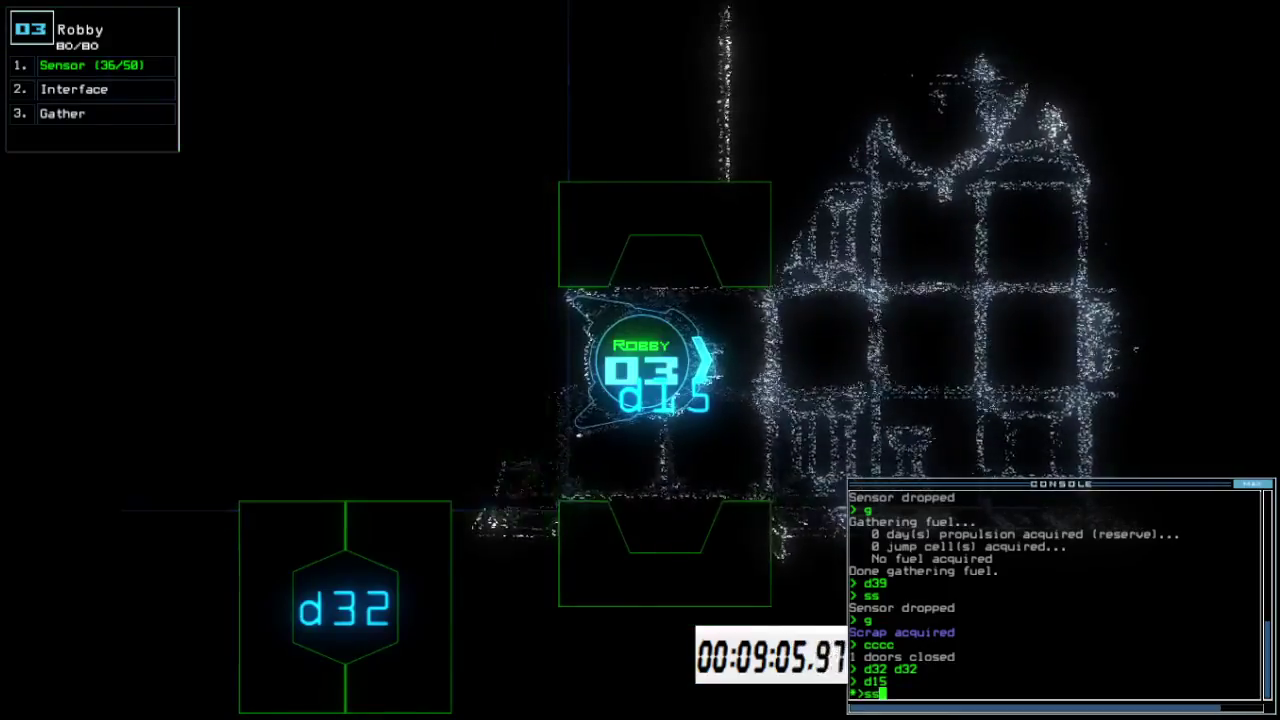
pyautogui.press('space')
pyautogui.press('Return')
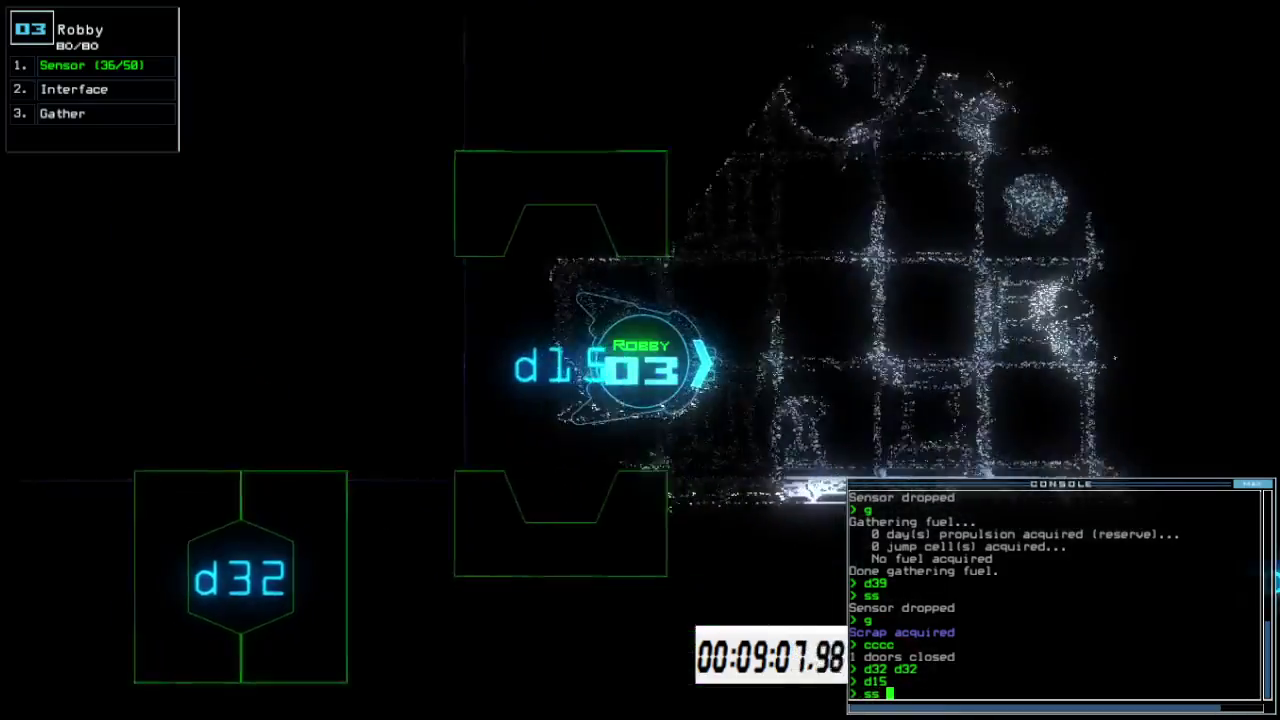
pyautogui.press('Up')
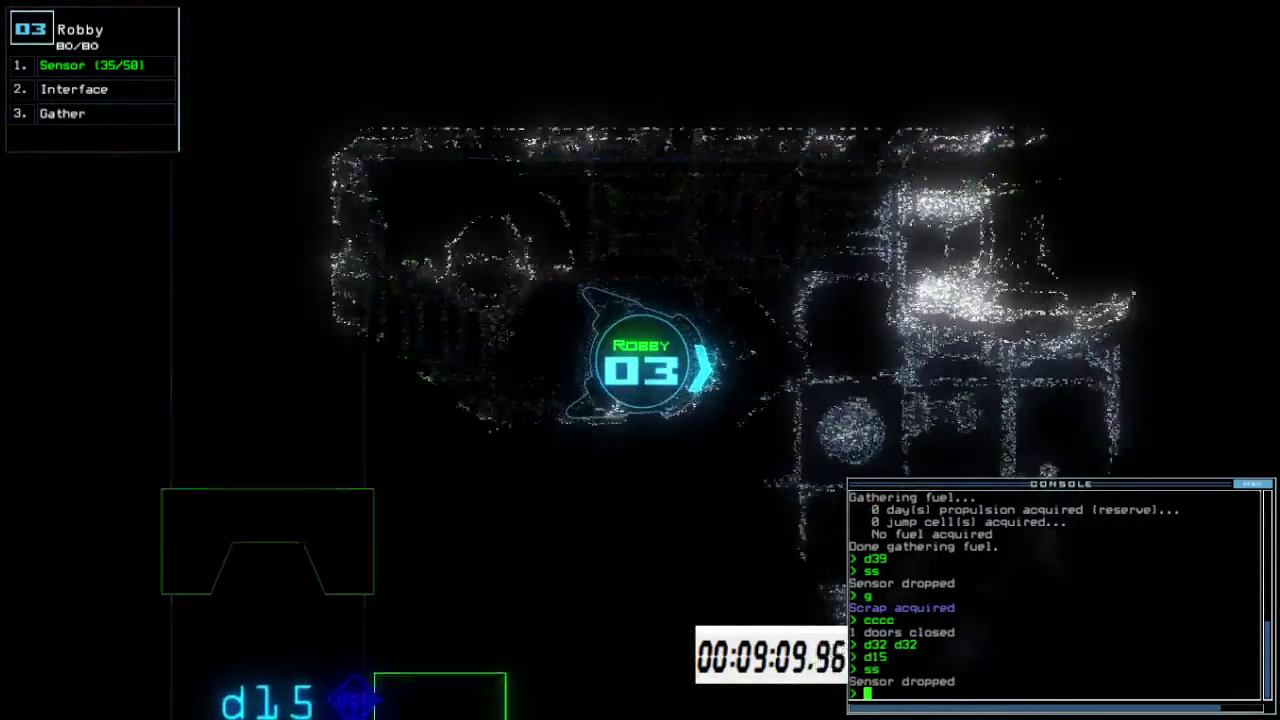
pyautogui.press('Up')
pyautogui.write('cccc')
# Close the open doors, collect scrap in room r16, and survey the ship through Robby's interface
pyautogui.press('Return')
pyautogui.press('space')
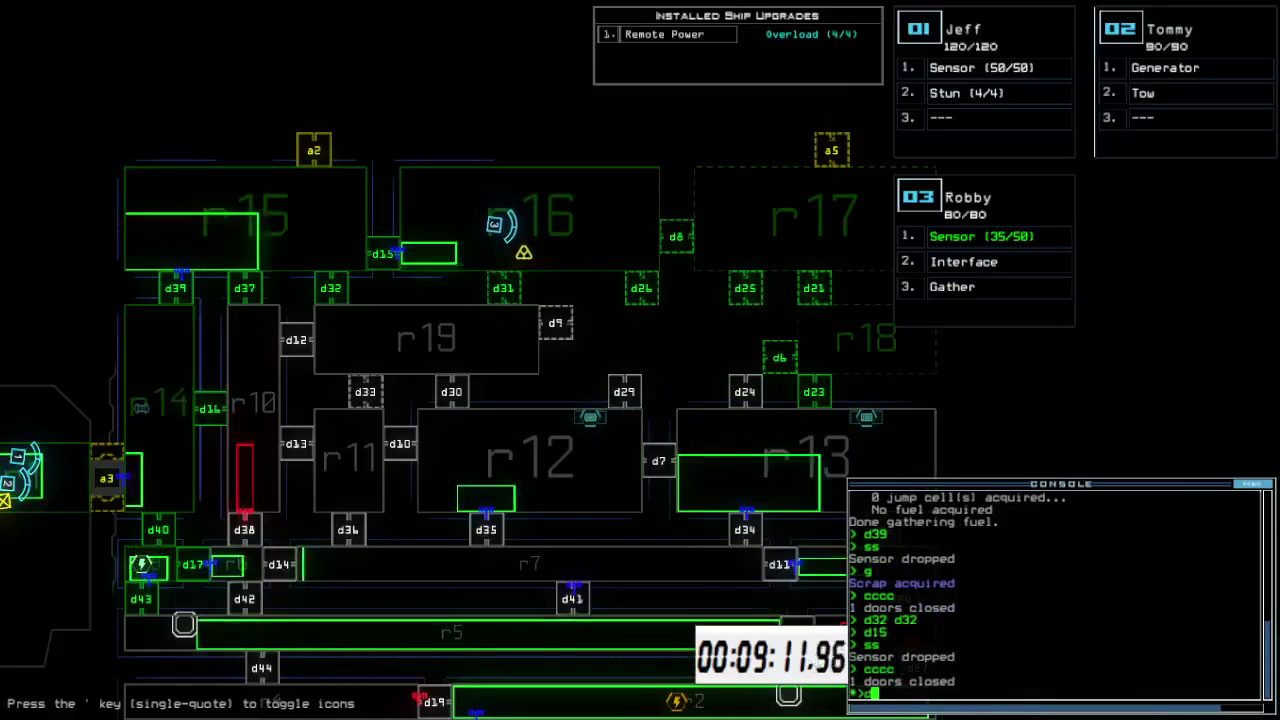
pyautogui.press('space')
pyautogui.write('d32')
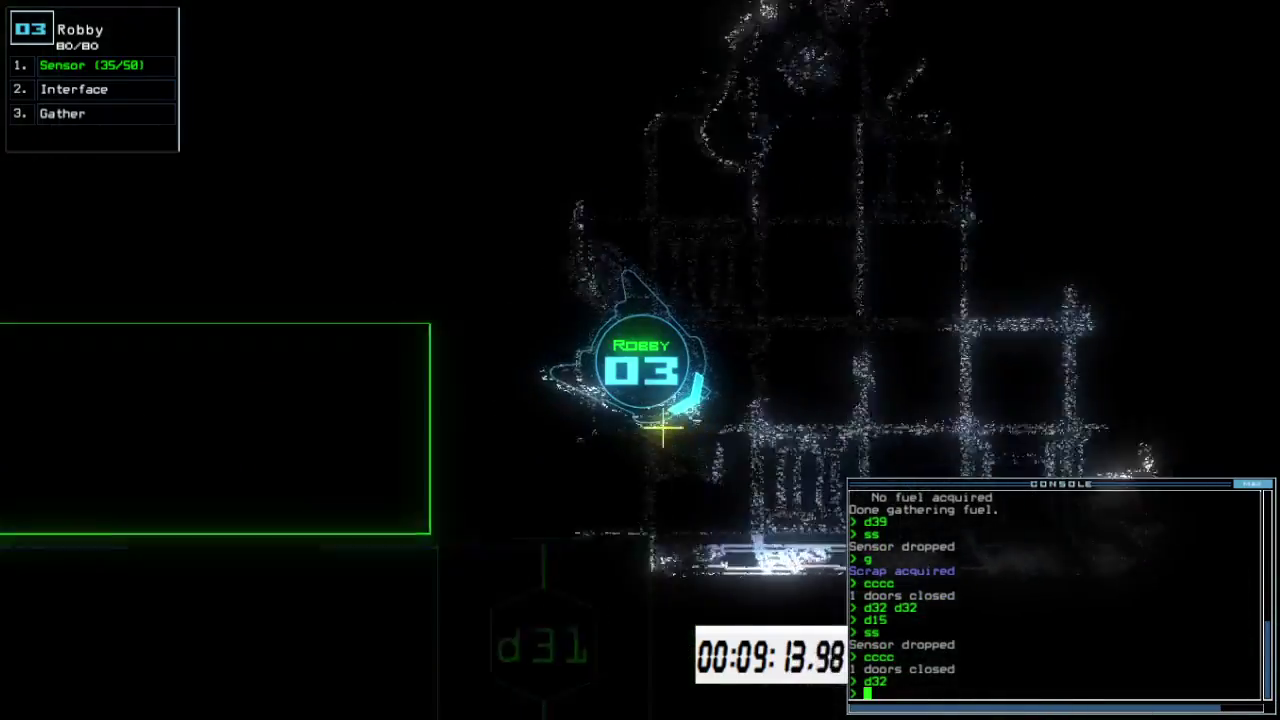
pyautogui.write('g')
pyautogui.press('Return')
pyautogui.press('space')
pyautogui.write('rv')
pyautogui.press('Return')
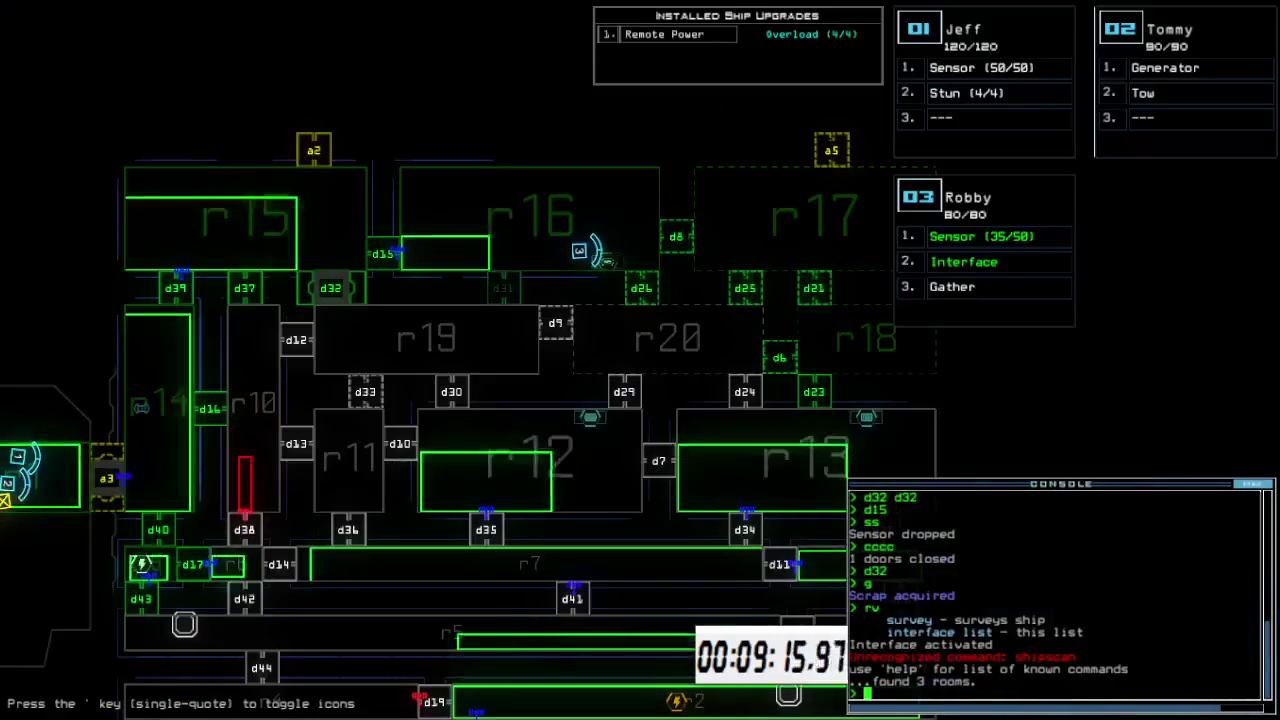
pyautogui.press('space')
pyautogui.write('df')
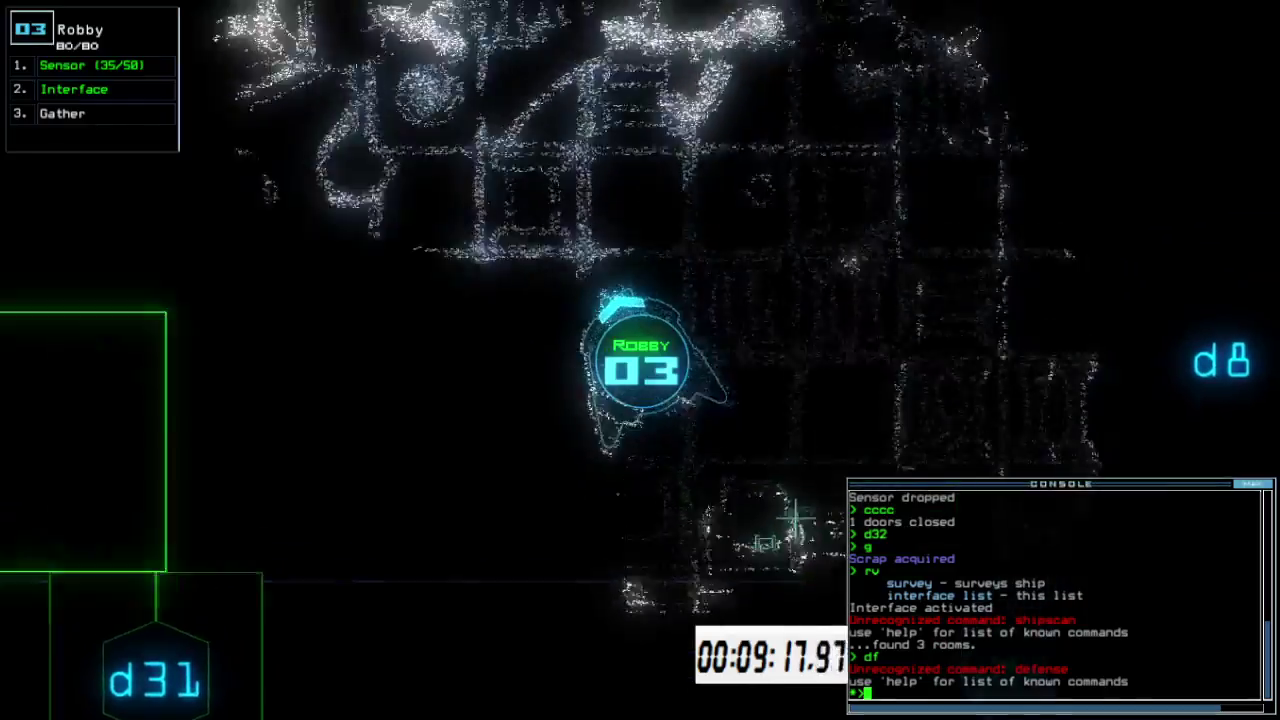
pyautogui.press('Up')
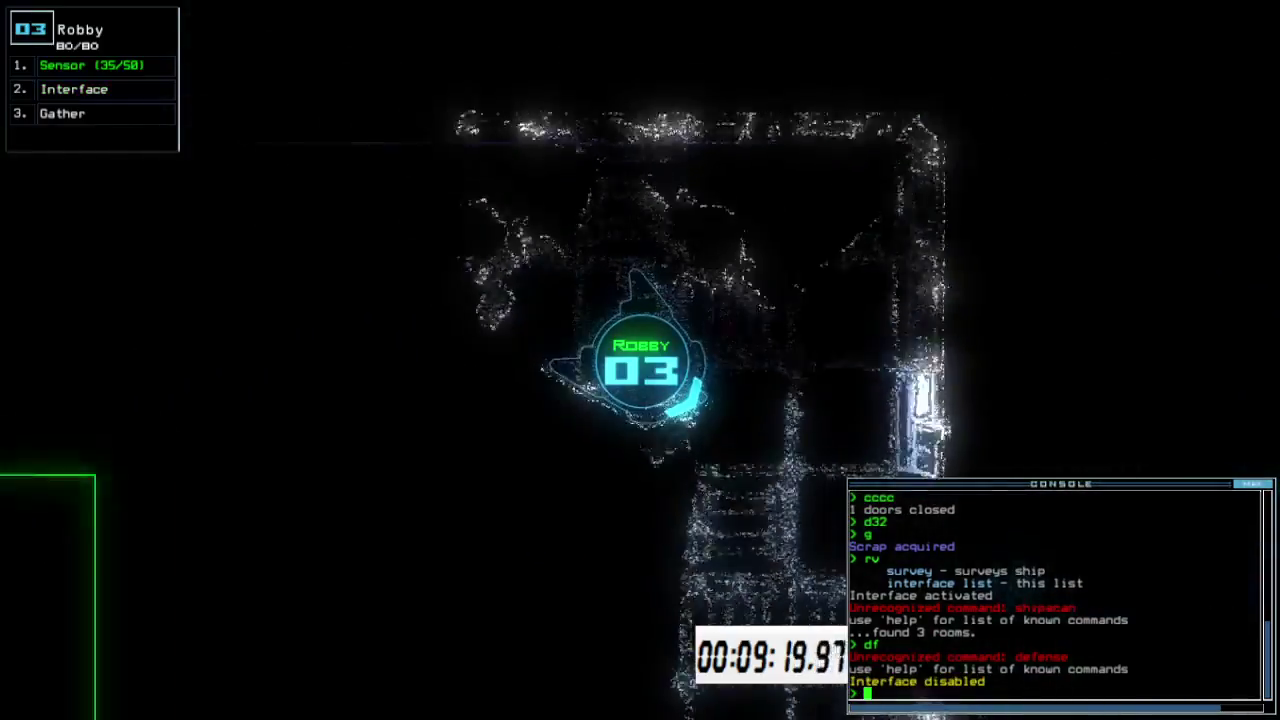
pyautogui.press('space')
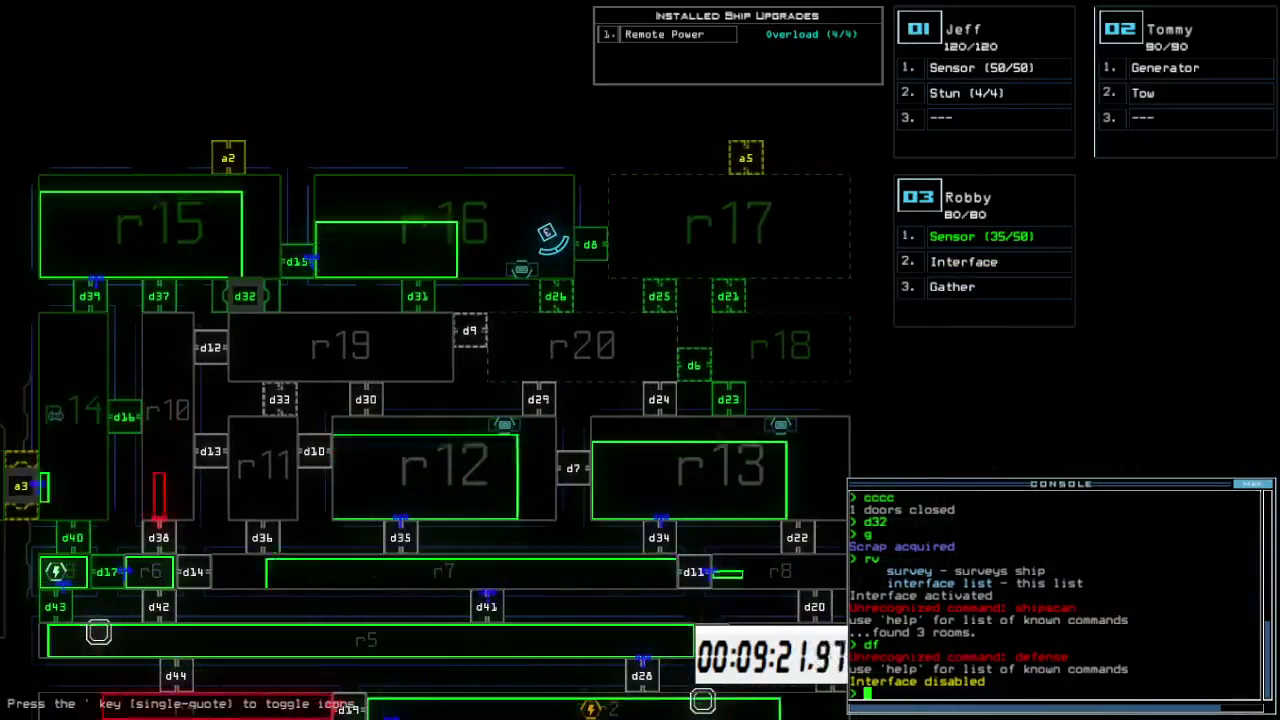
pyautogui.press('space')
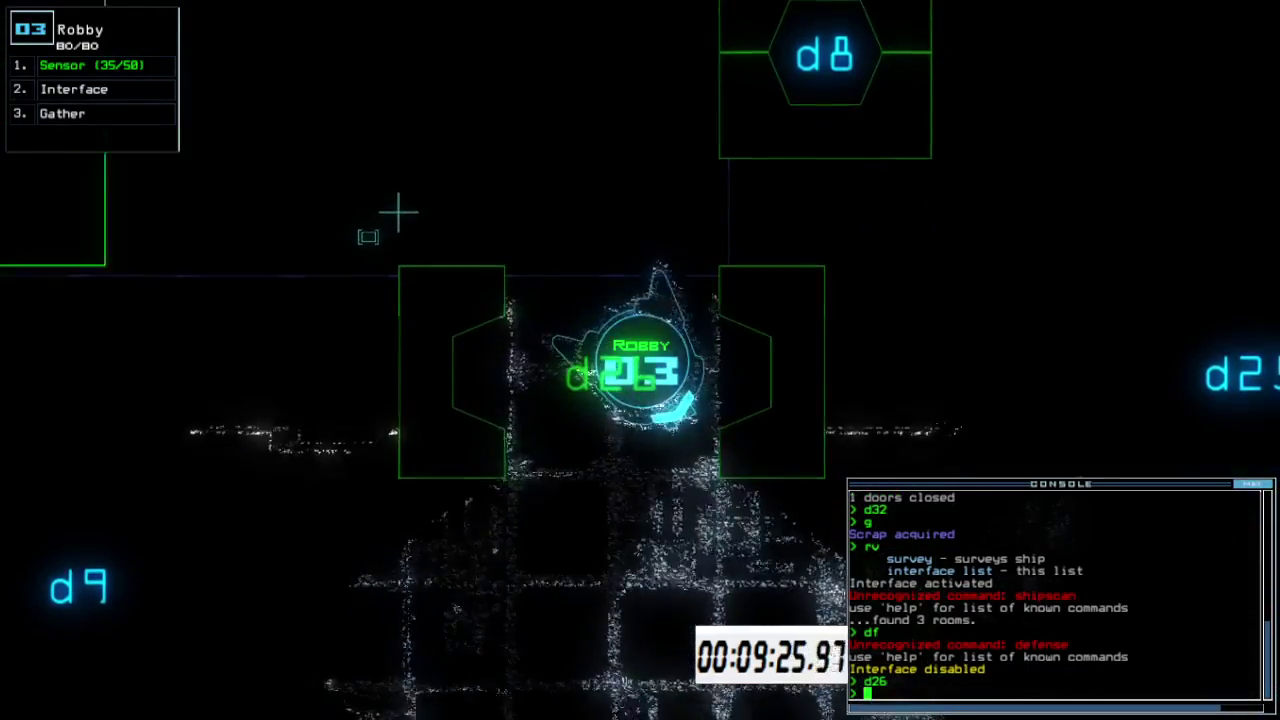
pyautogui.write('s')
# Drop a sensor by door d26, then drive Robby back to d26 and find it blocked
pyautogui.press('Return')
pyautogui.press('Down')
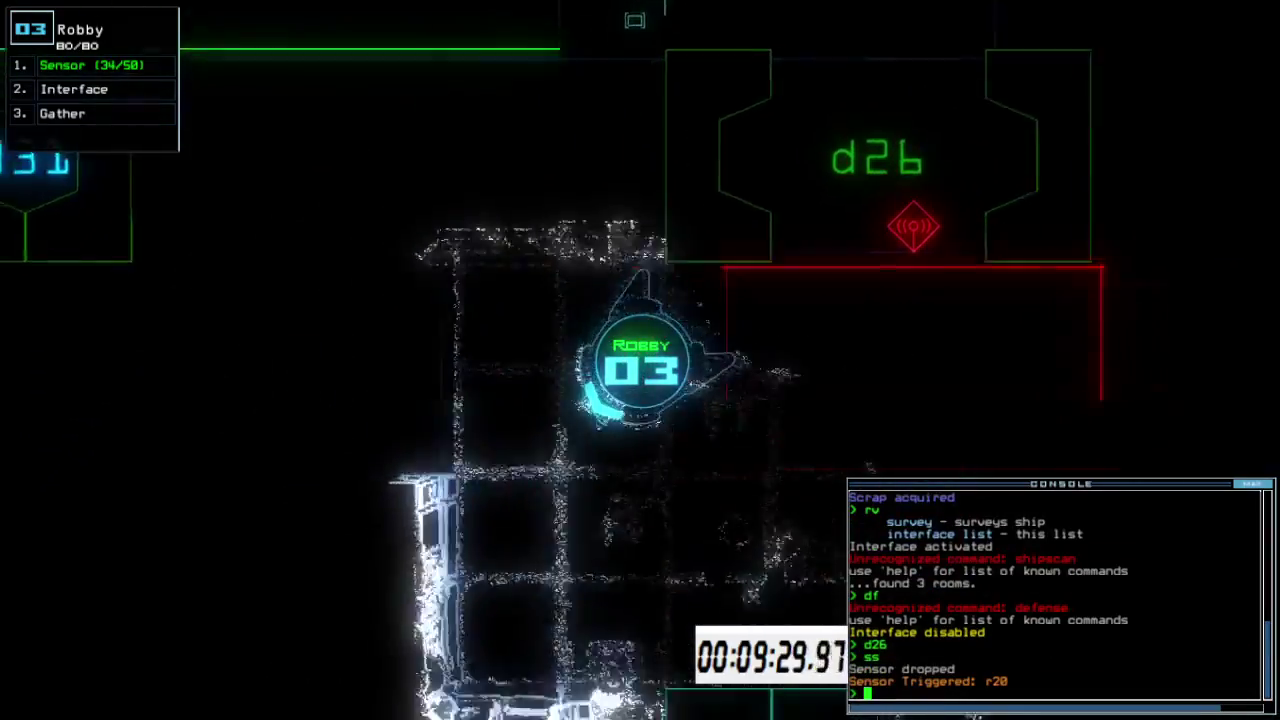
pyautogui.press('Right')
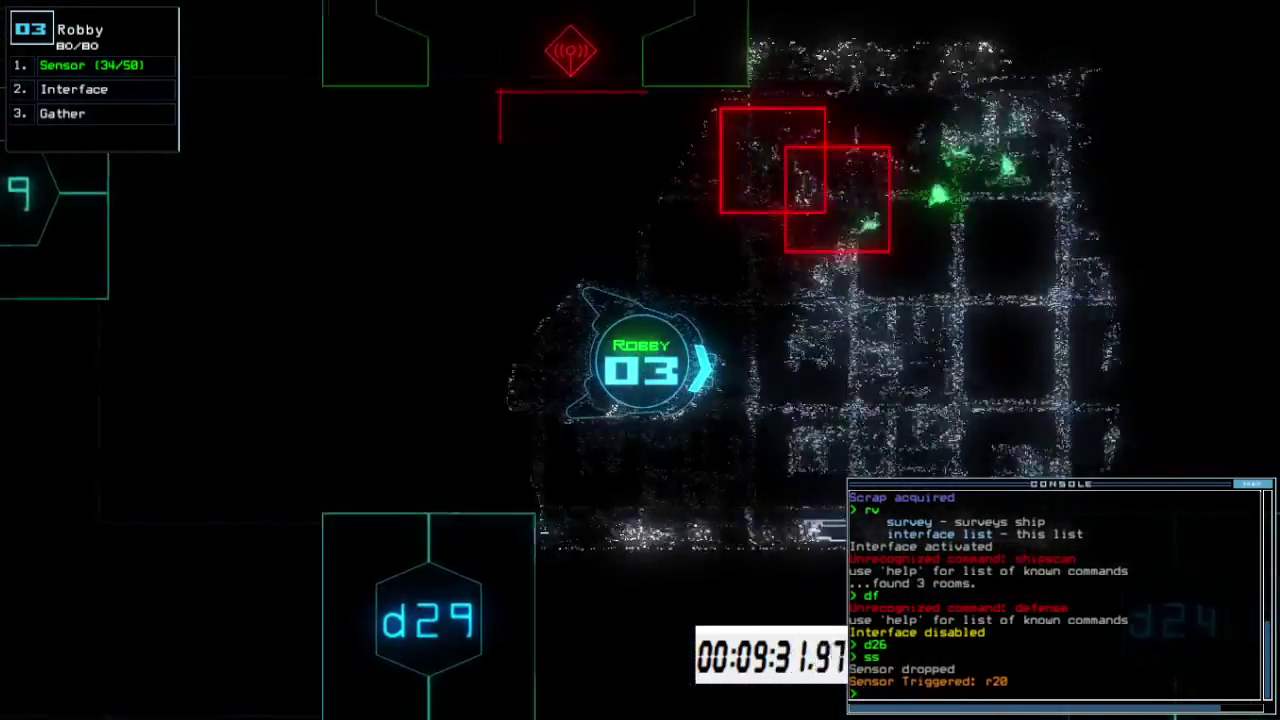
pyautogui.press('Right')
pyautogui.press('Up')
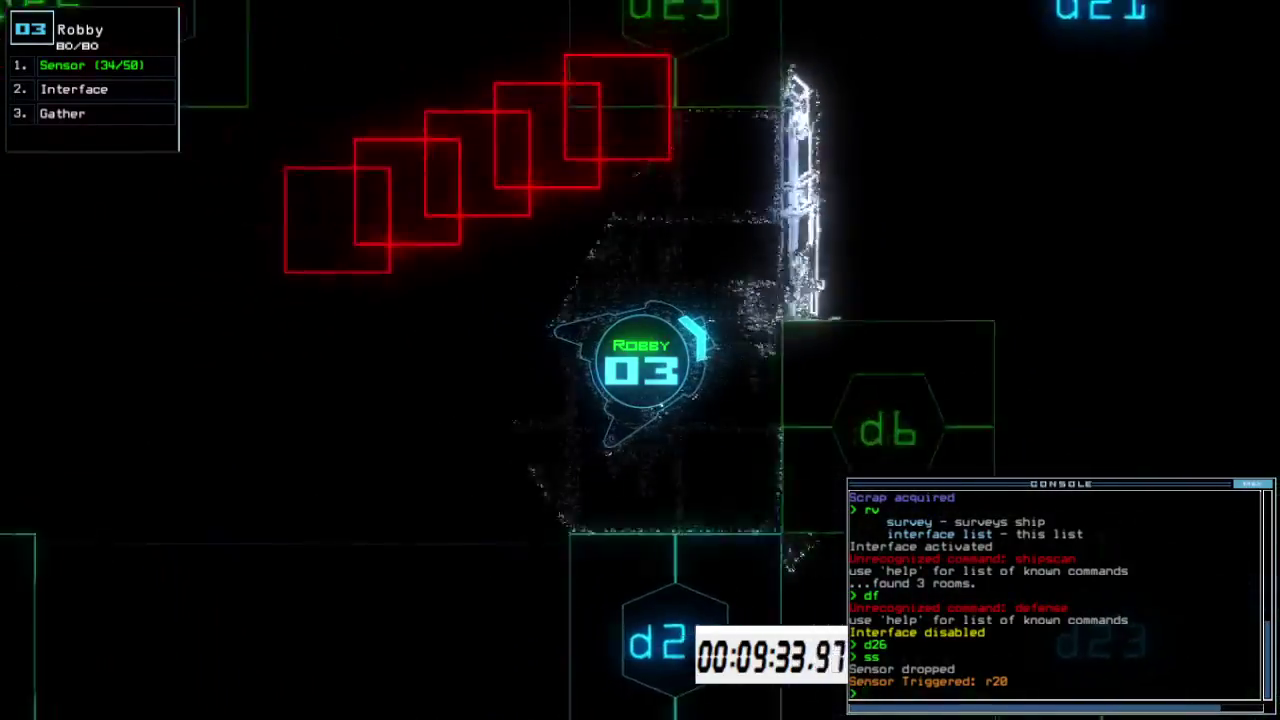
pyautogui.press('Left')
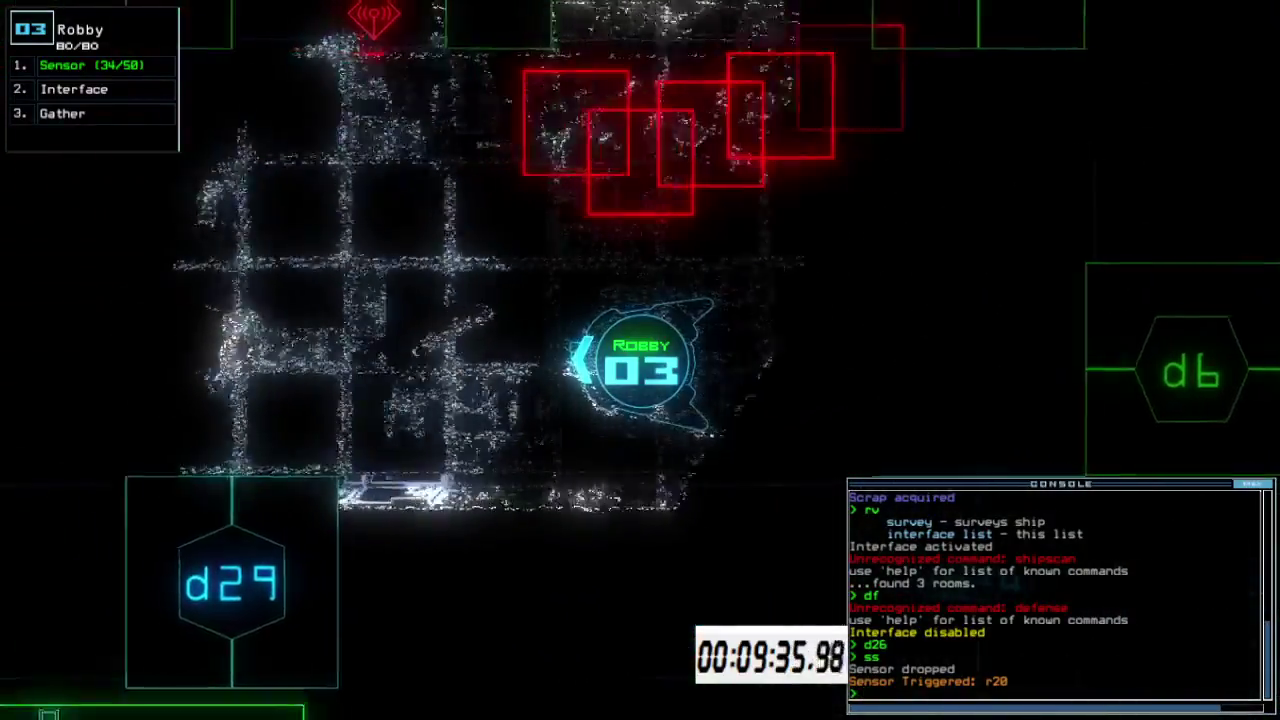
pyautogui.press('Up')
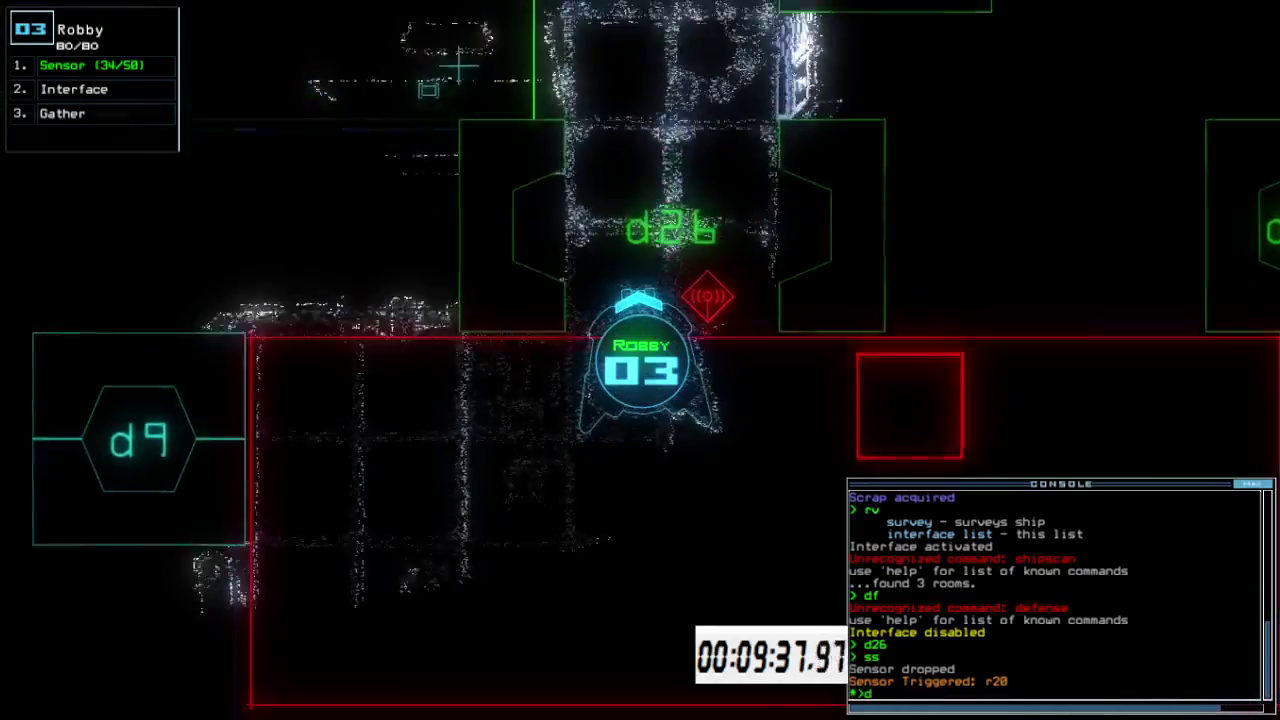
pyautogui.write('d26')
pyautogui.press('Return')
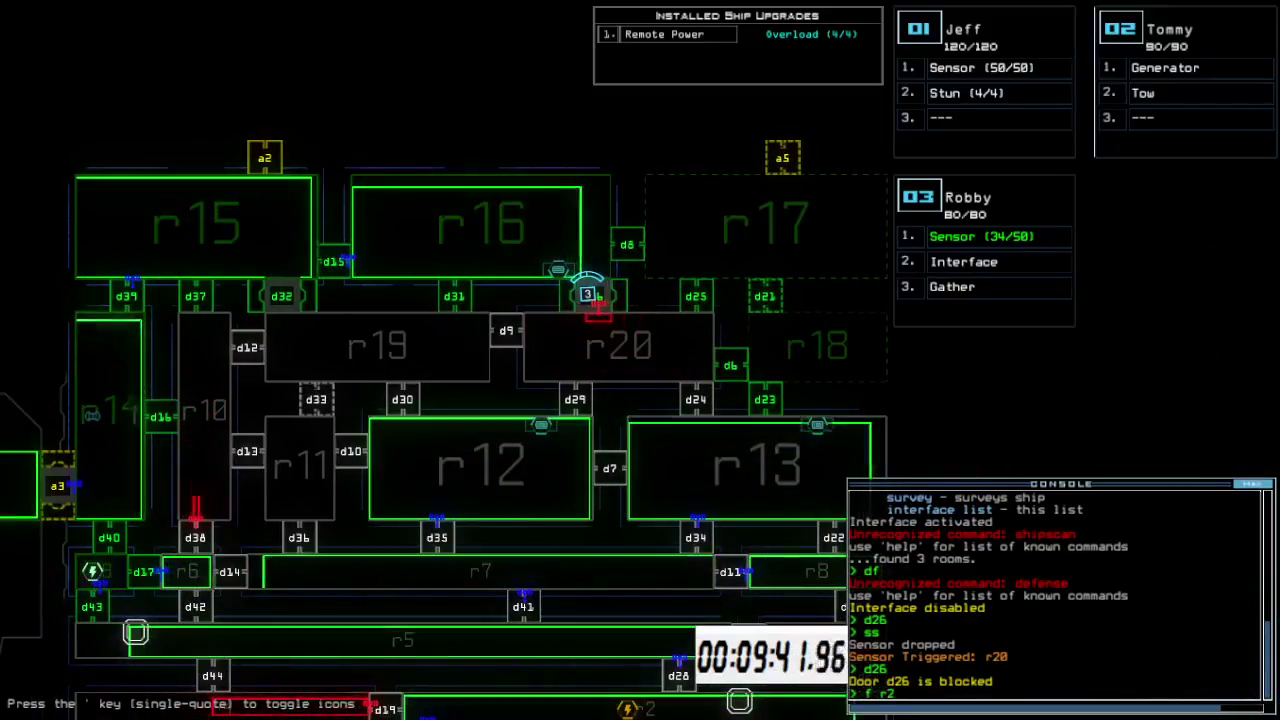
pyautogui.write('f r4')
# Highlight room r4, send Robby to open door d8, and close the open doors, including d26
pyautogui.press('Return')
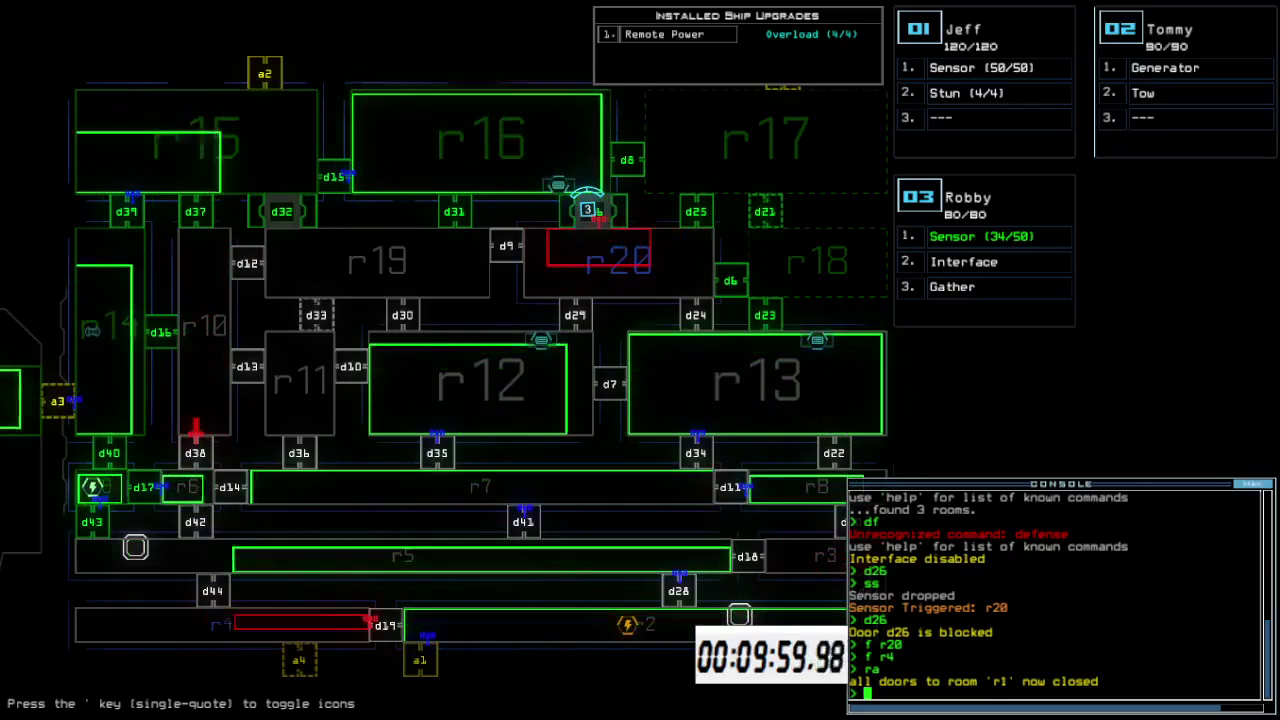
pyautogui.scroll(5, 590, 210)
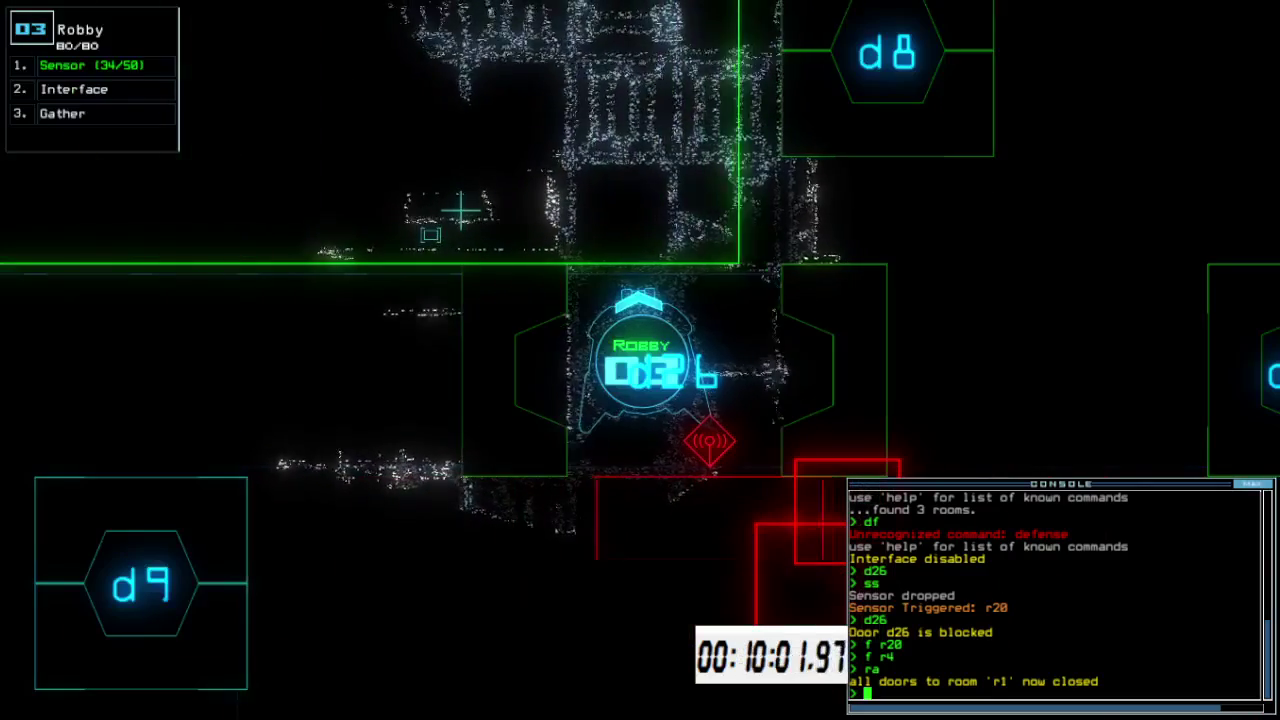
pyautogui.write('d8')
pyautogui.press('Return')
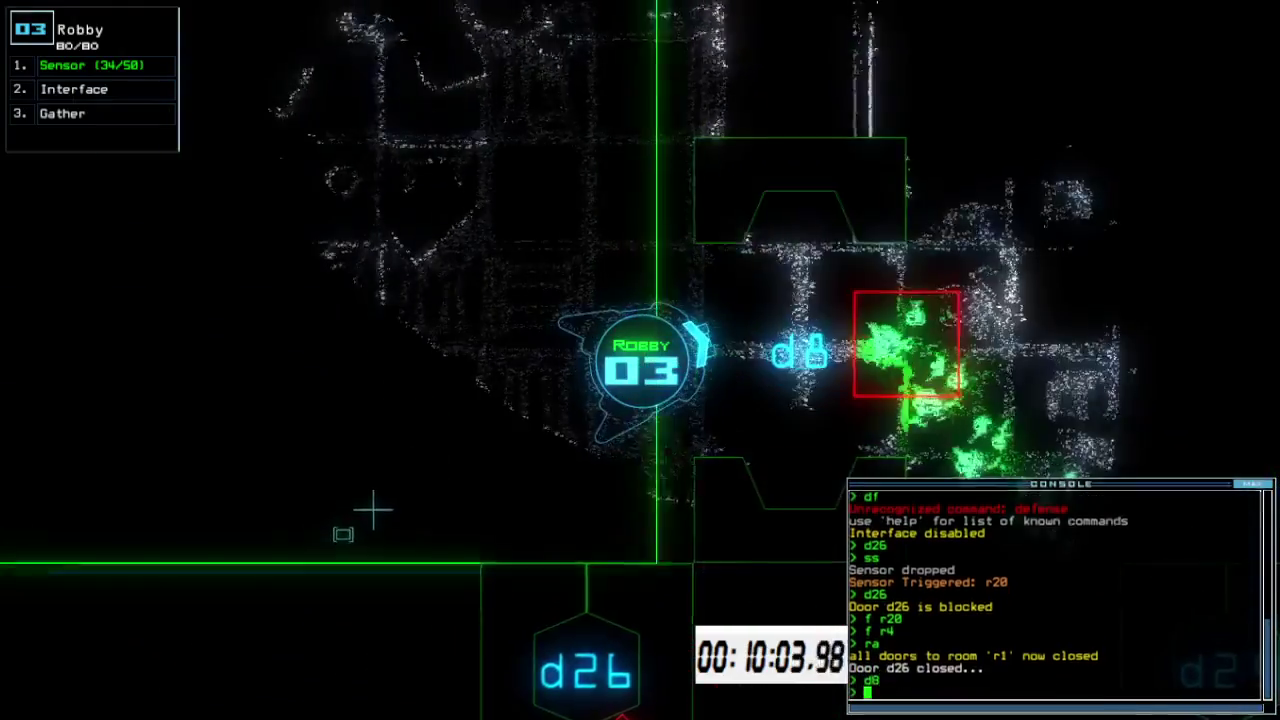
pyautogui.scroll(-5, 372, 510)
pyautogui.scroll(5, 260, 525)
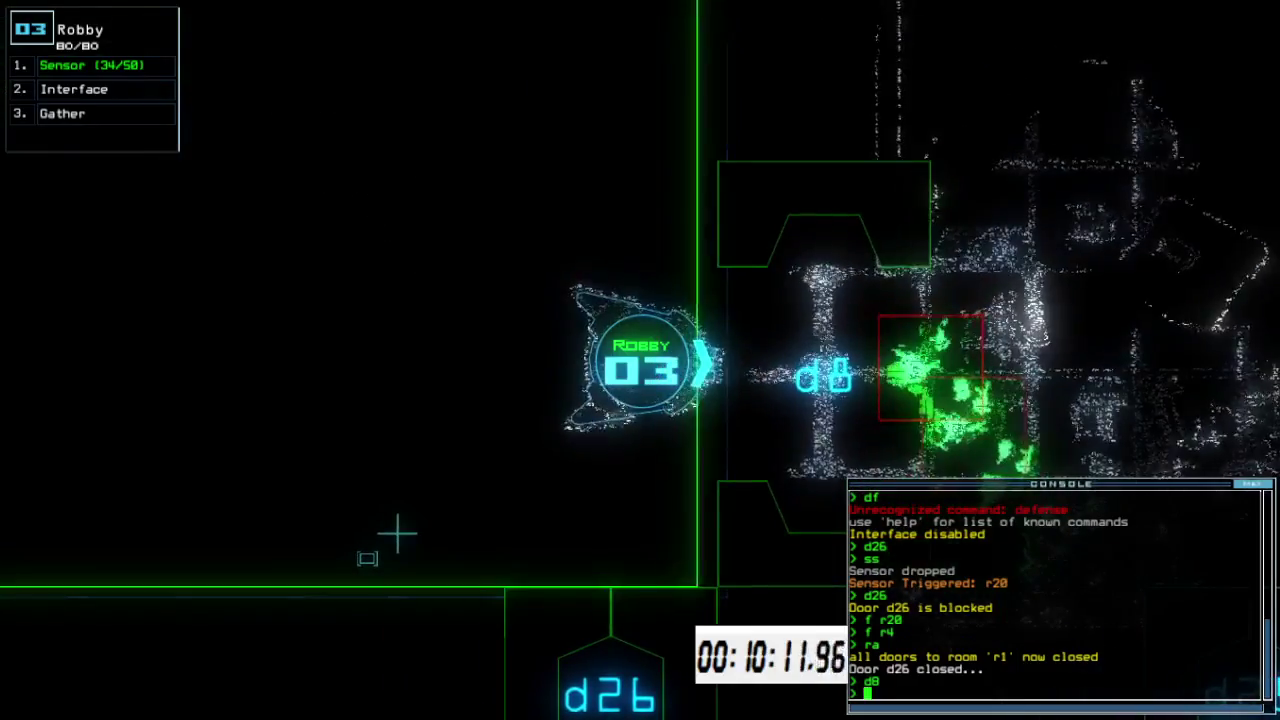
pyautogui.write('ccc')
pyautogui.press('Return')
pyautogui.press('space')
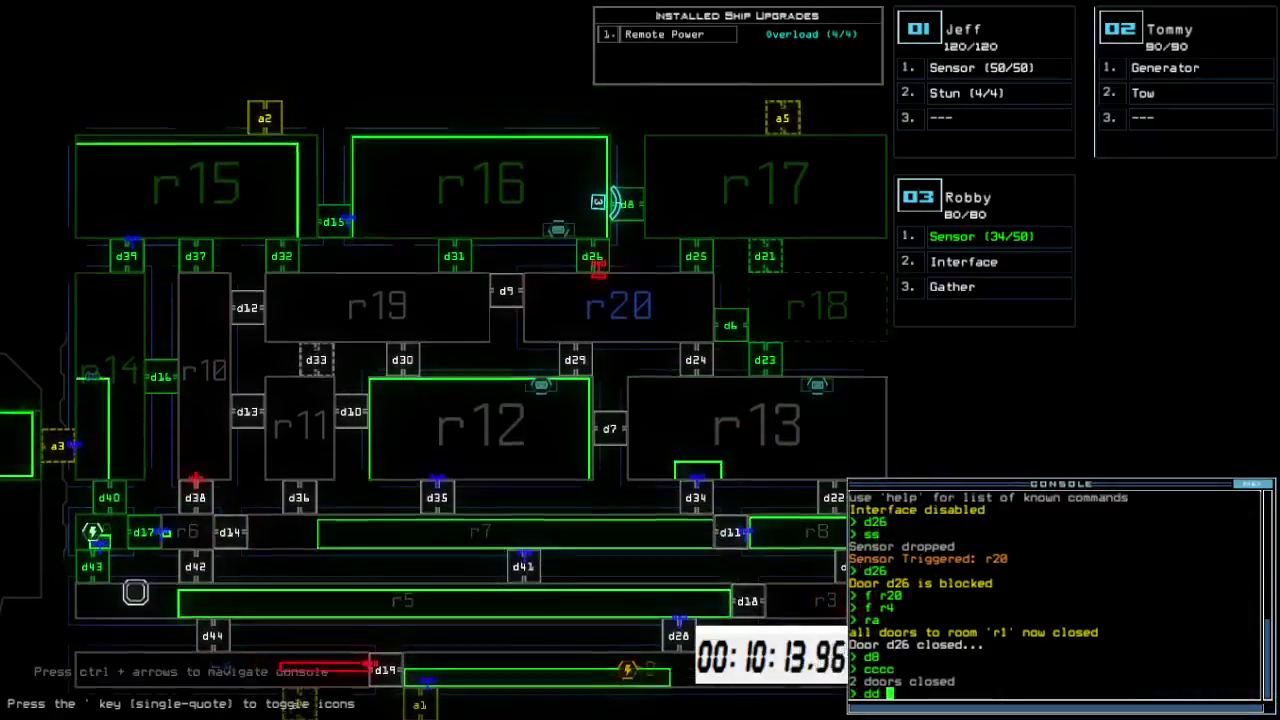
pyautogui.write('dd a')
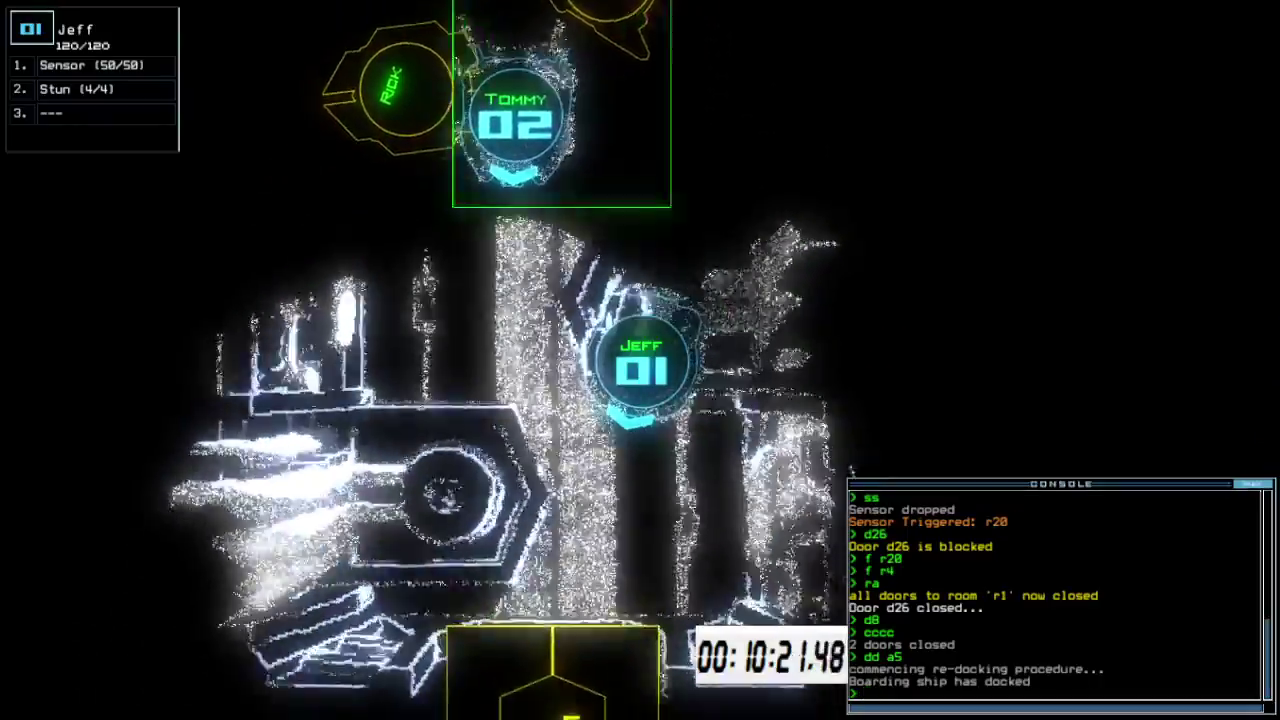
pyautogui.write('ar1')
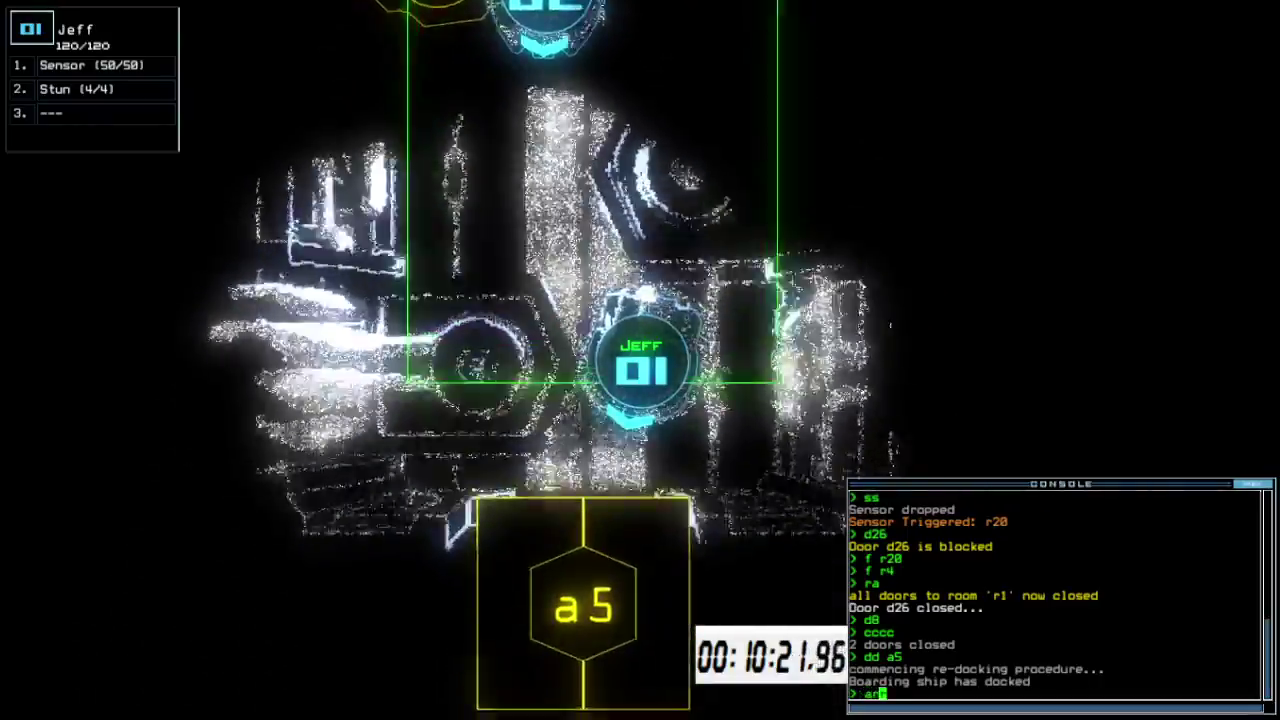
# Open and close room r1's doors for Jeff, then redock at airlock a1
pyautogui.press('Return')
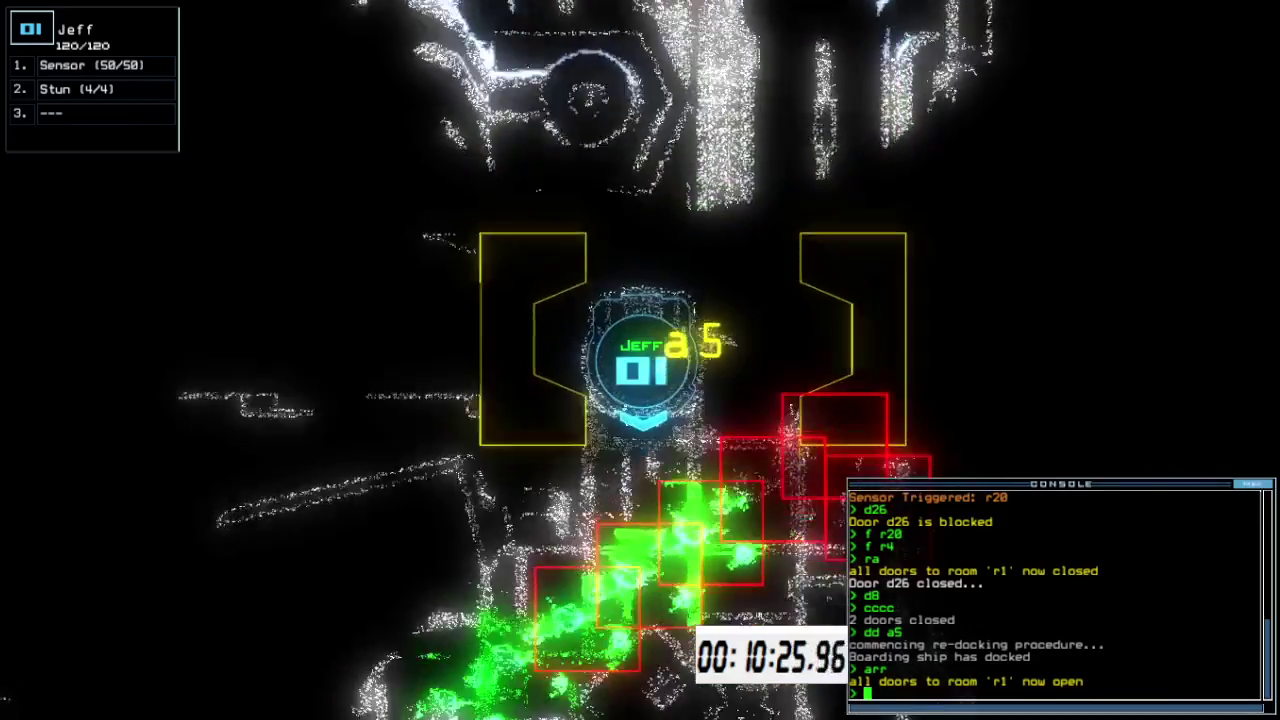
pyautogui.write('ra')
pyautogui.press('Return')
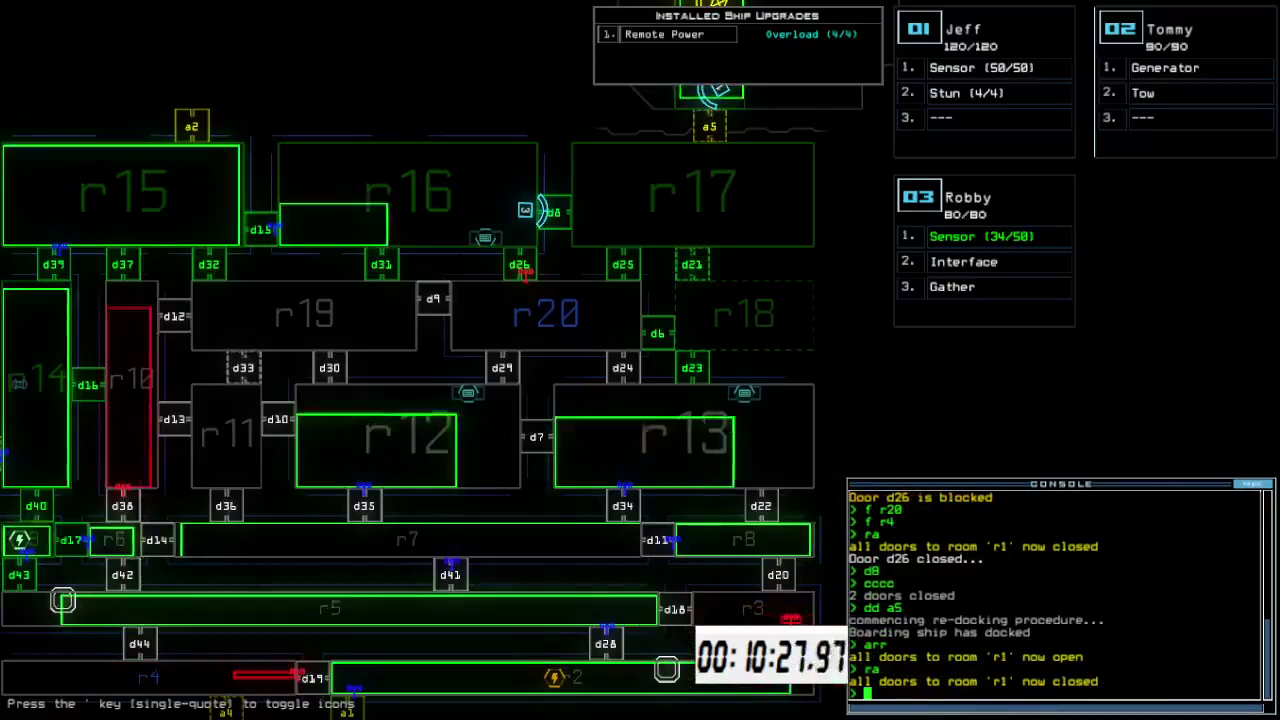
pyautogui.write('dd a1')
pyautogui.press('Return')
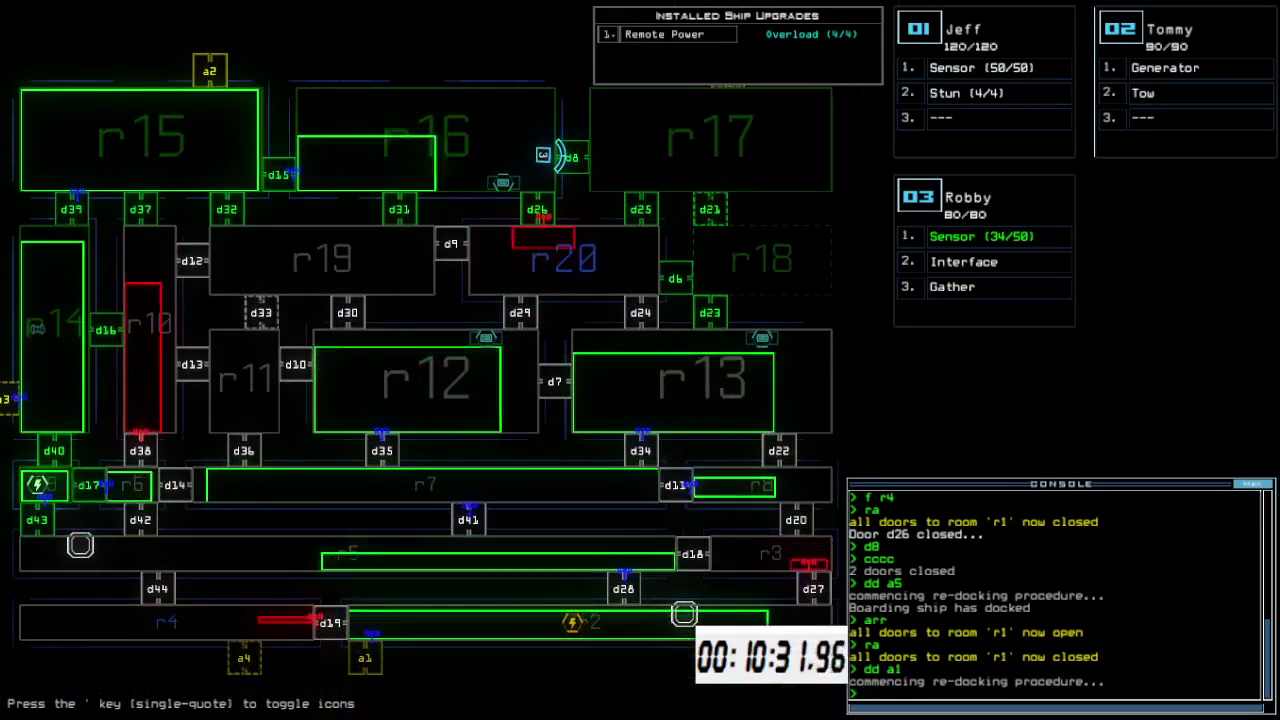
pyautogui.write('rm r')
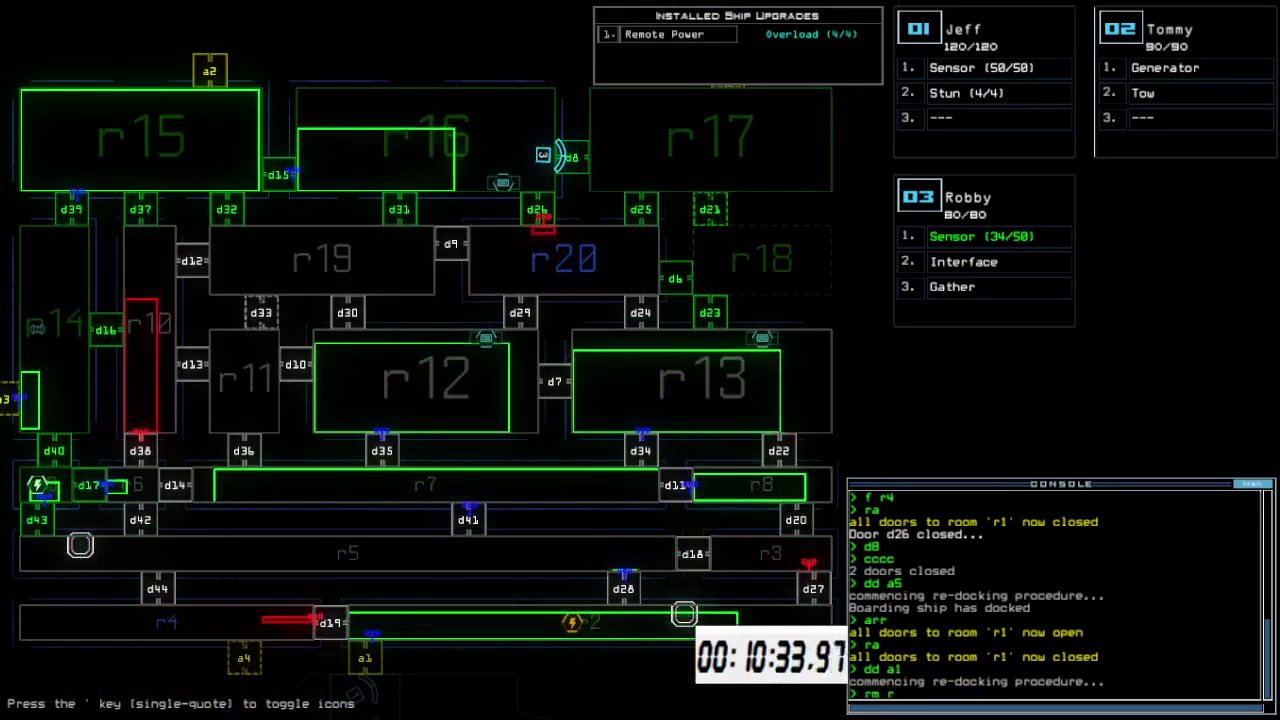
pyautogui.press('BackSpace')
pyautogui.press('BackSpace')
pyautogui.press('BackSpace')
pyautogui.press('3')
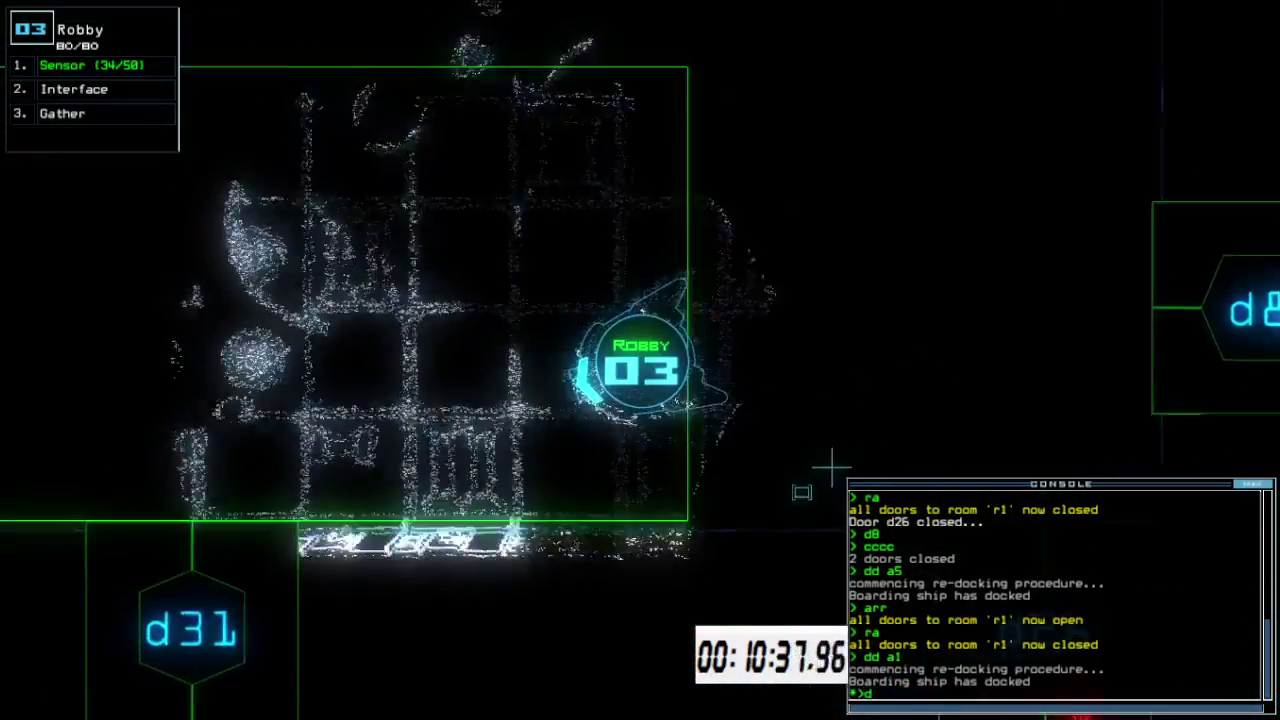
pyautogui.write('d31')
# Have Robby open door d31, drop a sensor, and collect the nearby scrap
pyautogui.press('Return')
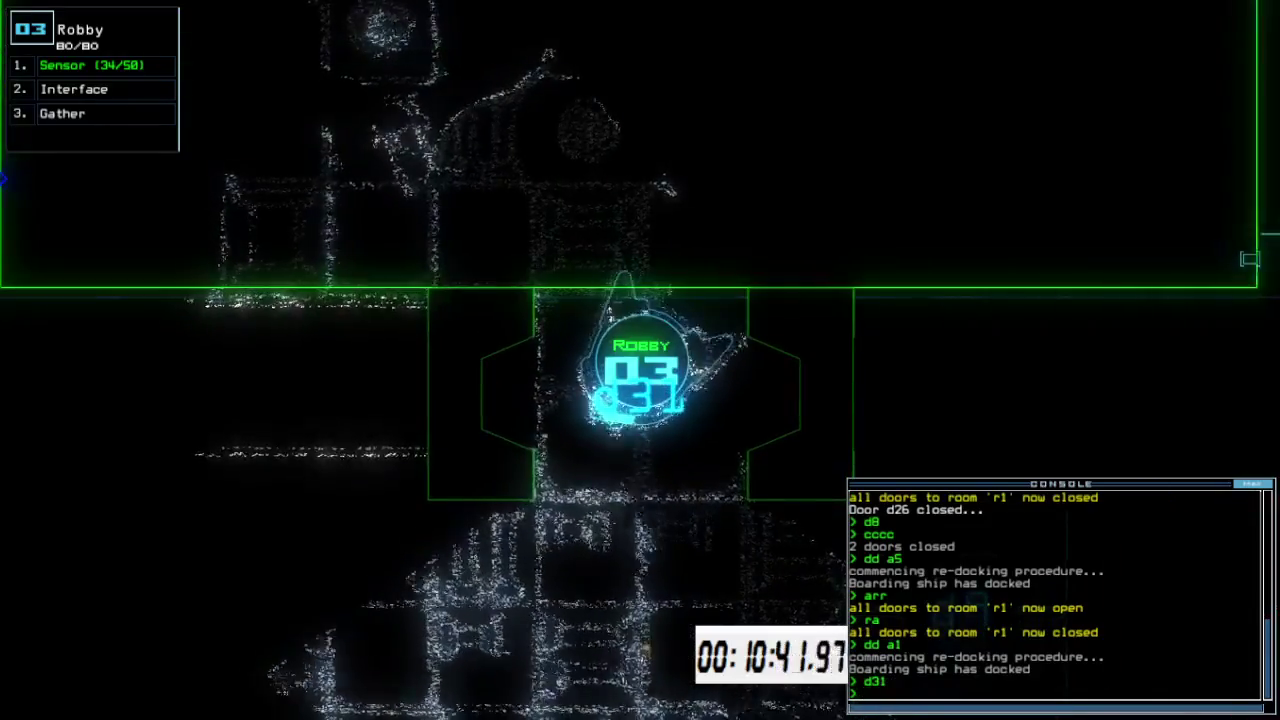
pyautogui.write('ss')
pyautogui.press('Return')
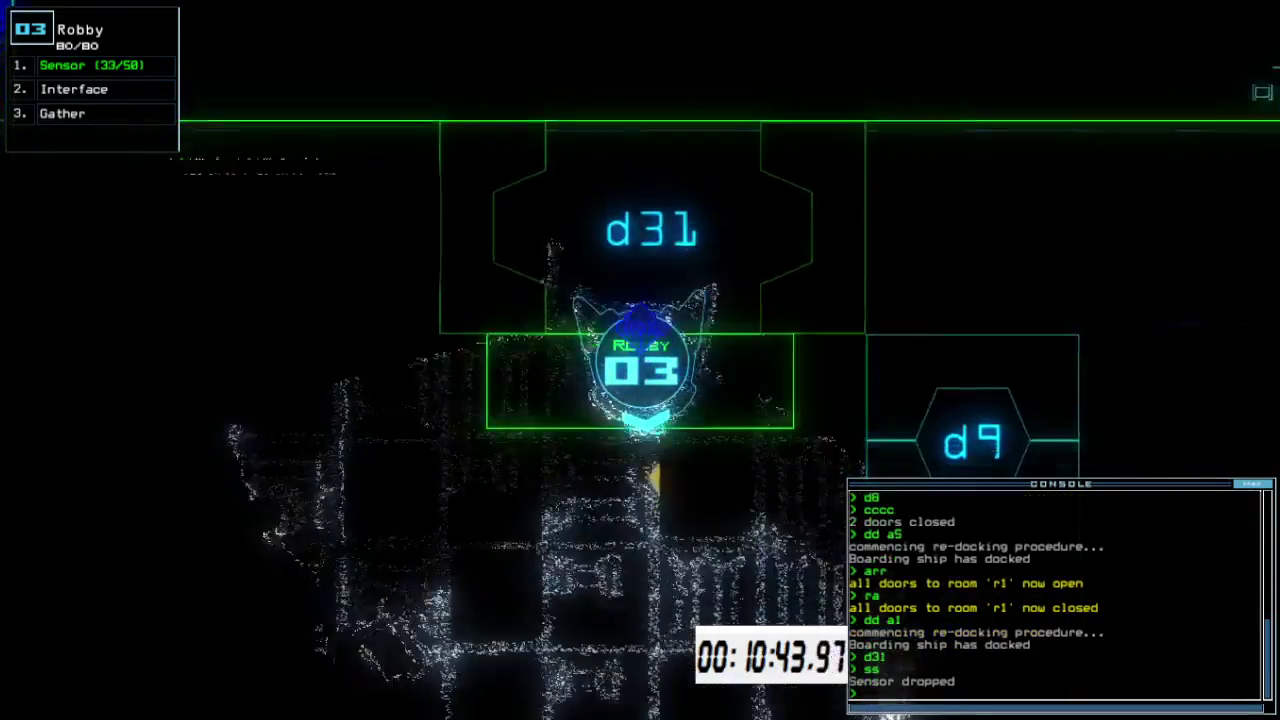
pyautogui.write('g')
pyautogui.press('Return')
pyautogui.press('Tab')
pyautogui.press('Tab')
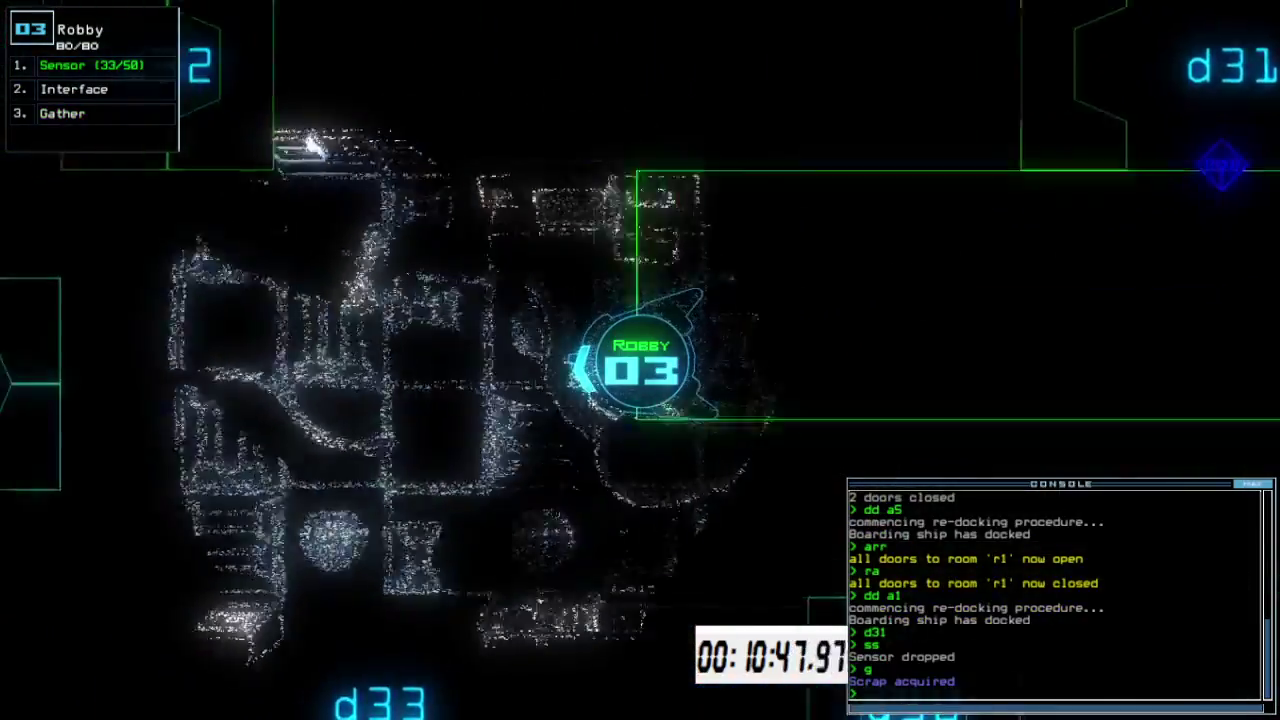
pyautogui.press('Tab')
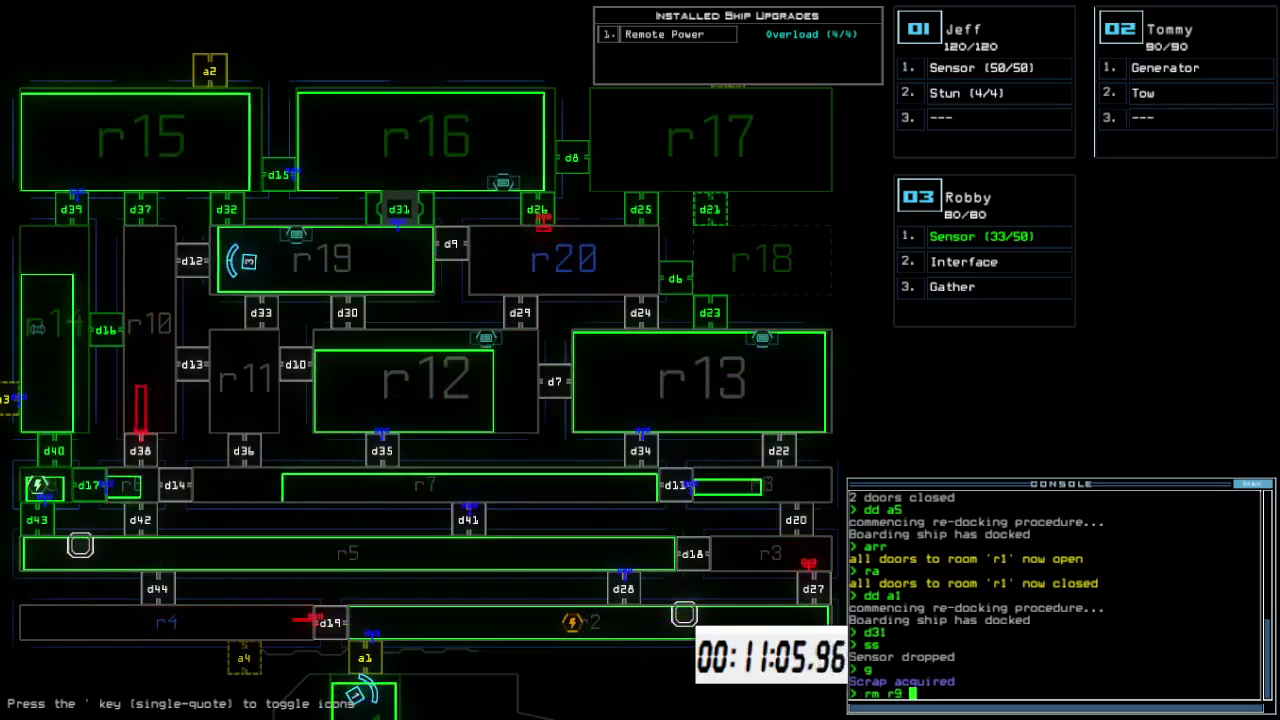
pyautogui.write('2')
# Run the r9/r2 room commands, redock at airlock a2, and close two doors
pyautogui.press('Return')
pyautogui.write('rm r2')
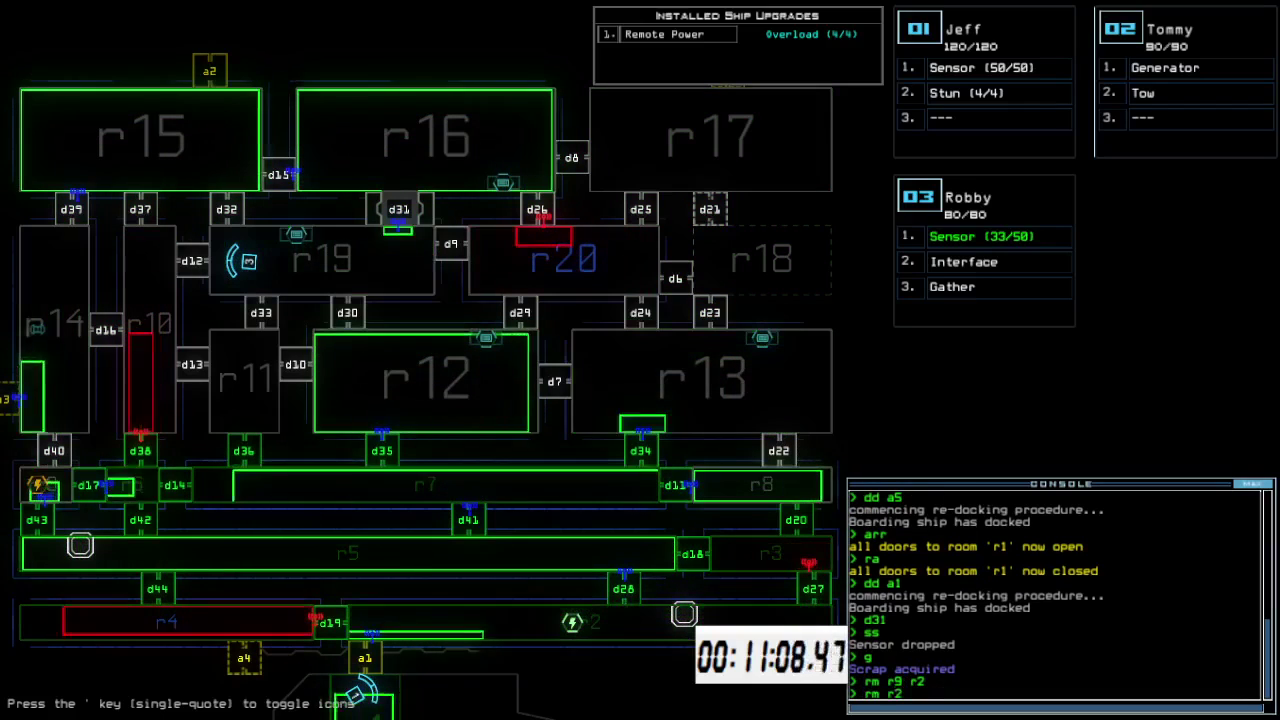
pyautogui.write('r')
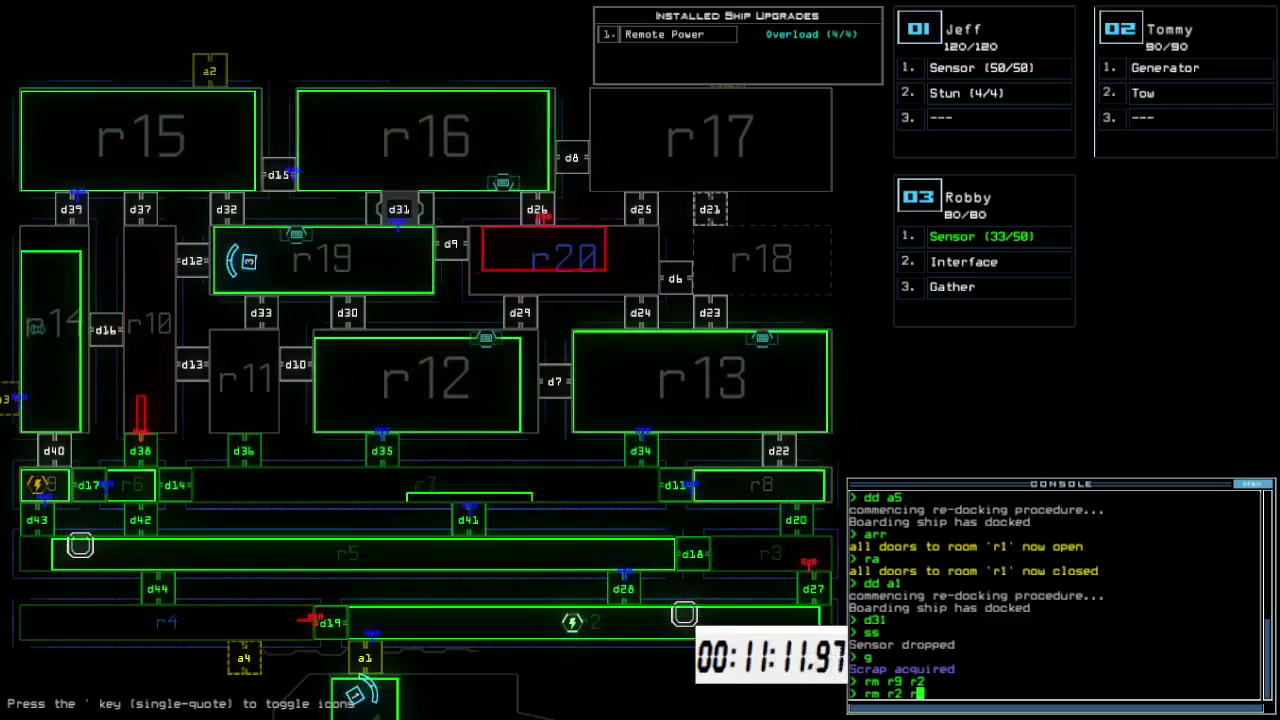
pyautogui.write('9')
pyautogui.press('Return')
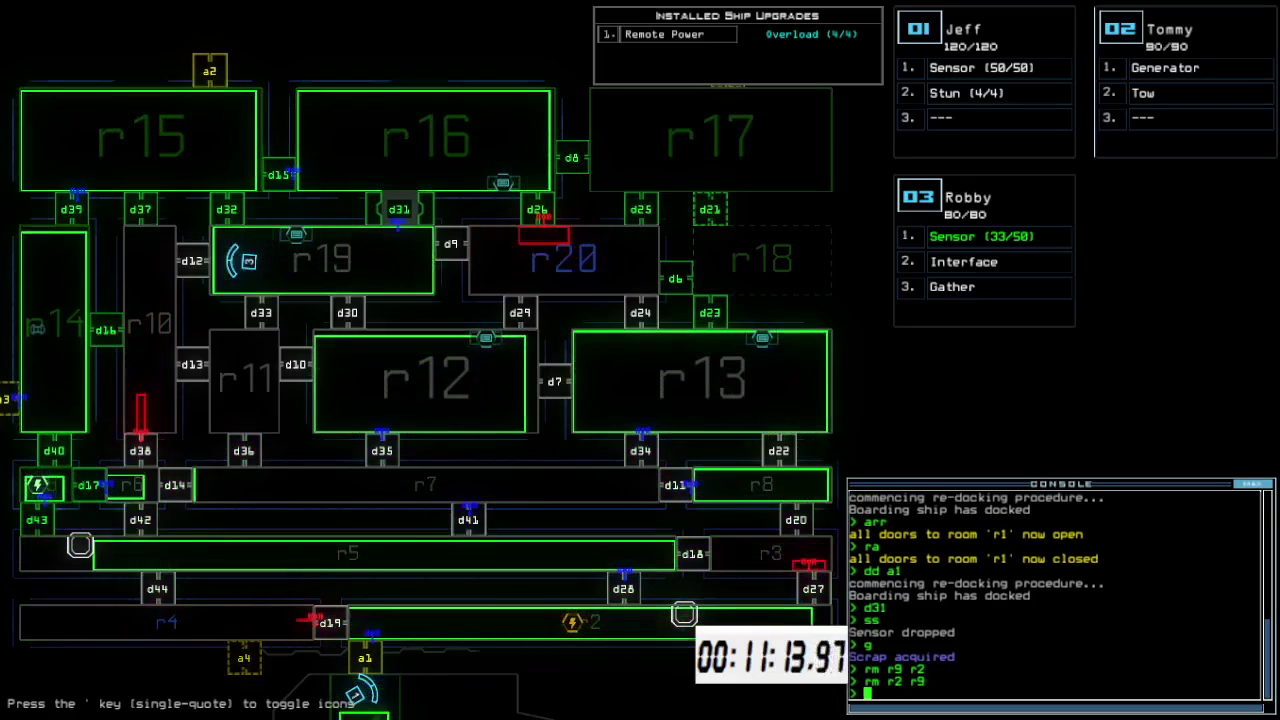
pyautogui.write('d32dd a2')
pyautogui.press('Return')
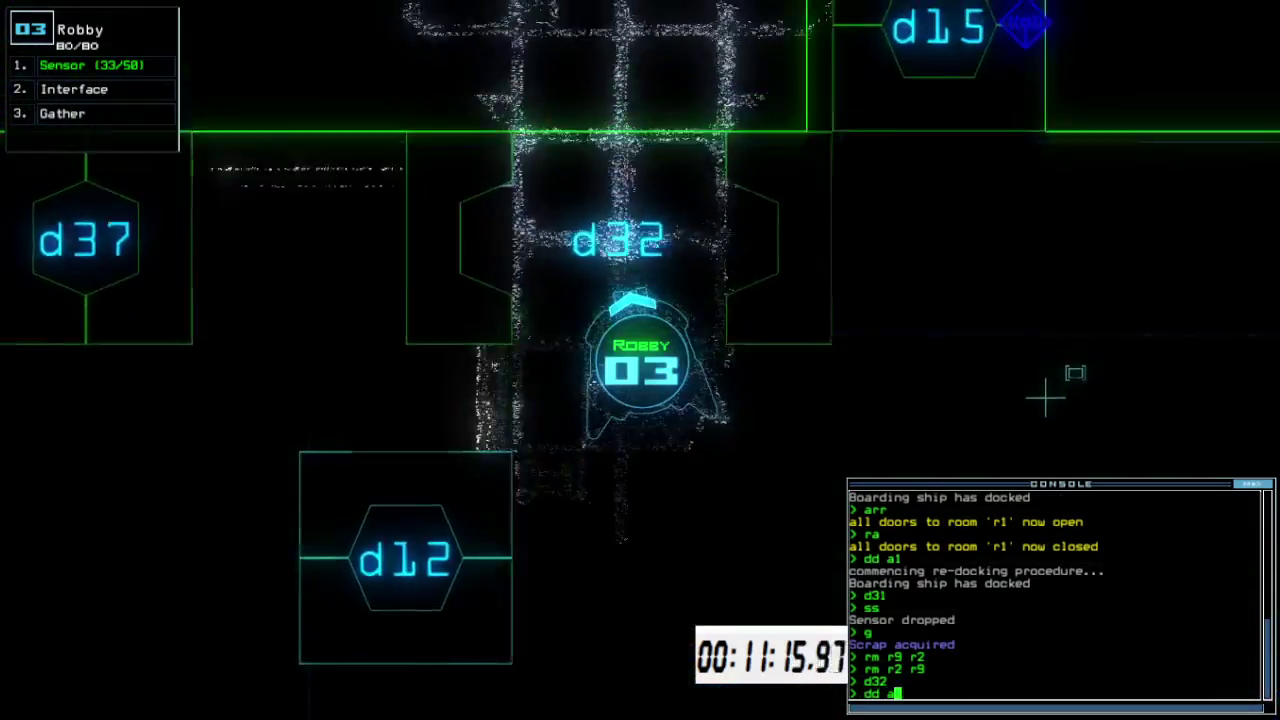
pyautogui.write('cccc')
pyautogui.press('Return')
pyautogui.press('space')
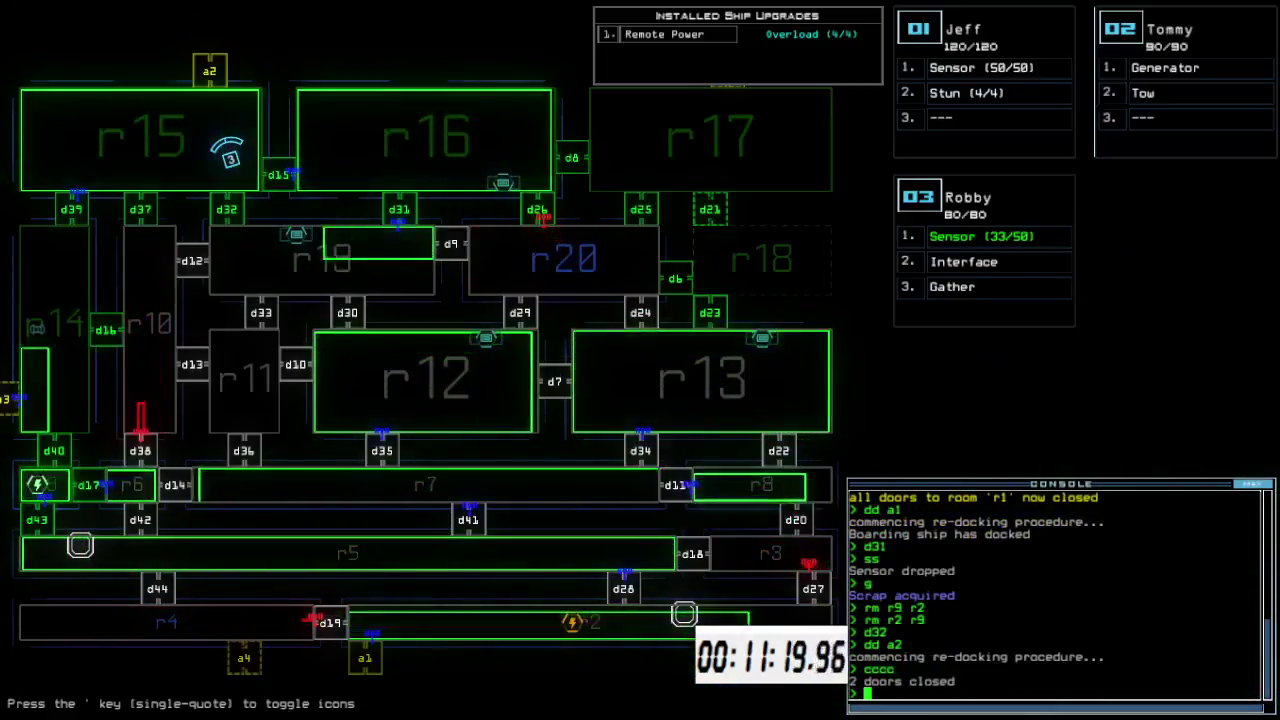
# Open room r1's doors, move Robby into the boarding ship, and shut them again
pyautogui.press('space')
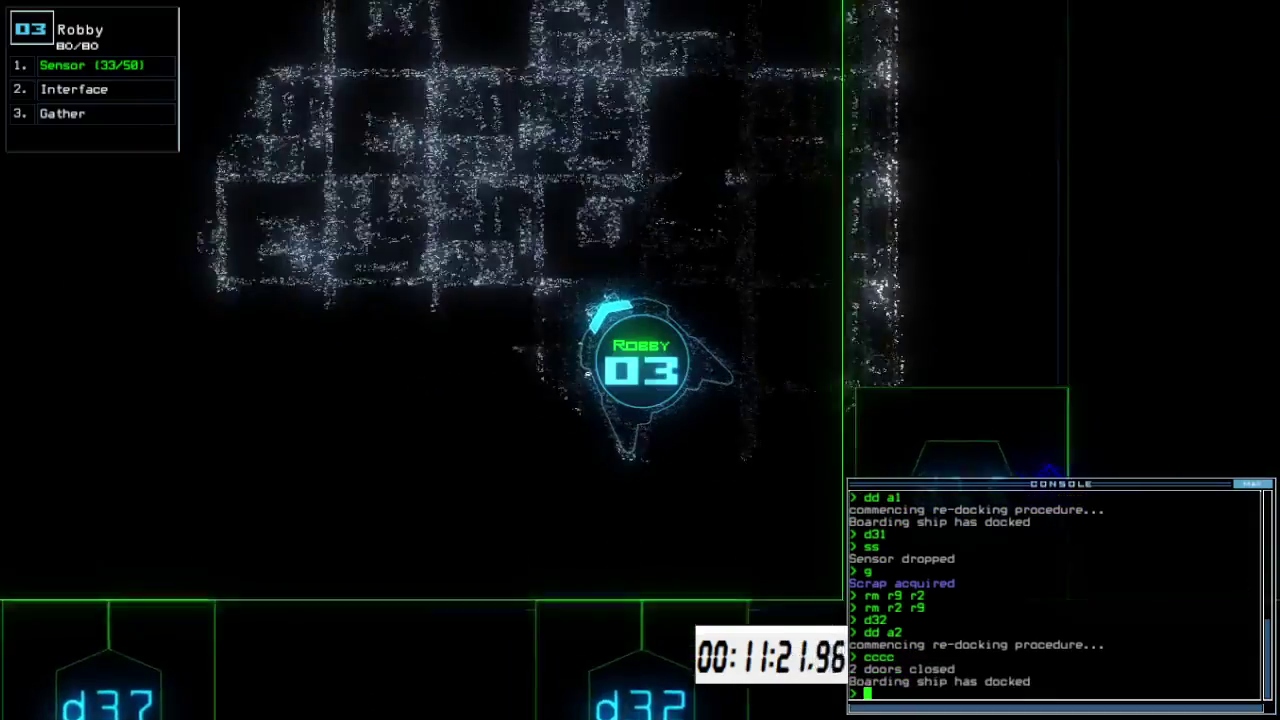
pyautogui.press('Up')
pyautogui.write('a r1')
pyautogui.press('Return')
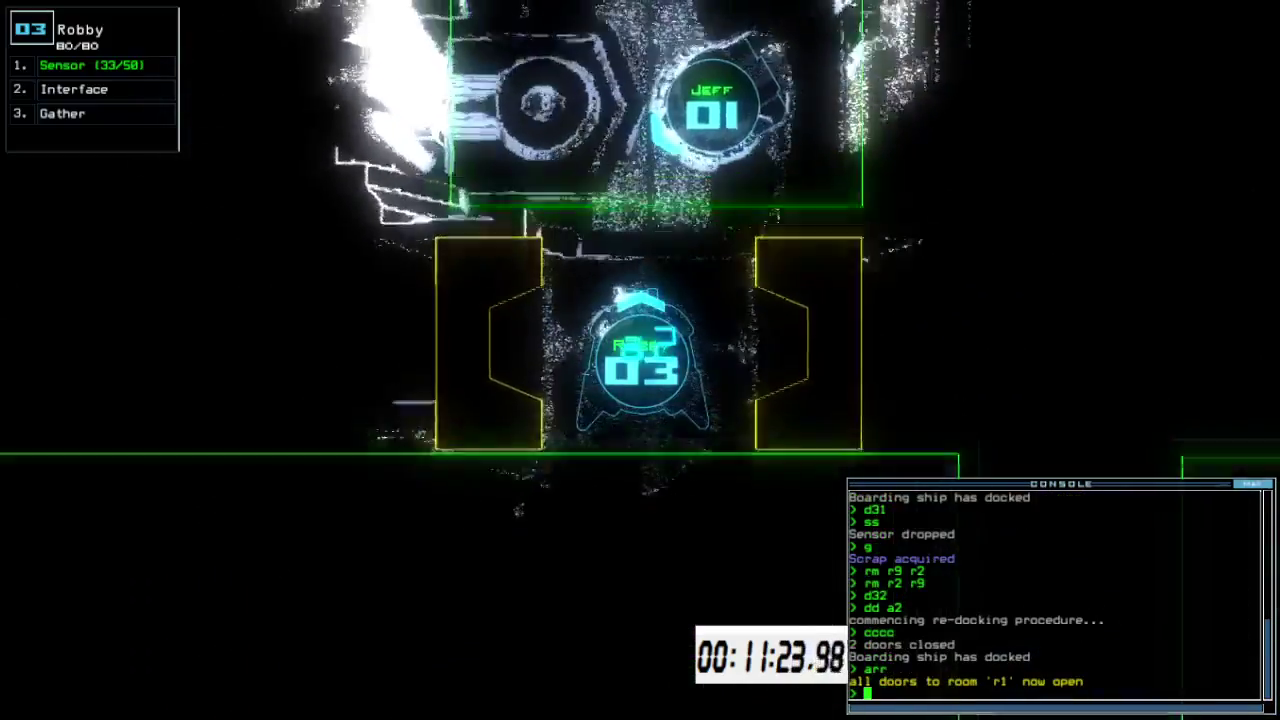
pyautogui.write('a r1')
pyautogui.press('Return')
pyautogui.press('space')
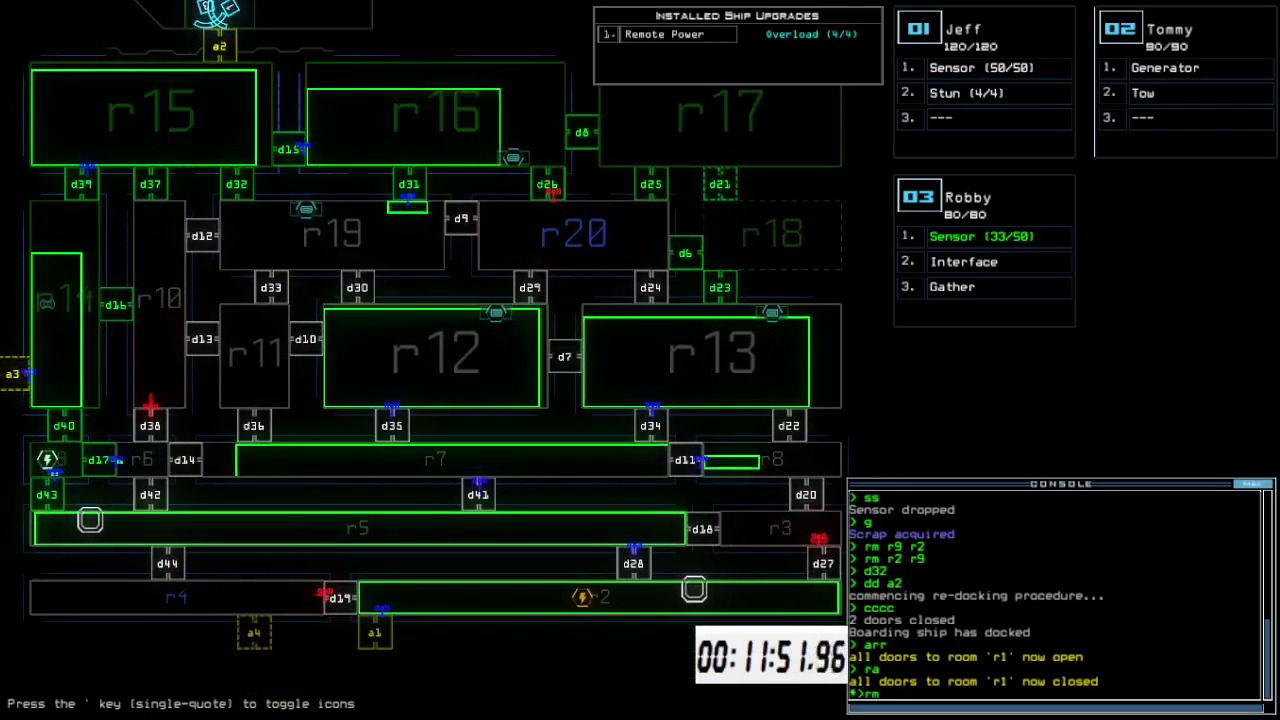
# Rerun the r9/r2 room command, redock at a1, open d36 and d35, and flag r12
pyautogui.press('Return')
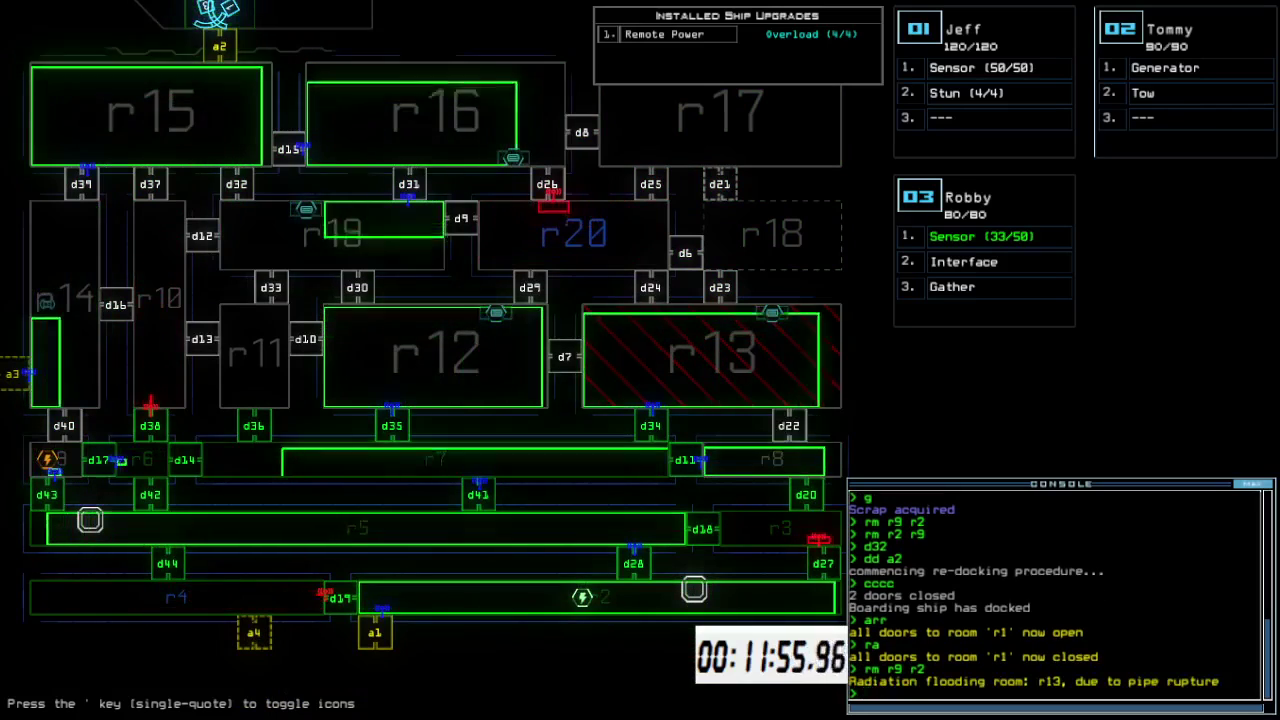
pyautogui.write('dd a1')
pyautogui.press('Return')
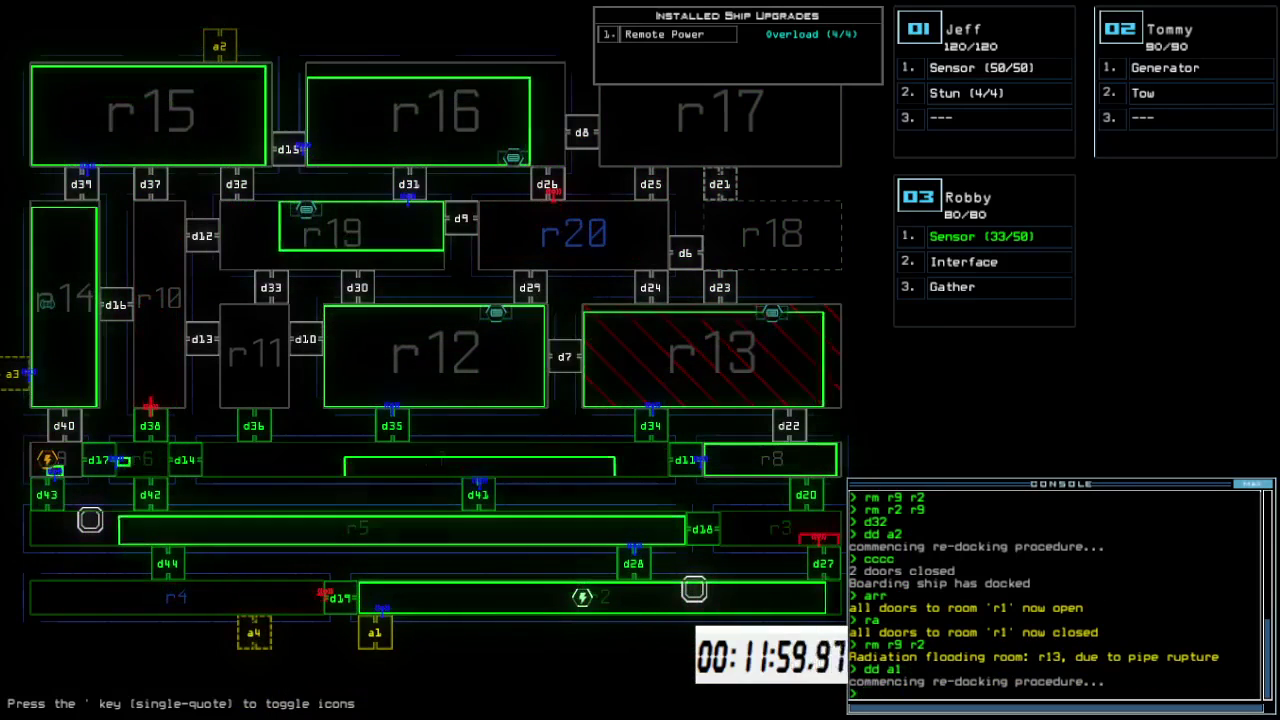
pyautogui.write('d36')
pyautogui.press('Return')
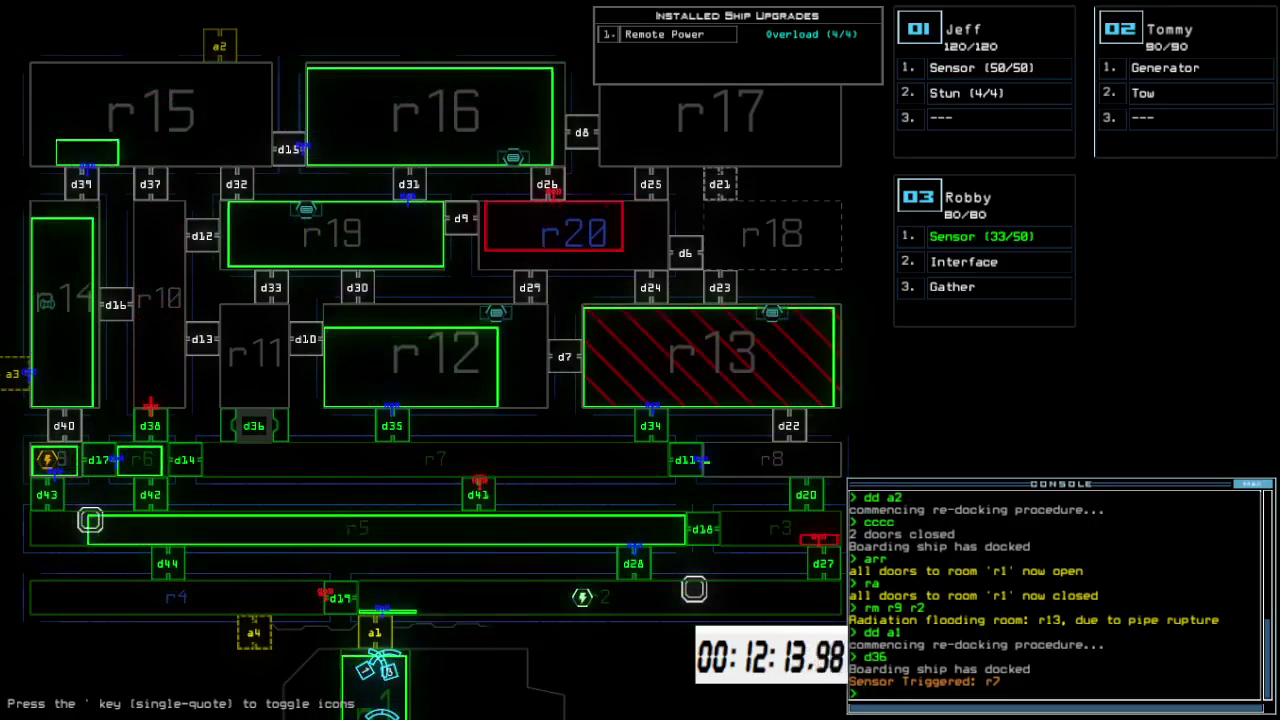
pyautogui.write('6')
pyautogui.press('Return')
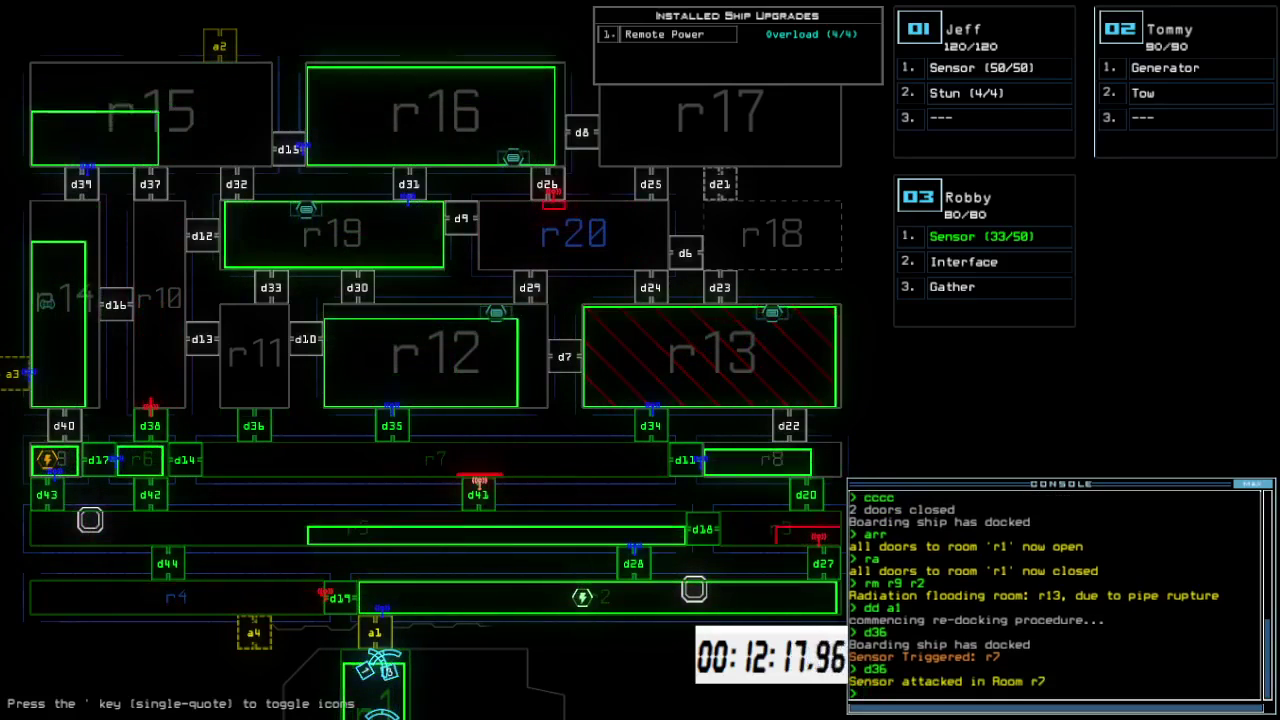
pyautogui.press('Return')
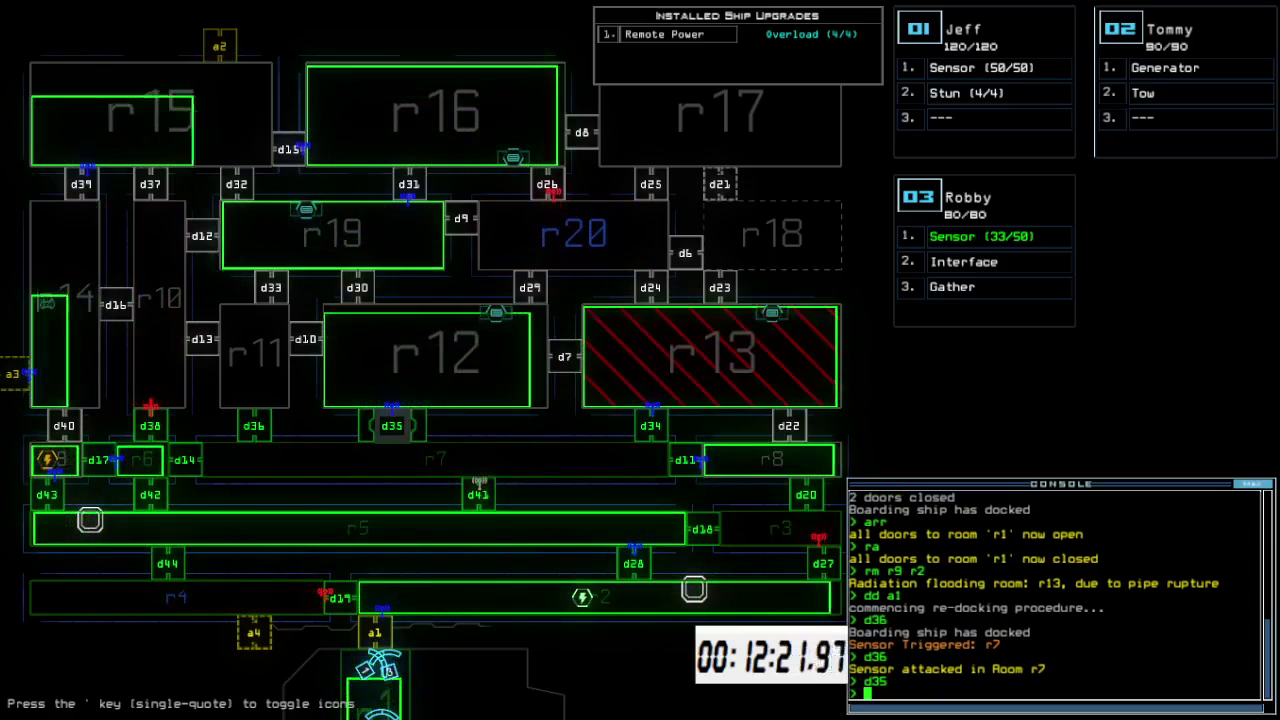
pyautogui.write('f r12')
pyautogui.press('Return')
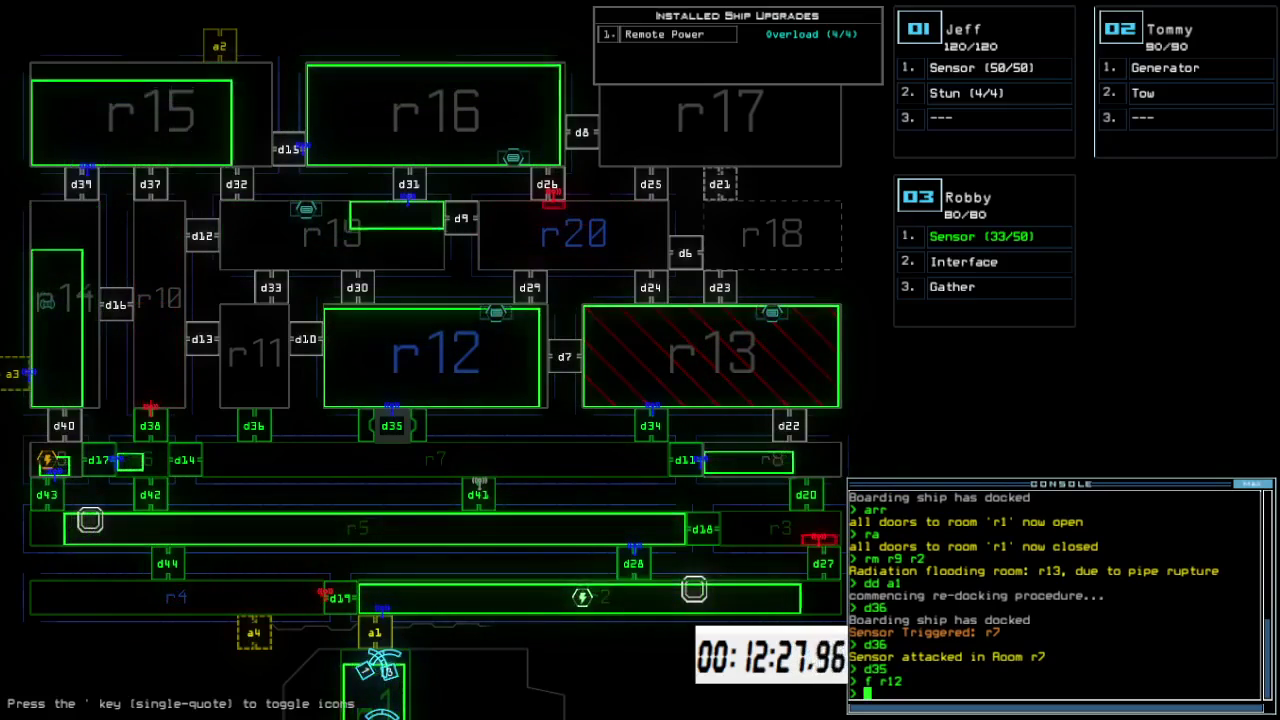
pyautogui.write('arr')
# Cycle room r1's doors and steer drone 03 through door d28, closing it behind
pyautogui.press('Return')
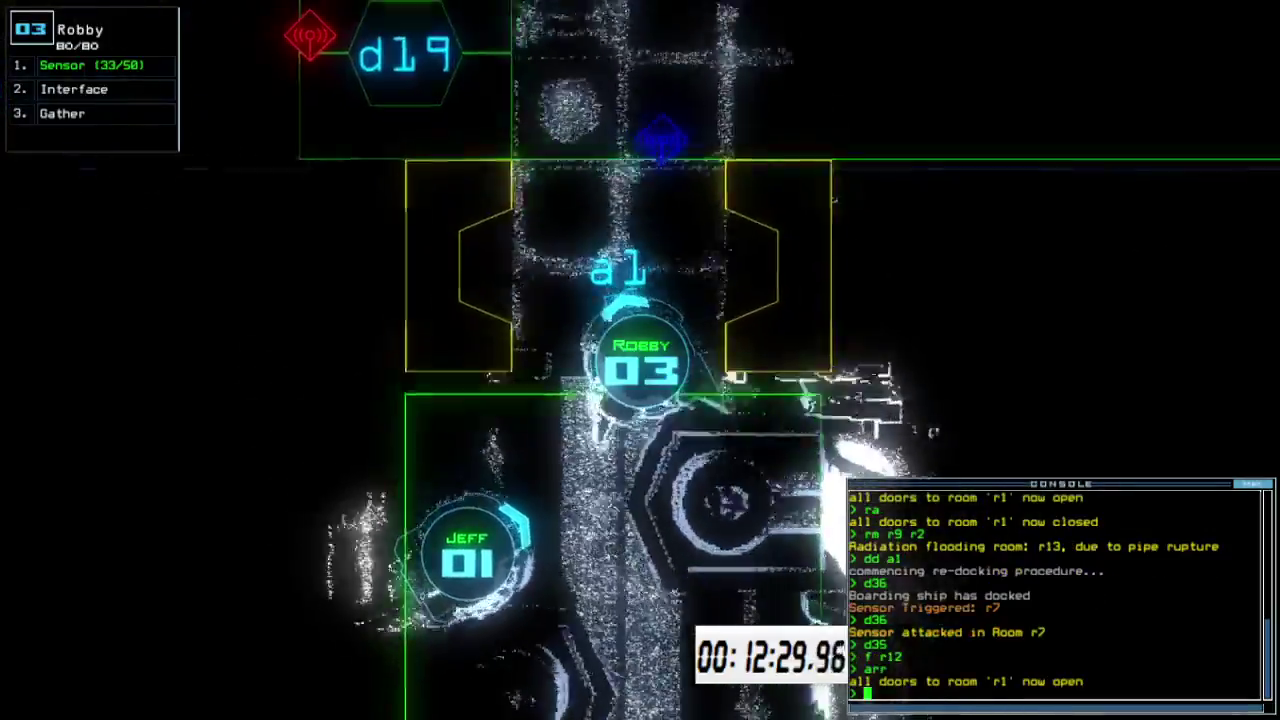
pyautogui.press('Up')
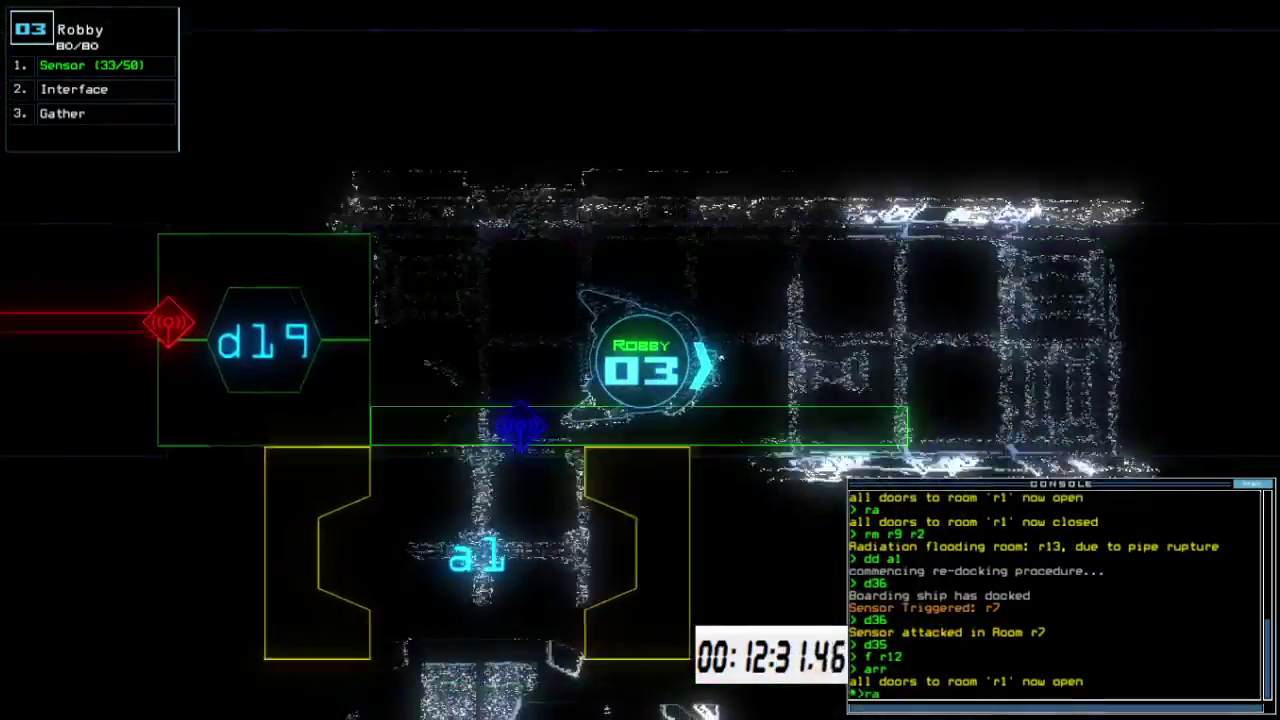
pyautogui.write('ra')
pyautogui.press('Return')
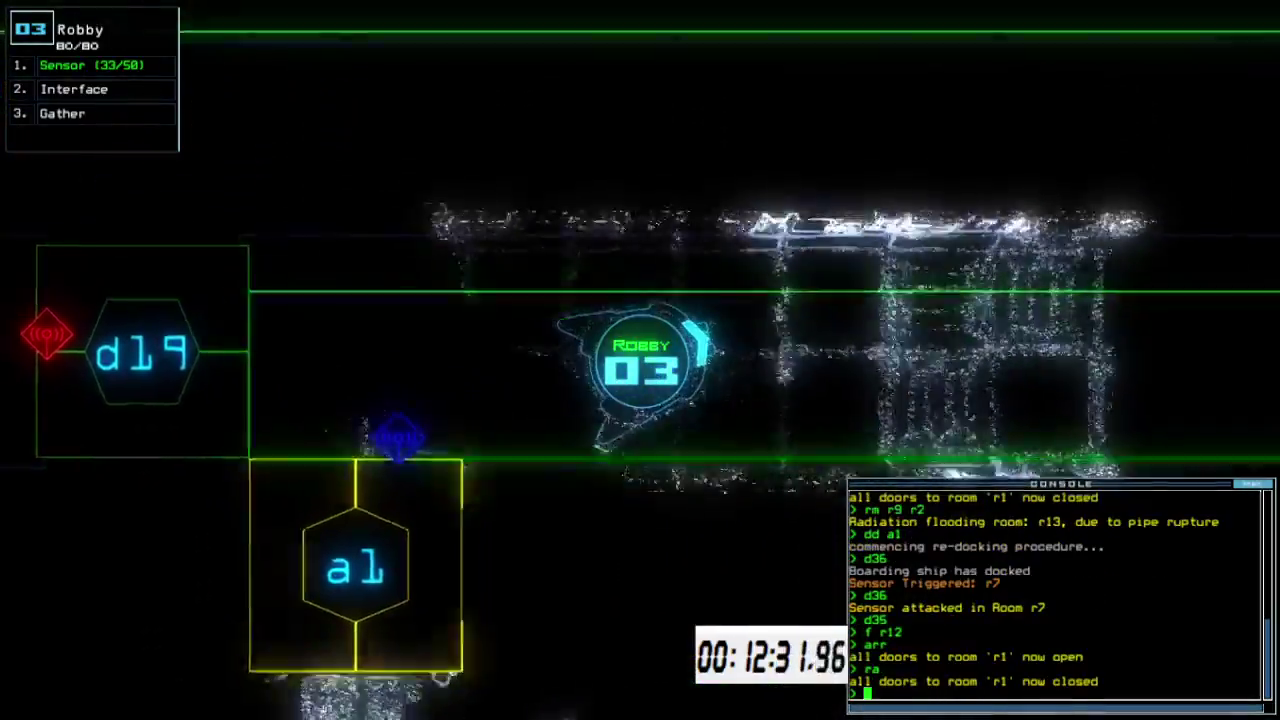
pyautogui.press('Right')
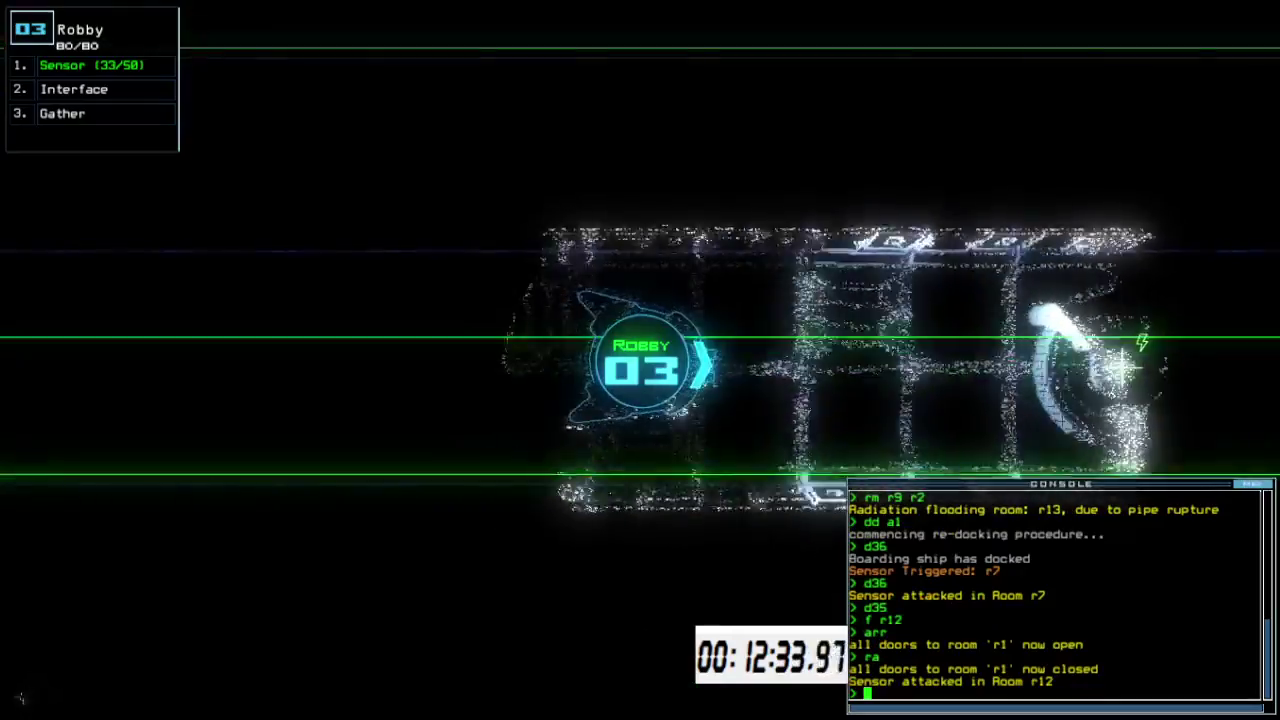
pyautogui.write('d2')
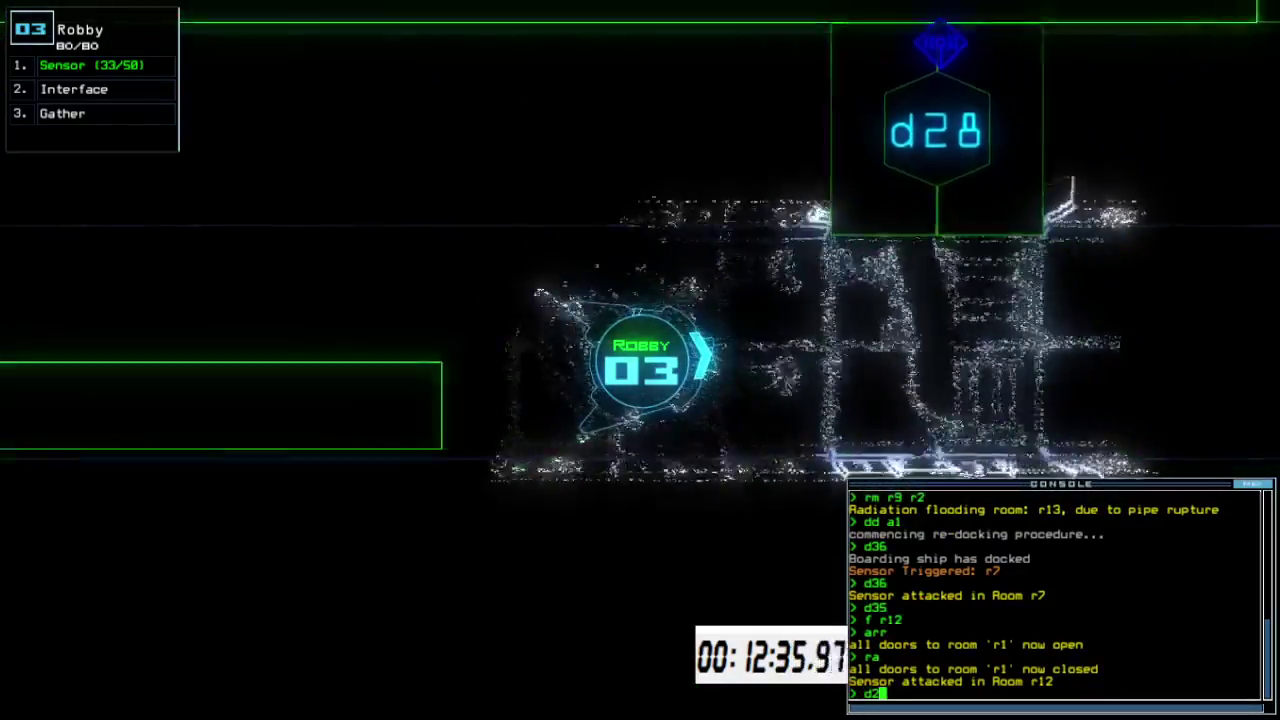
pyautogui.write('8')
pyautogui.press('Return')
pyautogui.write('d2')
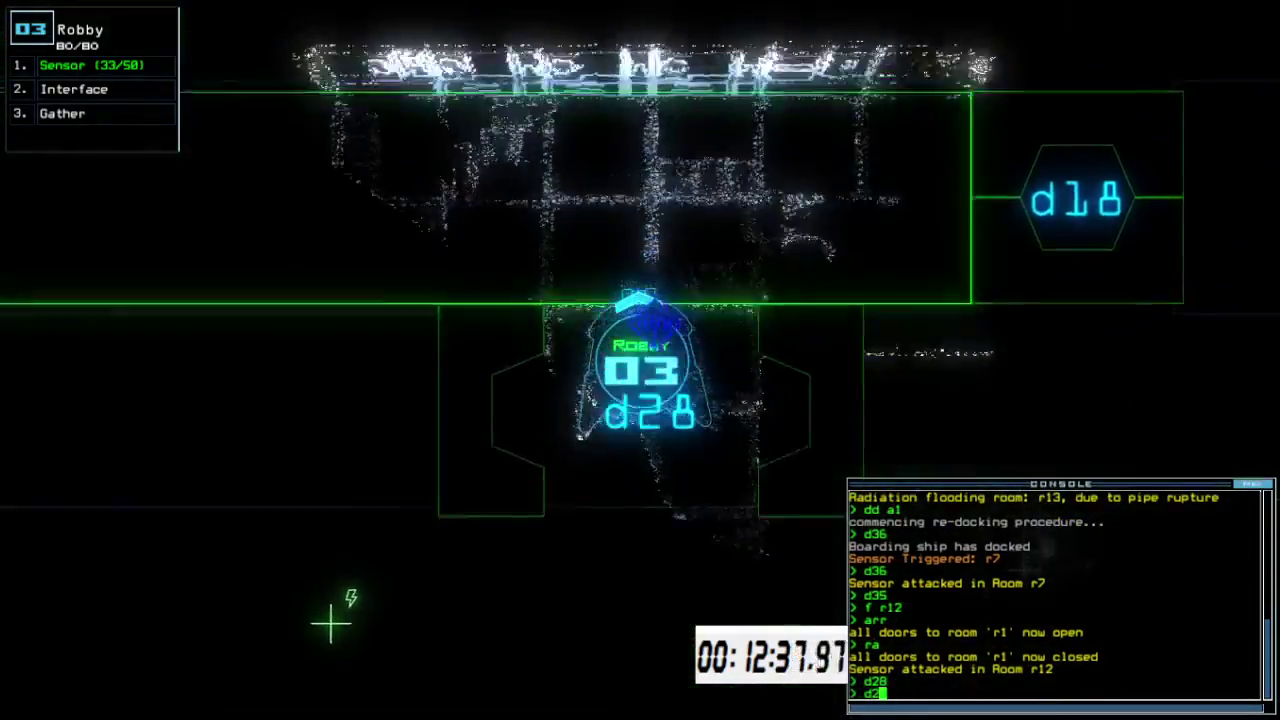
pyautogui.write('8')
pyautogui.press('Return')
# Turn drone 03 toward the next corridor and open doors d41 and d35
pyautogui.press('Left')
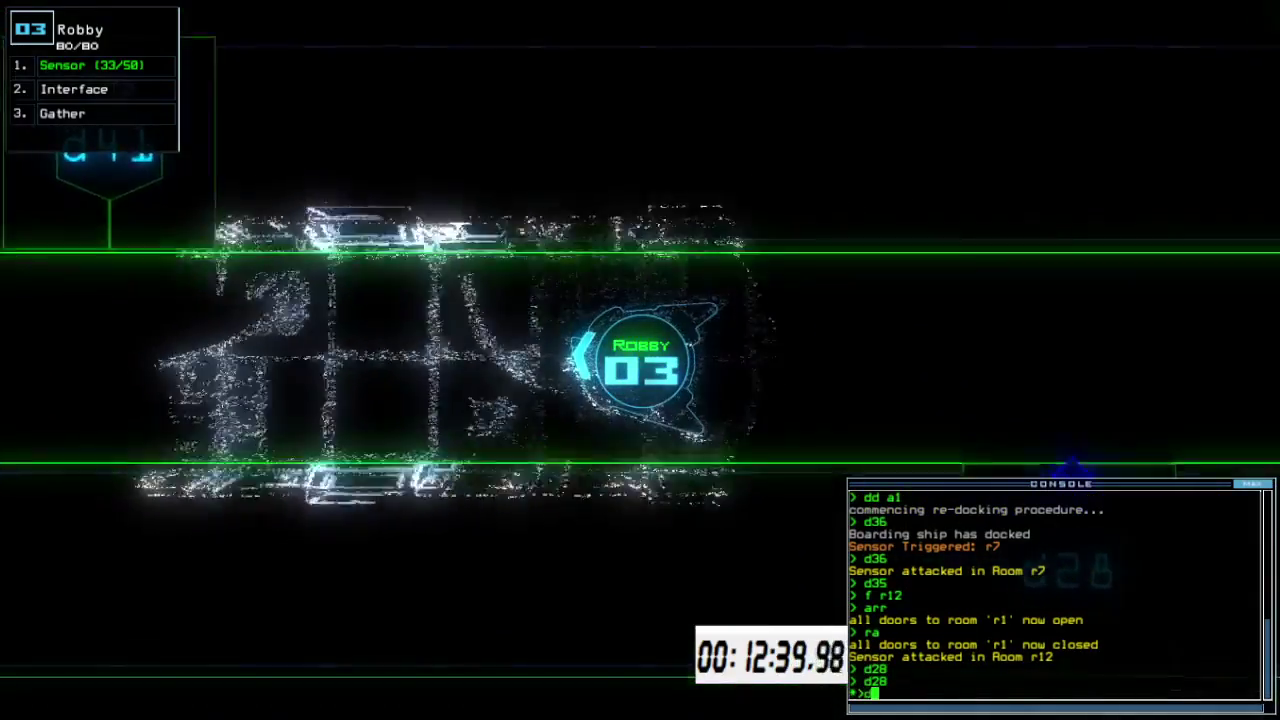
pyautogui.write('41')
pyautogui.press('Return')
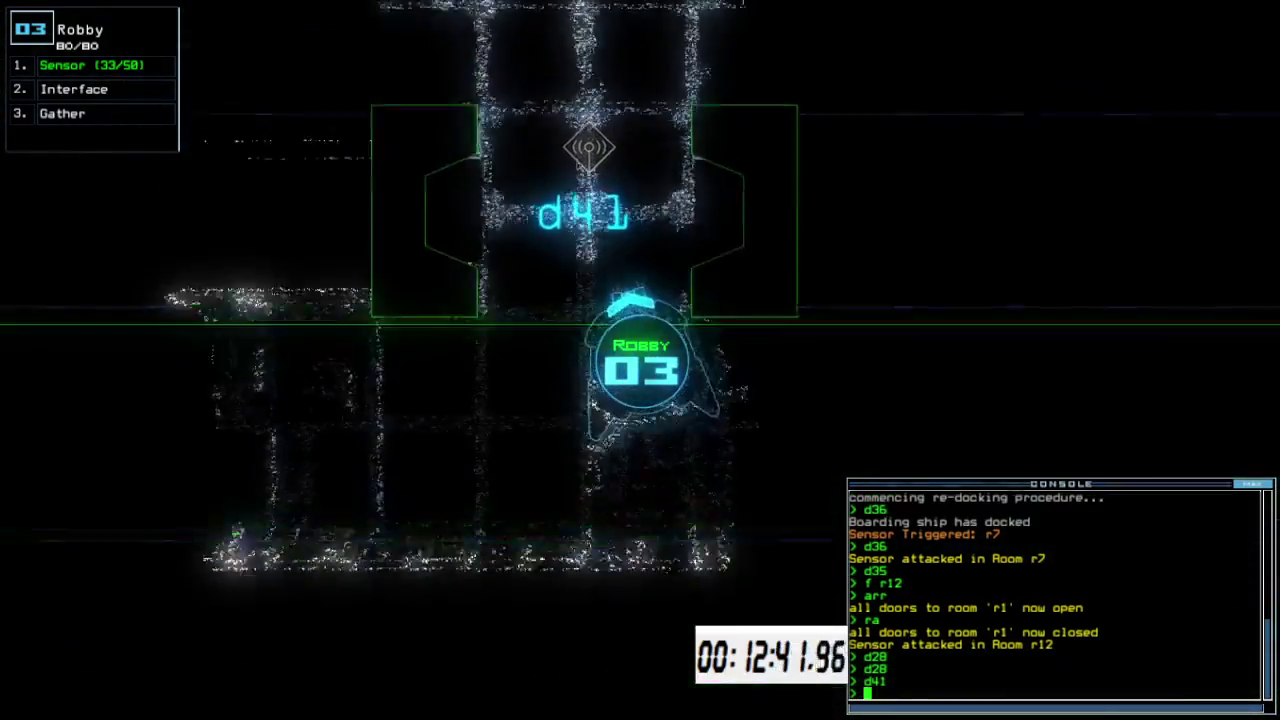
pyautogui.press('space')
pyautogui.write('d35')
pyautogui.press('Return')
pyautogui.press('space')
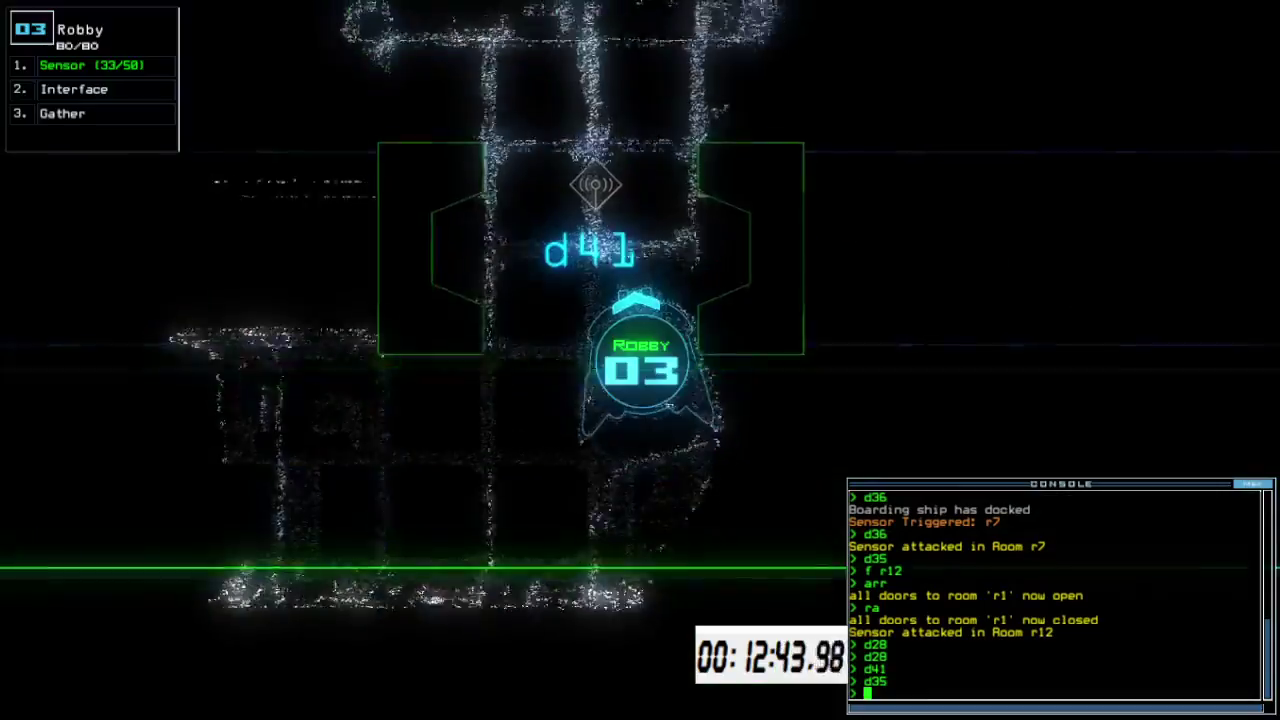
# Drop sensors by d35 and past d36, then close the surrounding doors
pyautogui.press('Return')
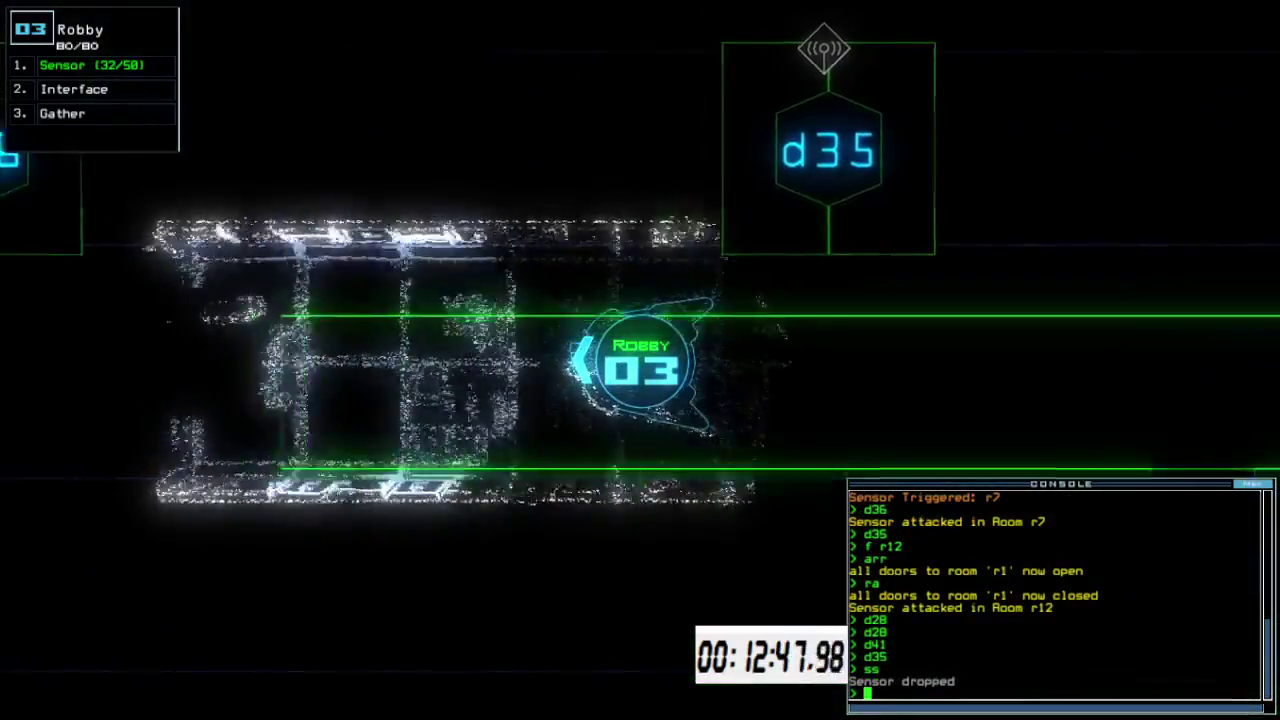
pyautogui.write('d36')
pyautogui.press('Return')
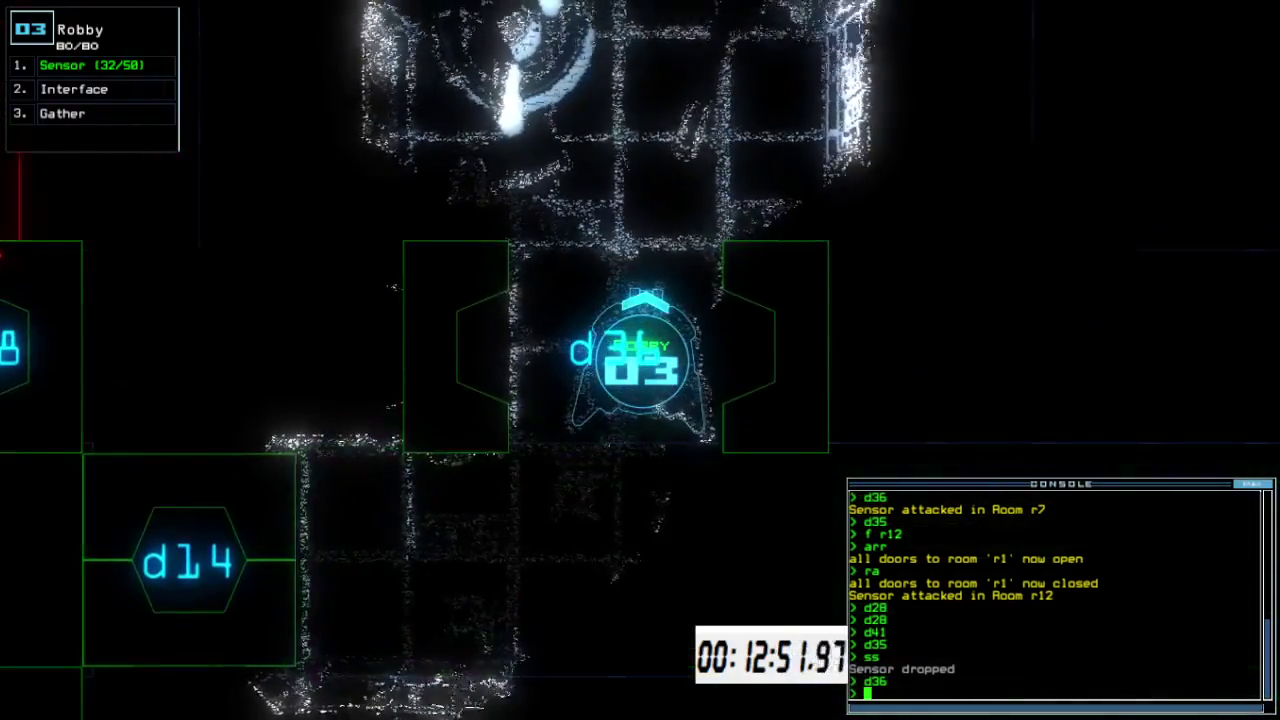
pyautogui.write('ss')
pyautogui.press('Return')
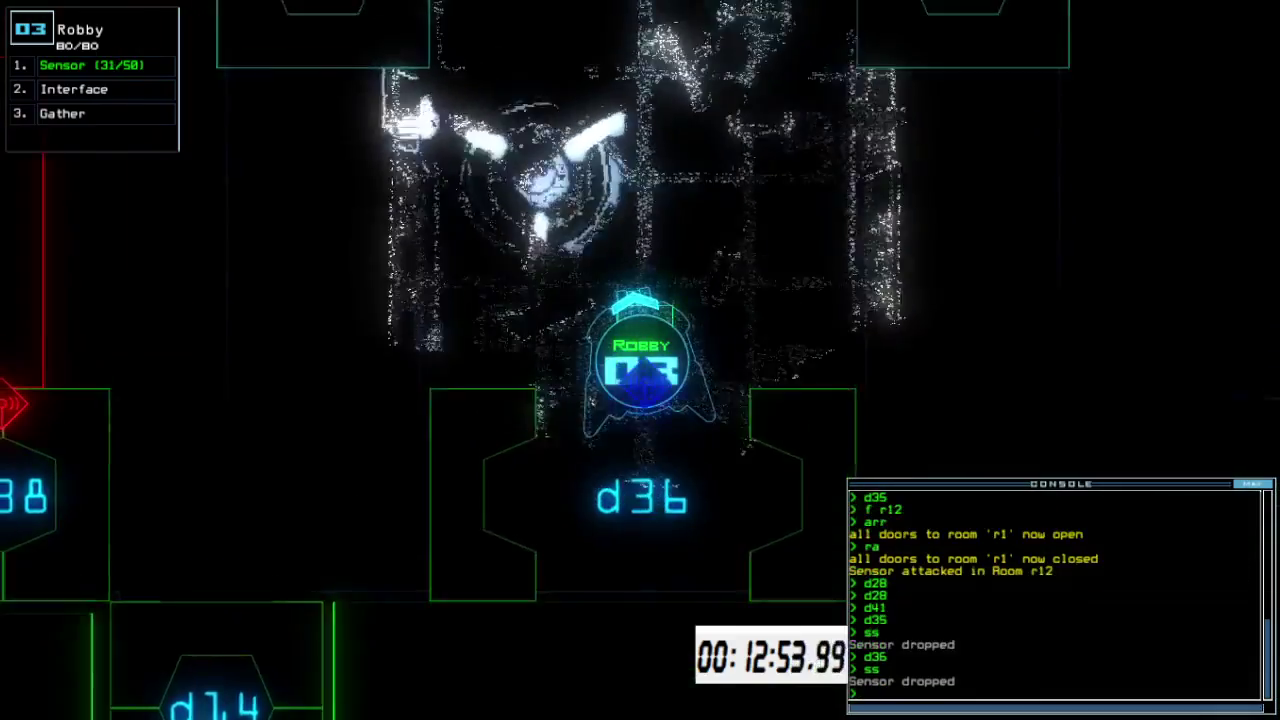
pyautogui.write('cccc')
pyautogui.press('Return')
pyautogui.press('space')
pyautogui.write('rm r2')
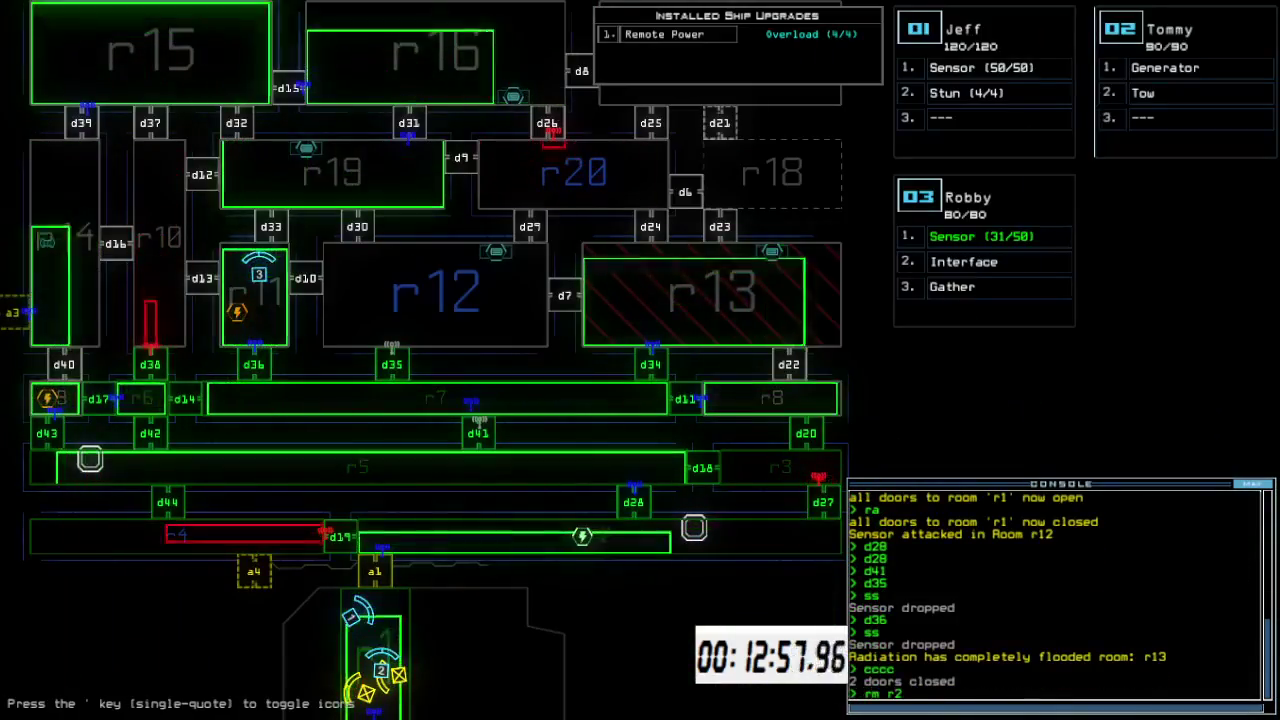
pyautogui.write(' r11')
# Run 'rm r2 r11', overload r12's terminal twice to destroy it, and open d10
pyautogui.press('Return')
pyautogui.write('overload r')
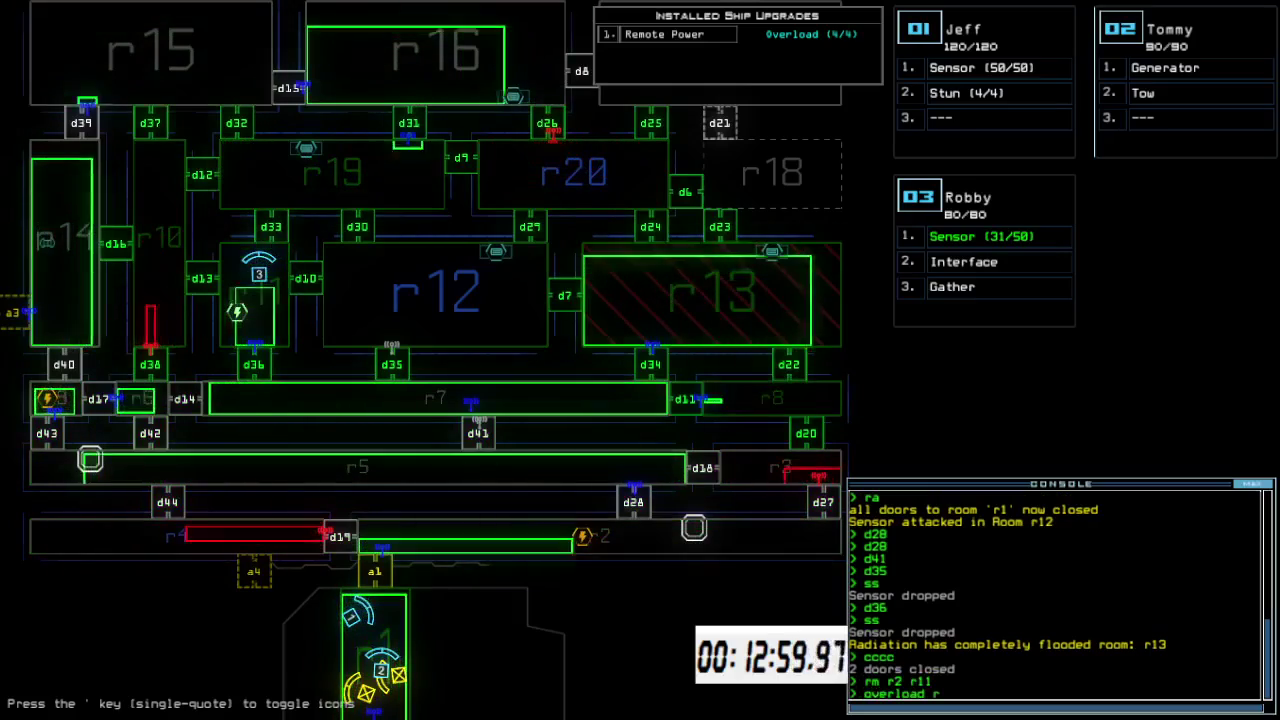
pyautogui.write('12')
pyautogui.press('Return')
pyautogui.press('Up')
pyautogui.press('Return')
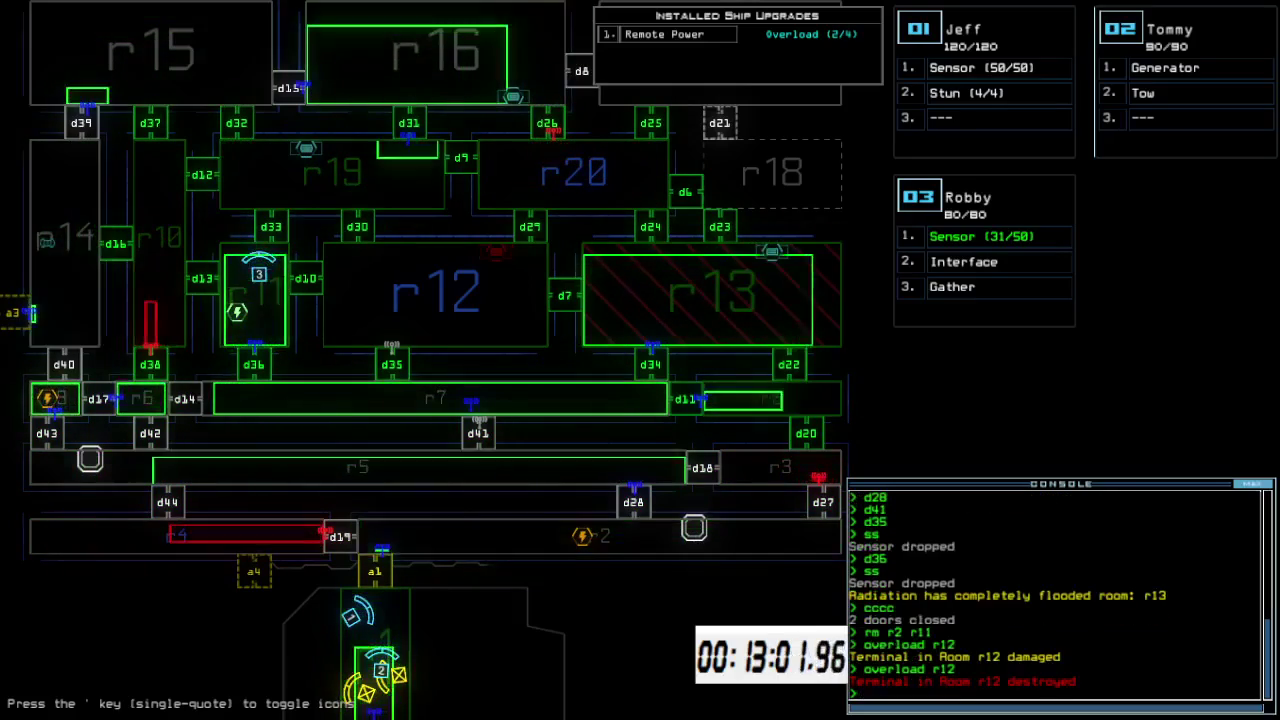
pyautogui.write('10')
pyautogui.press('Return')
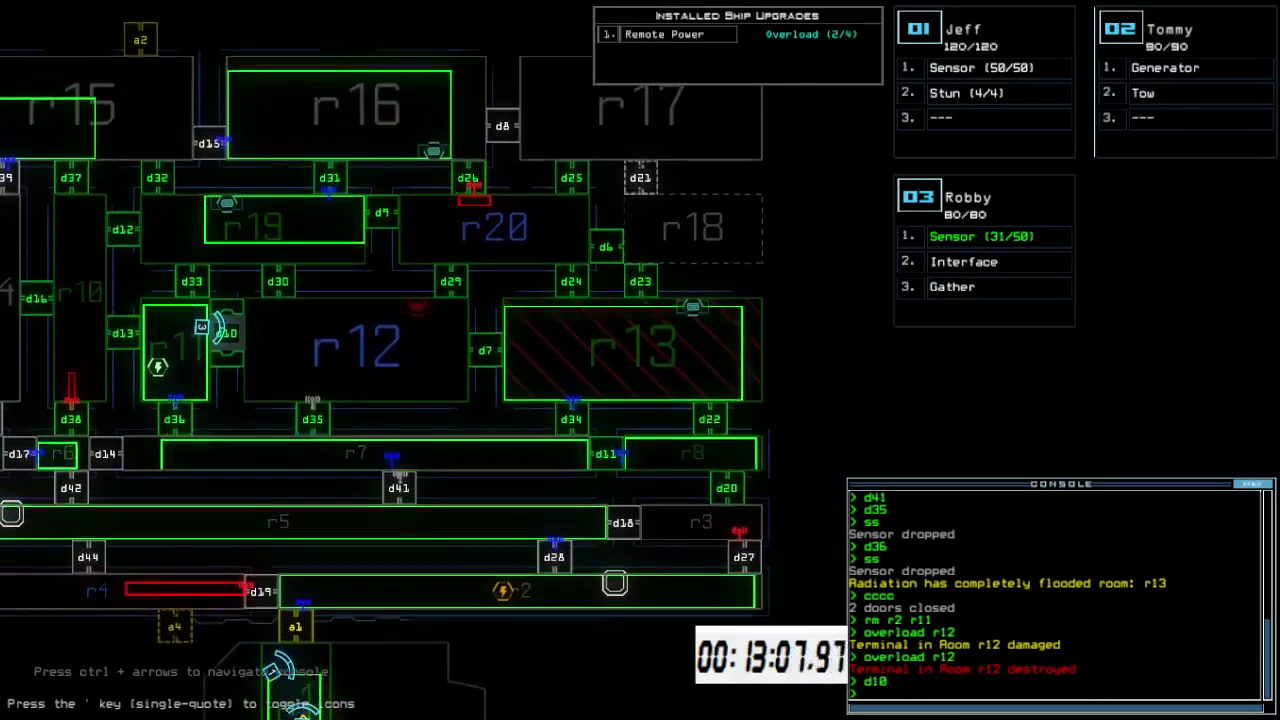
pyautogui.press('3')
pyautogui.press('Right')
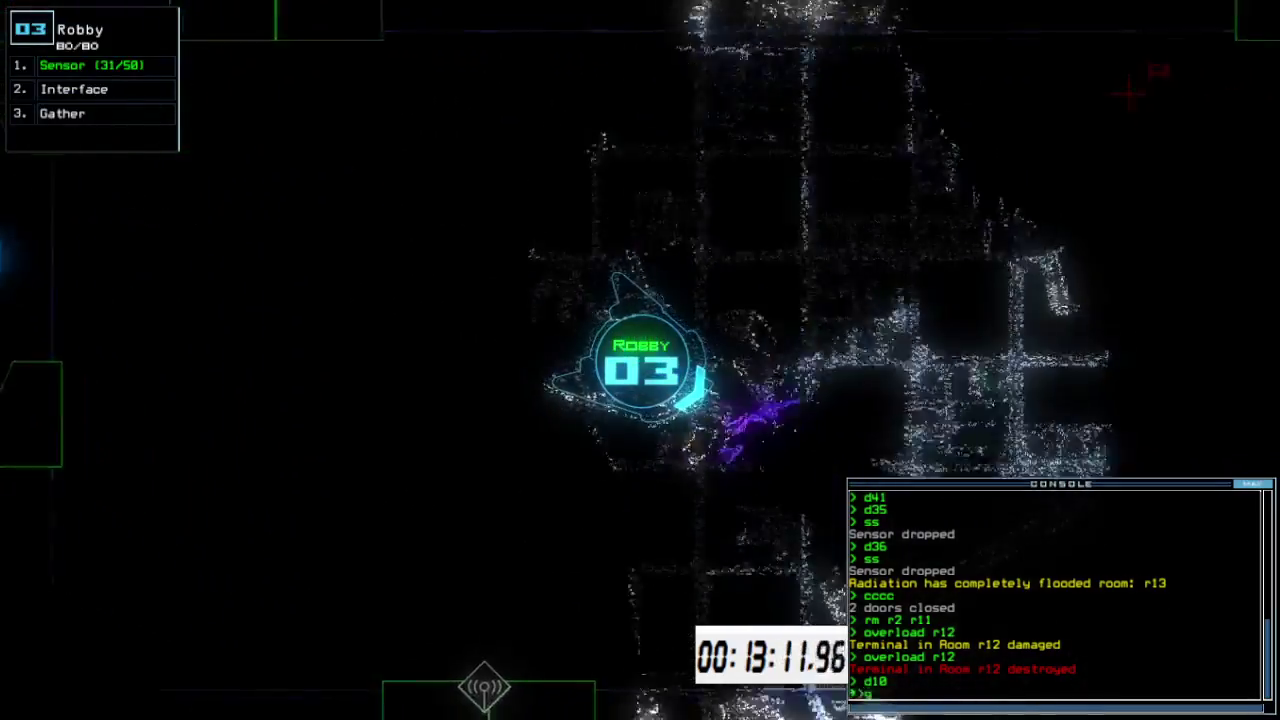
pyautogui.write('g')
# Collect the scrap at drone 03 and apply the r11/r9 room command
pyautogui.press('Return')
pyautogui.write('c')
pyautogui.press('Return')
pyautogui.press('space')
pyautogui.write('cccc')
pyautogui.press('Return')
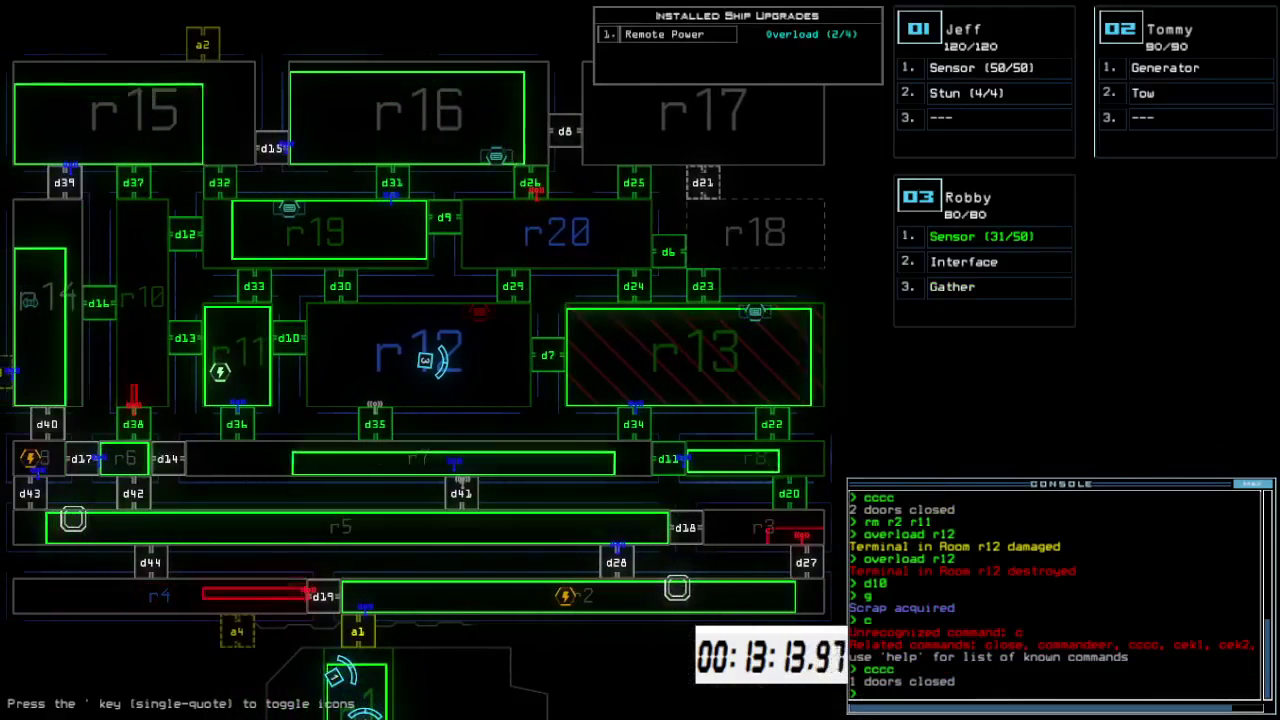
pyautogui.write('rm r11 r')
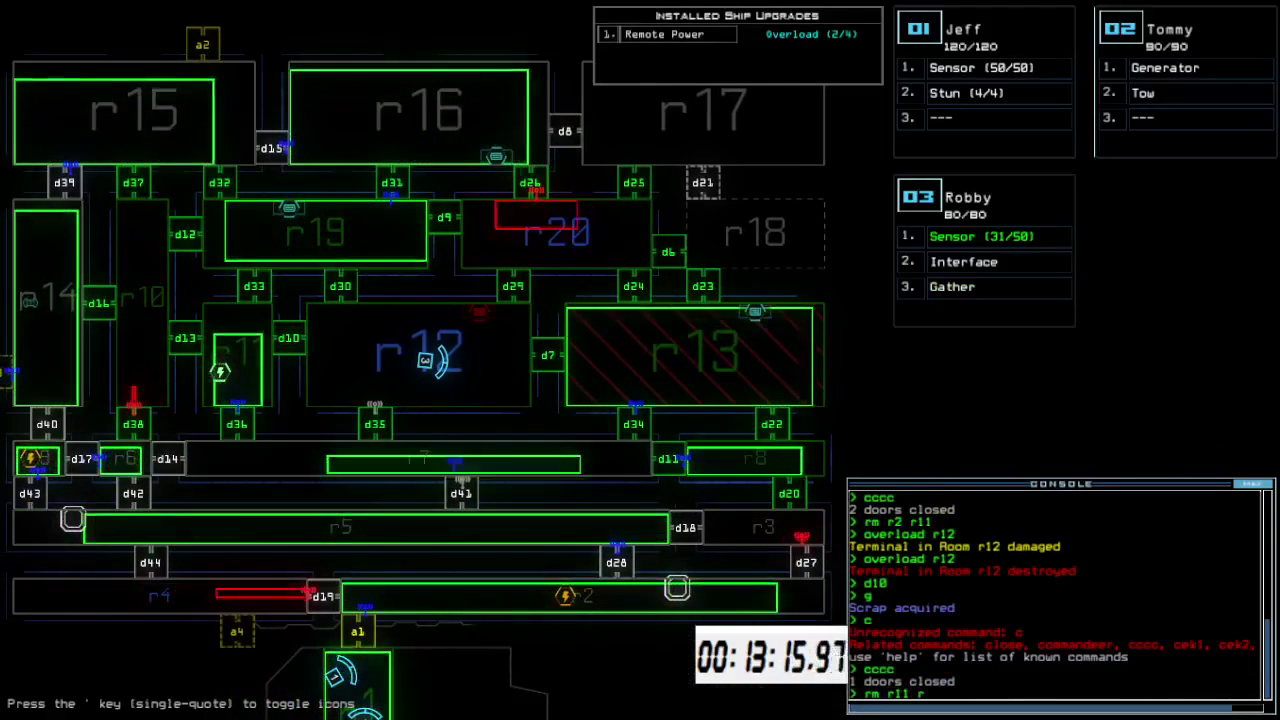
pyautogui.write('9')
pyautogui.press('Return')
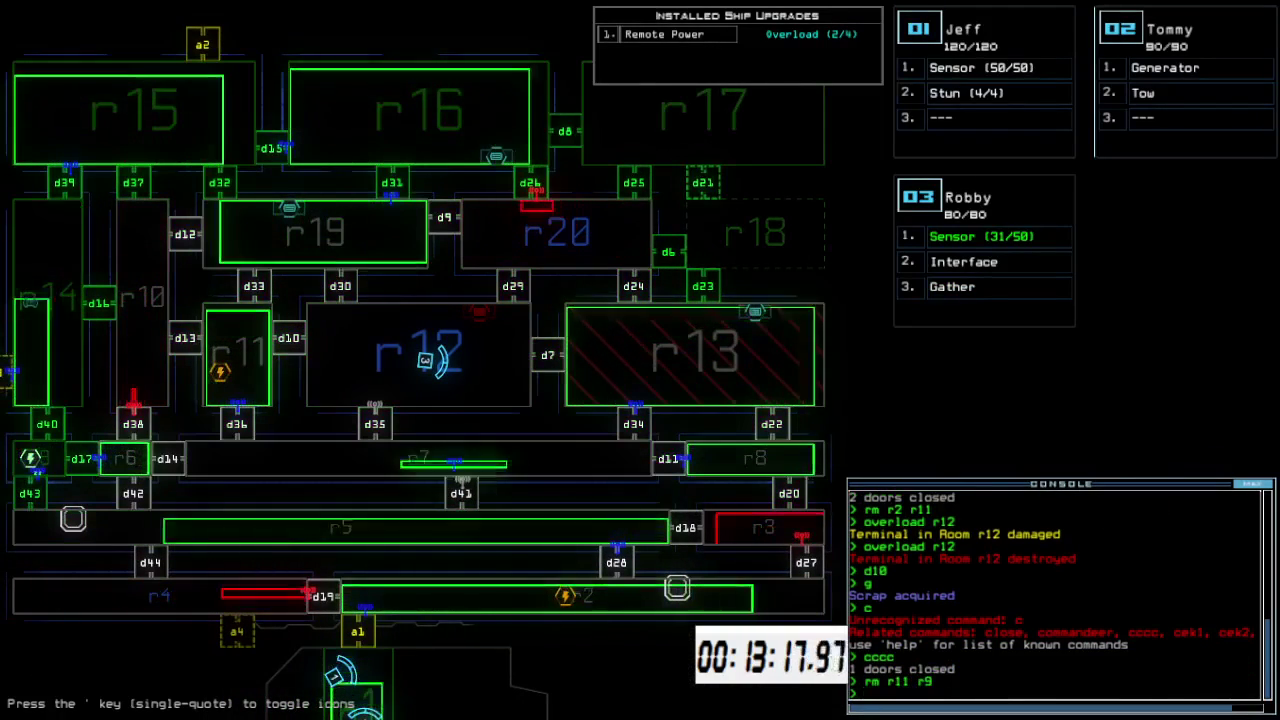
pyautogui.write('d15 d26')
# Vent rooms r15, r16 and r20 via doors d15, d26 and airlock a2, then seal them
pyautogui.press('Return')
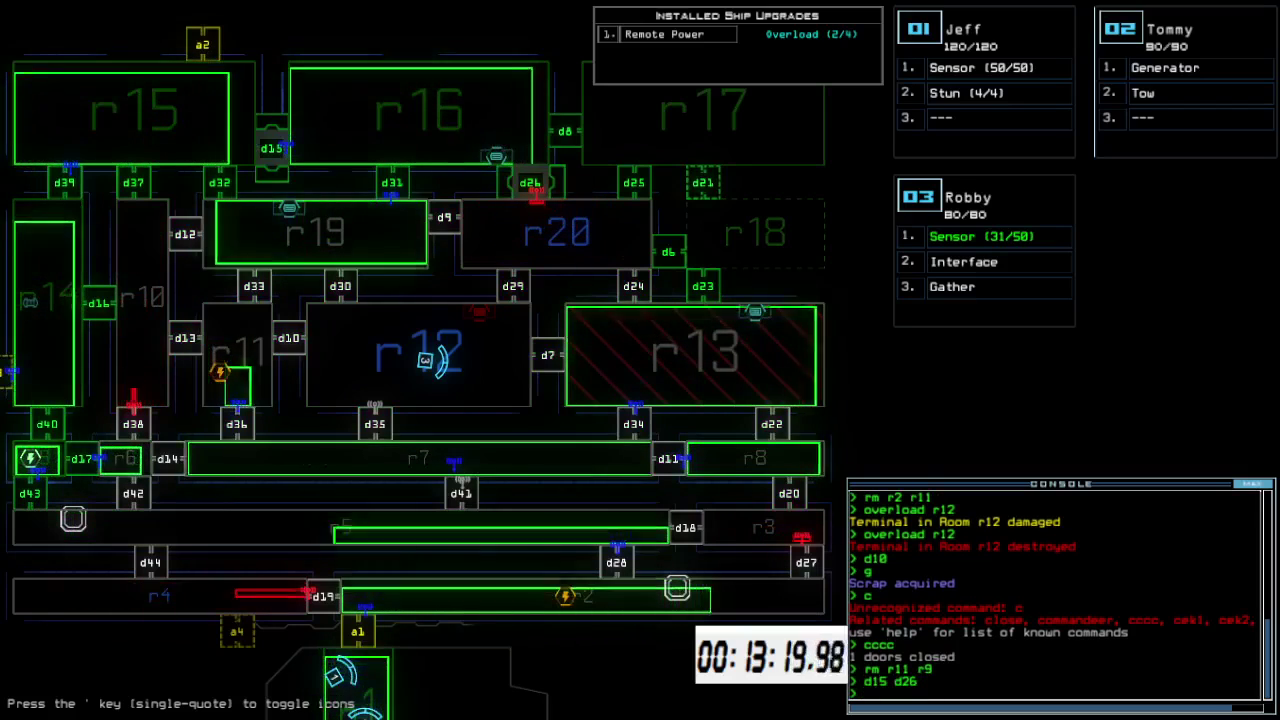
pyautogui.write('a2')
pyautogui.press('Return')
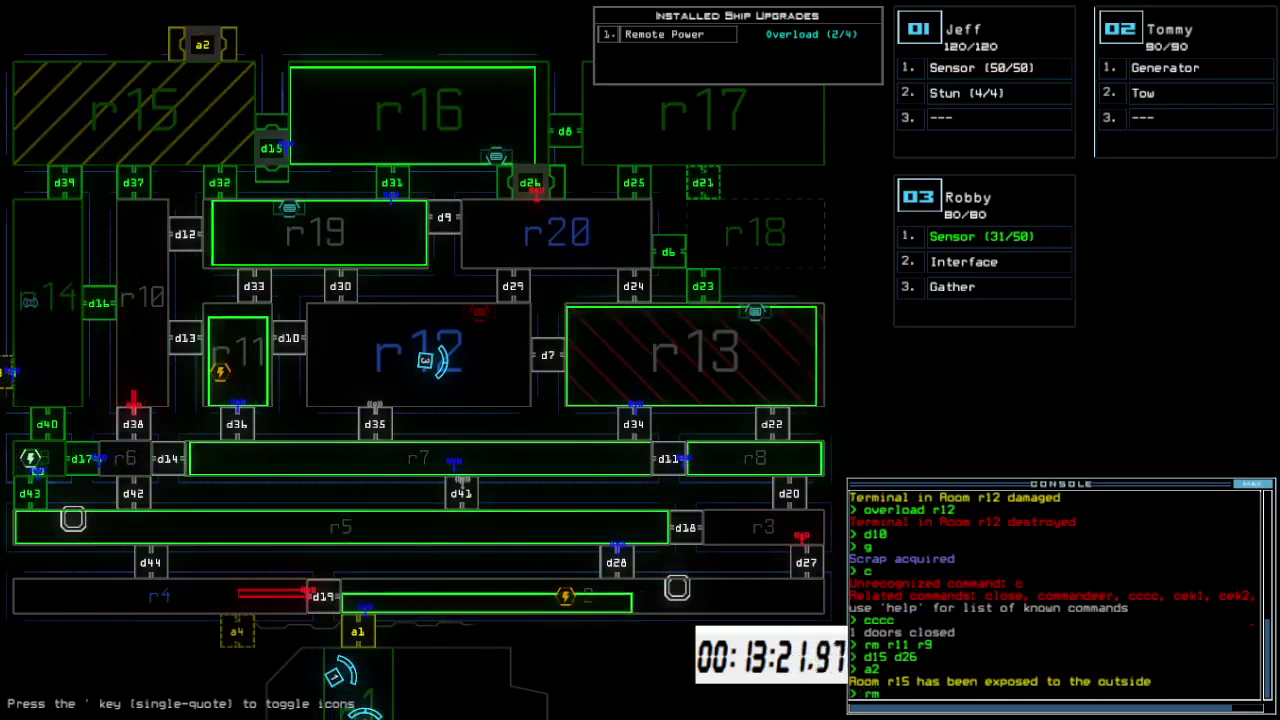
pyautogui.write('9 r11')
pyautogui.press('Return')
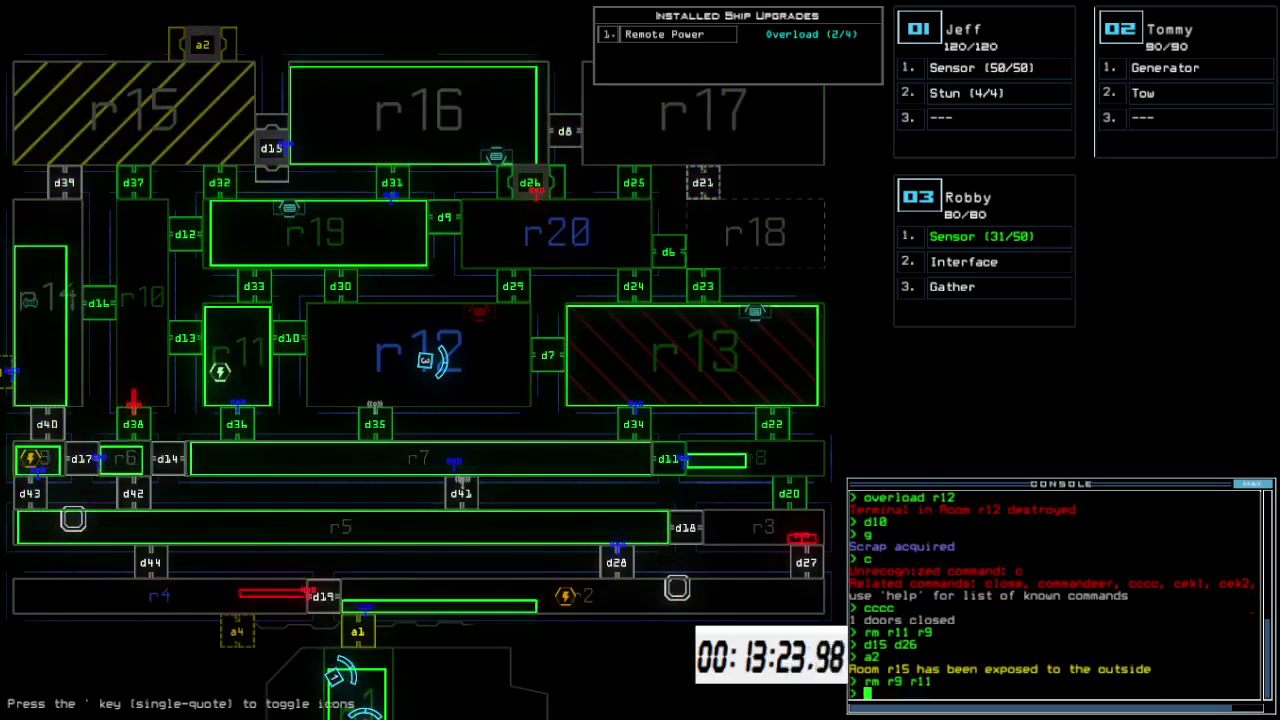
pyautogui.write('open ')
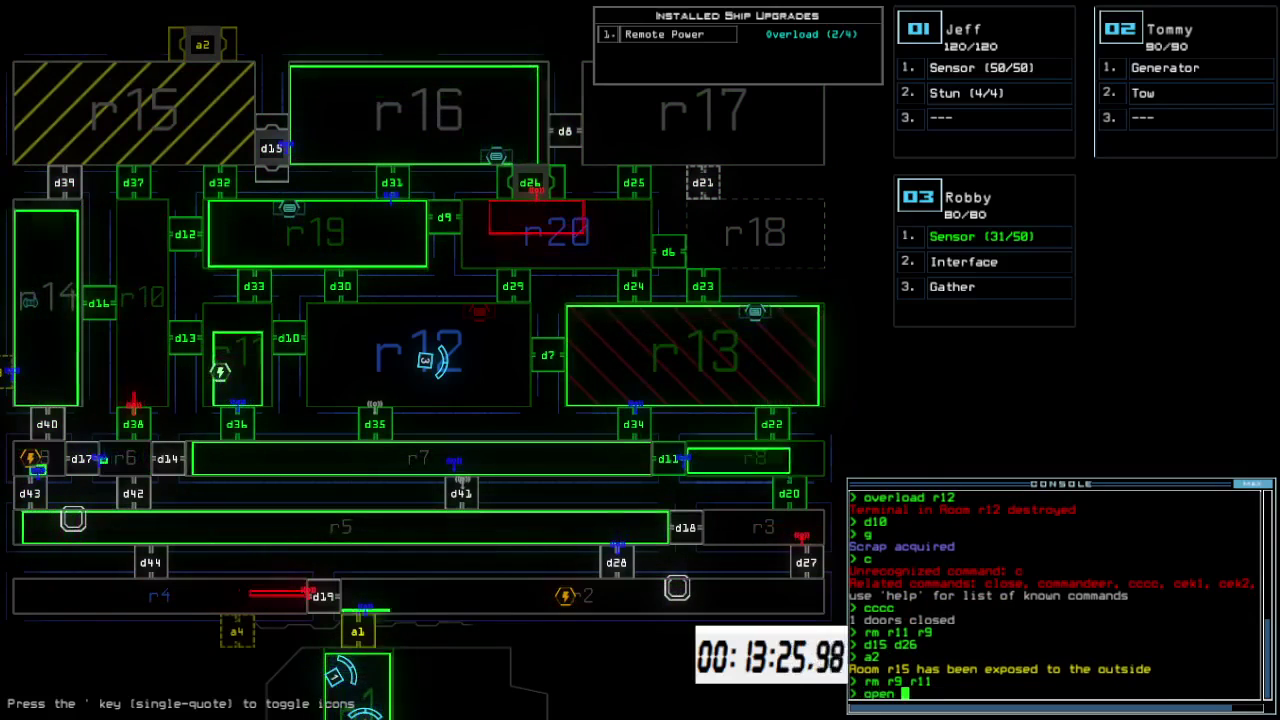
pyautogui.write('r20')
pyautogui.press('Return')
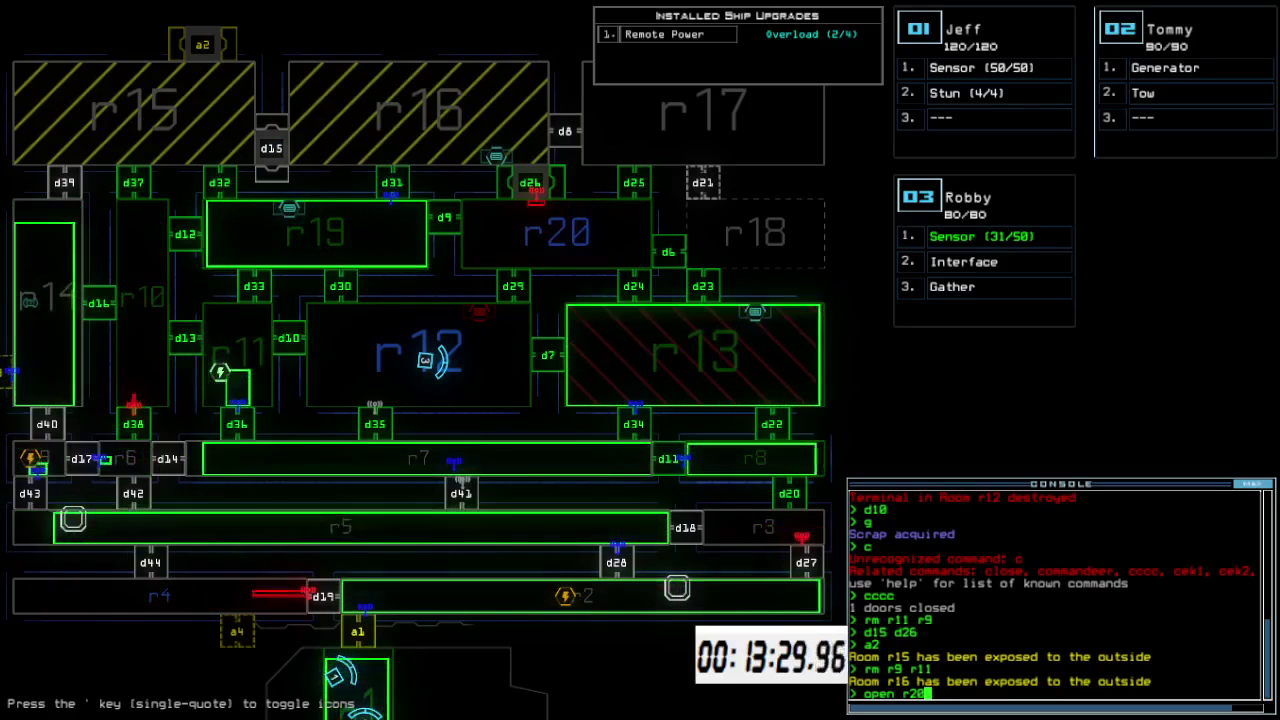
pyautogui.press('Return')
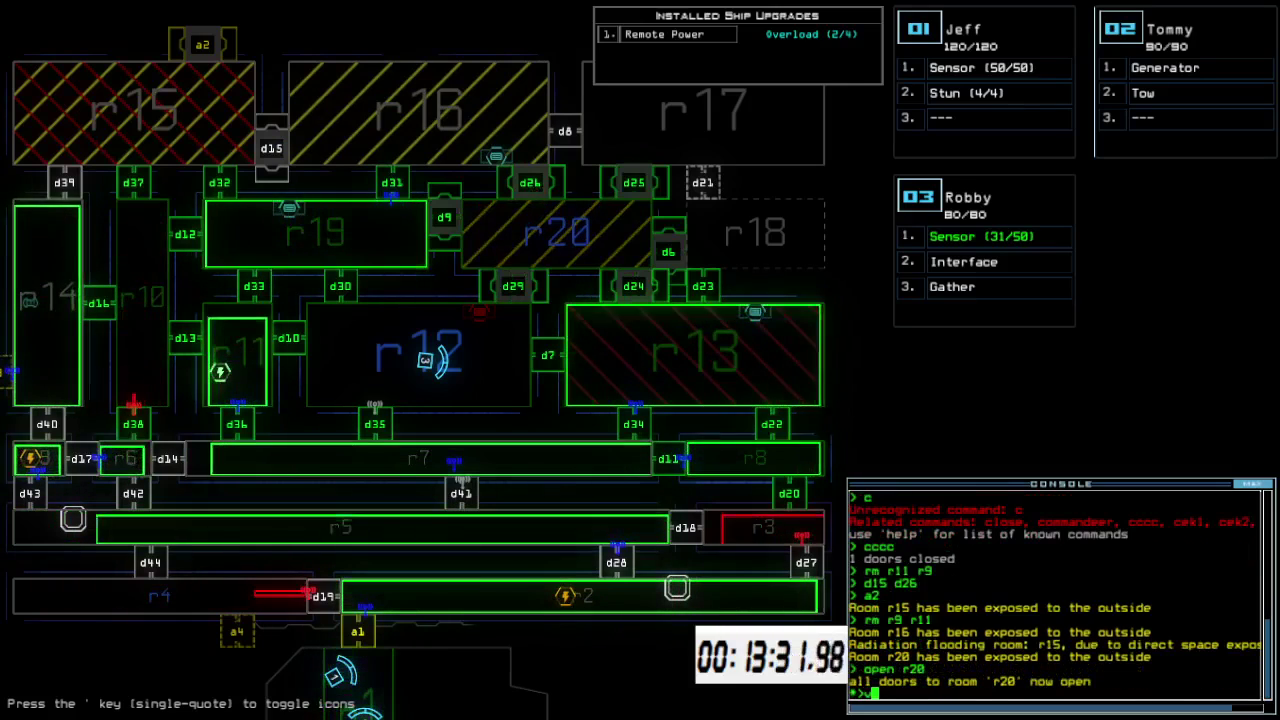
pyautogui.write('uu')
pyautogui.press('Return')
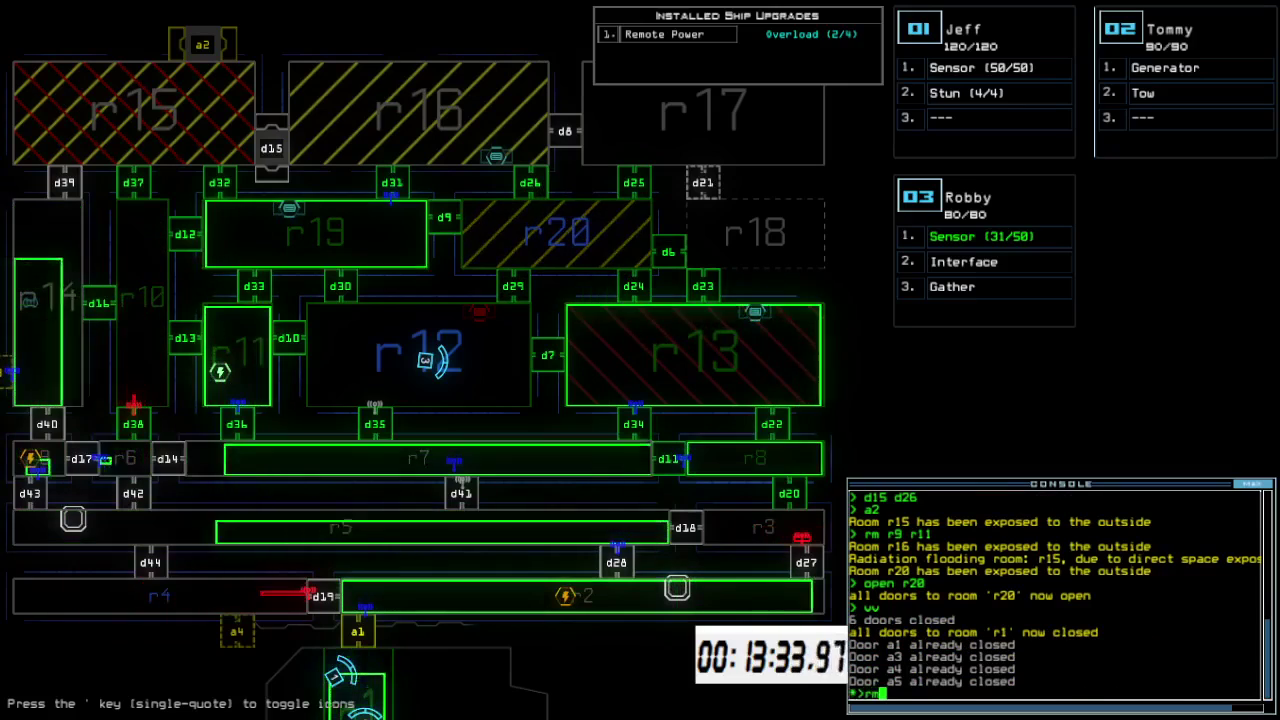
pyautogui.write('9')
# Reapply the r11/r9 room commands and close the doors again
pyautogui.press('Return')
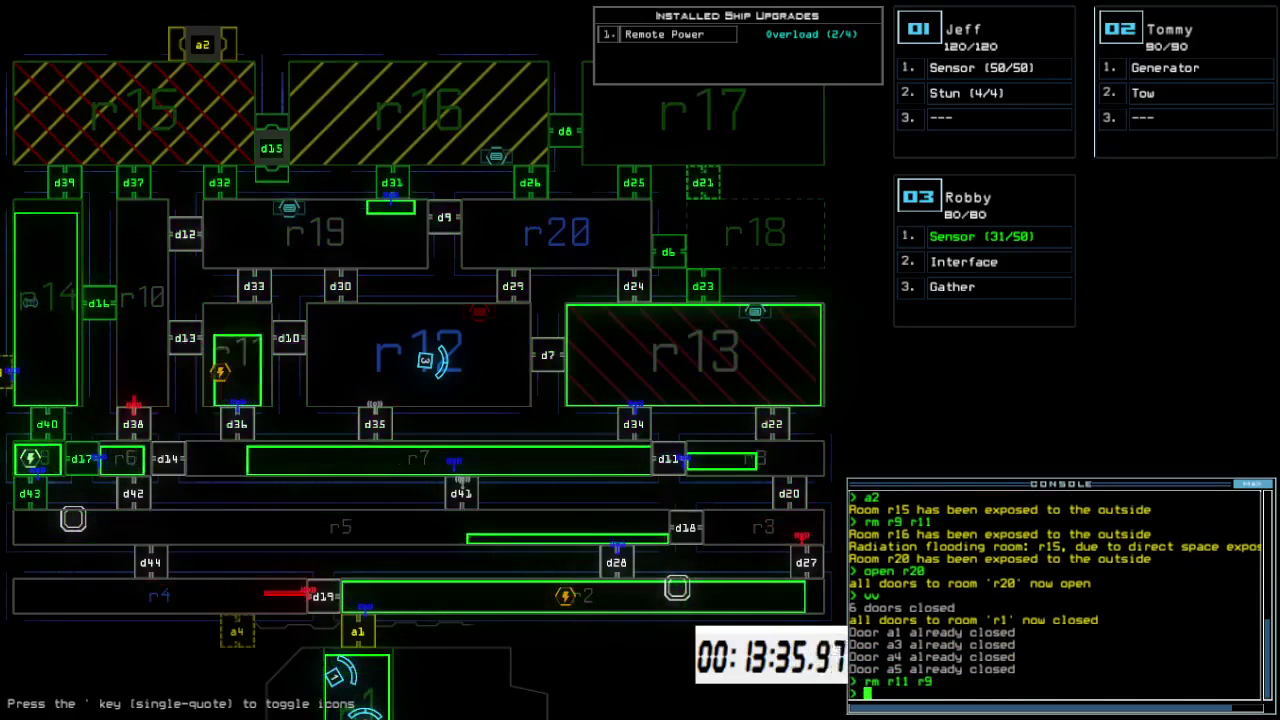
pyautogui.write('uu')
pyautogui.press('Return')
pyautogui.write('rm')
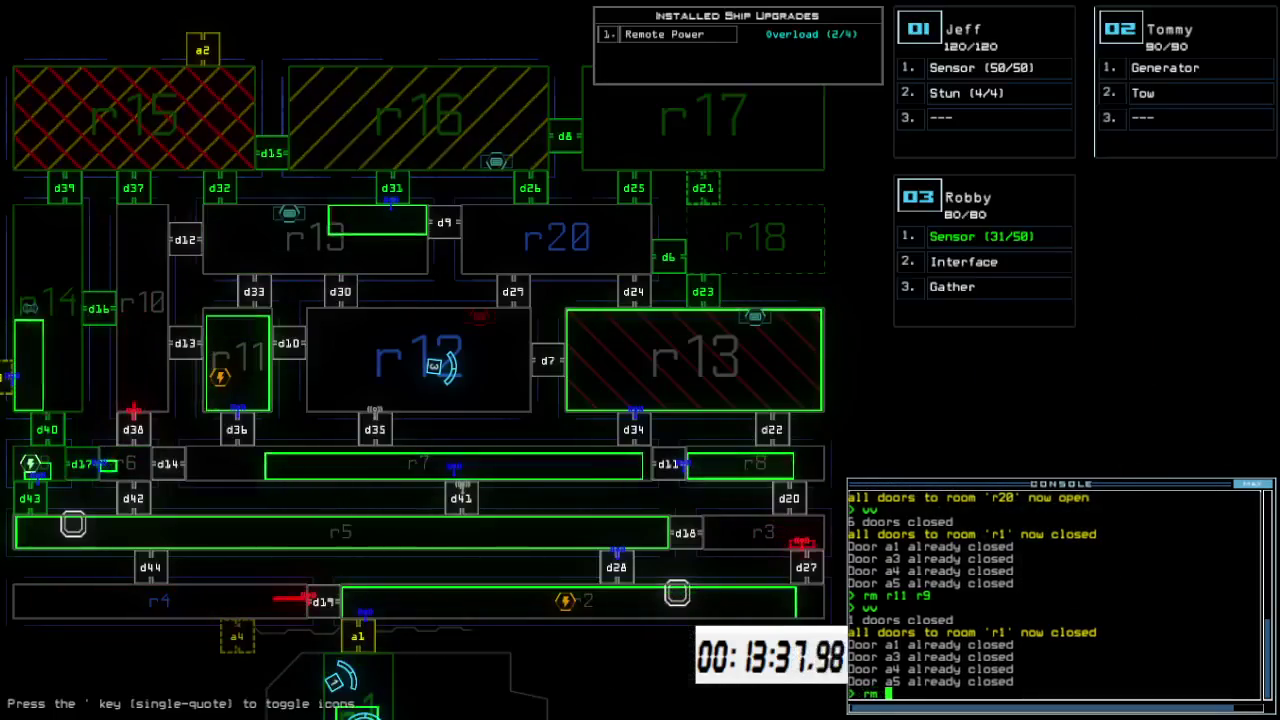
pyautogui.write('r9 r11')
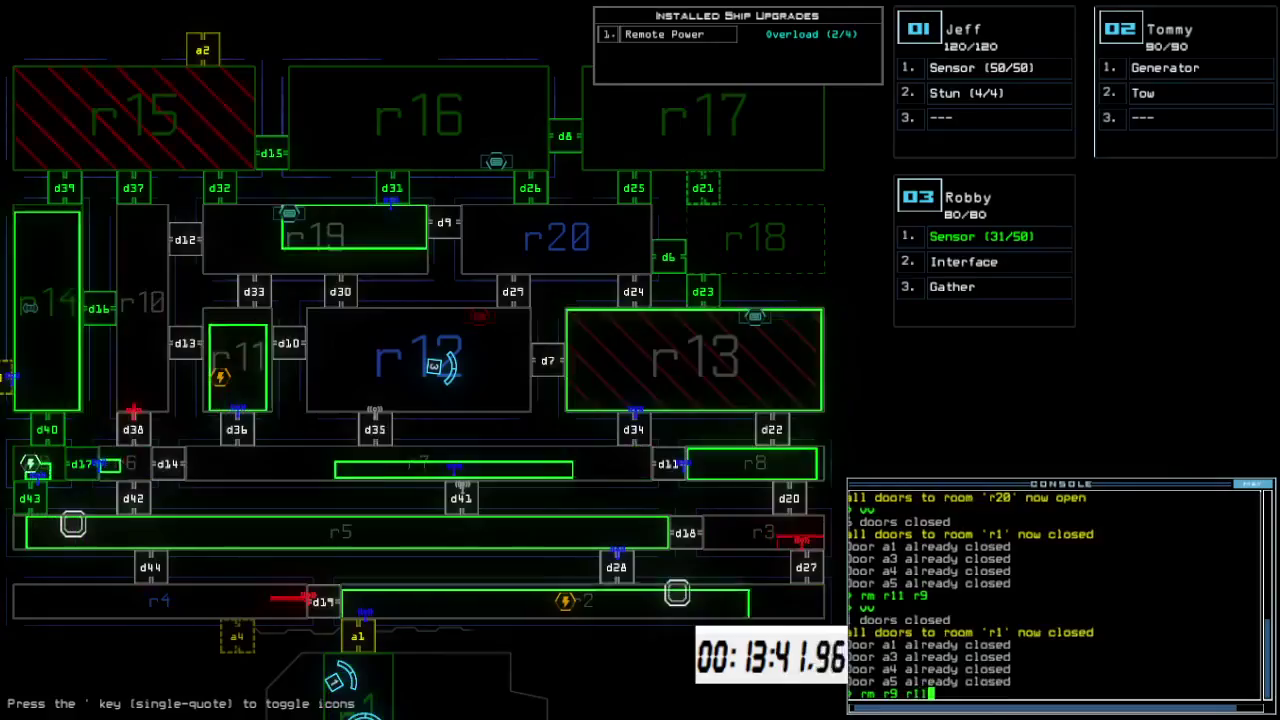
pyautogui.press('Return')
pyautogui.press('space')
pyautogui.write('ss')
# Drop a sensor, open door d29, and drop another sensor beside it
pyautogui.press('Return')
pyautogui.write('d2')
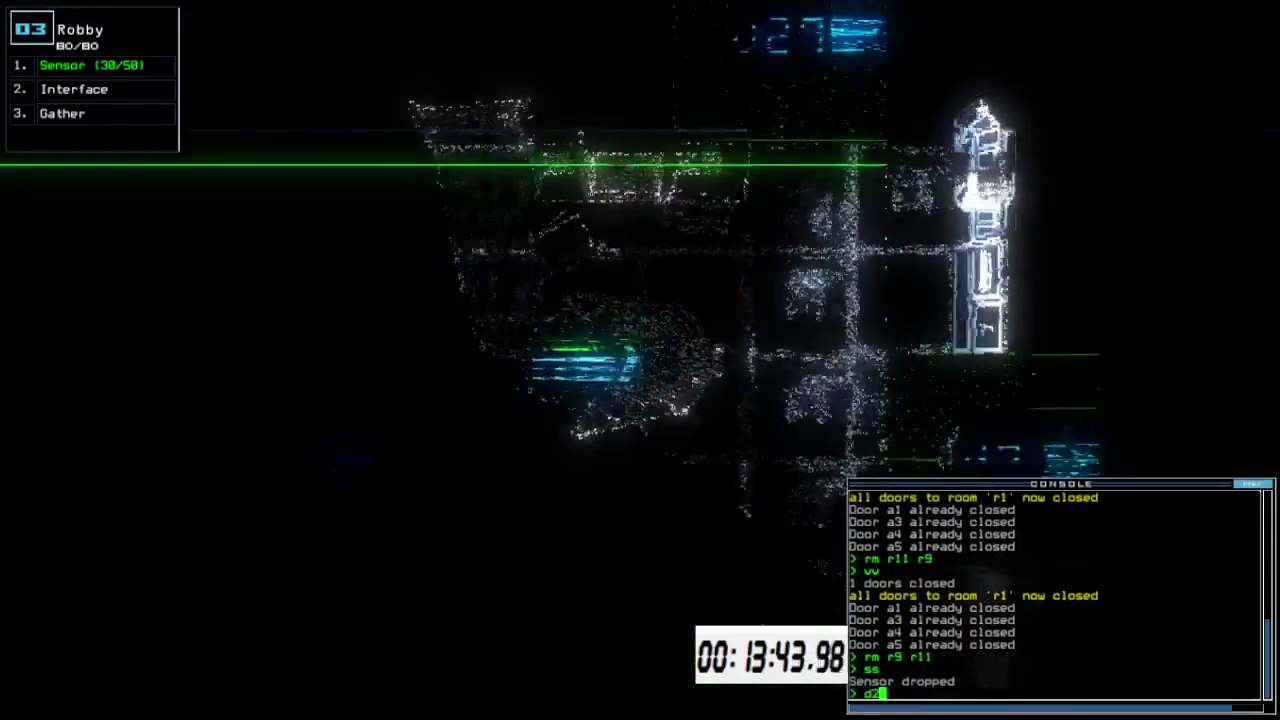
pyautogui.write('9')
pyautogui.press('Return')
pyautogui.write('ss')
pyautogui.press('Return')
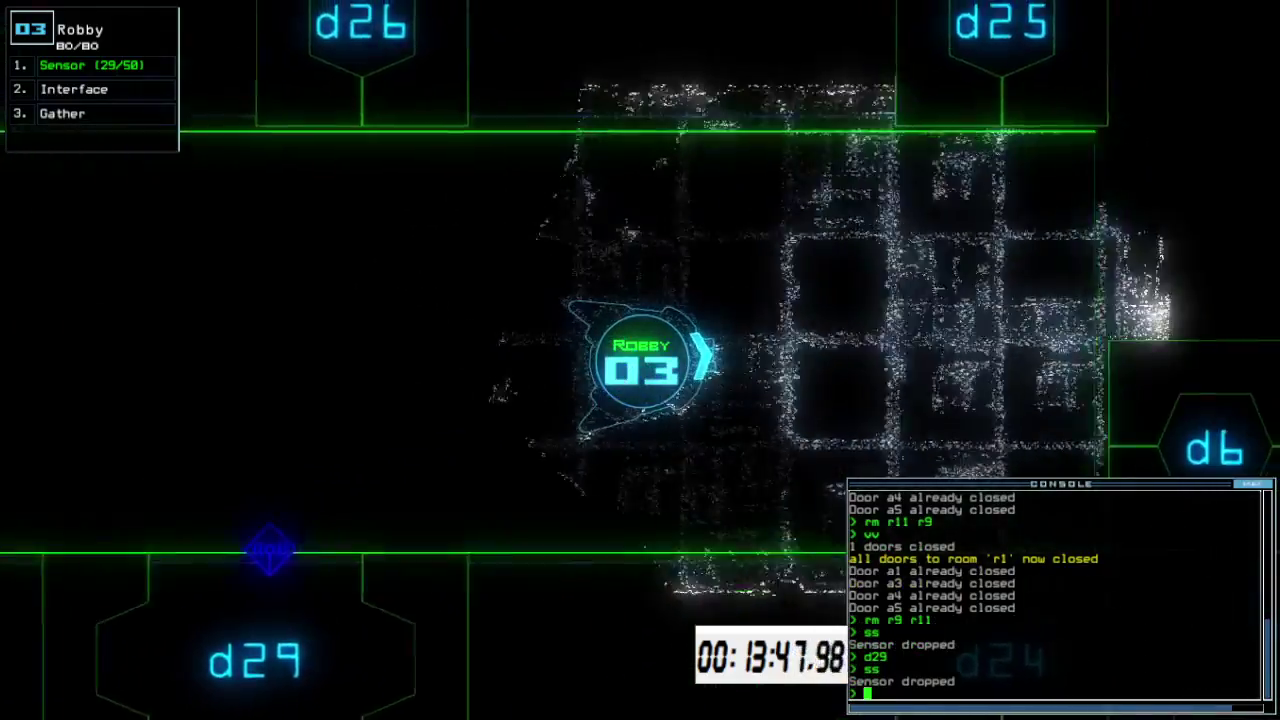
pyautogui.write('d25')
# Guide Robby through d25 to d6, then drop a sensor and gather r18's scrap
pyautogui.press('Return')
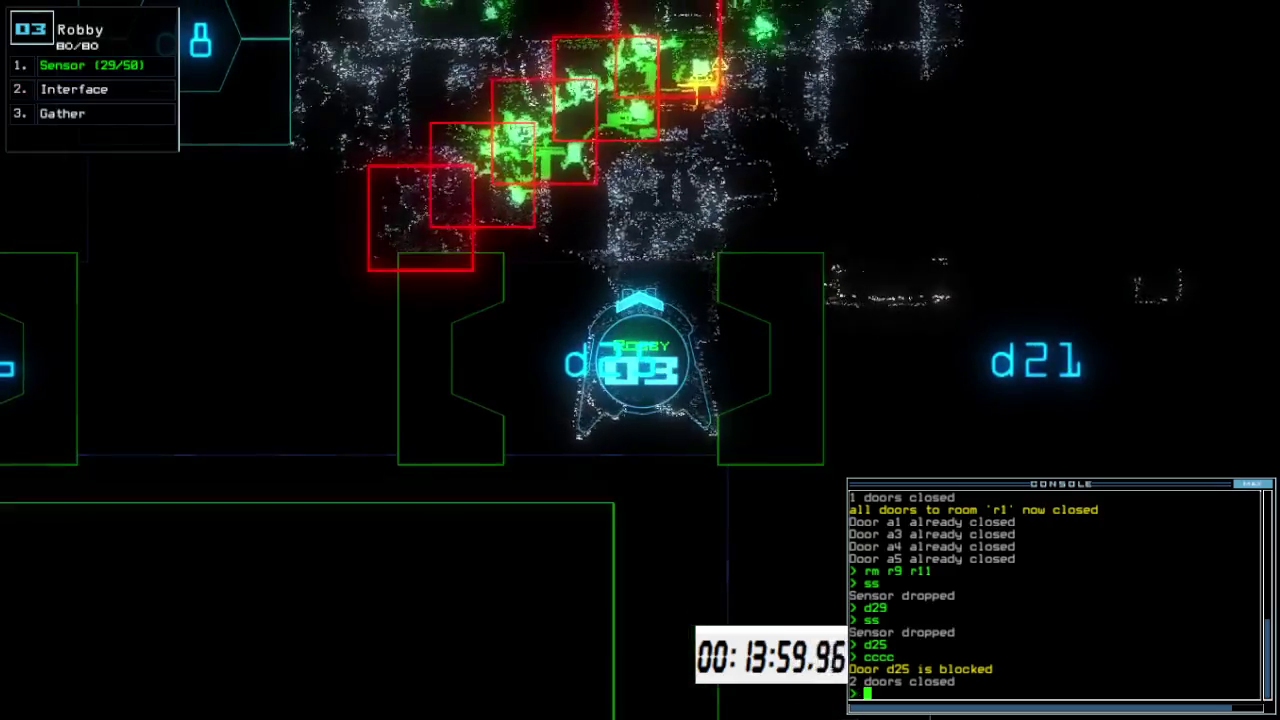
pyautogui.press('Down')
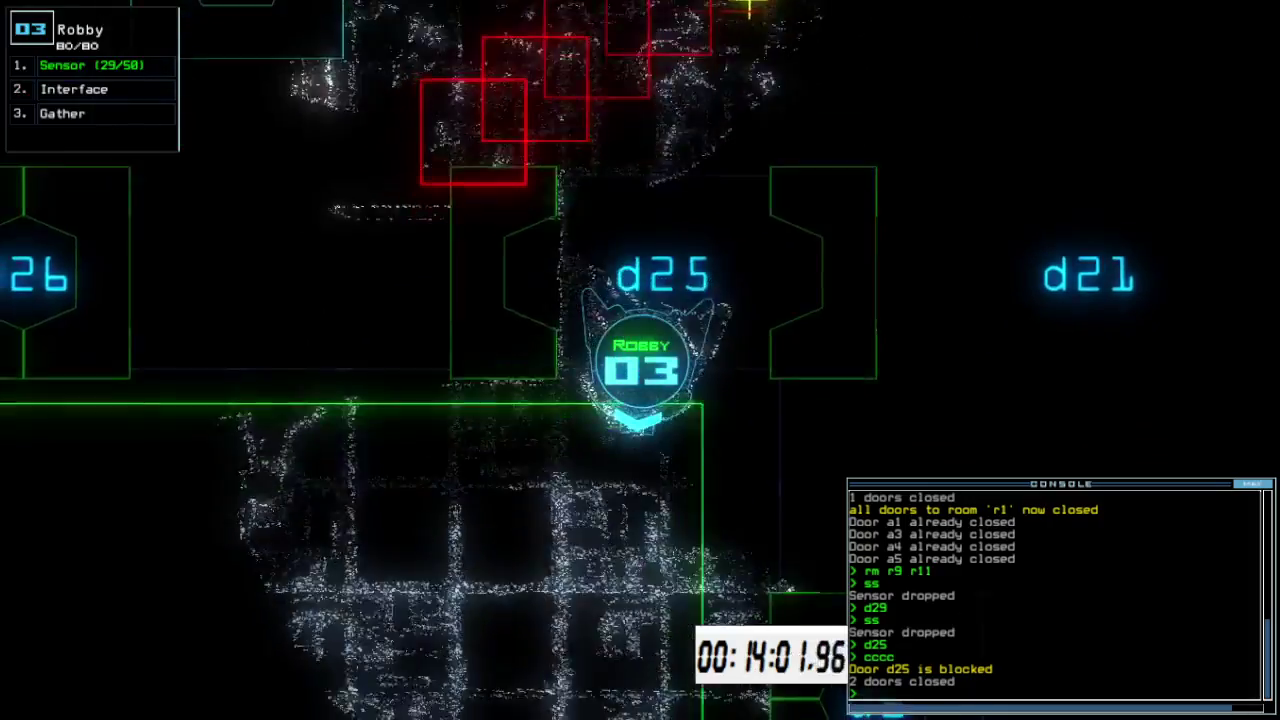
pyautogui.write('d6')
pyautogui.press('Return')
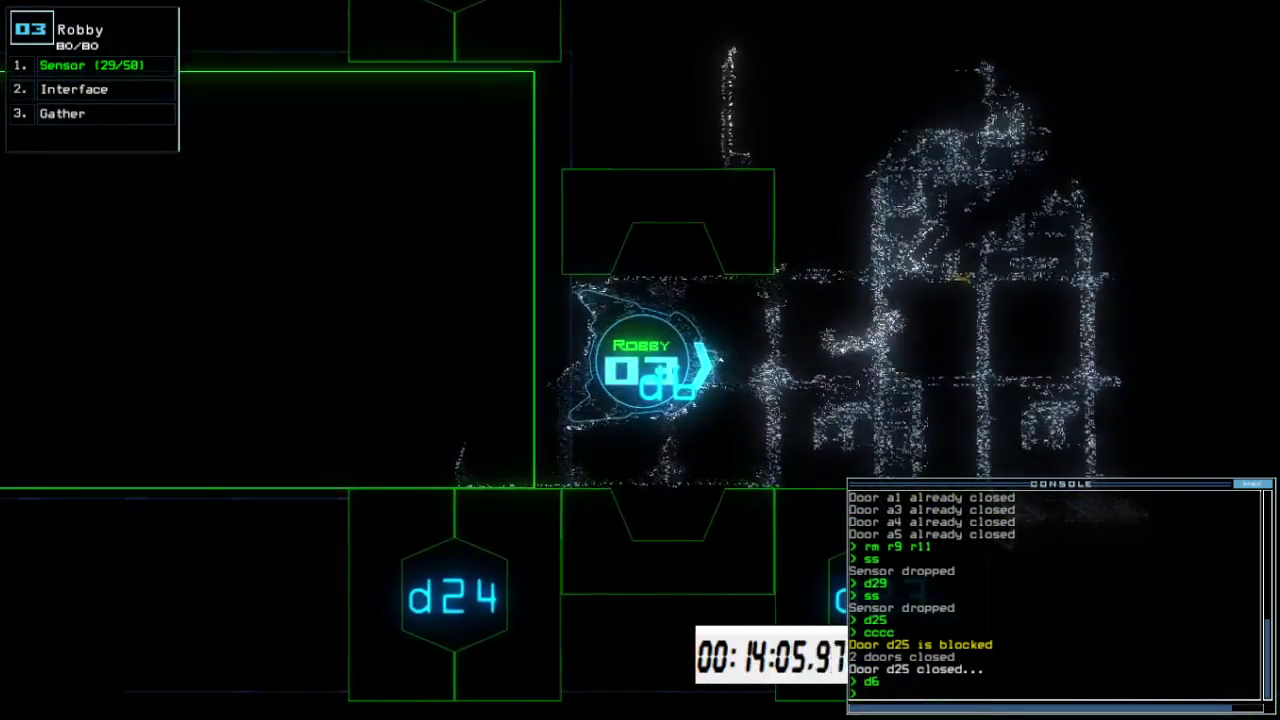
pyautogui.write('ss')
pyautogui.press('Return')
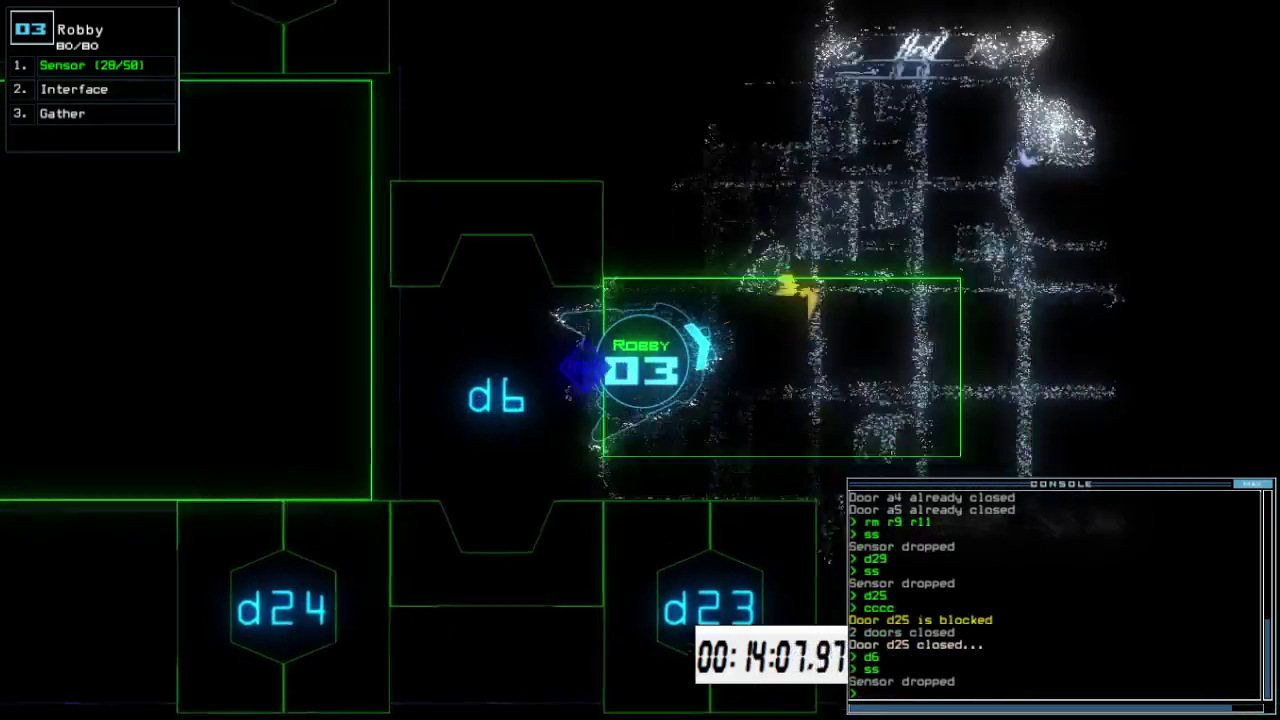
pyautogui.write('g')
pyautogui.press('Return')
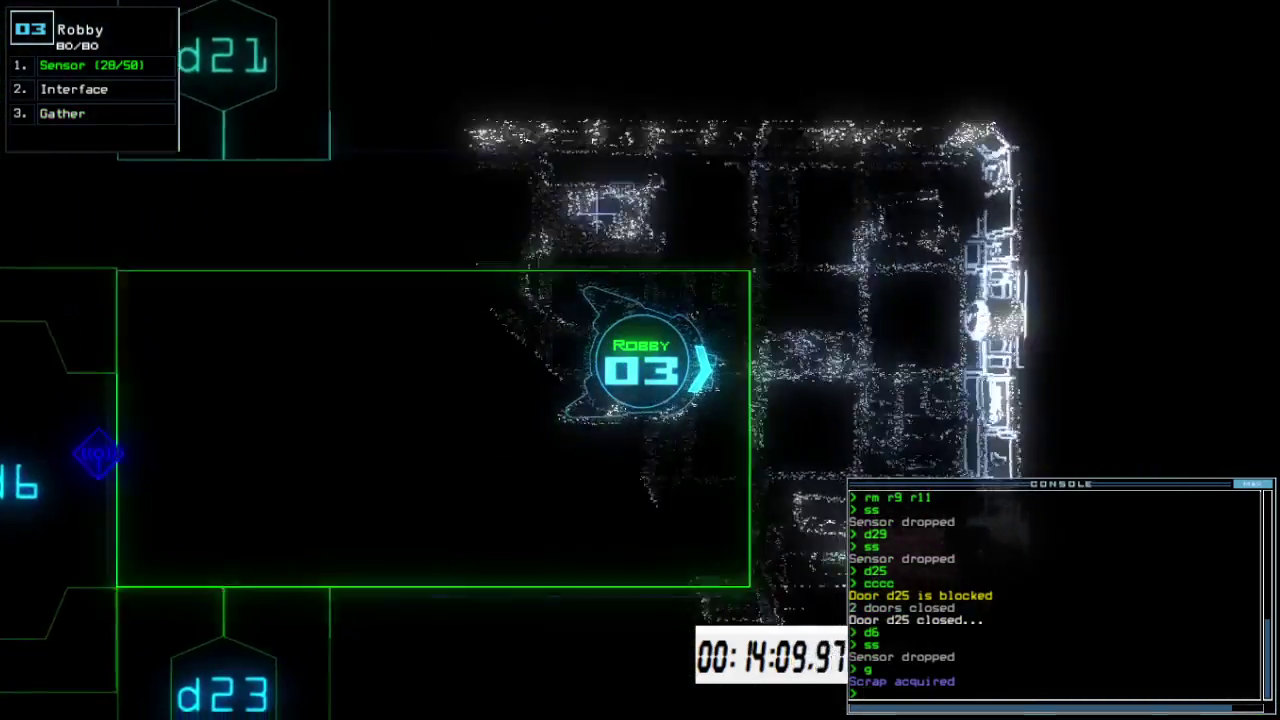
pyautogui.press('space')
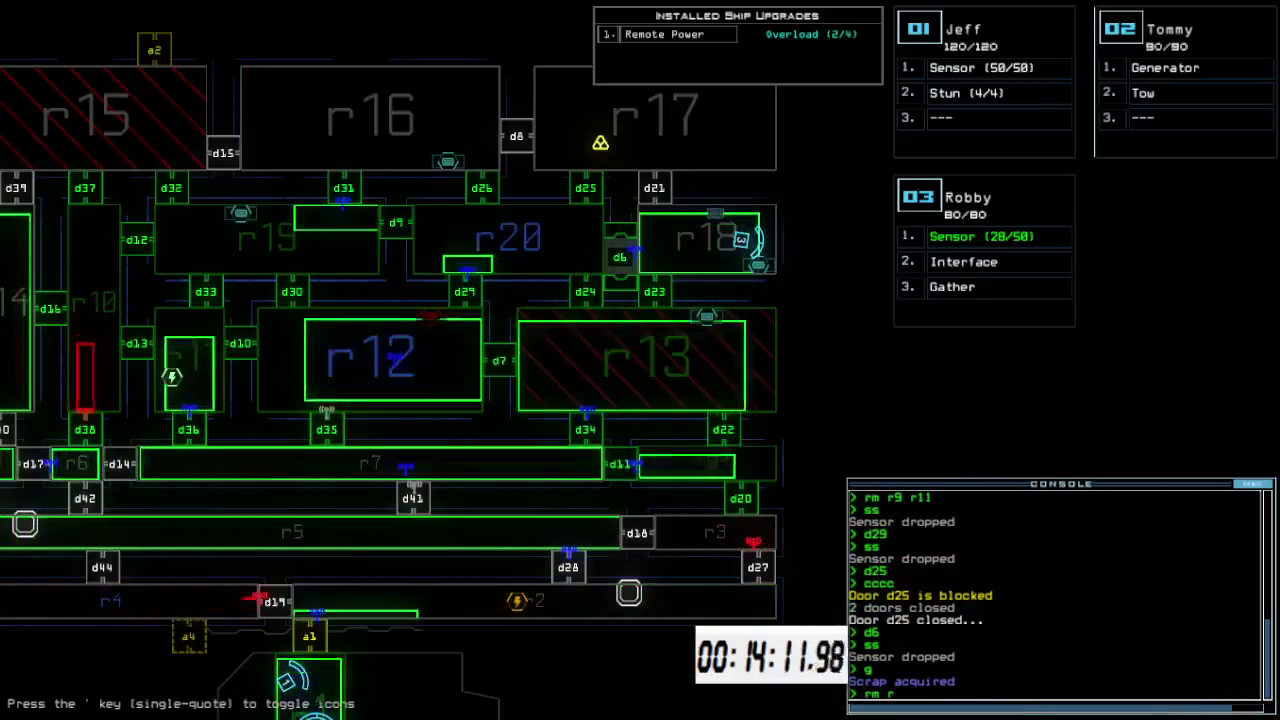
# Drive Robby past door d21 and around the hazard to the scrap, then back through d6
pyautogui.press('space')
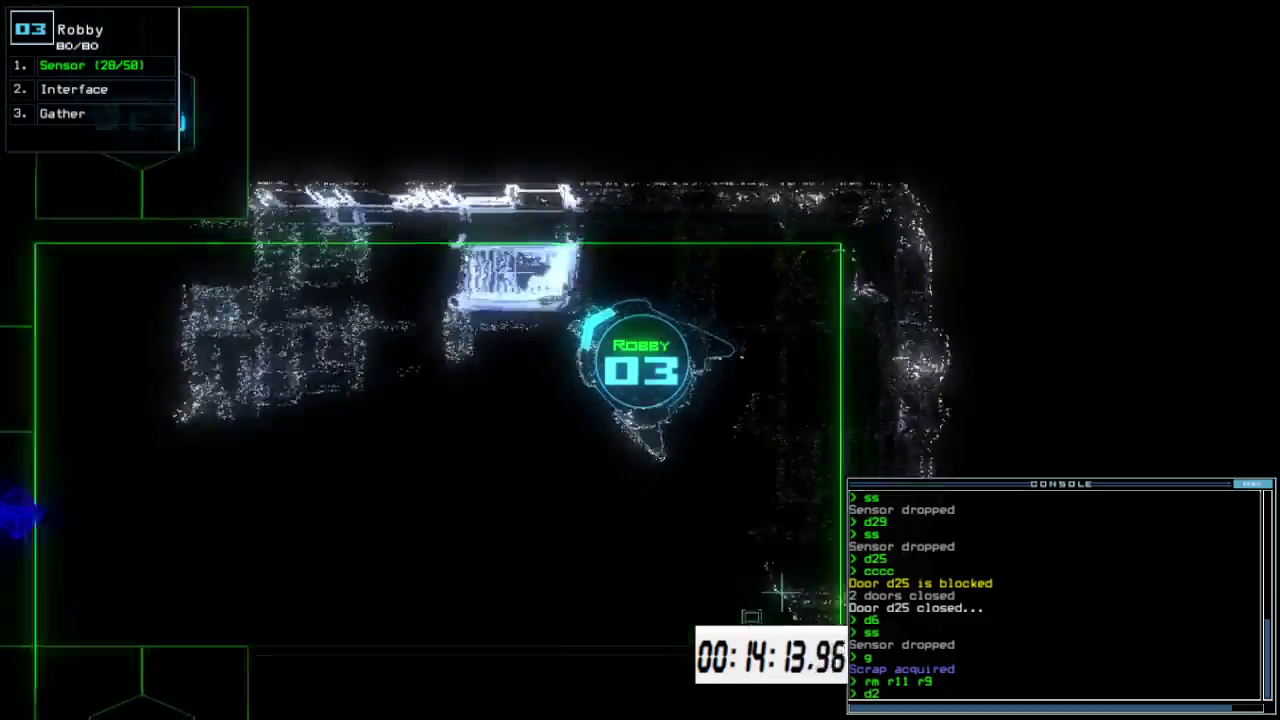
pyautogui.write('d21')
pyautogui.press('Return')
pyautogui.press('Up')
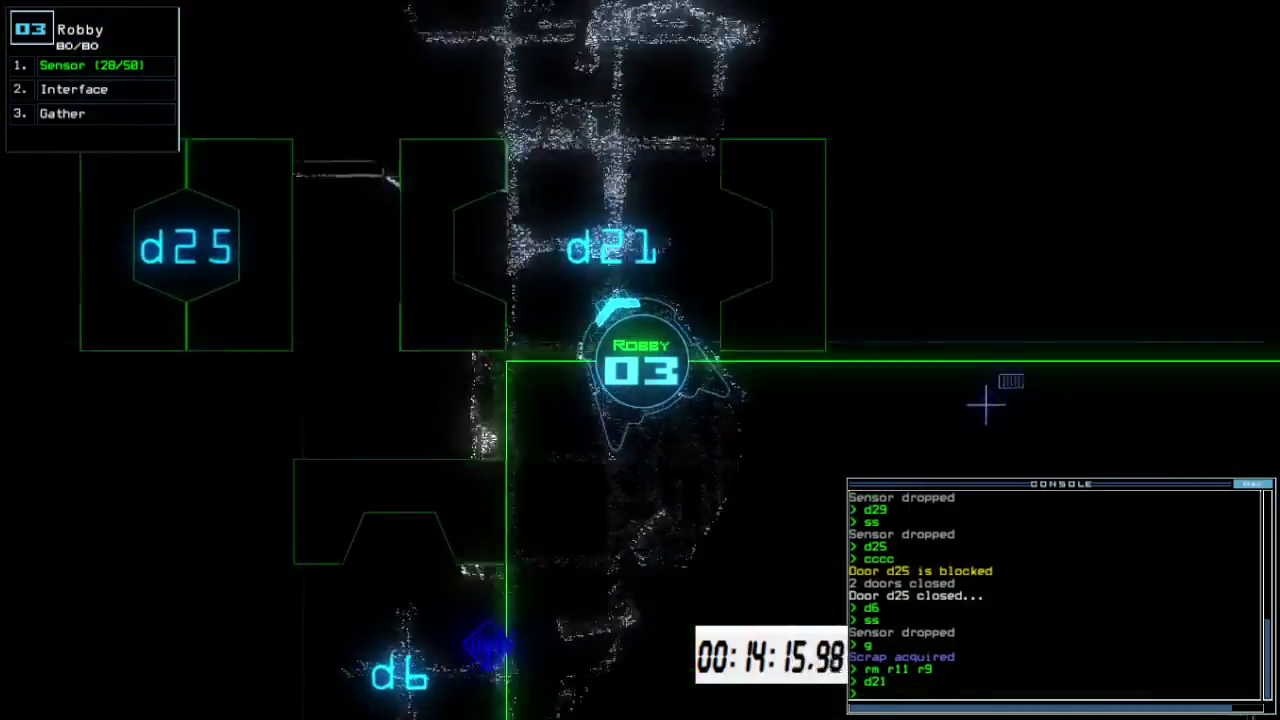
pyautogui.press('Up')
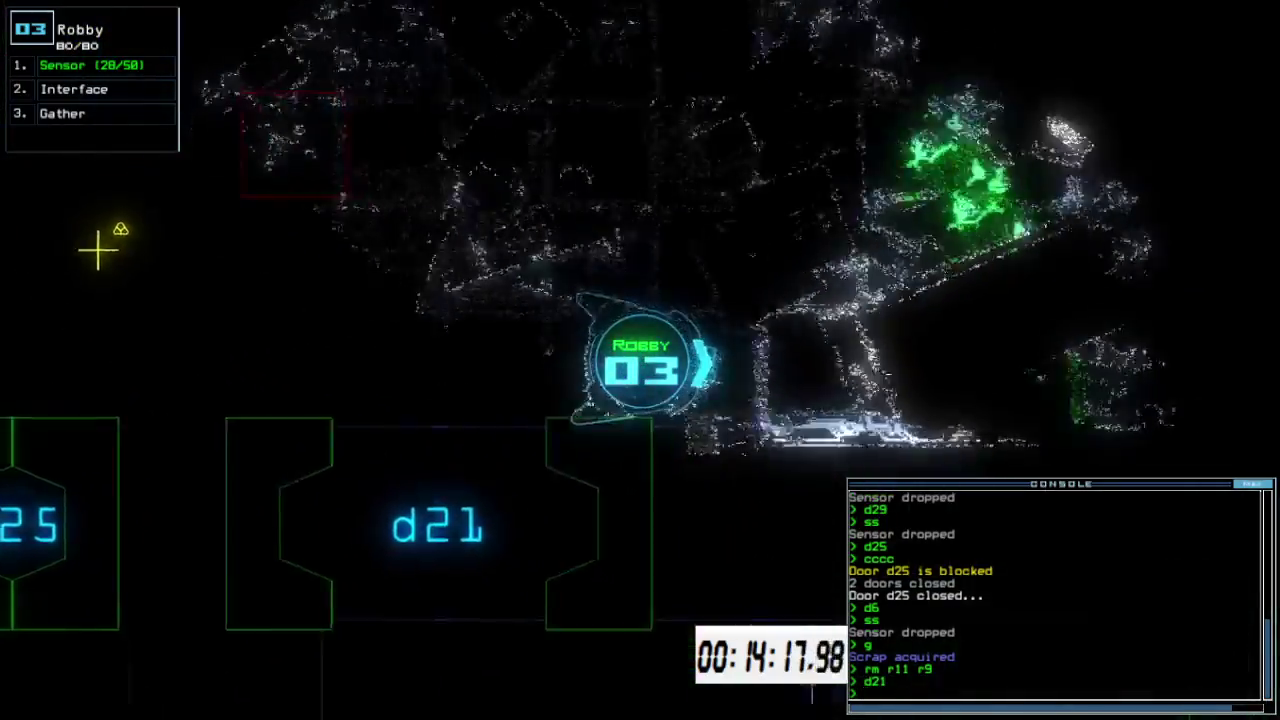
pyautogui.press('Up')
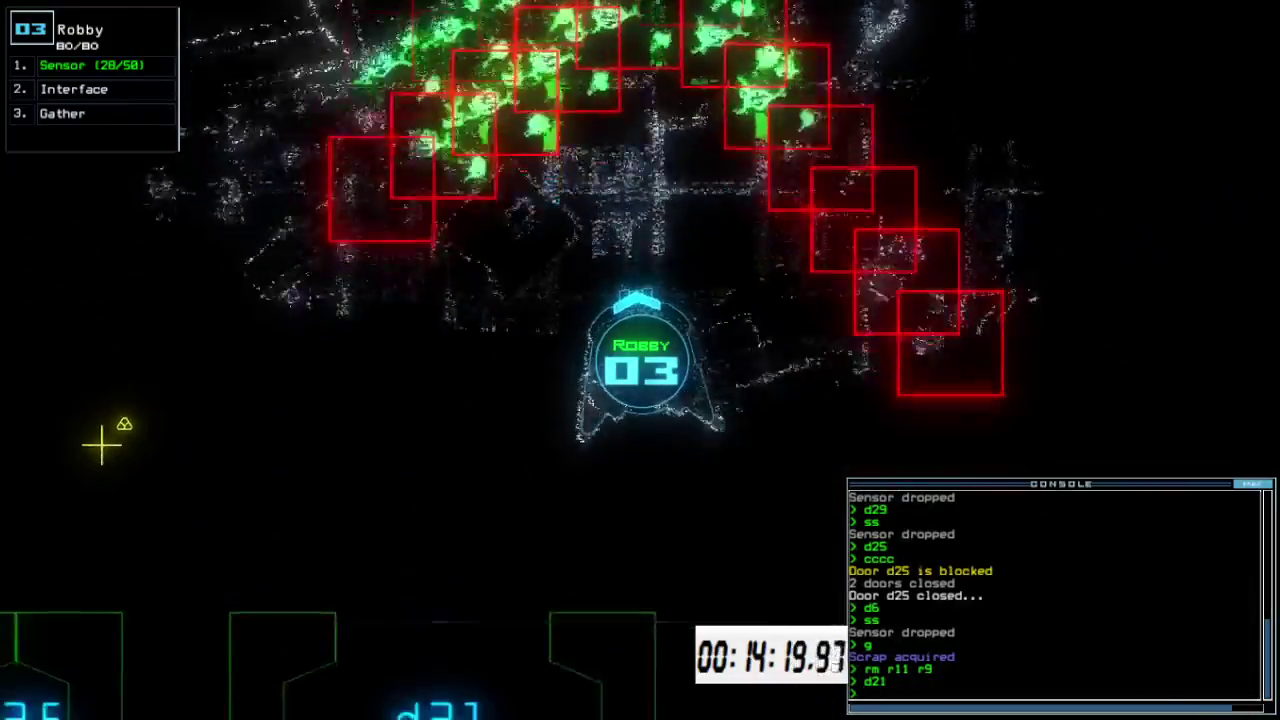
pyautogui.press('Up')
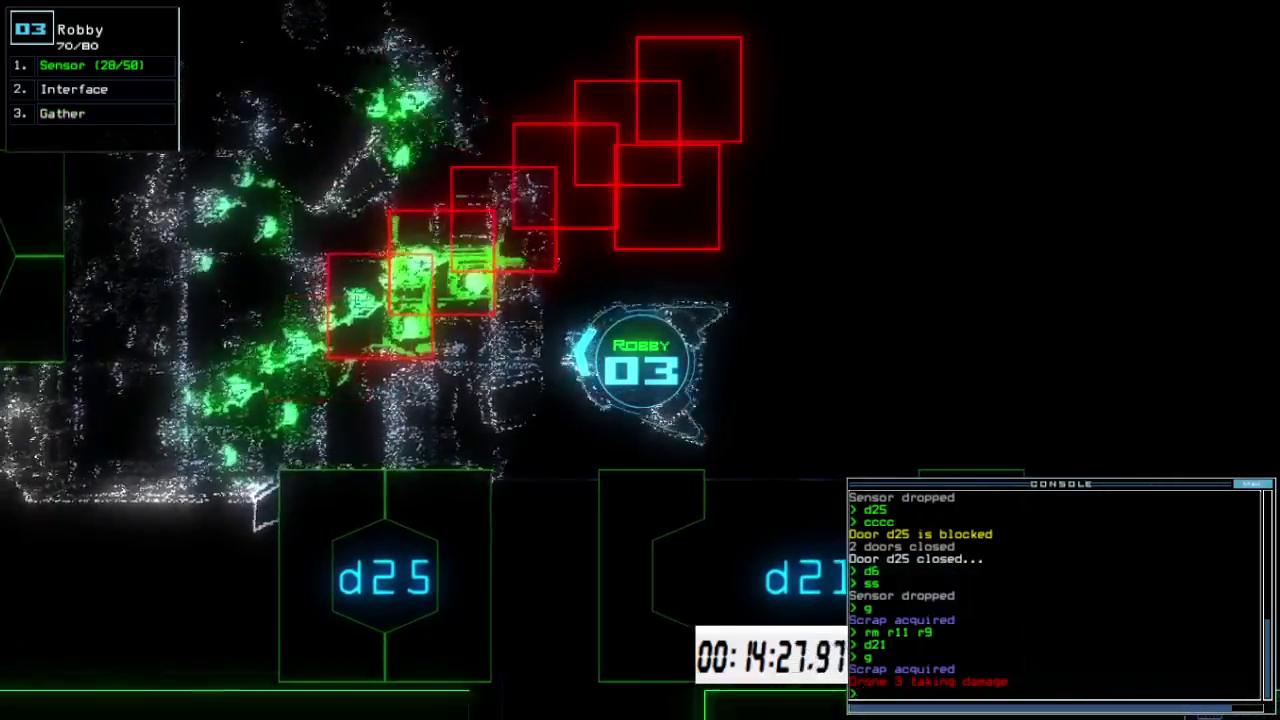
pyautogui.write('d')
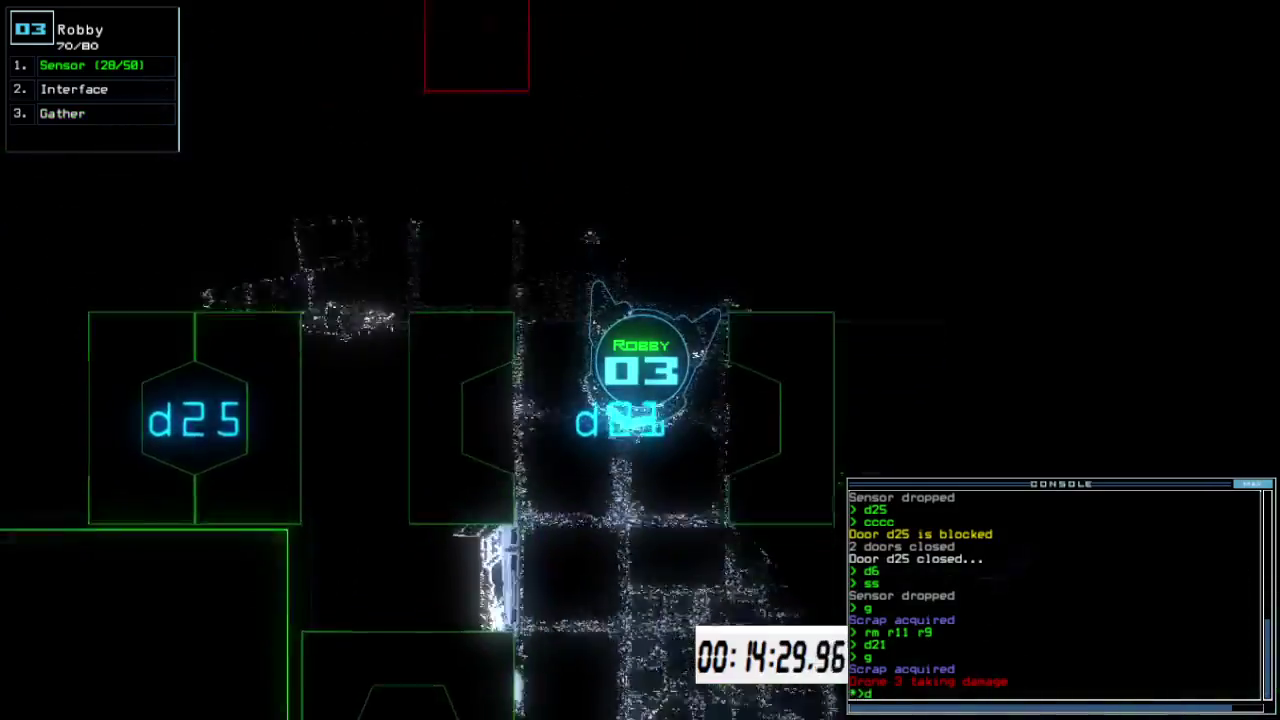
pyautogui.write('6')
pyautogui.press('Return')
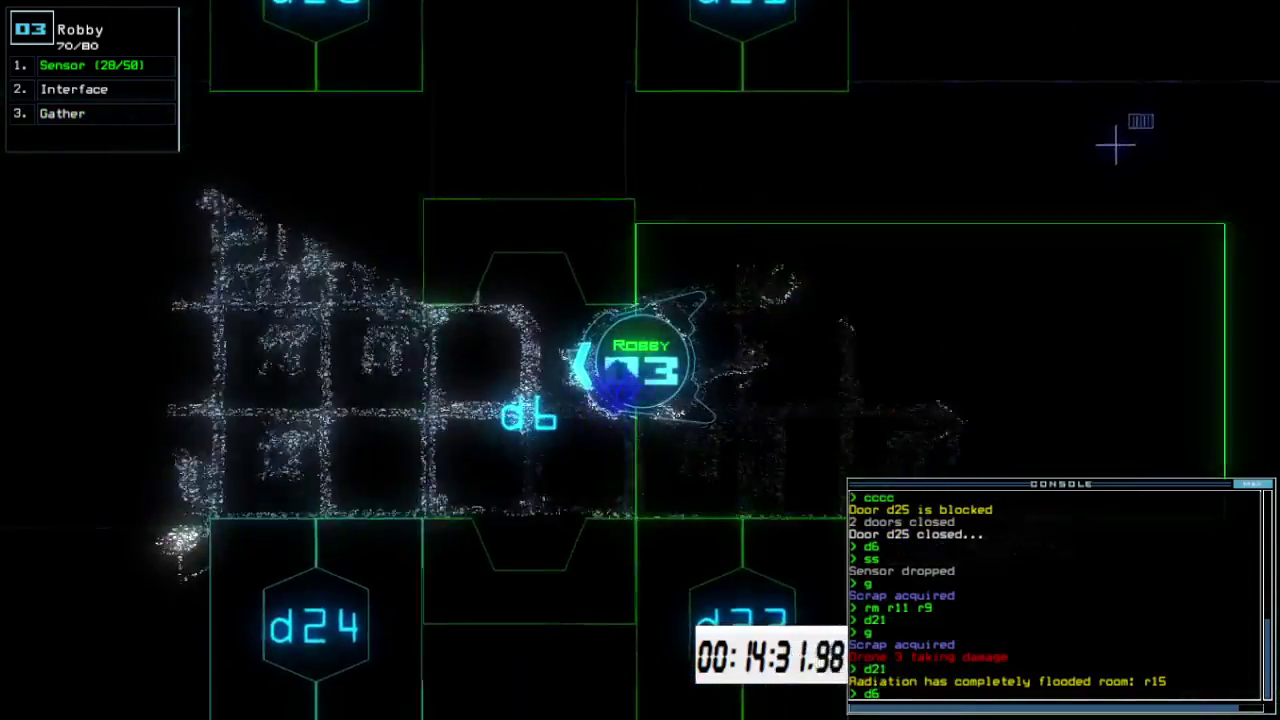
pyautogui.press('space')
pyautogui.write('dd')
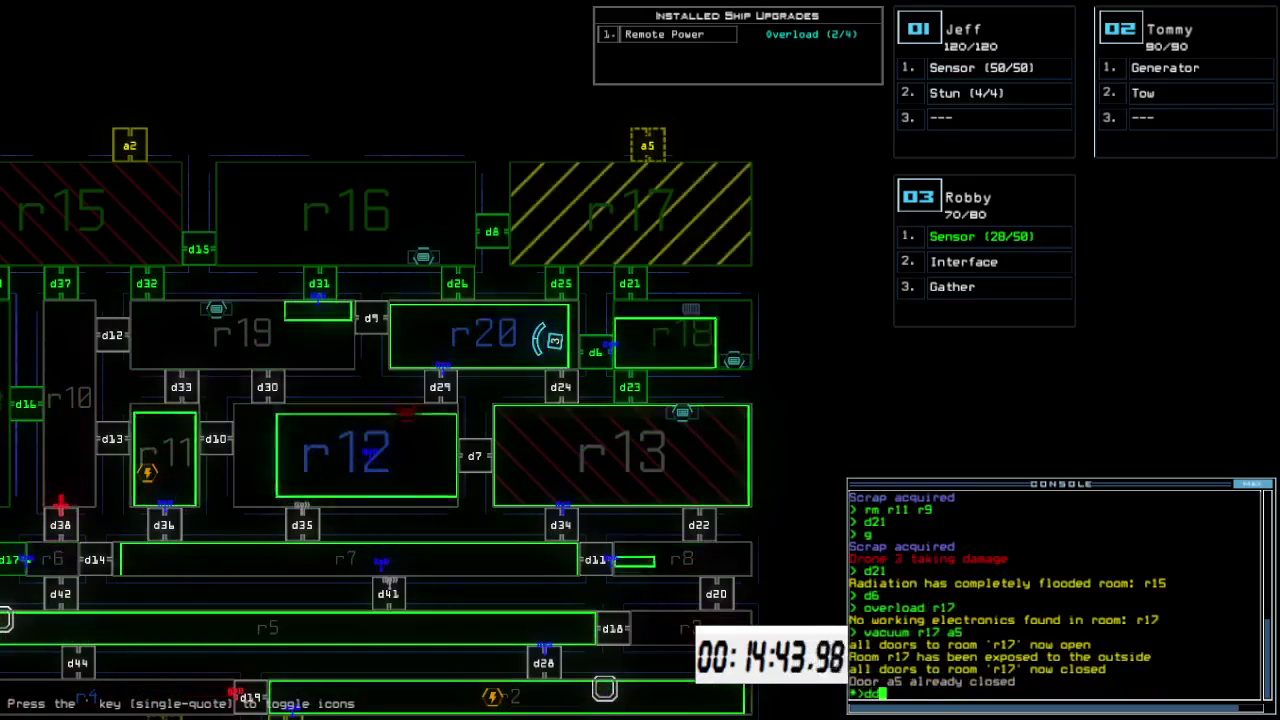
pyautogui.write('a5')
# Re-dock the boarding ship at a5, send Robby to door d25, and drop a sensor
pyautogui.press('Return')
pyautogui.press('Left')
pyautogui.write('3')
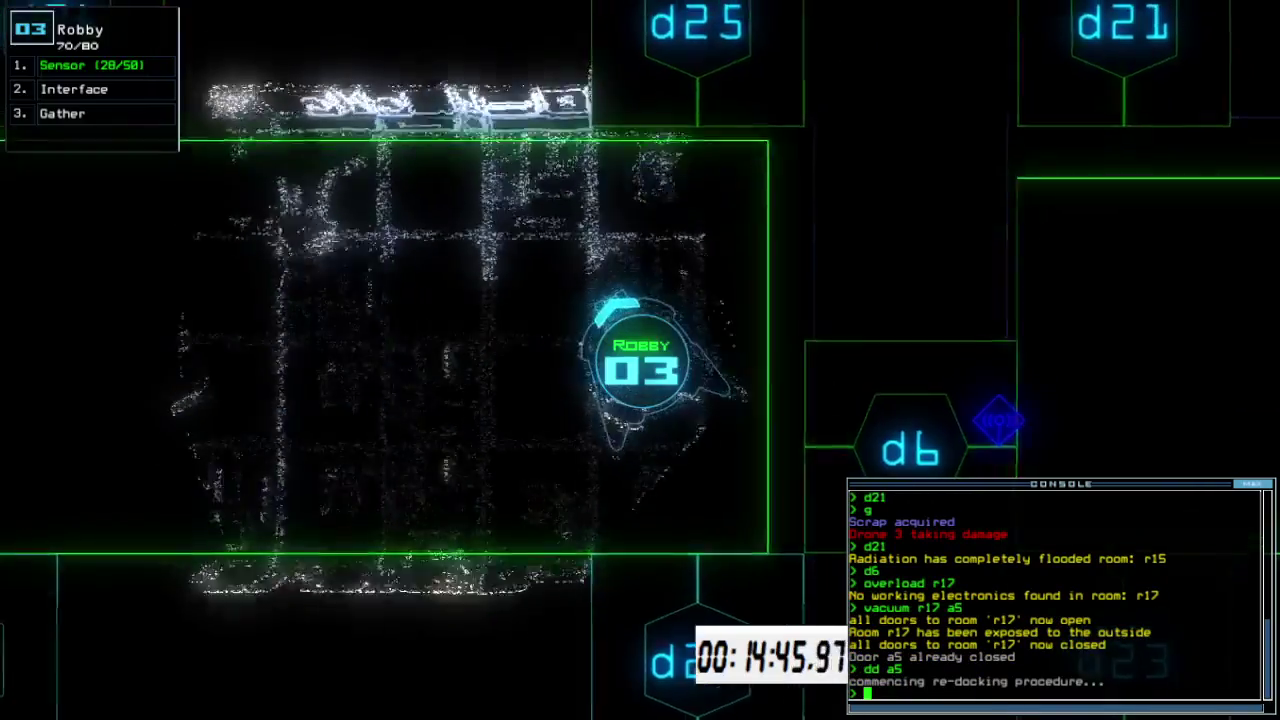
pyautogui.write('d25')
pyautogui.press('Return')
pyautogui.write('ss')
pyautogui.press('Return')
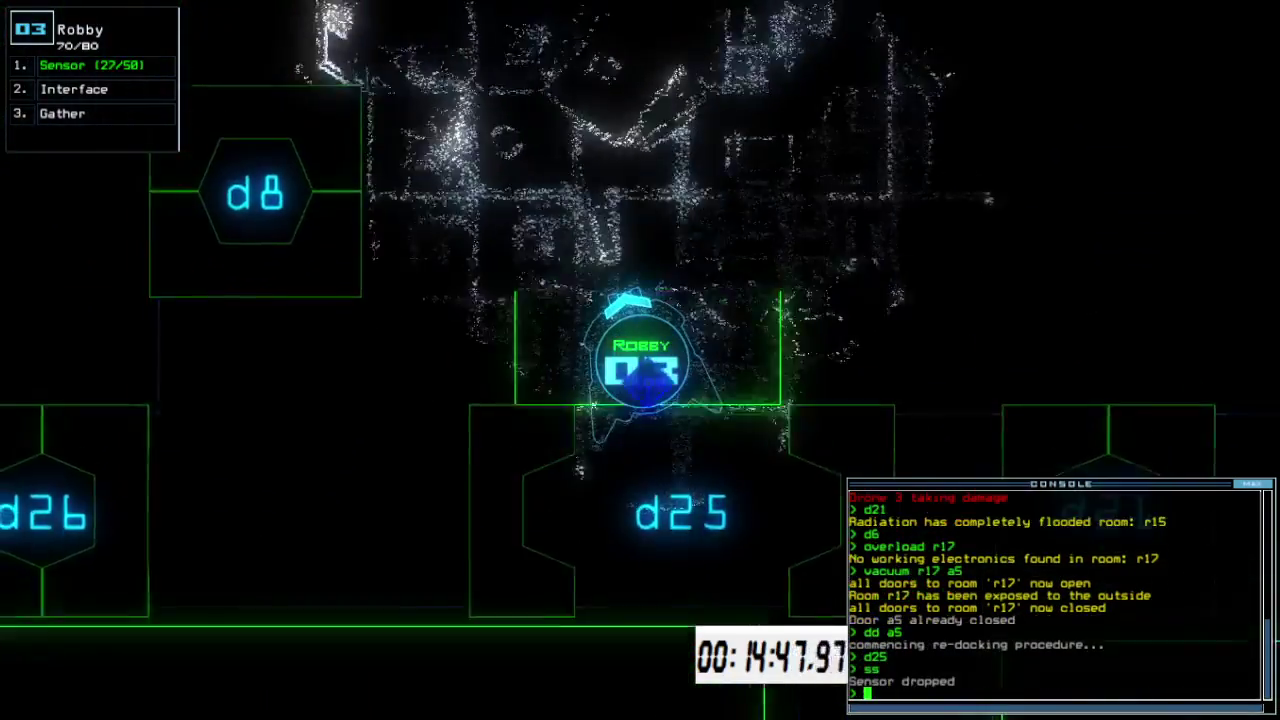
# Drive Robby through the derelict up to airlock a5
pyautogui.press('Up')
pyautogui.press('Up')
pyautogui.press('Up')
pyautogui.press('Up')
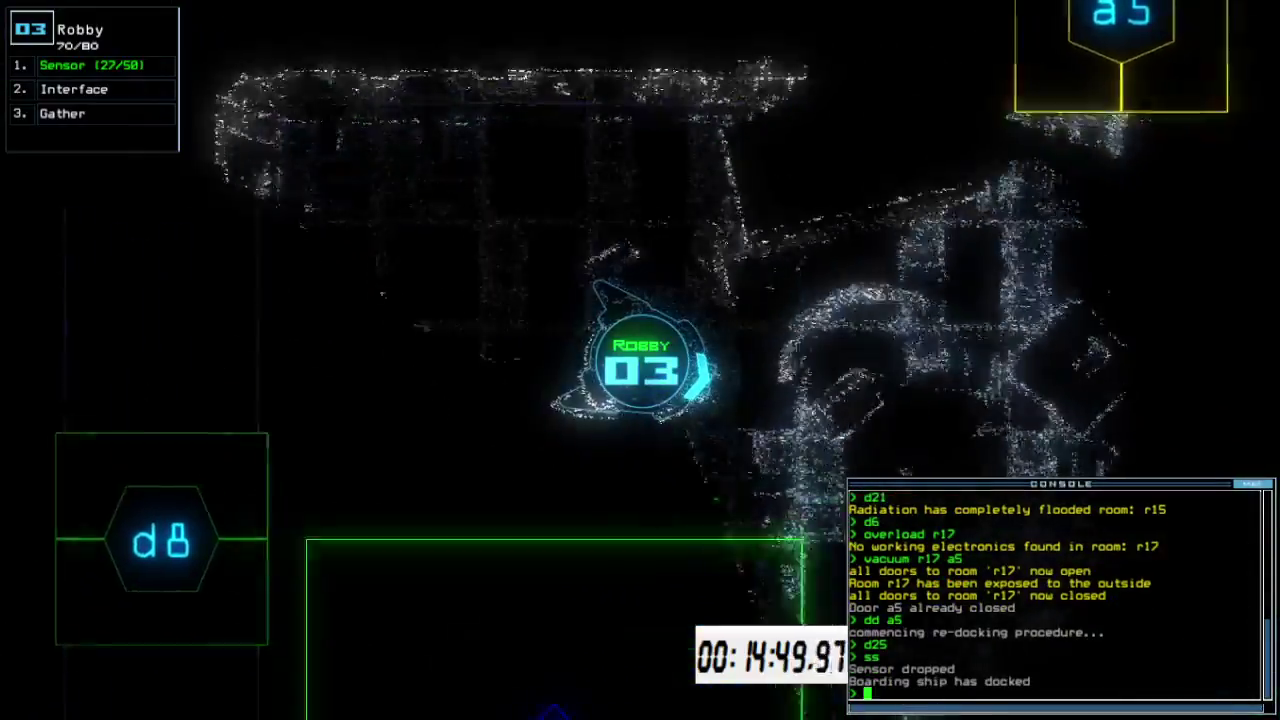
pyautogui.press('Up')
pyautogui.press('Up')
pyautogui.press('Up')
pyautogui.press('Up')
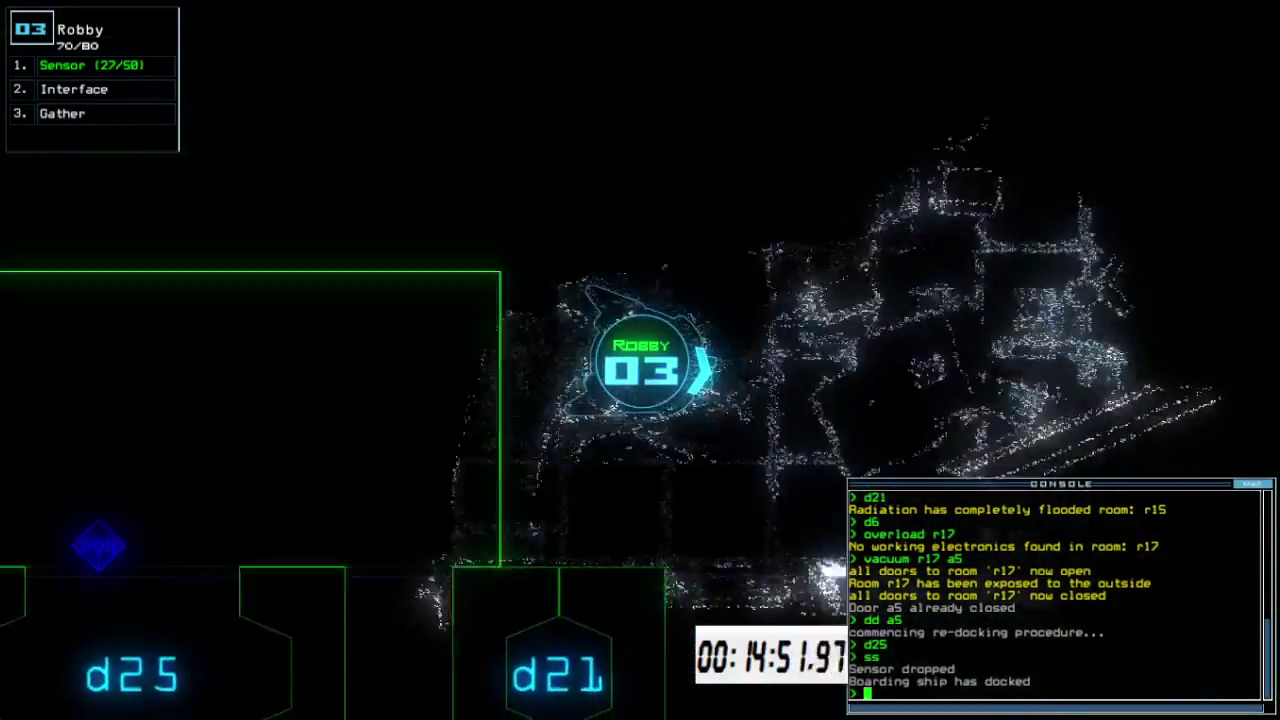
pyautogui.press('Right')
pyautogui.press('Up')
pyautogui.press('Up')
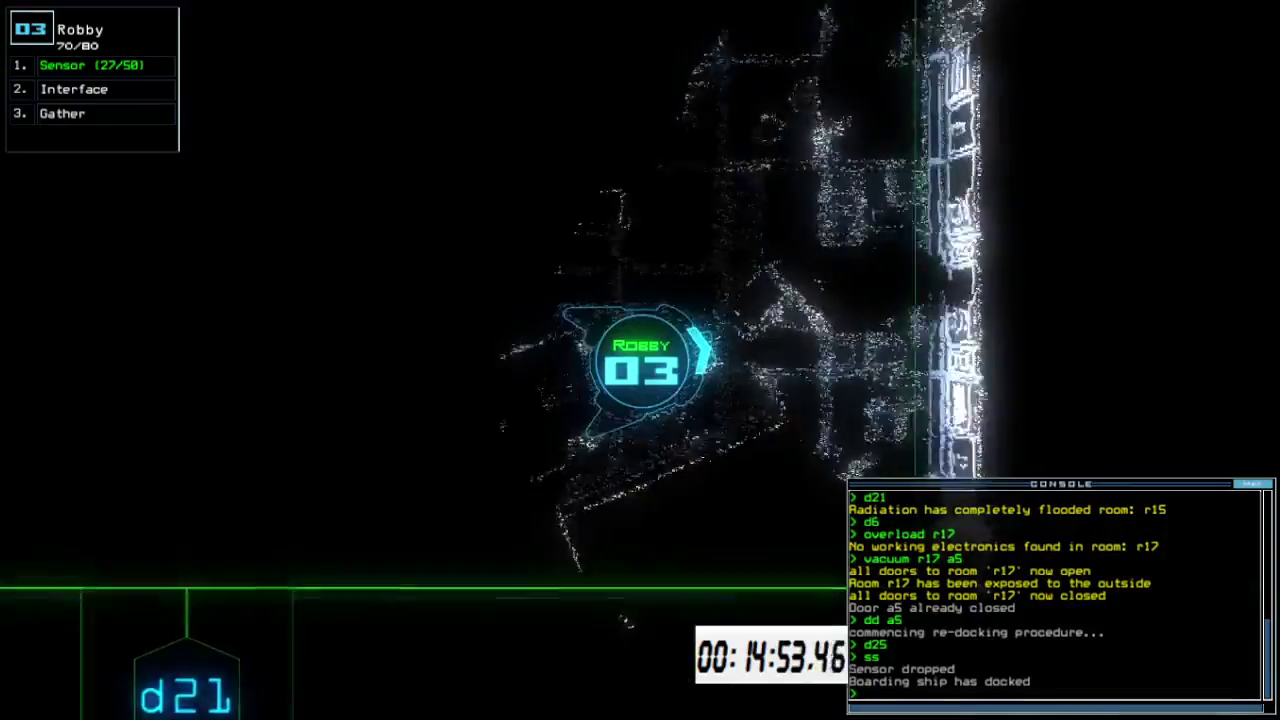
pyautogui.press('Up')
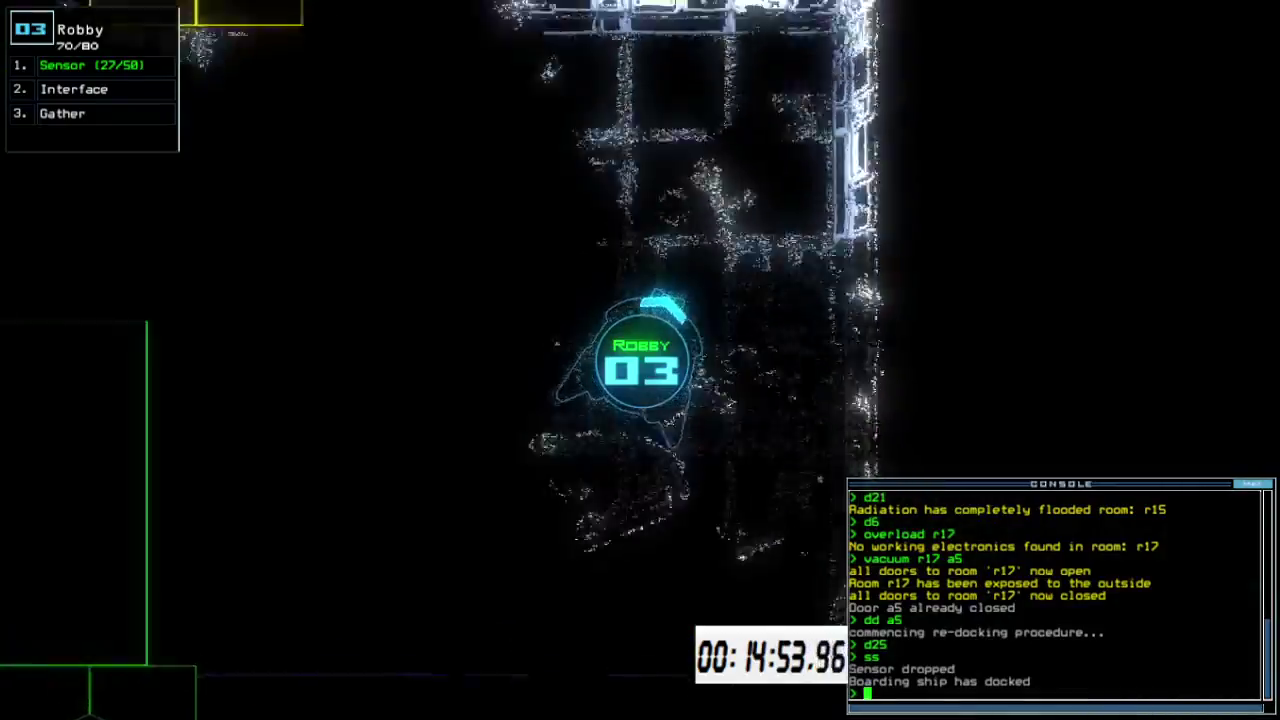
pyautogui.press('Up')
pyautogui.press('Left')
pyautogui.write('a r1')
# Bring Robby into the boarding ship, close all doors, and leave with 17 scrap
pyautogui.press('Return')
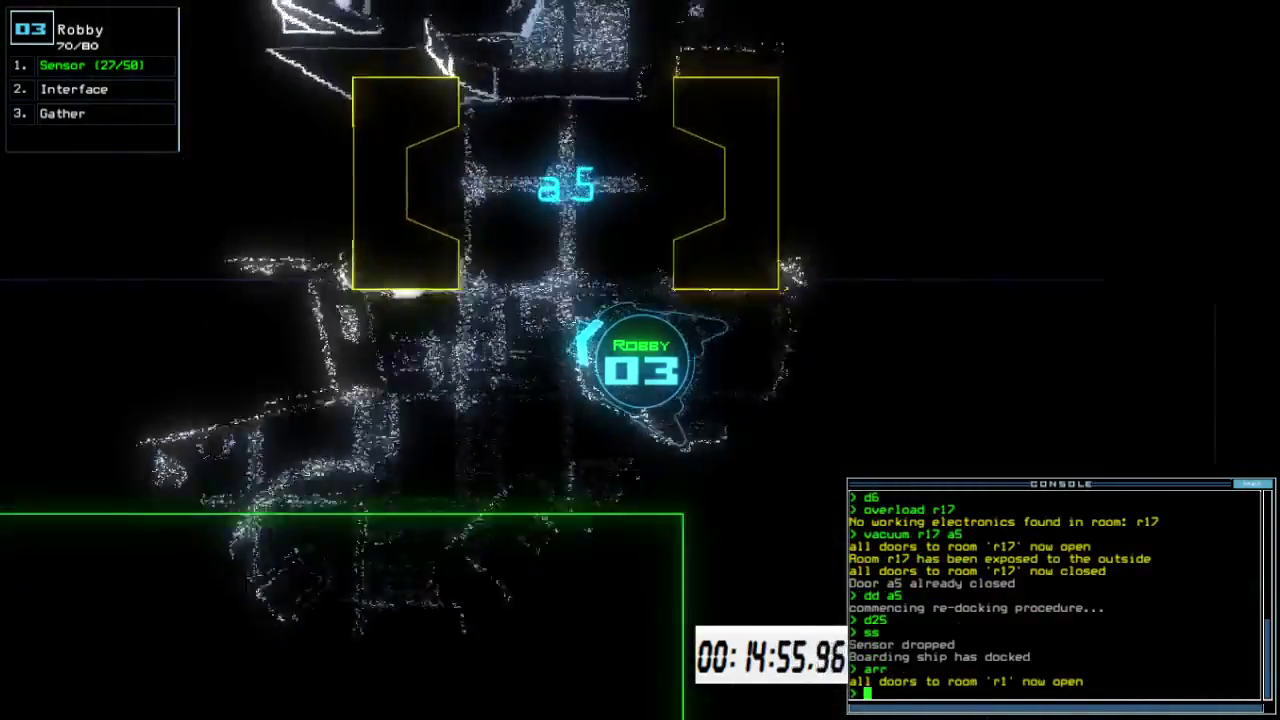
pyautogui.press('Up')
pyautogui.press('Up')
pyautogui.press('Up')
pyautogui.press('Up')
pyautogui.write('ra1')
pyautogui.press('Return')
pyautogui.press('space')
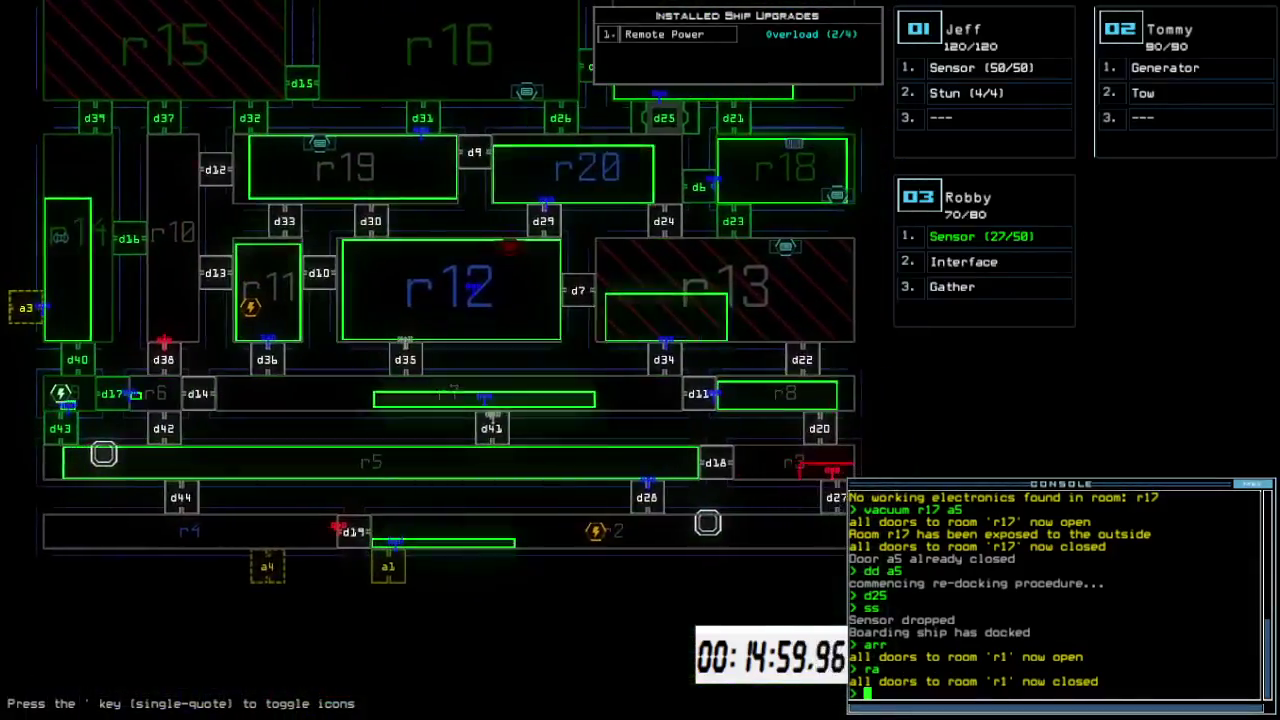
pyautogui.press('Up')
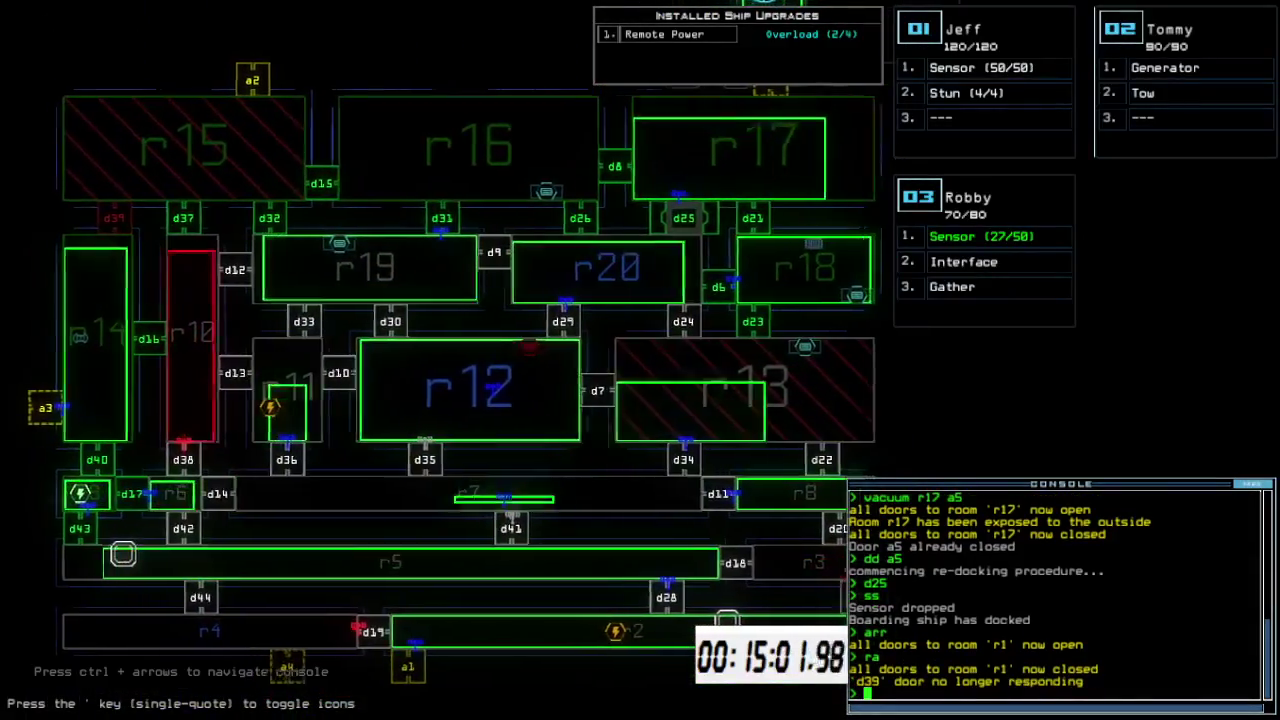
pyautogui.write('dc')
pyautogui.press('Return')
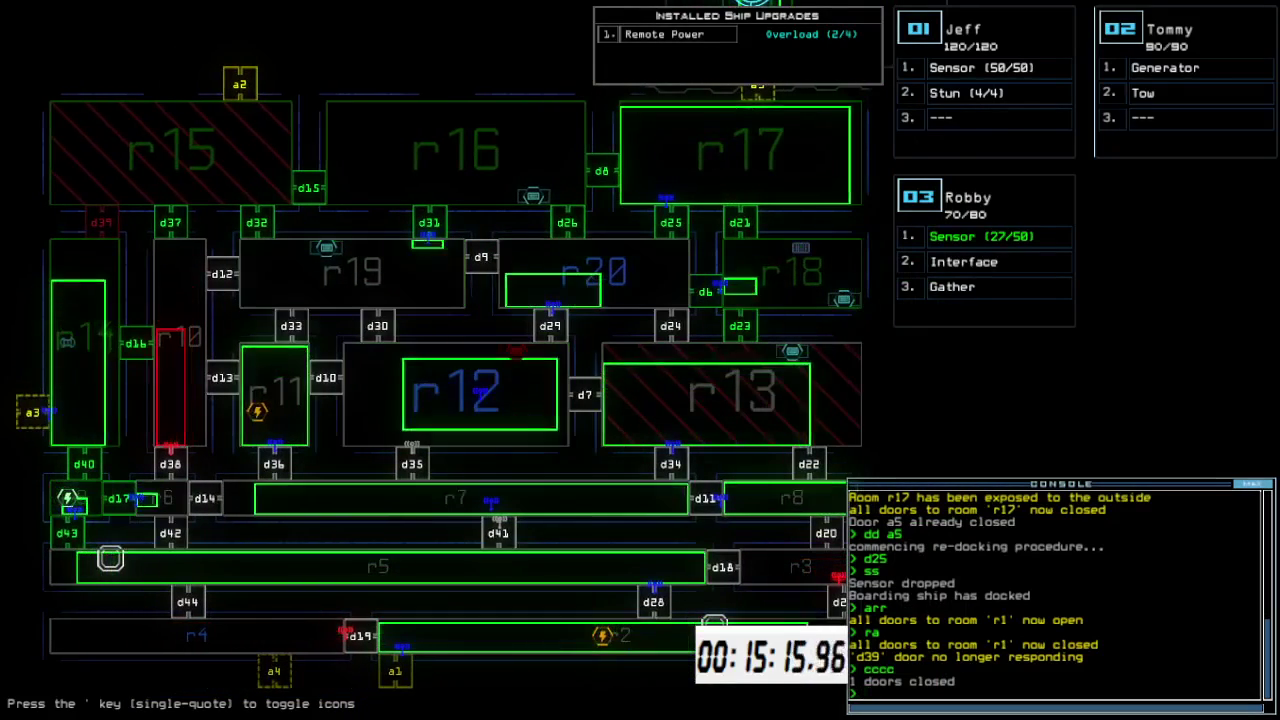
pyautogui.write('out')
pyautogui.press('Return')
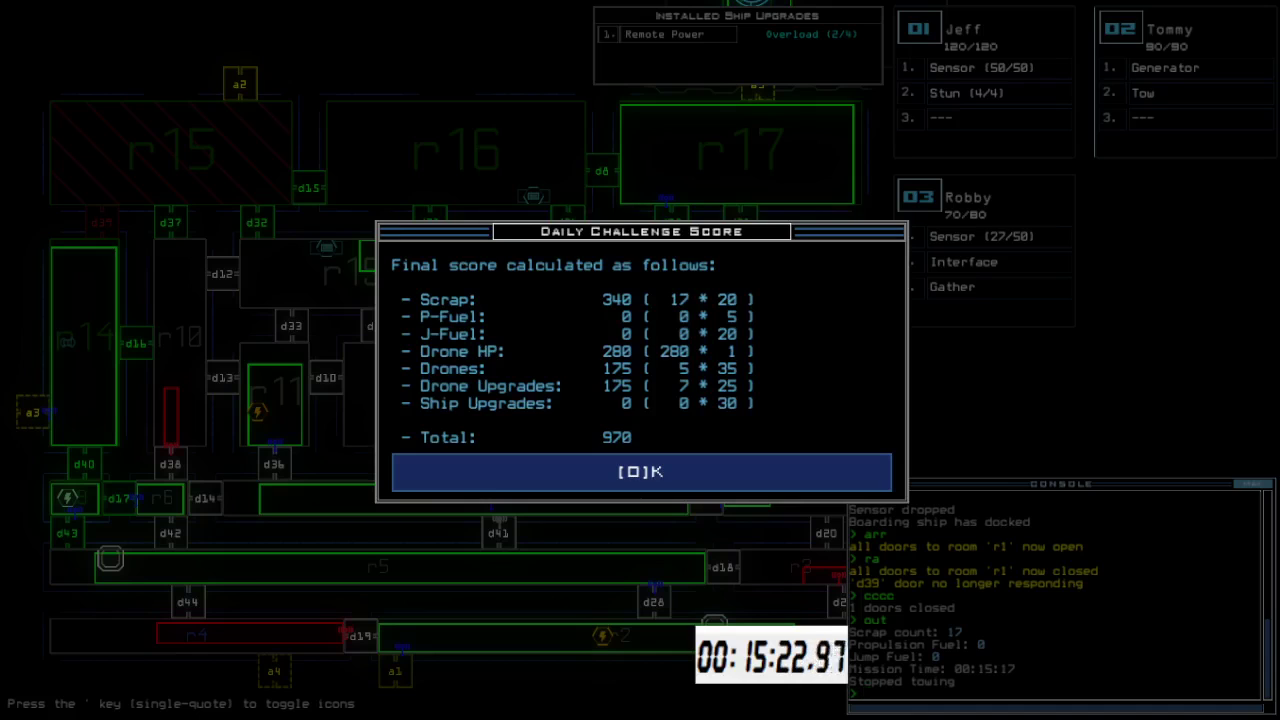
# Dismiss the 970 Daily Challenge Score and view the Daily Leaderboard, where the run ranks first
pyautogui.press('o')
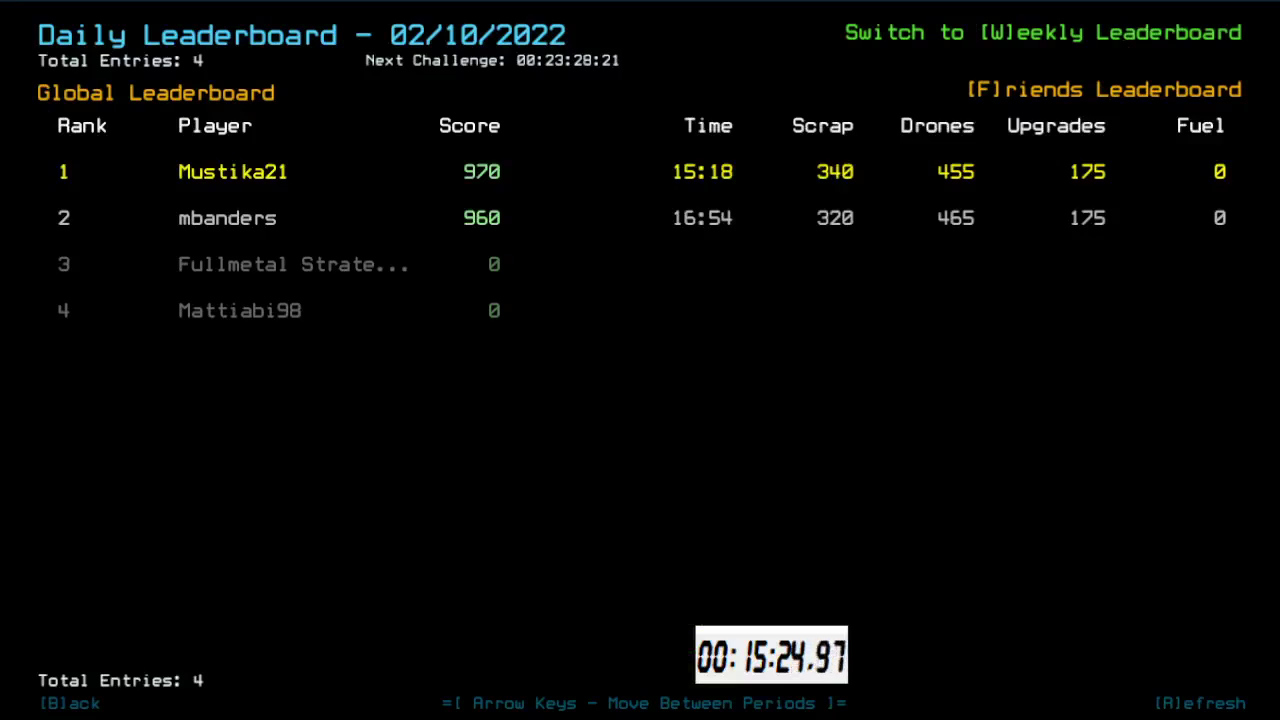